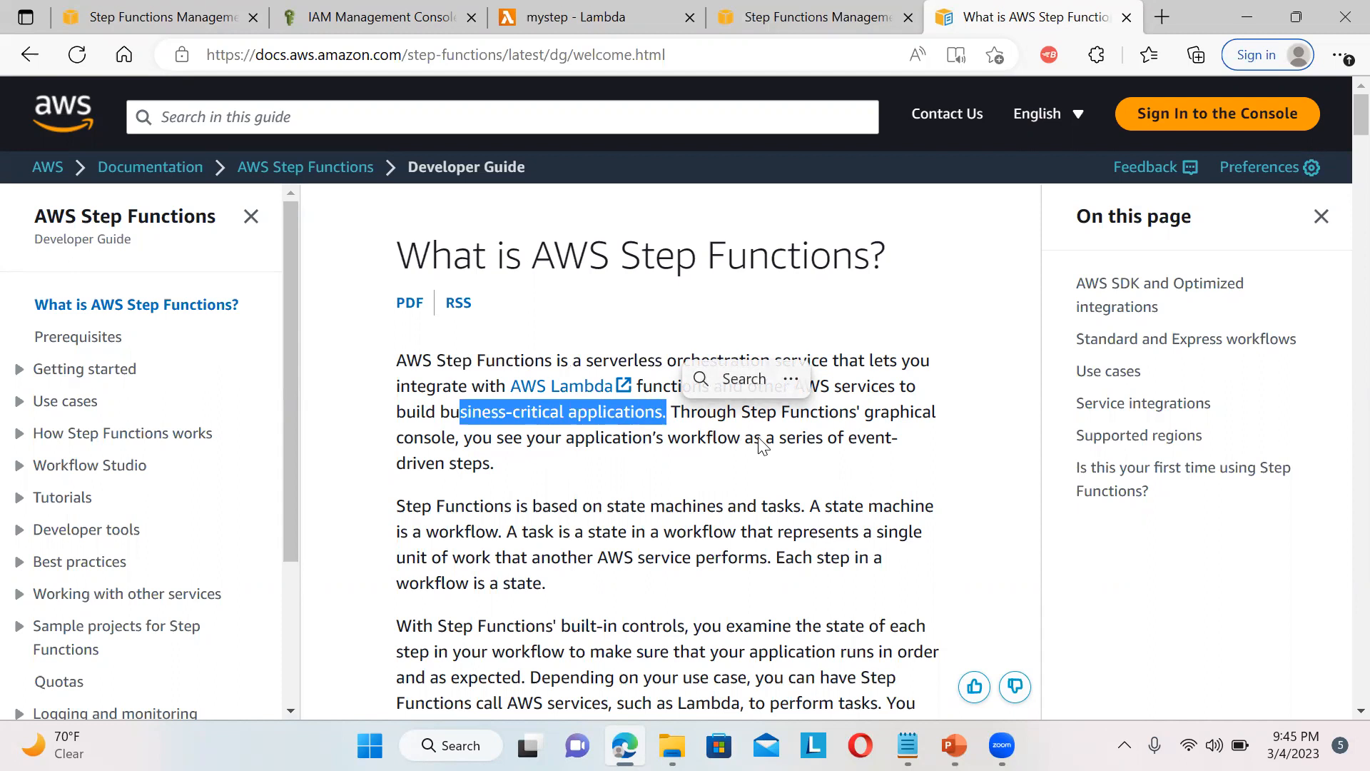
Read the opening paragraphs of the Step Functions developer guide on serverless orchestration, state machines and tasks
left_click(525, 500)
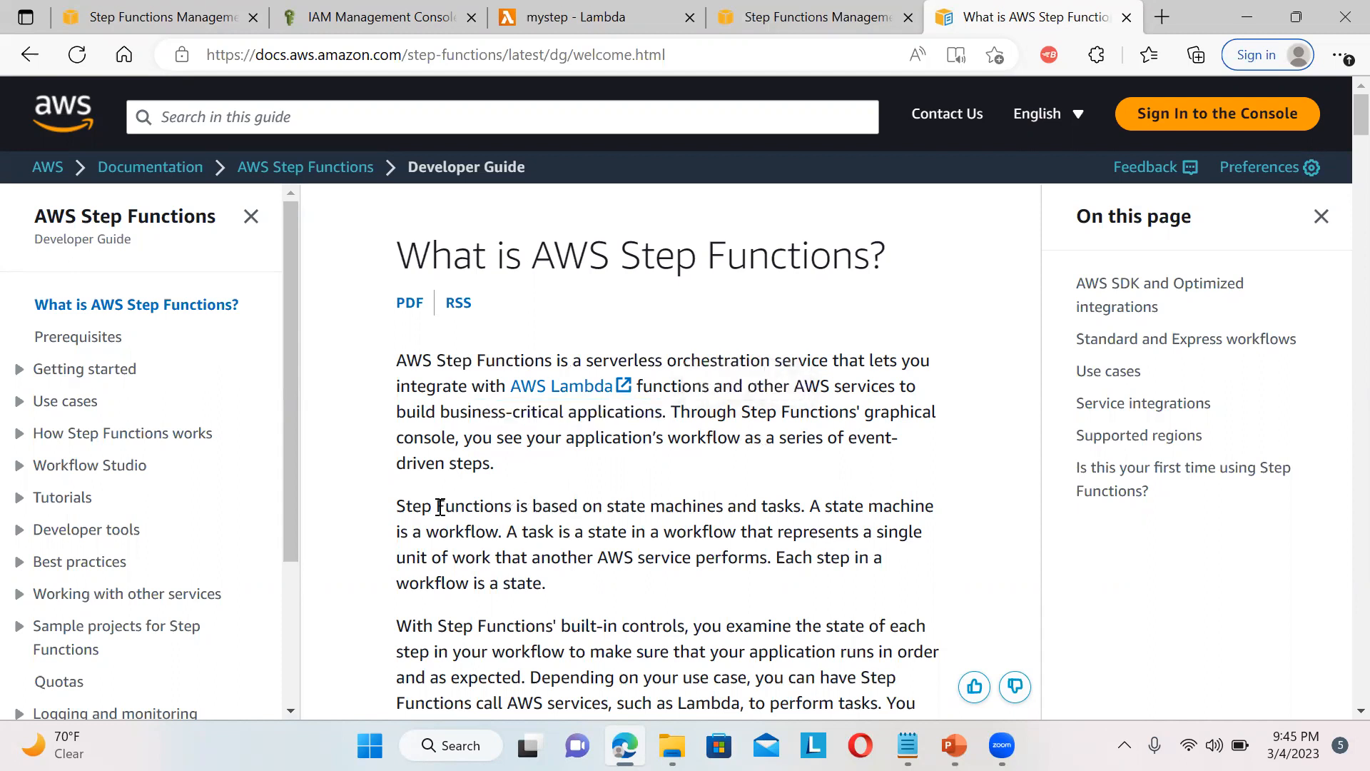
left_click_drag(437, 507, 800, 511)
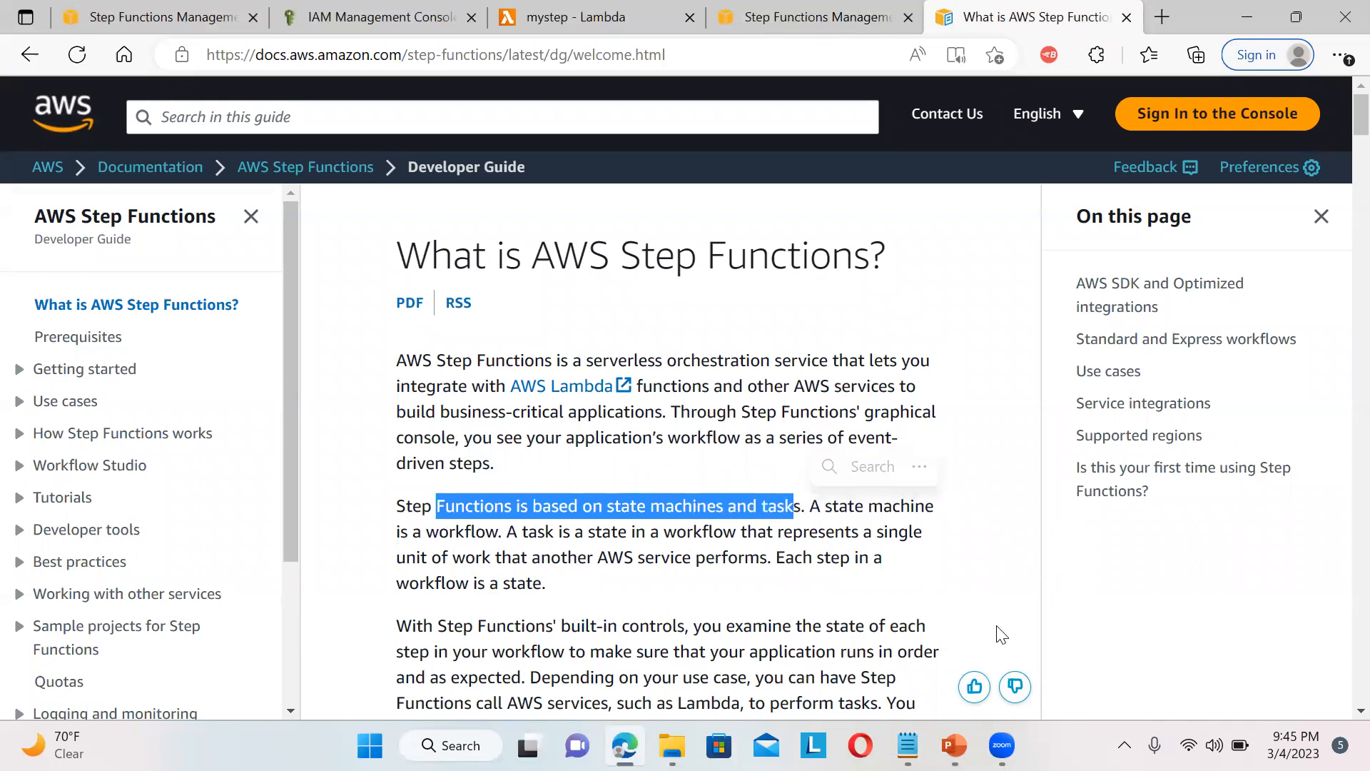
left_click(927, 570)
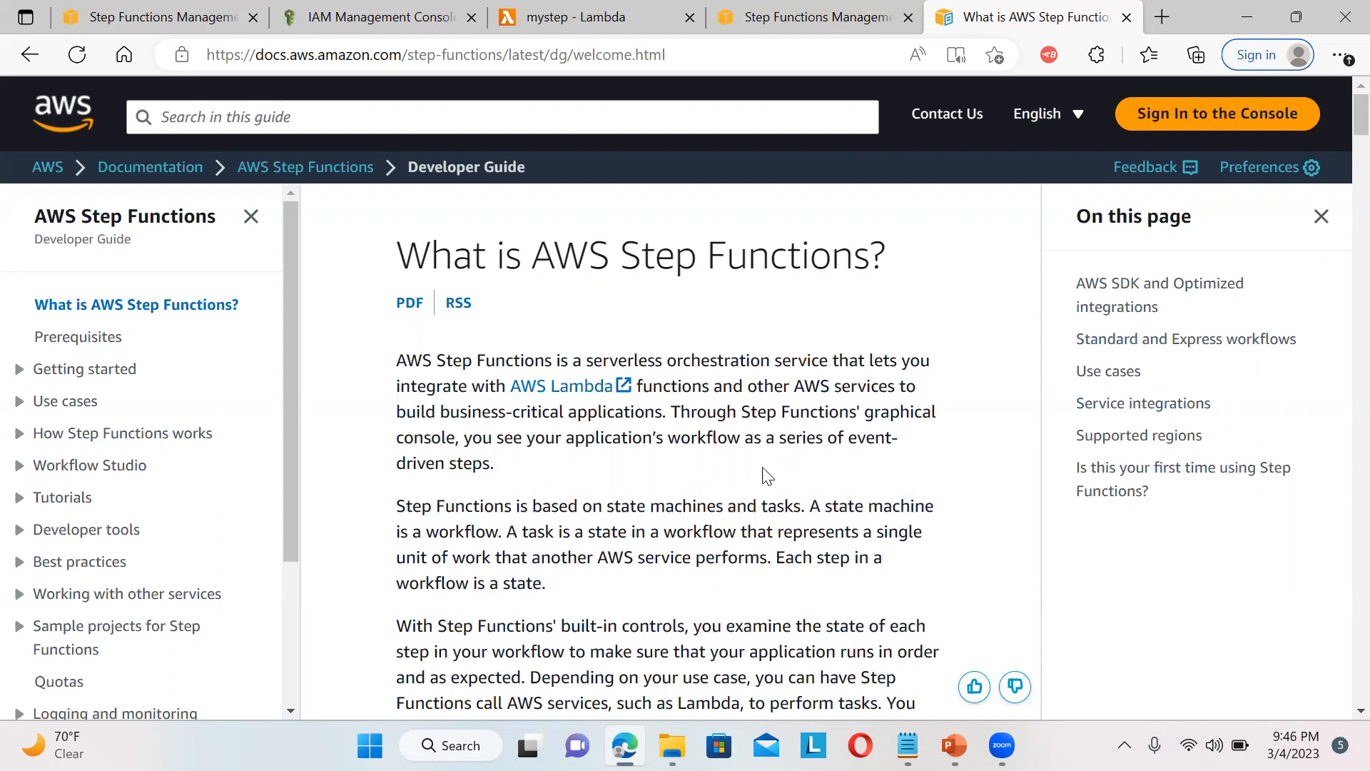
left_click_drag(506, 360, 849, 602)
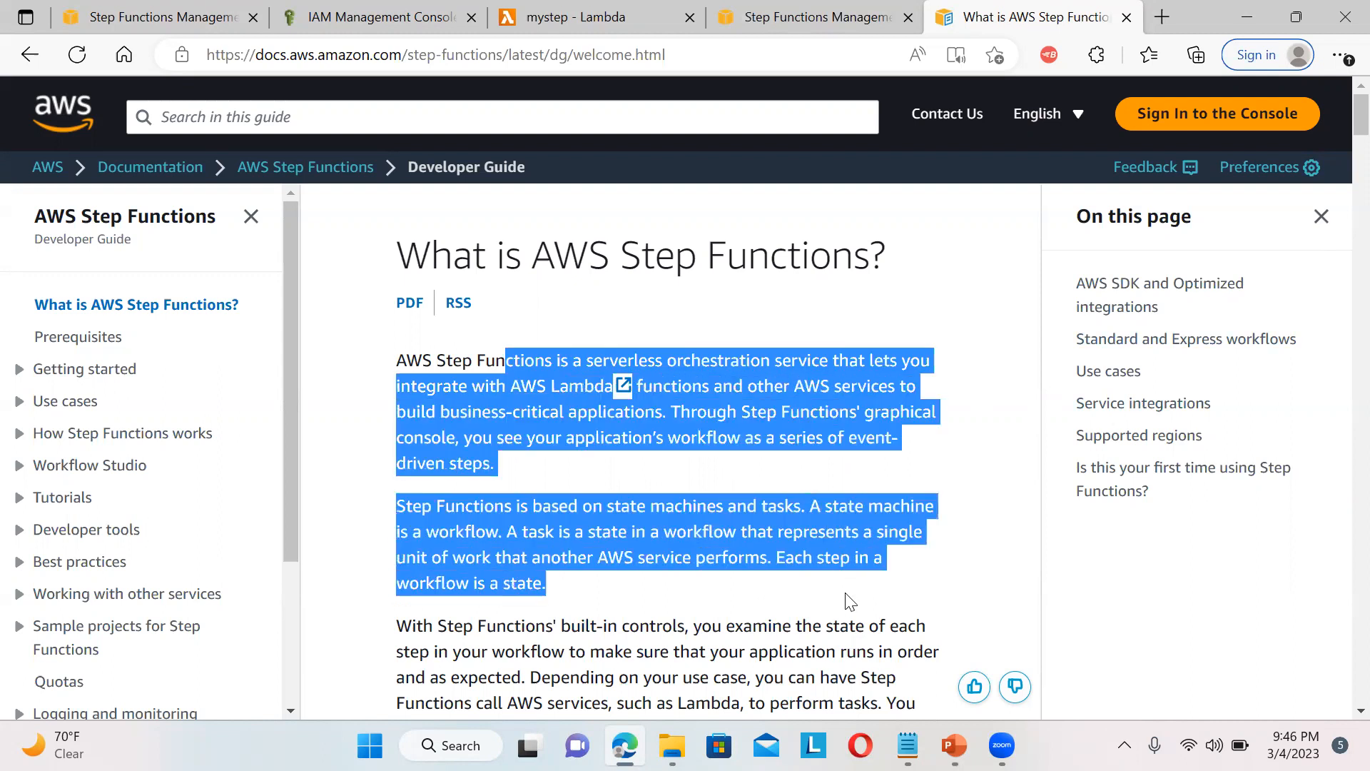
left_click(653, 575)
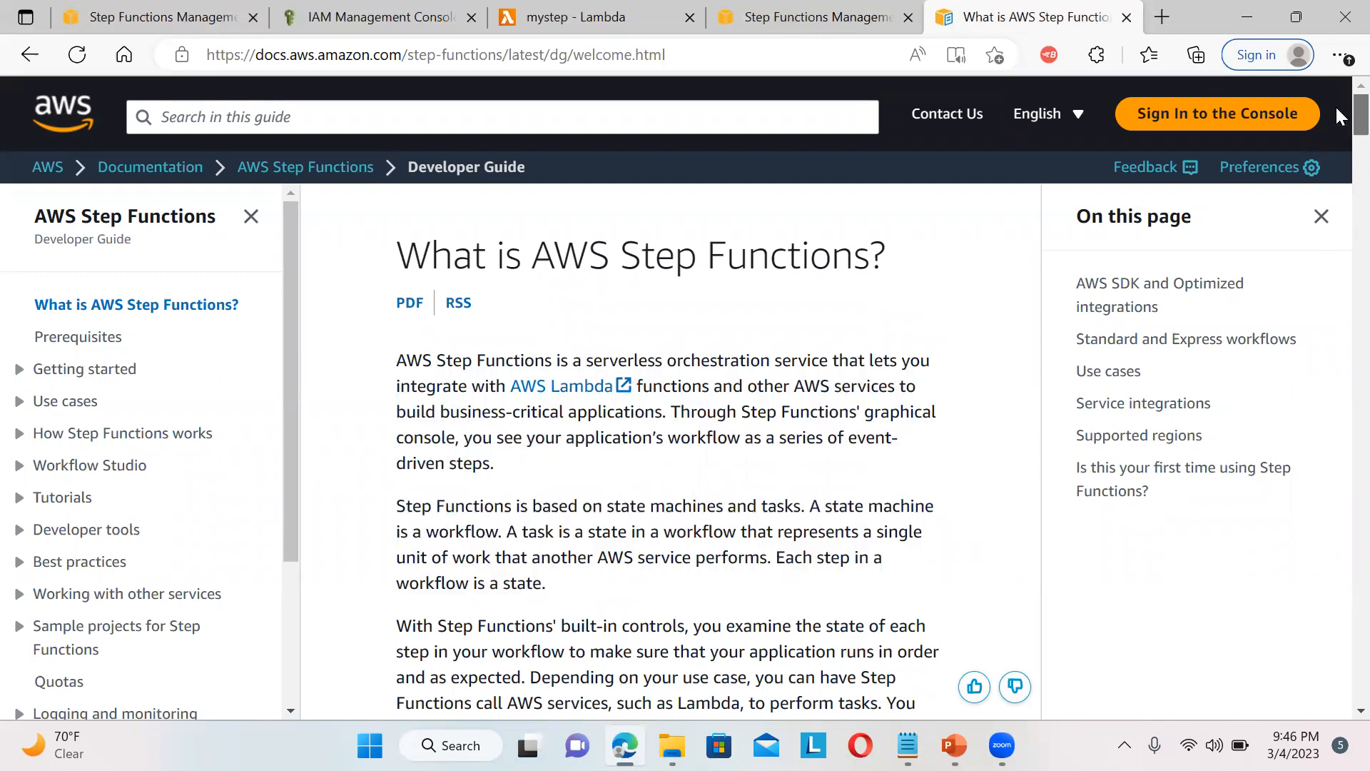
Examine the guide's sections on built-in controls, AWS SDK and Optimized integrations, and Standard and Express workflows
scroll(1341, 132, "down", 3)
scroll(1339, 132, "down", 1)
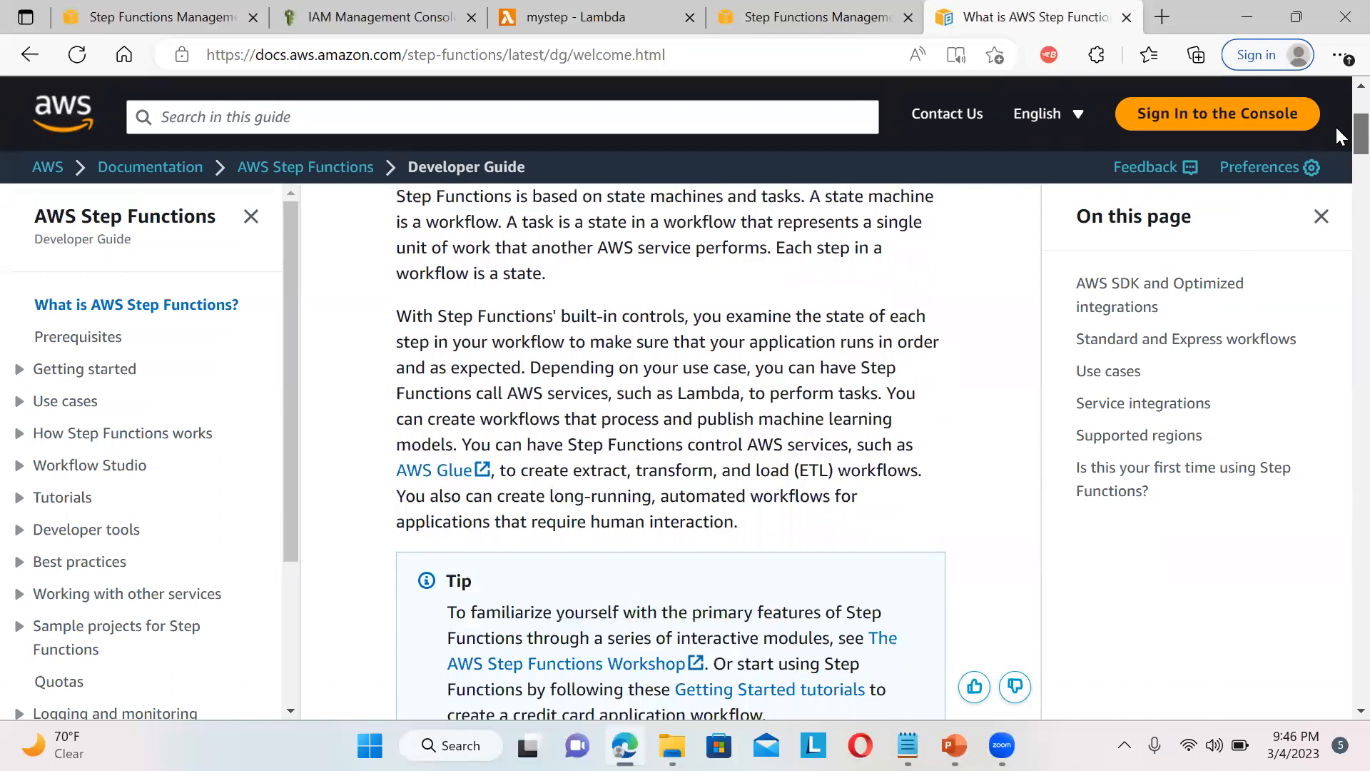
scroll(1335, 127, "down", 1)
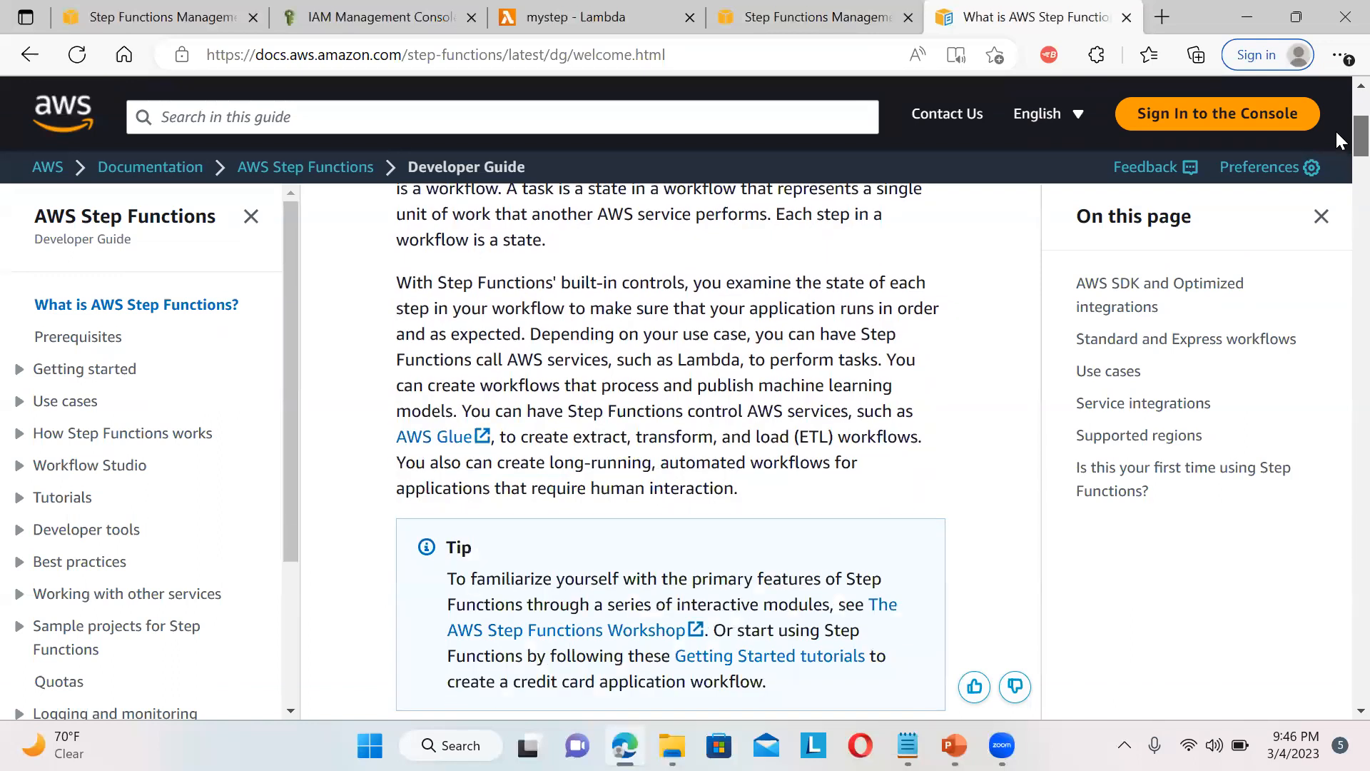
scroll(1337, 139, "down", 1)
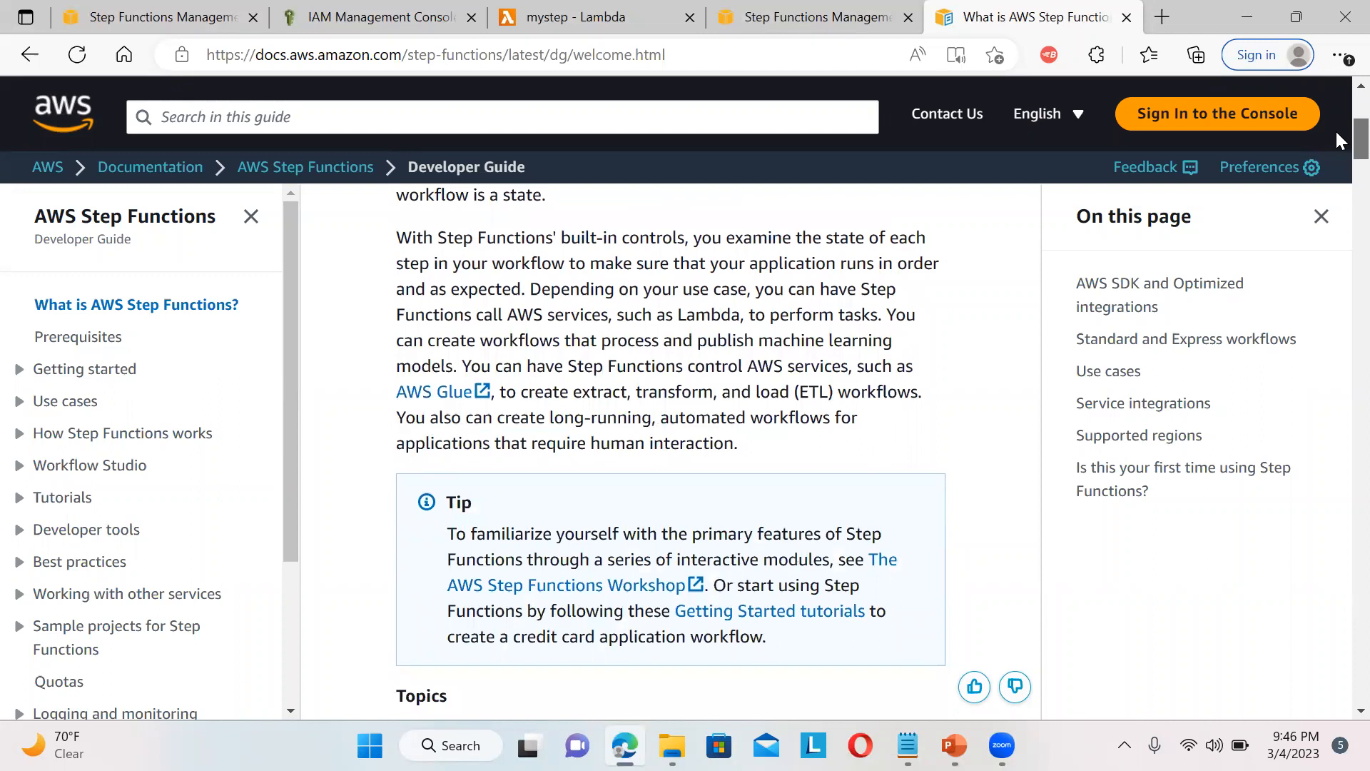
scroll(1336, 134, "up", 1)
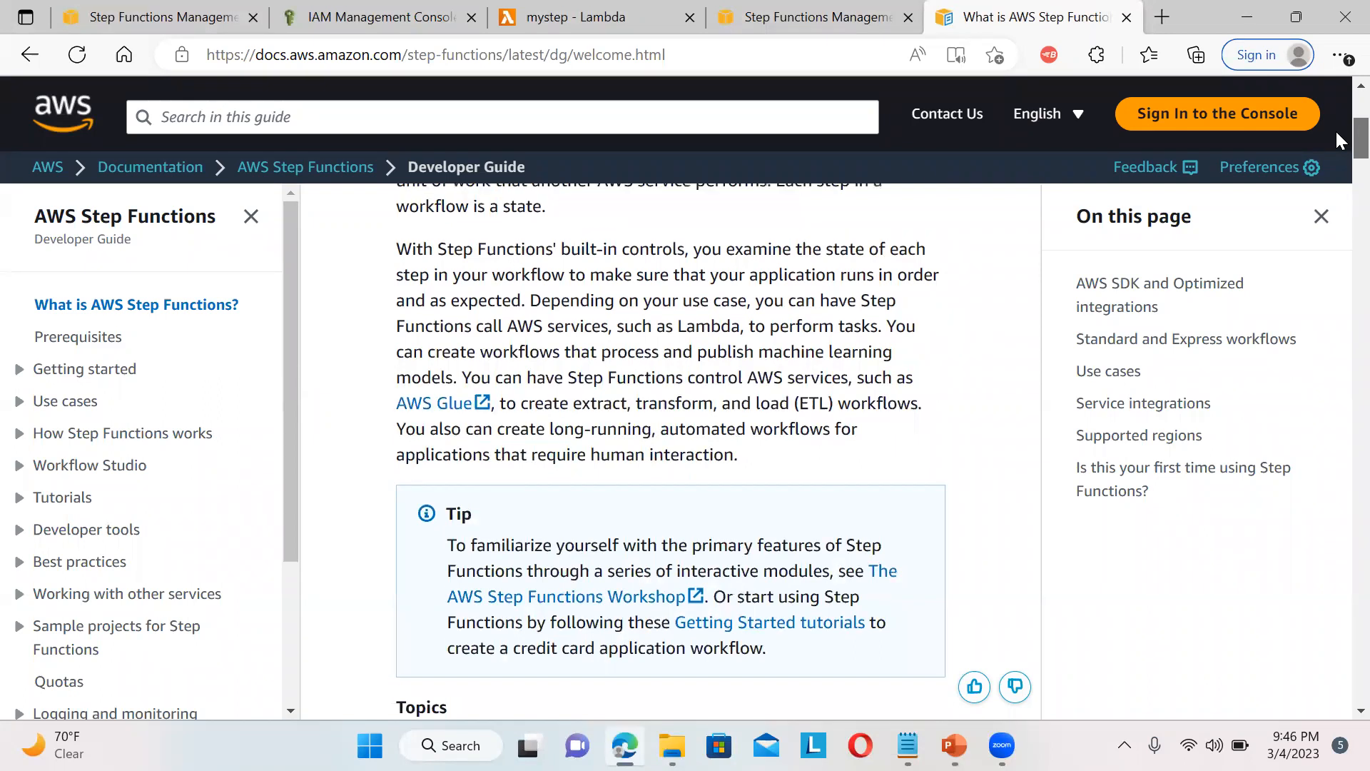
scroll(1337, 141, "down", 1)
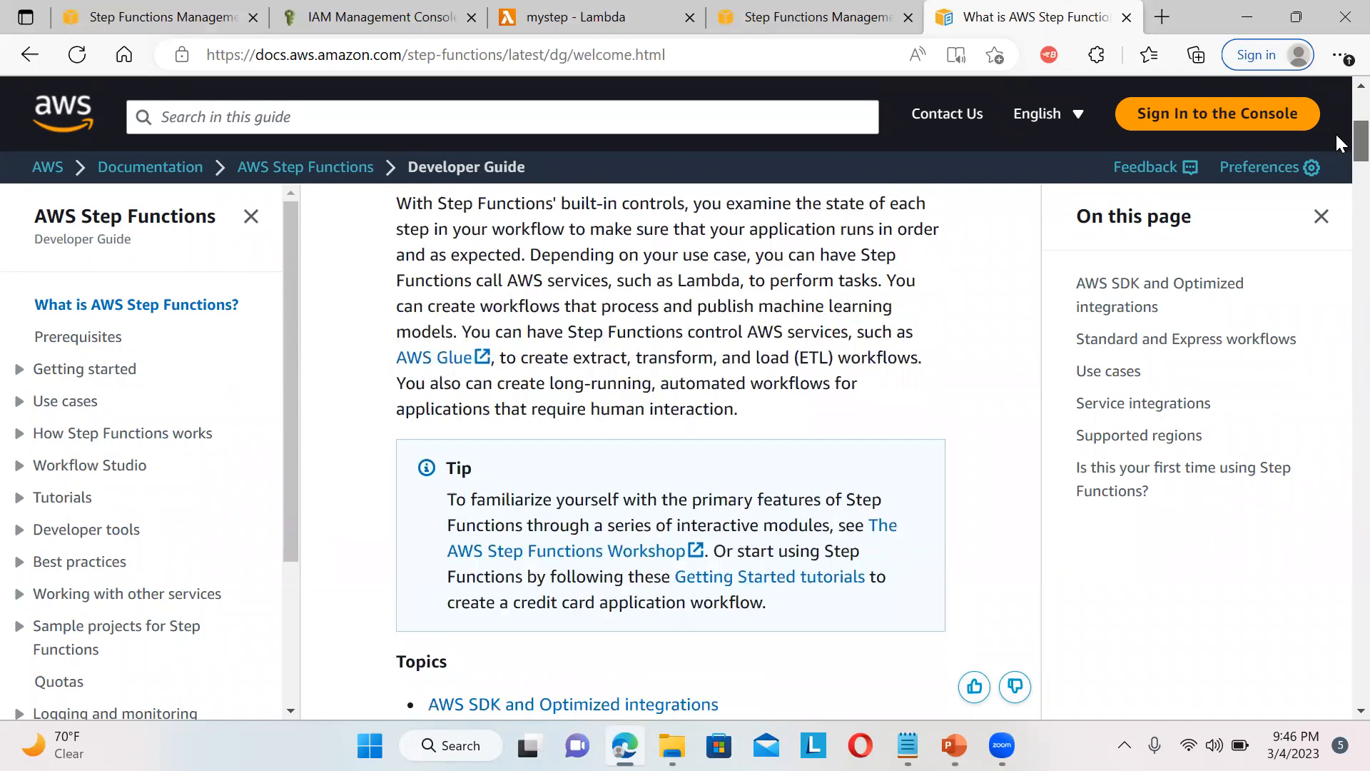
scroll(1337, 142, "down", 6)
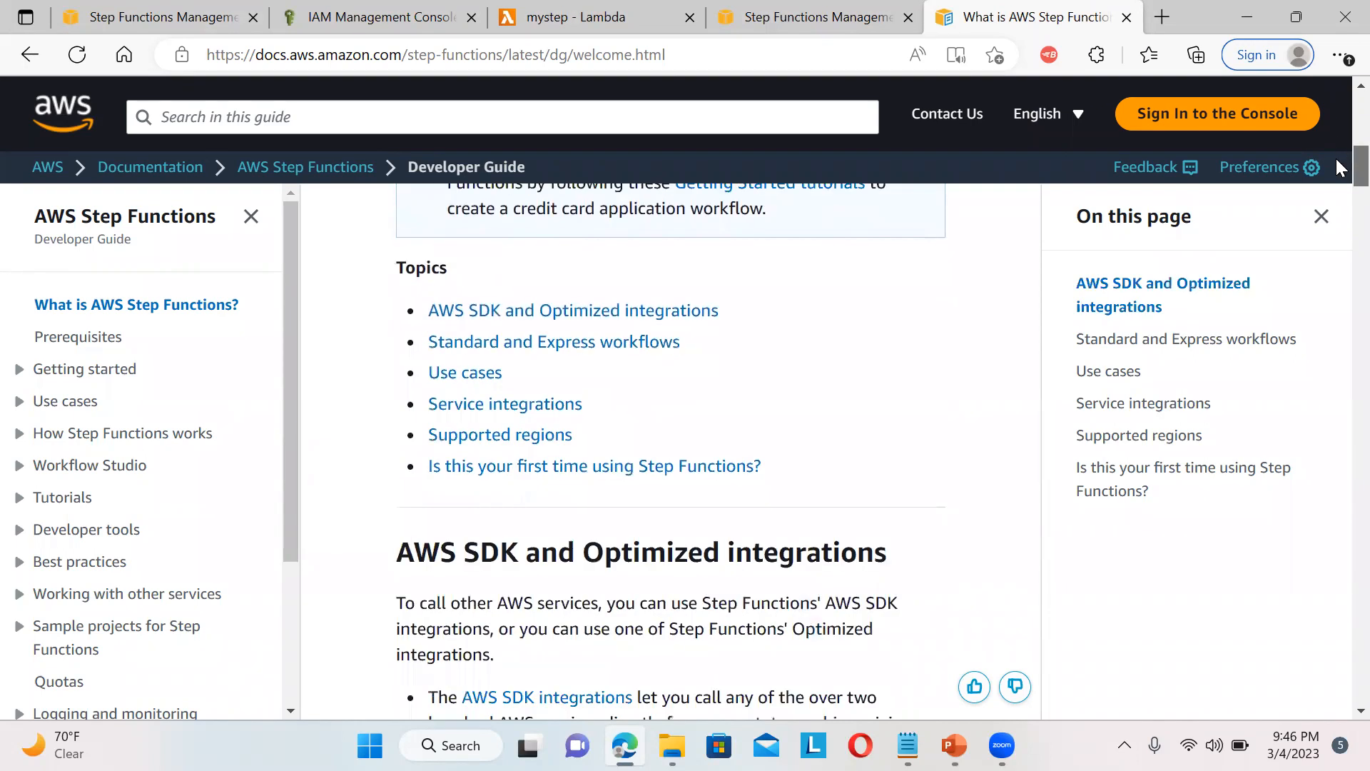
scroll(1337, 172, "down", 6)
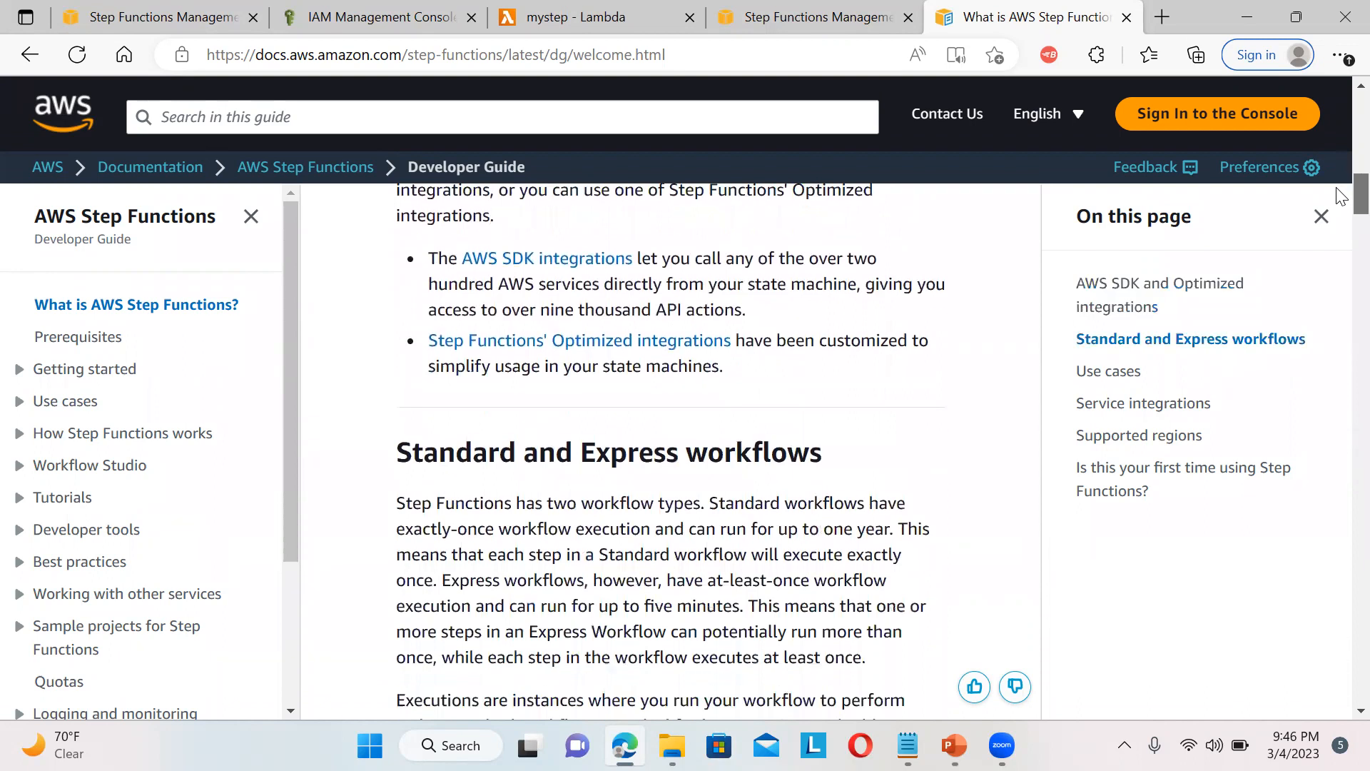
scroll(1342, 193, "up", 3)
scroll(1342, 189, "up", 8)
scroll(1342, 132, "up", 5)
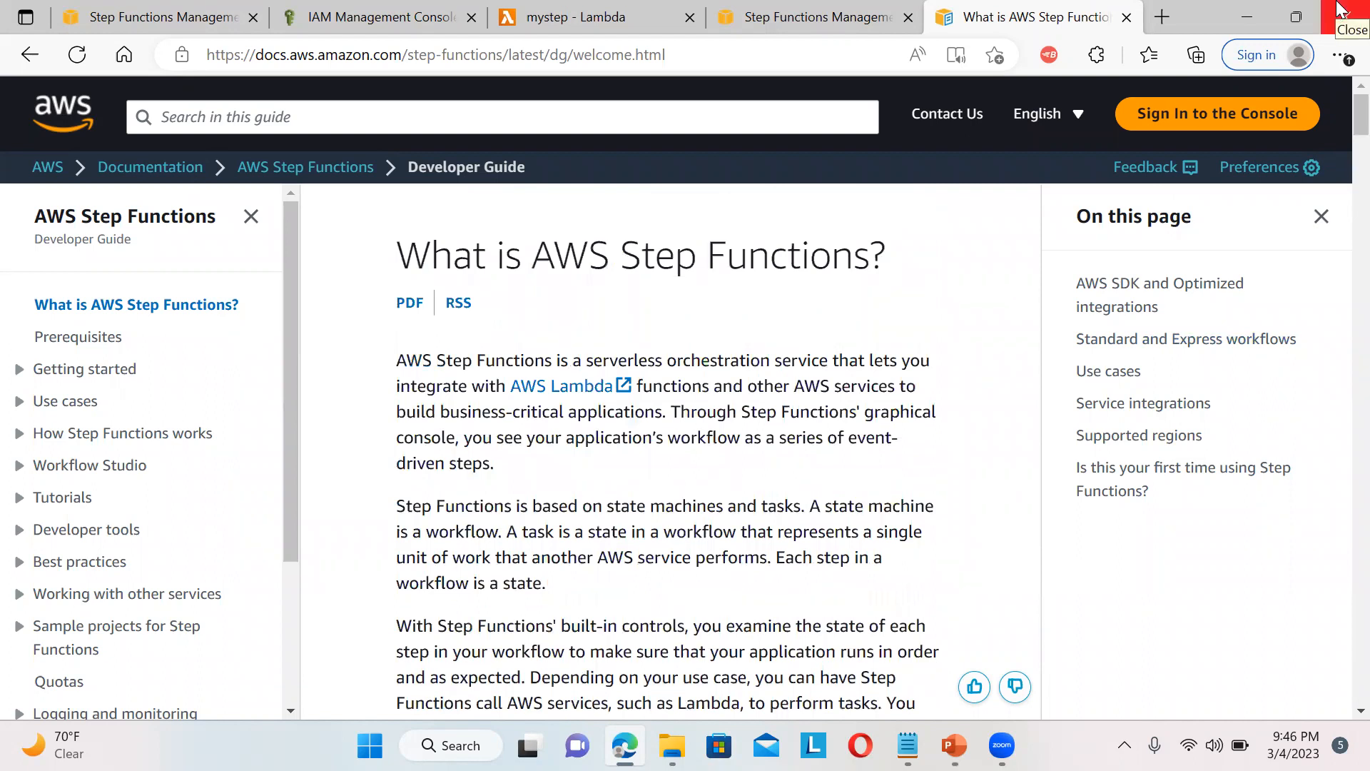
Switch to the Step Functions console home page and review its How it works and Benefits and features sections
double_click(1193, 10)
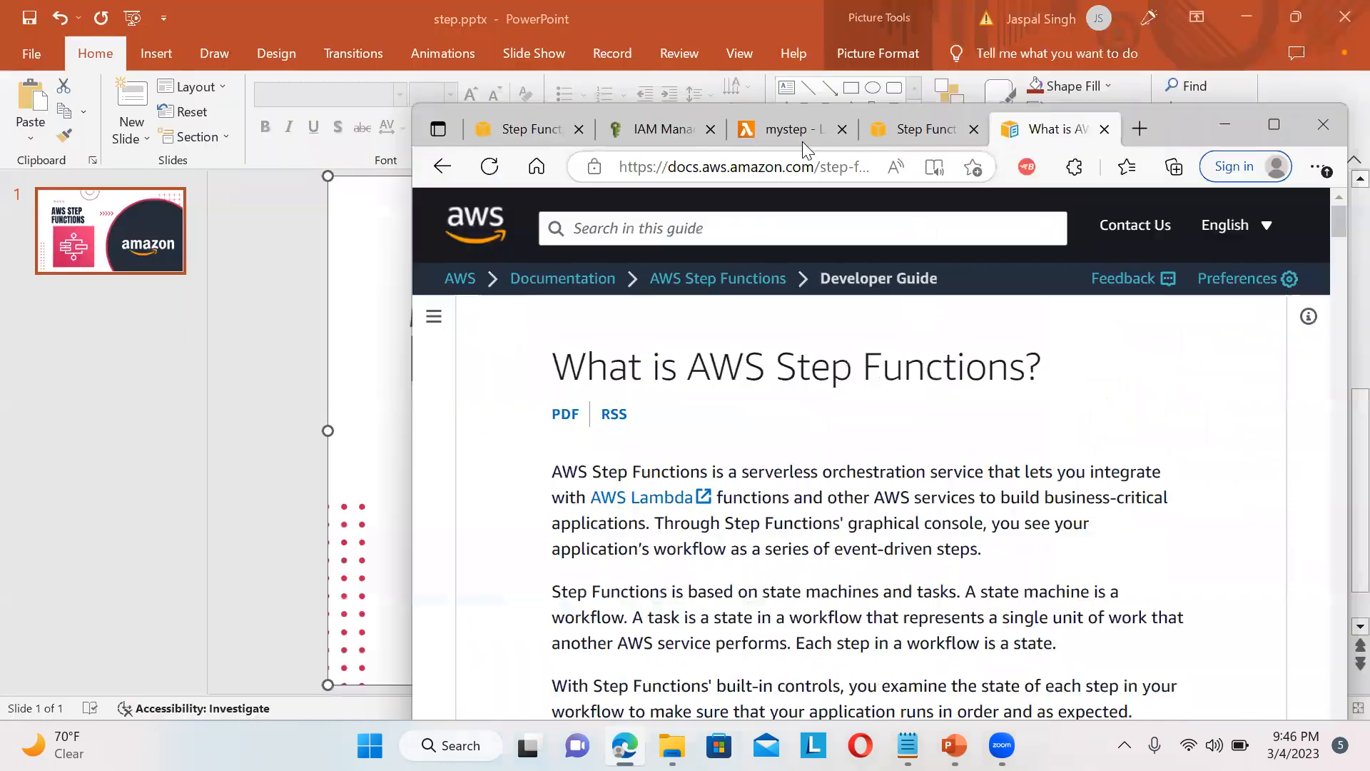
left_click(920, 134)
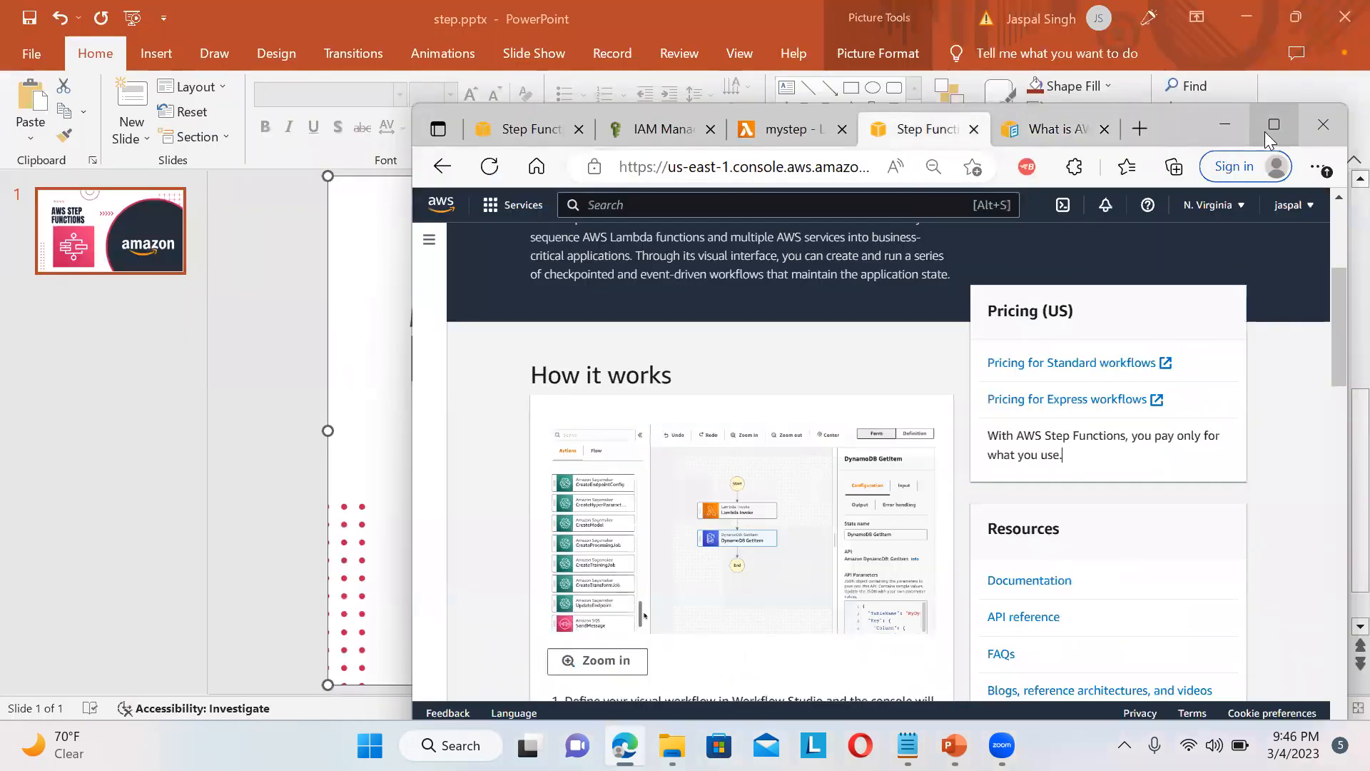
left_click(1271, 128)
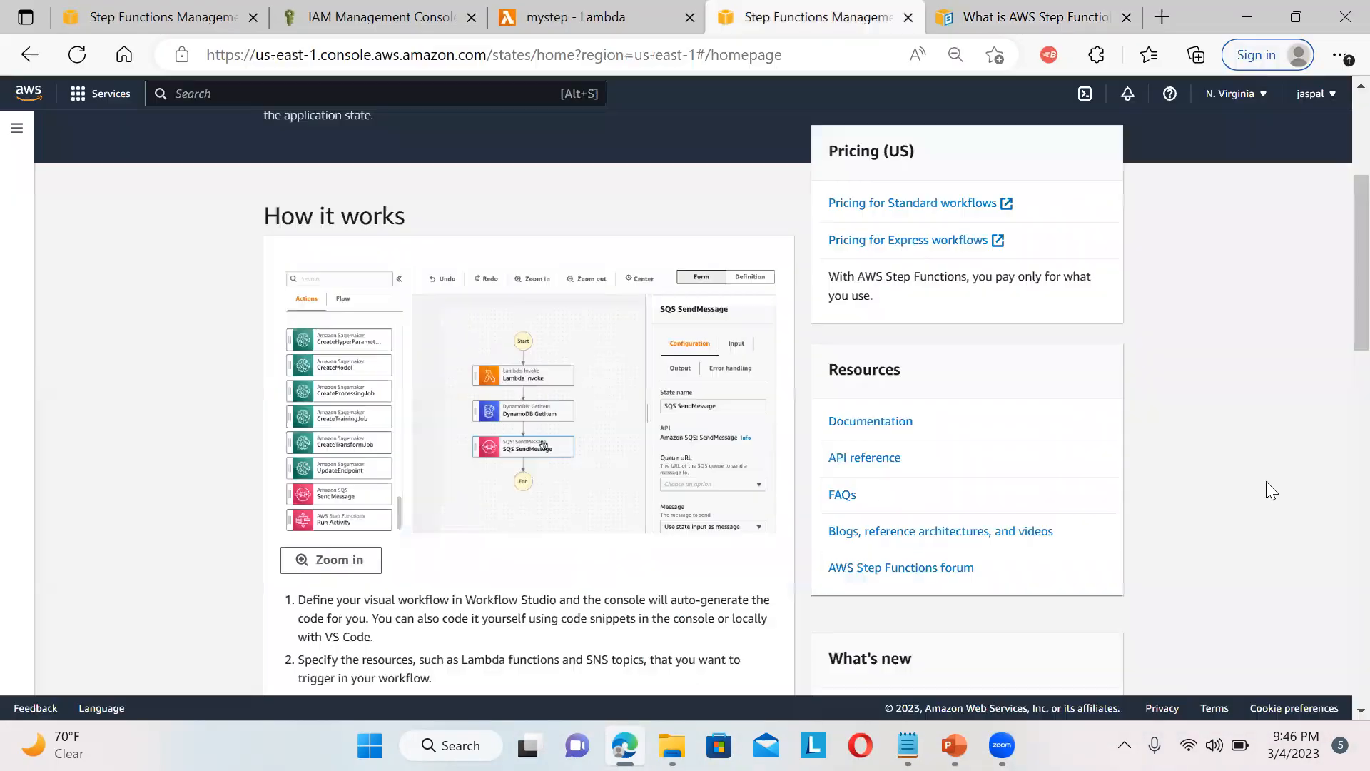
scroll(1339, 285, "down", 2)
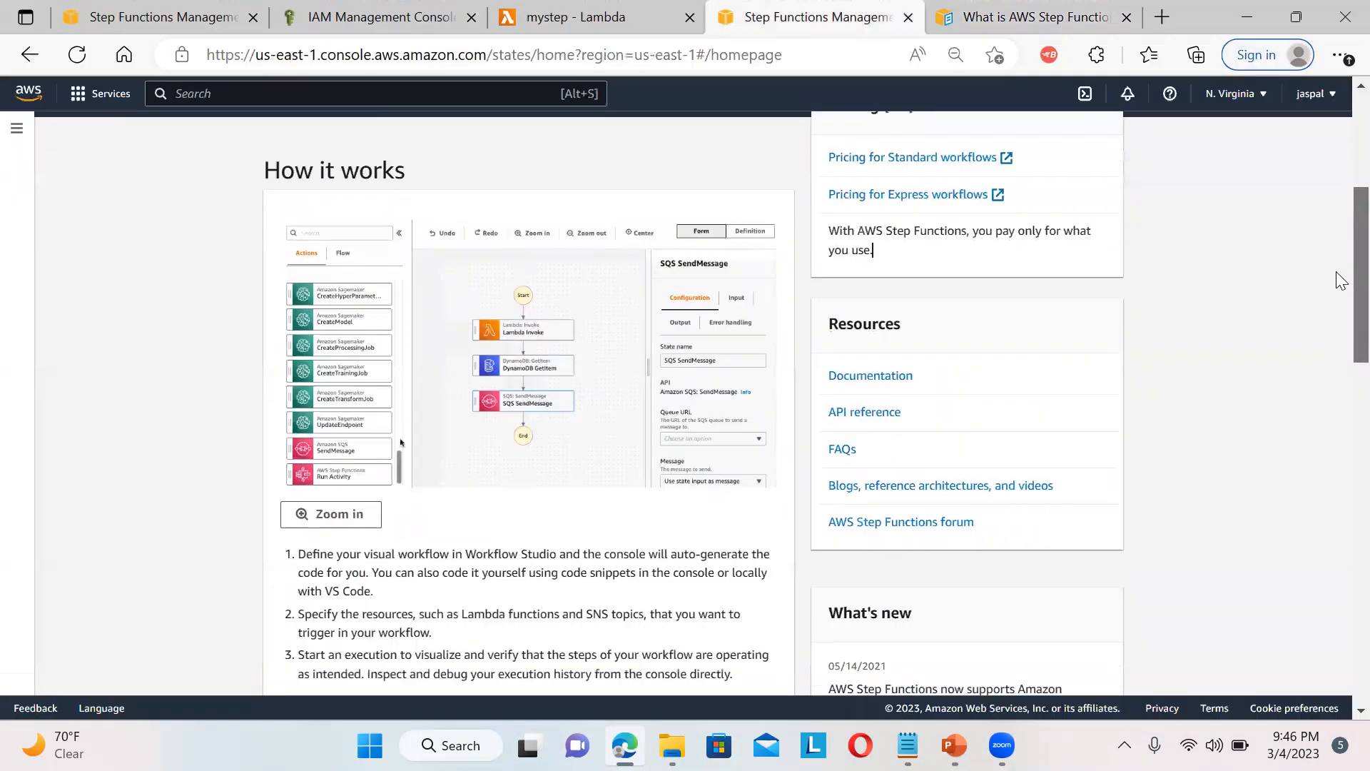
scroll(1341, 300, "down", 2)
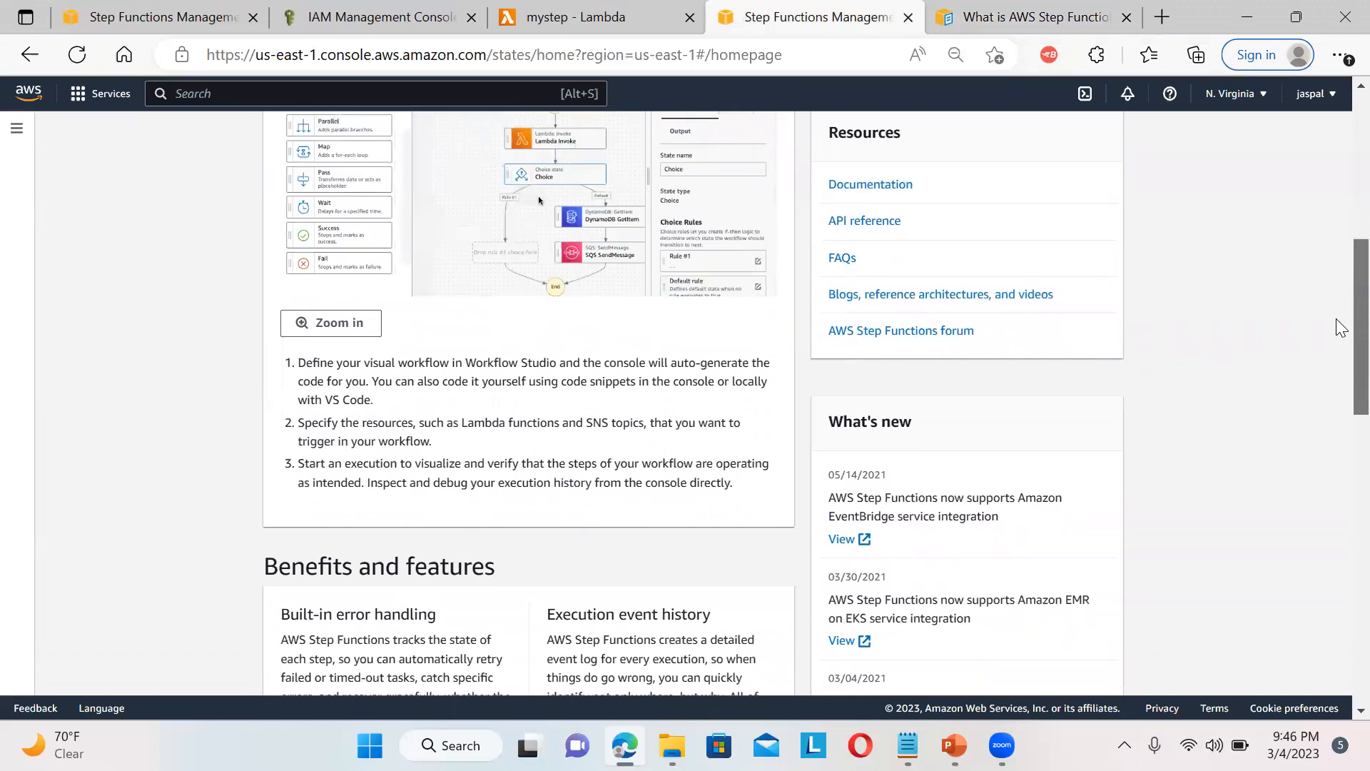
scroll(1340, 335, "down", 1)
left_click_drag(1337, 347, 1337, 96)
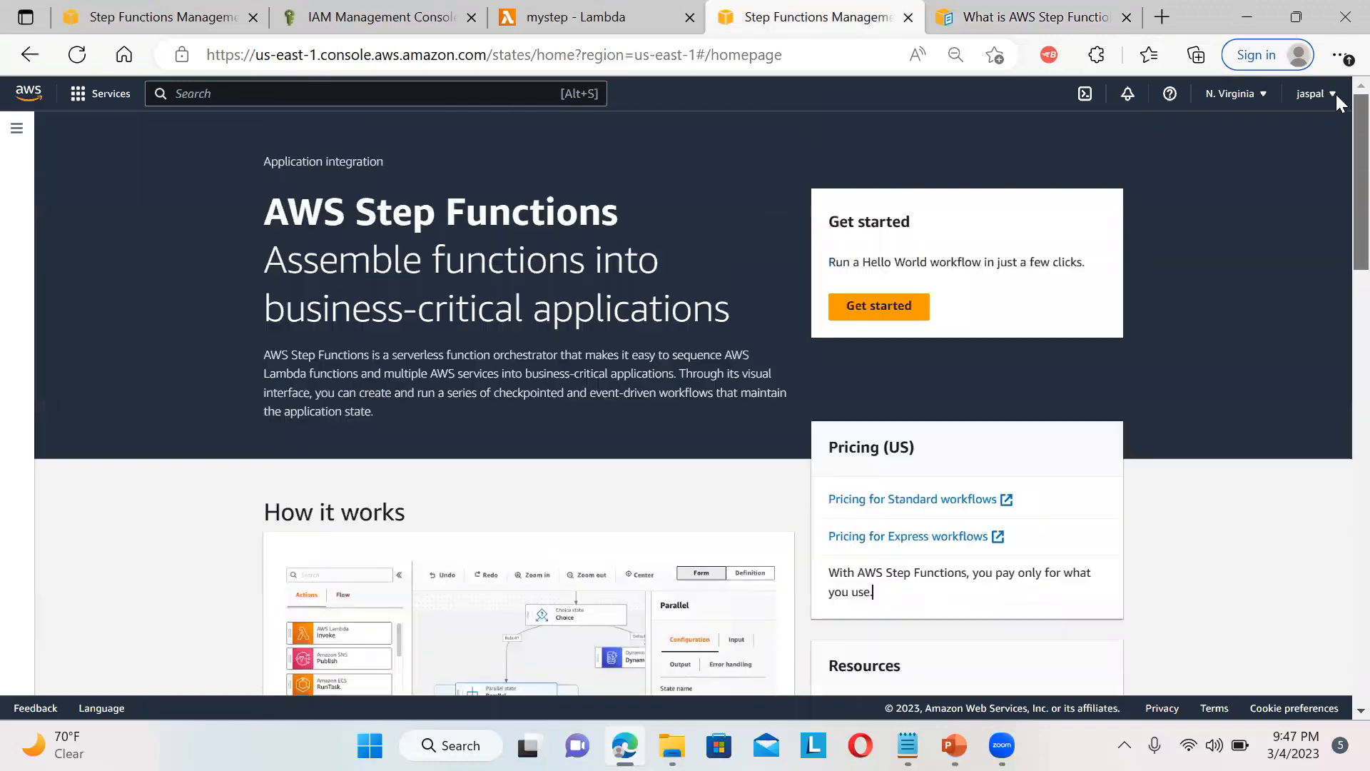
Get started with the Hello World workflow example, review its definition and graph, and proceed to specifying details
left_click(875, 308)
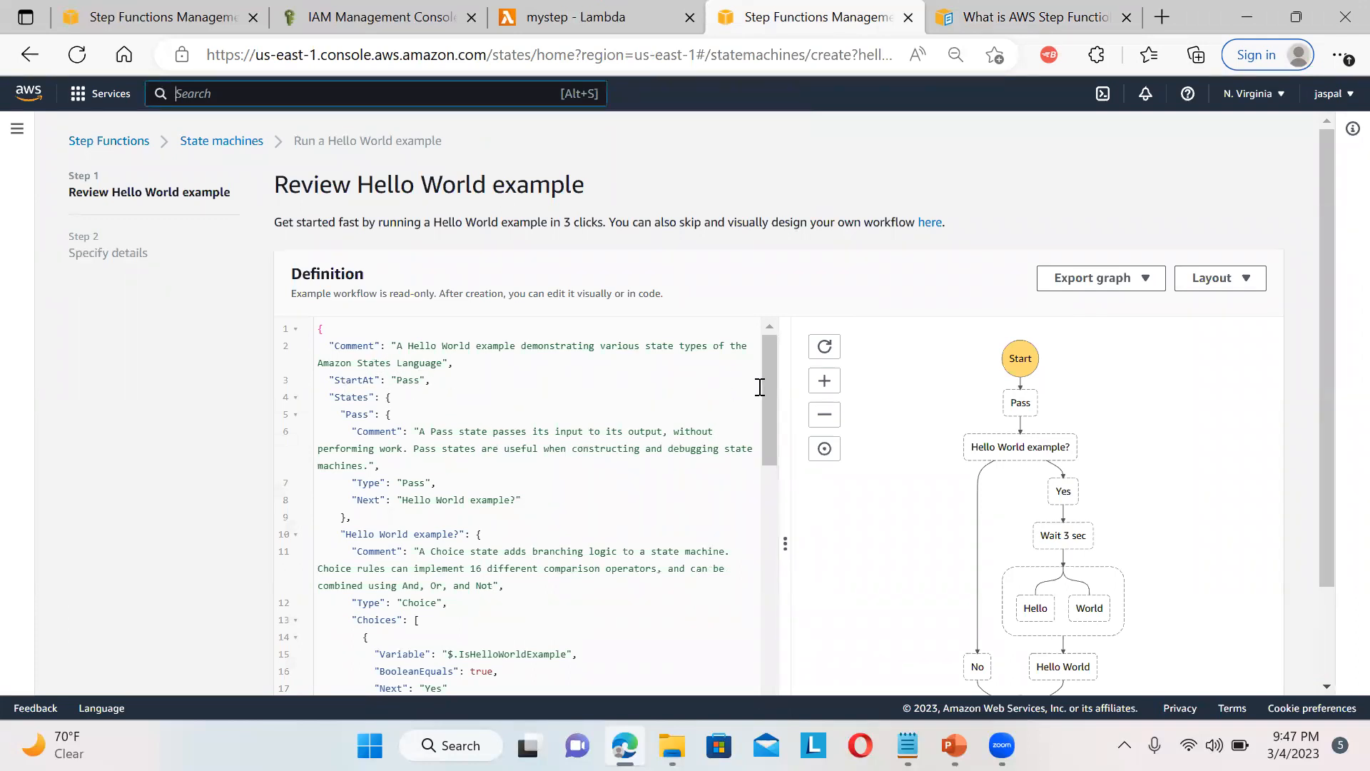
left_click(771, 354)
left_click_drag(771, 354, 771, 364)
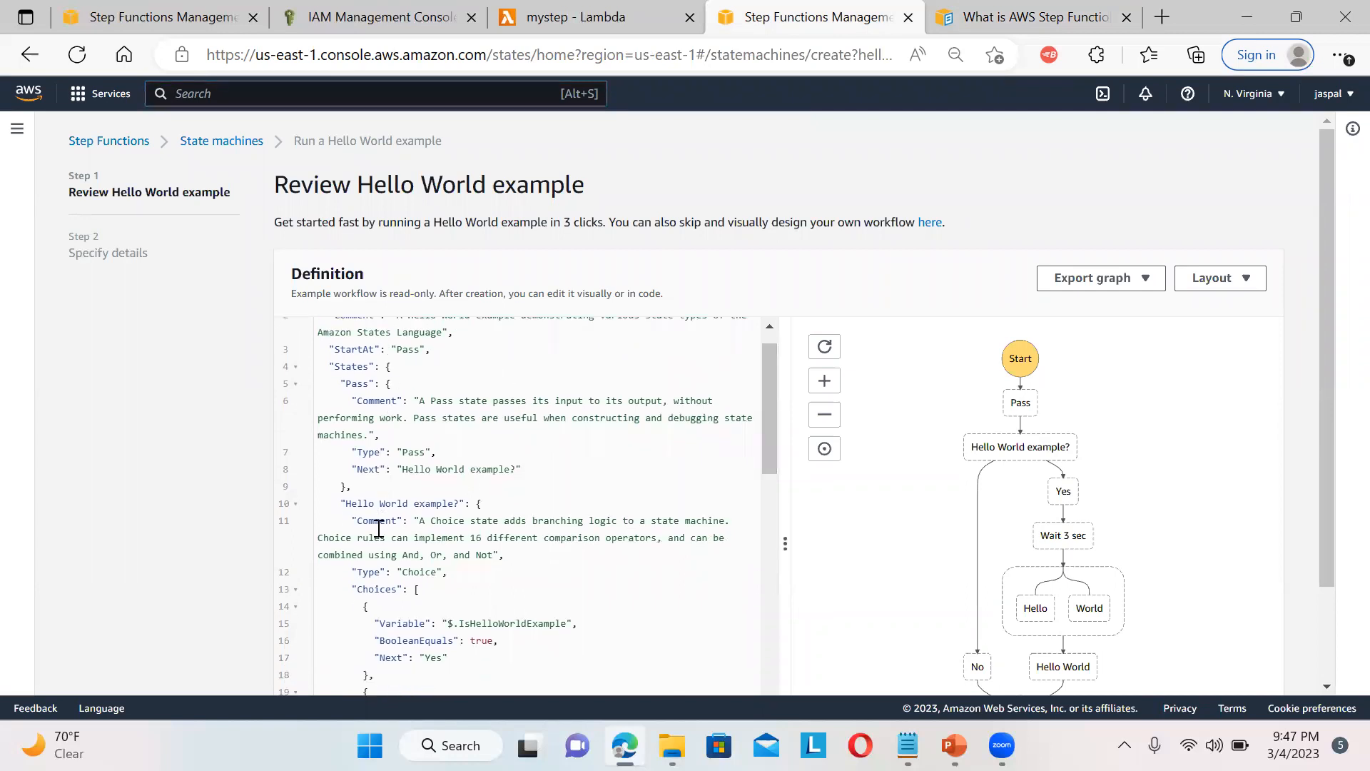
left_click_drag(772, 400, 746, 293)
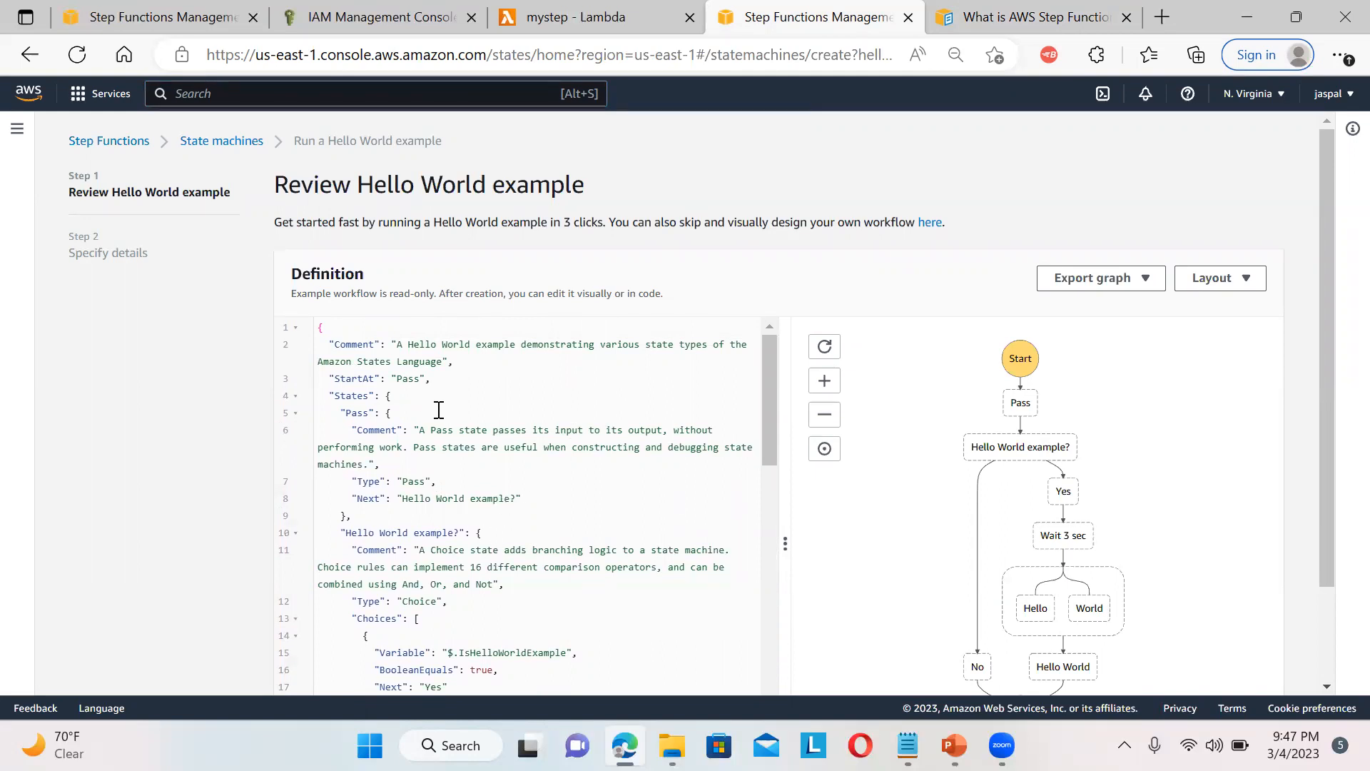
mouse_move(768, 385)
left_mouse_down()
mouse_move(768, 366)
mouse_move(773, 406)
mouse_move(774, 374)
left_mouse_up()
left_click_drag(1326, 479, 1289, 564)
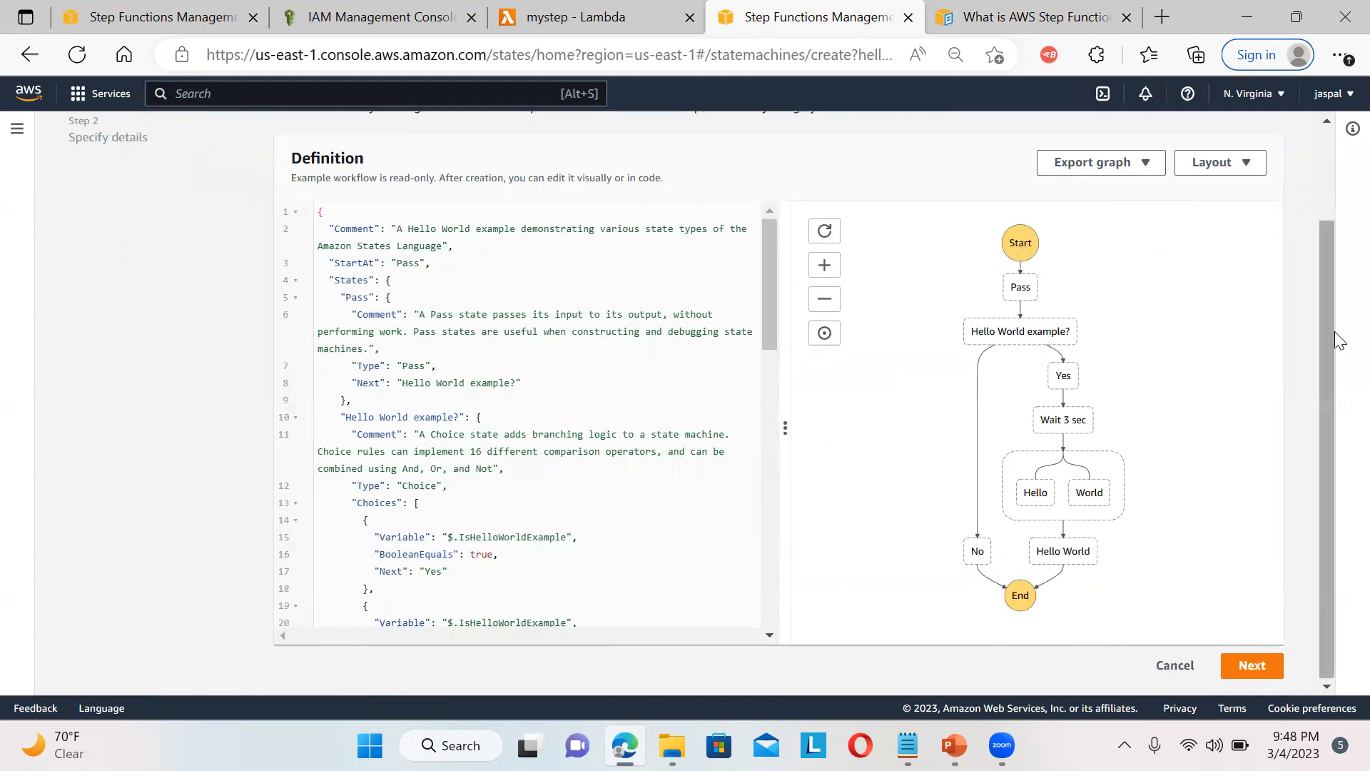
left_click_drag(1329, 380, 1323, 539)
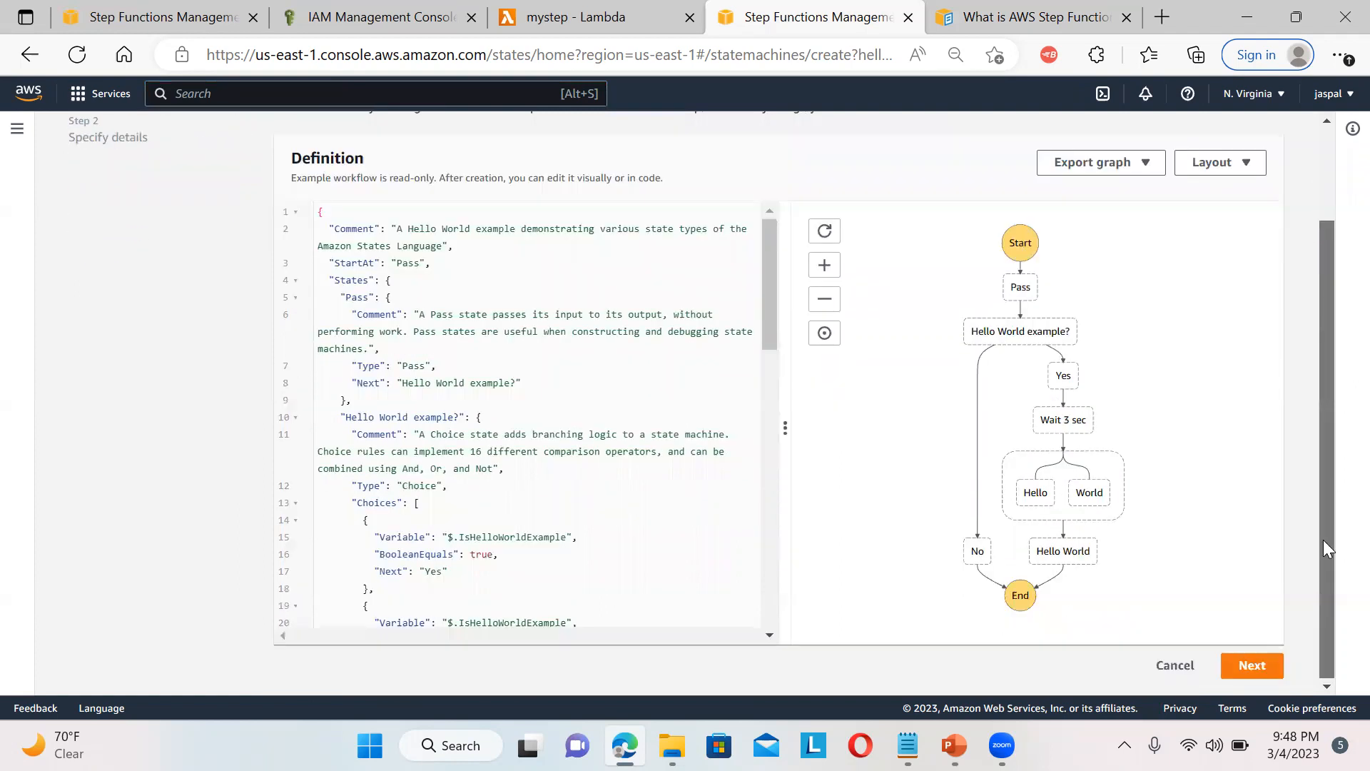
left_click(1257, 666)
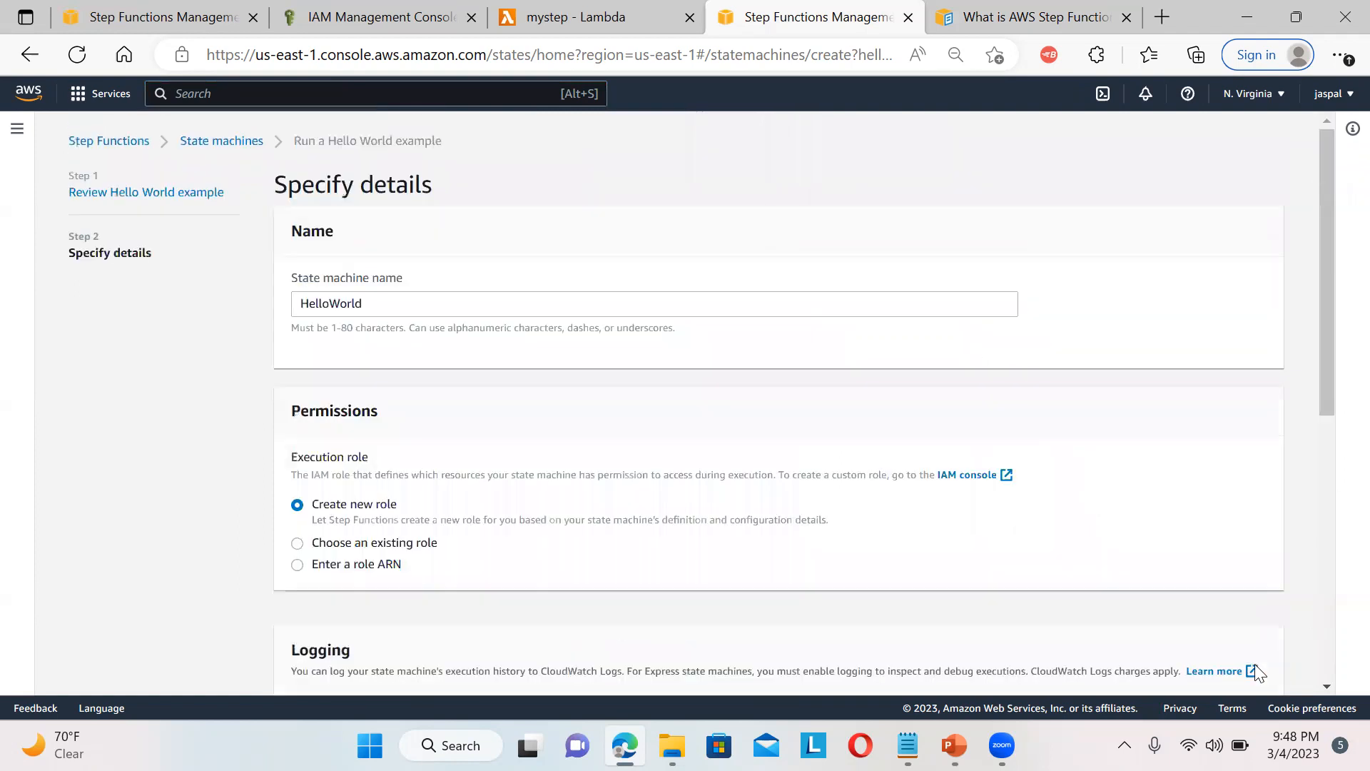
Name the state machine HelloWorldDemo
left_click(426, 307)
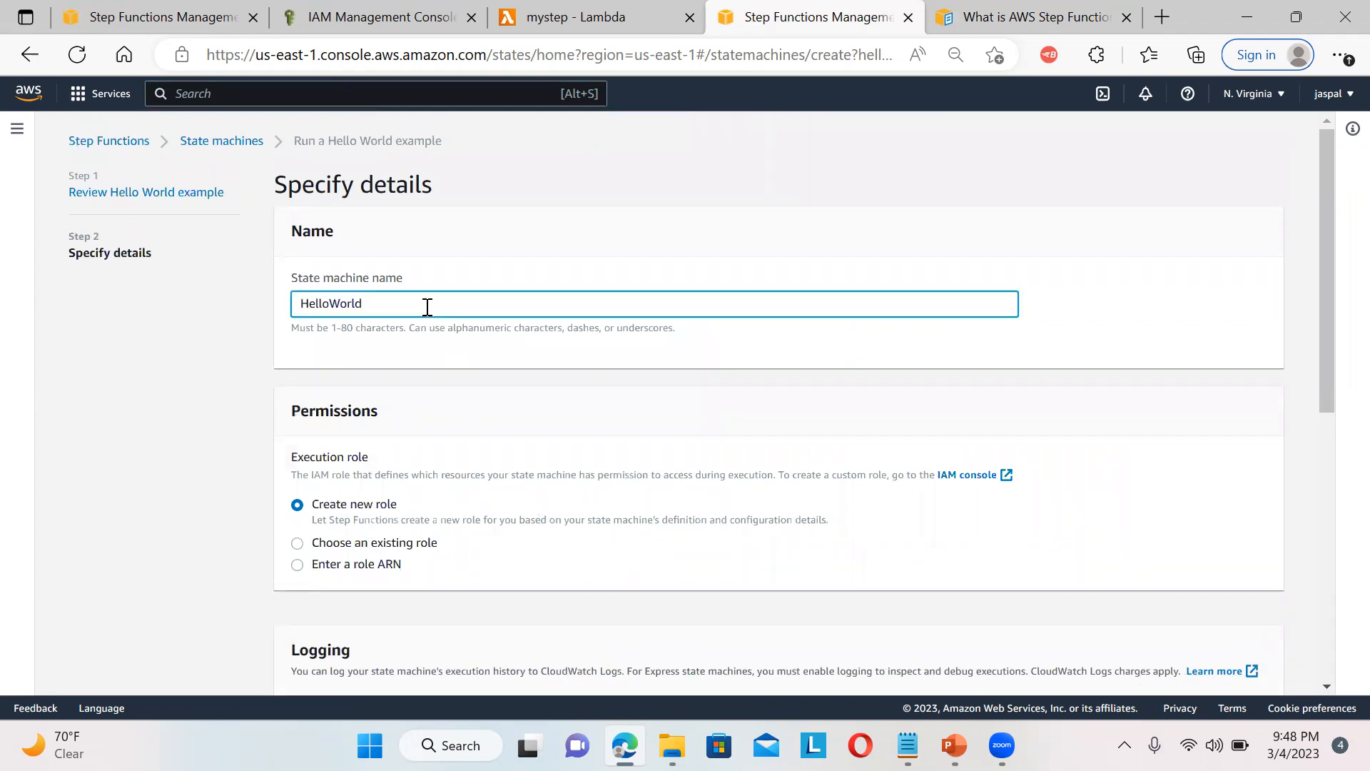
type("Demo")
left_click_drag(1319, 261, 1325, 312)
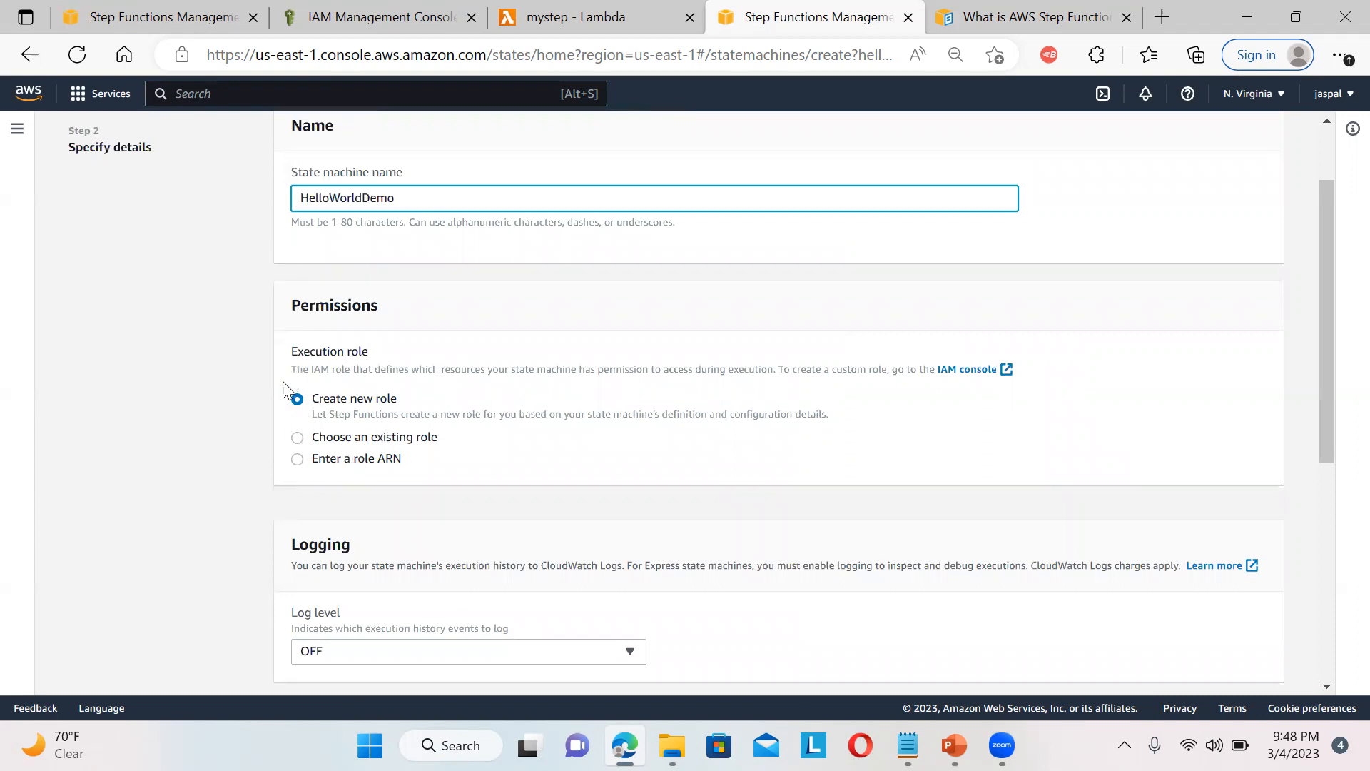
Try the existing execution role StepFunctions-HelloWorld-role-736c1179, and return to the option of creating a new role
left_click(298, 439)
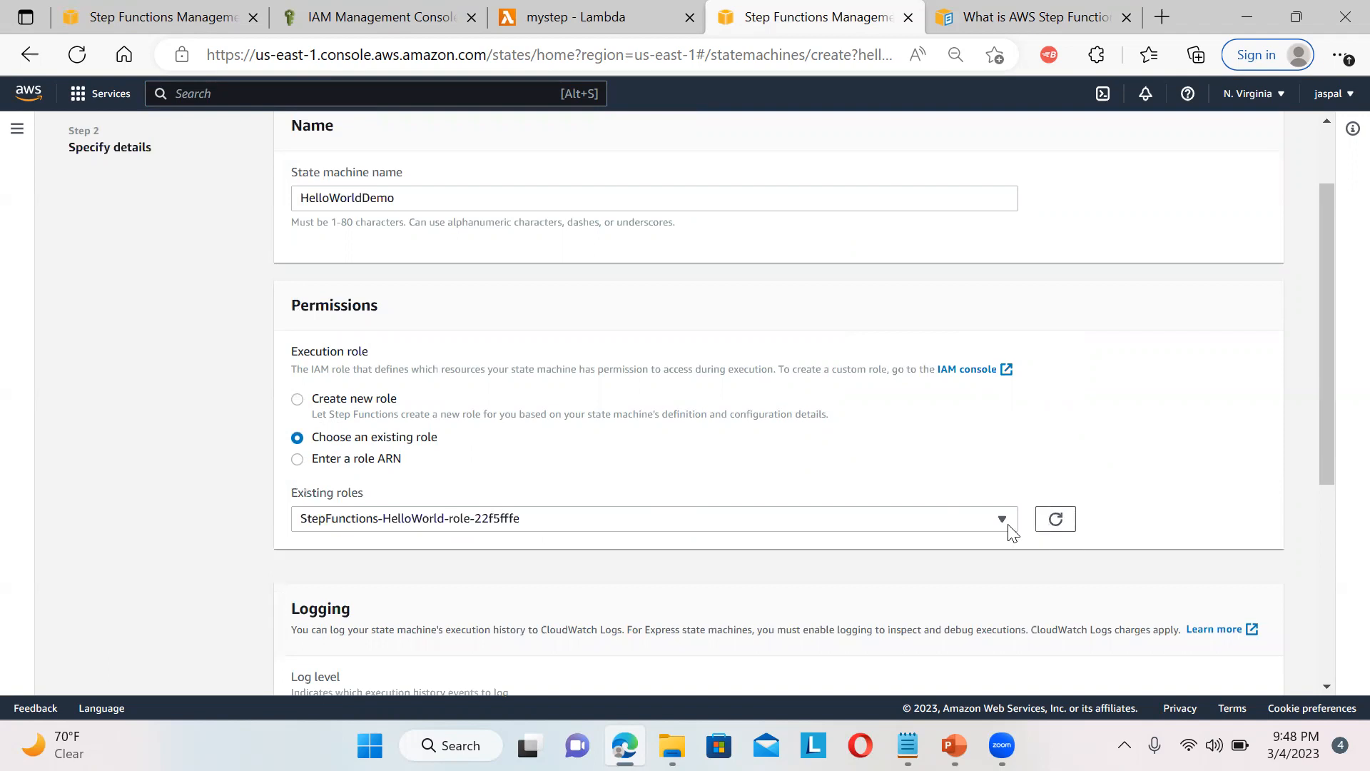
left_click(1003, 528)
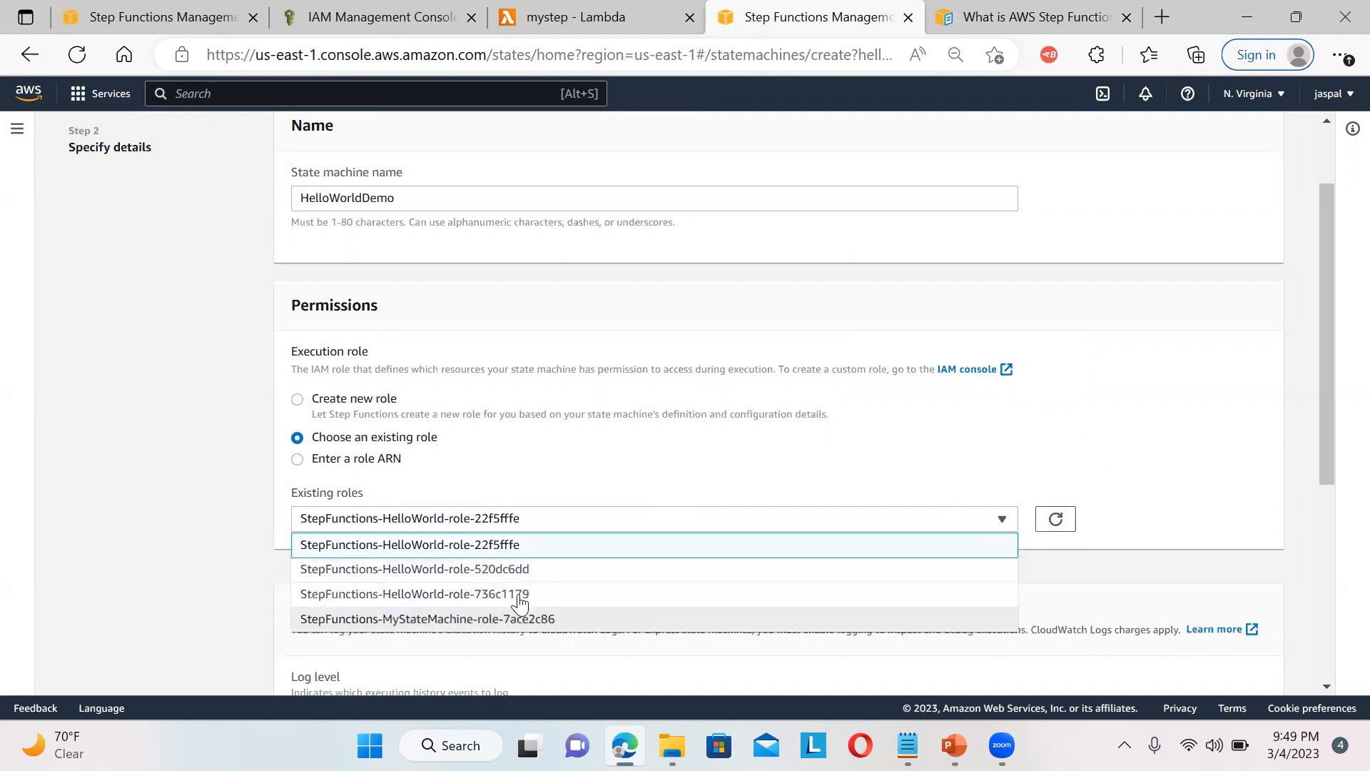
left_click(498, 595)
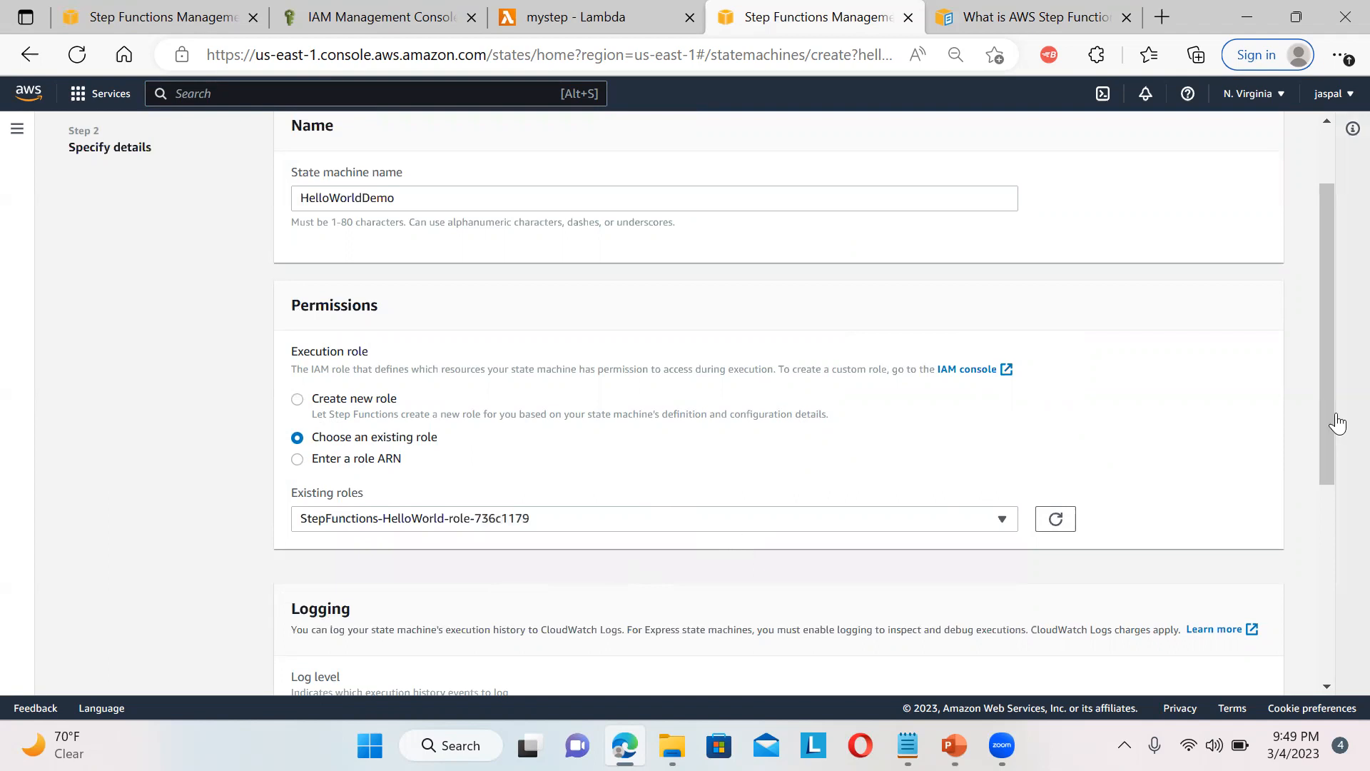
left_click(298, 401)
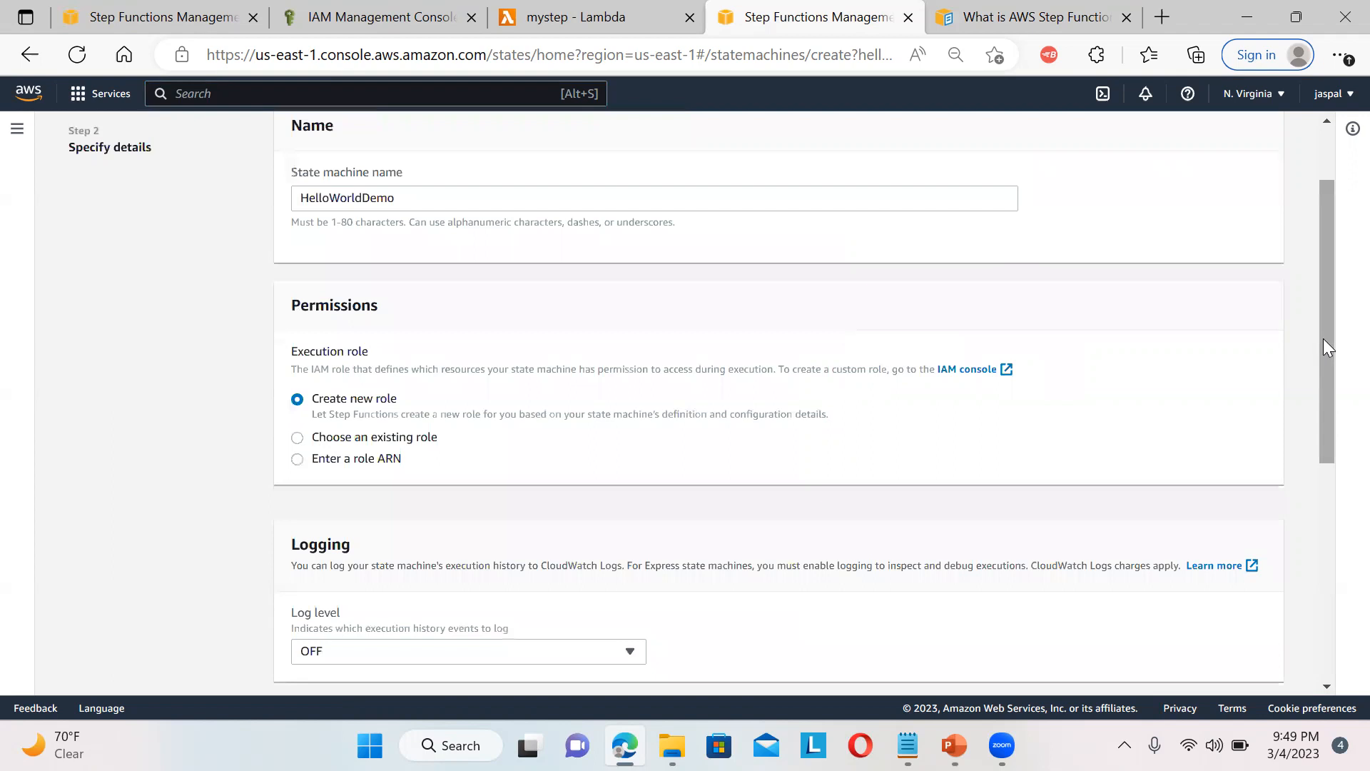
Review the logging, X-Ray tracing and tag settings without changing them, and create the state machine
left_click_drag(1323, 354, 1328, 475)
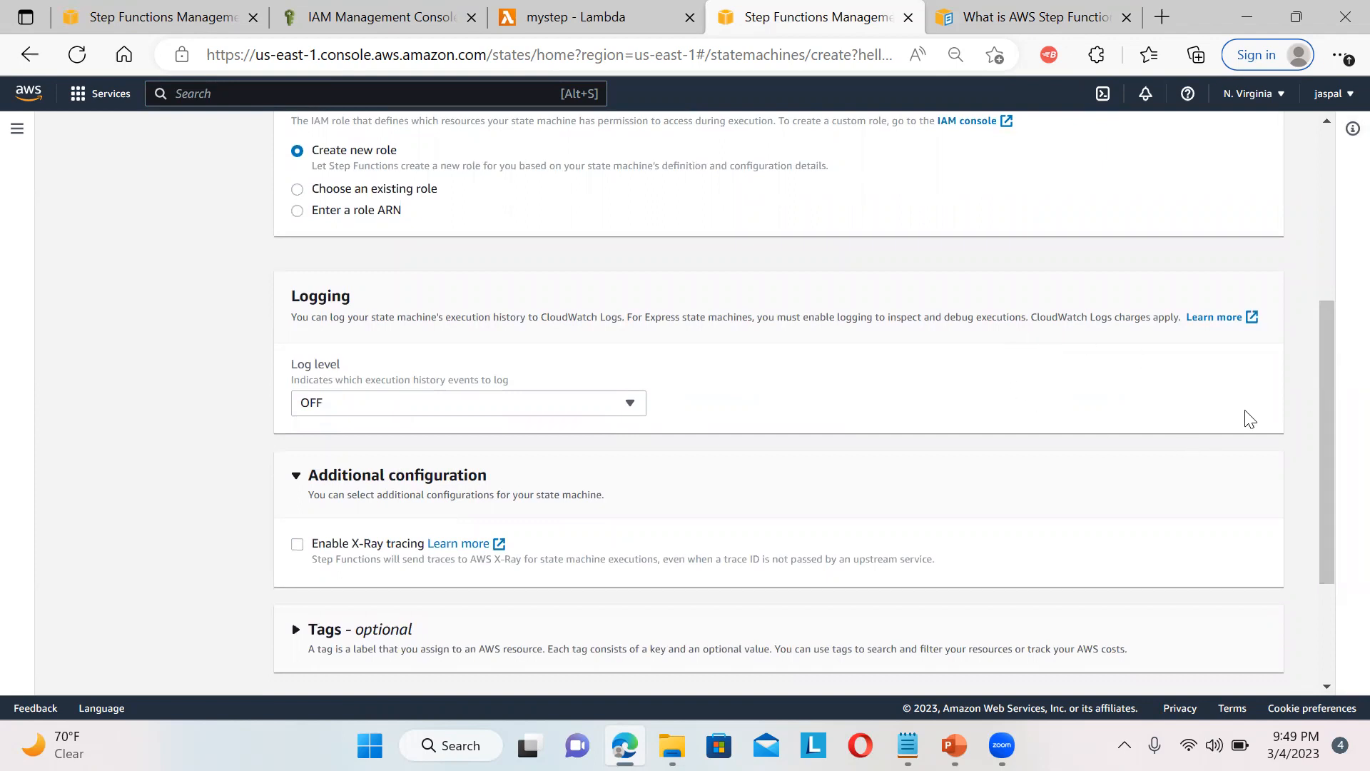
left_click_drag(1329, 381, 1329, 441)
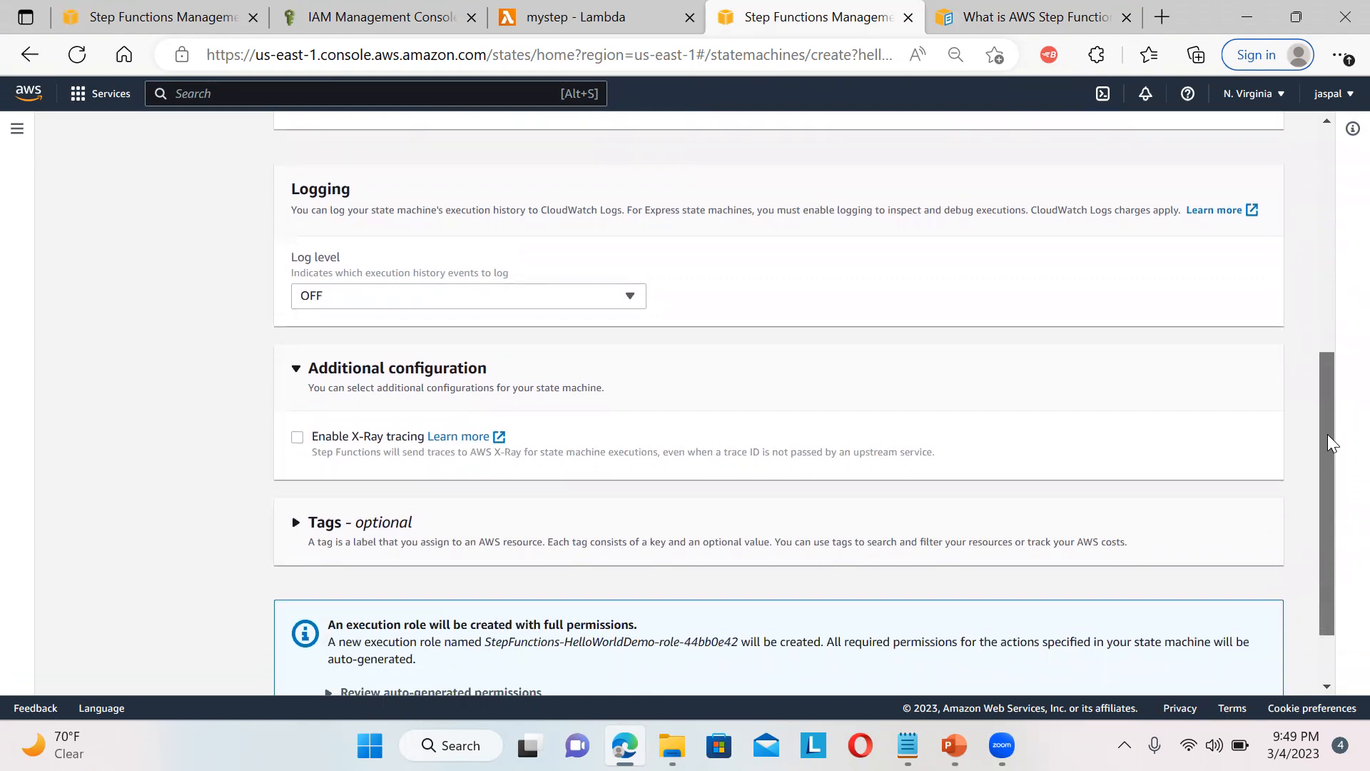
left_click_drag(1328, 434, 1330, 485)
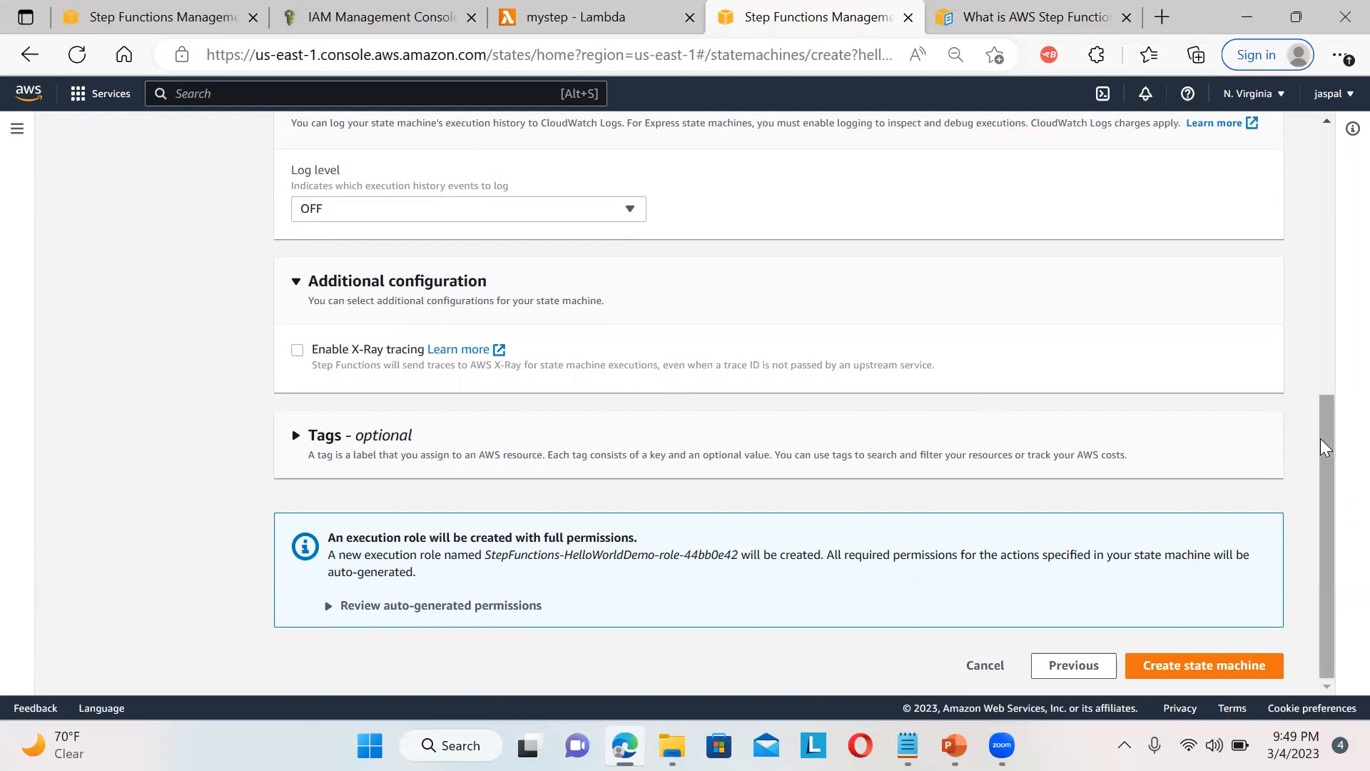
left_click_drag(1324, 429, 1326, 503)
left_click(1225, 665)
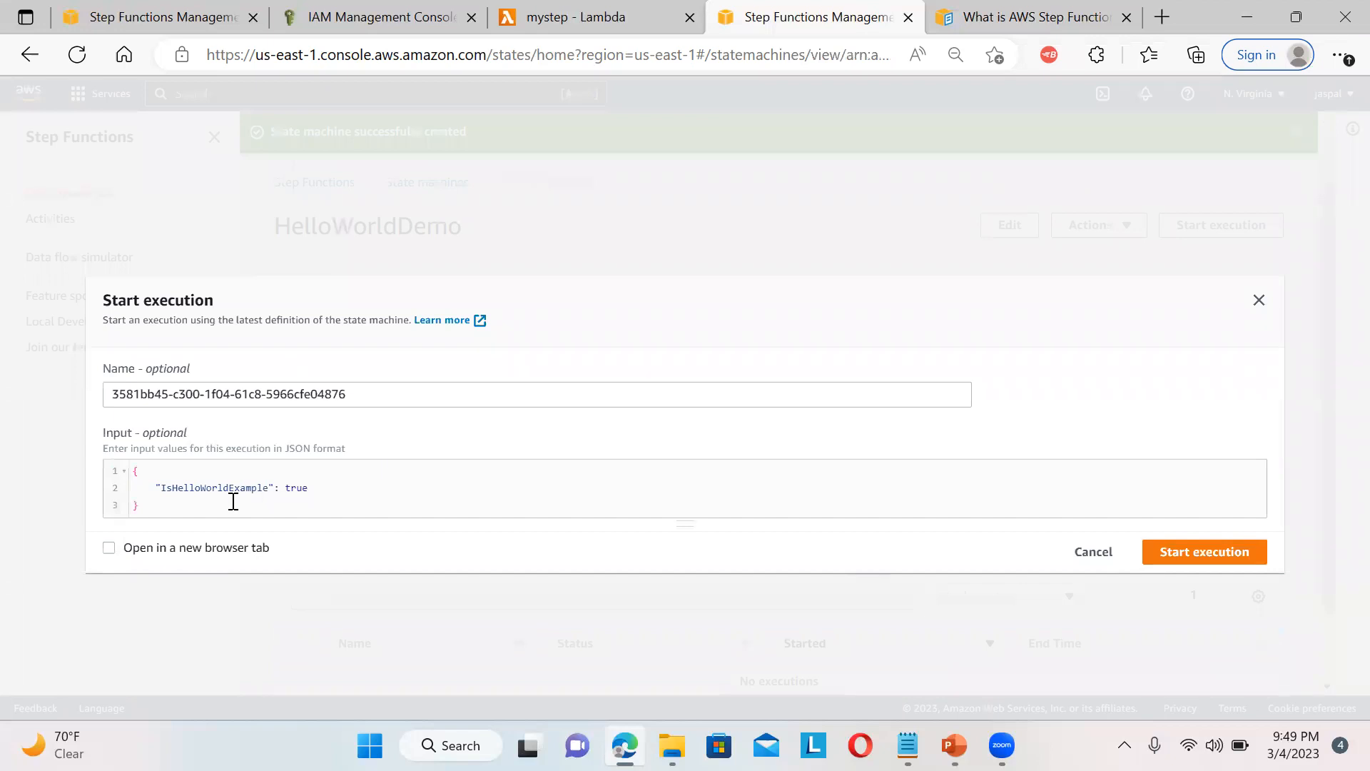
Start an execution of HelloWorldDemo with the input IsHelloWorldExample set to true, opening it in a new browser tab
double_click(212, 491)
double_click(295, 489)
left_click(111, 550)
left_click(1223, 556)
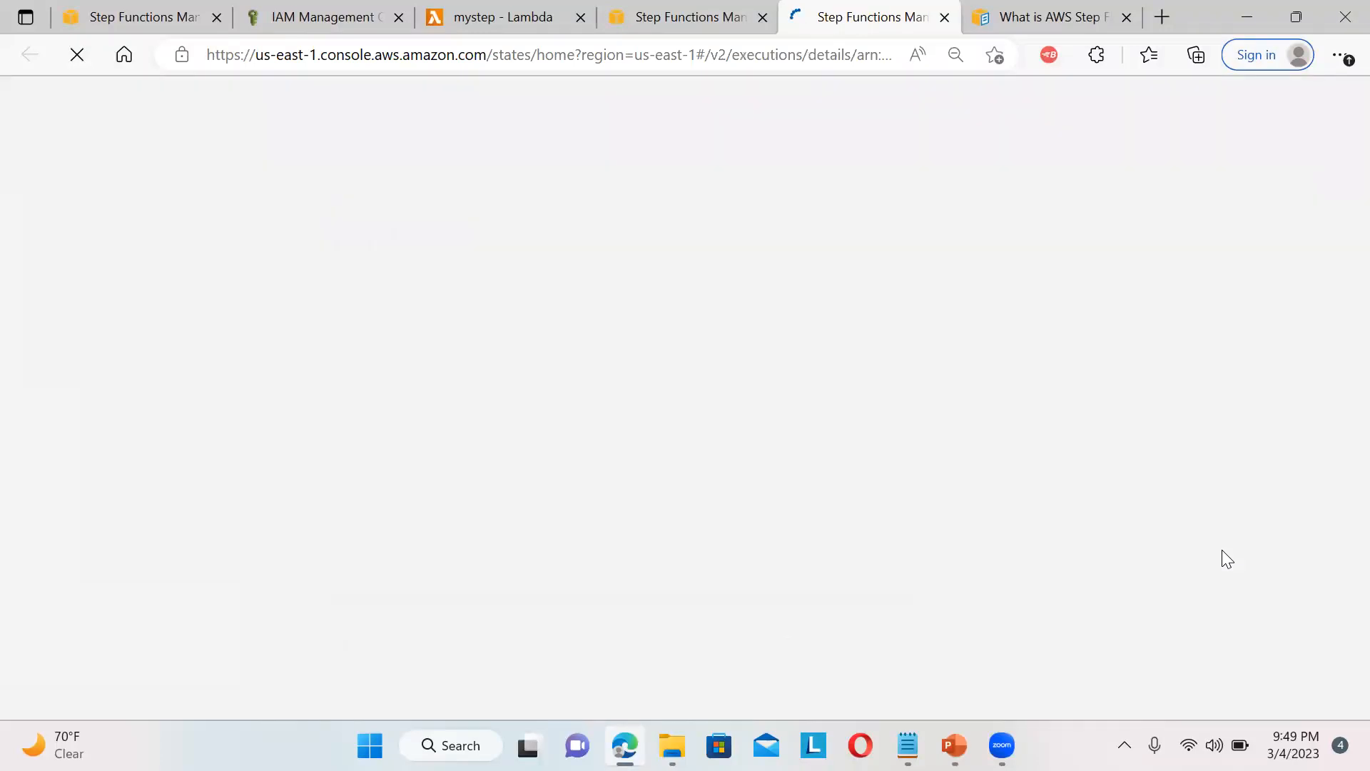
Return to the new execution's page and review its details and graph
left_click(1100, 24)
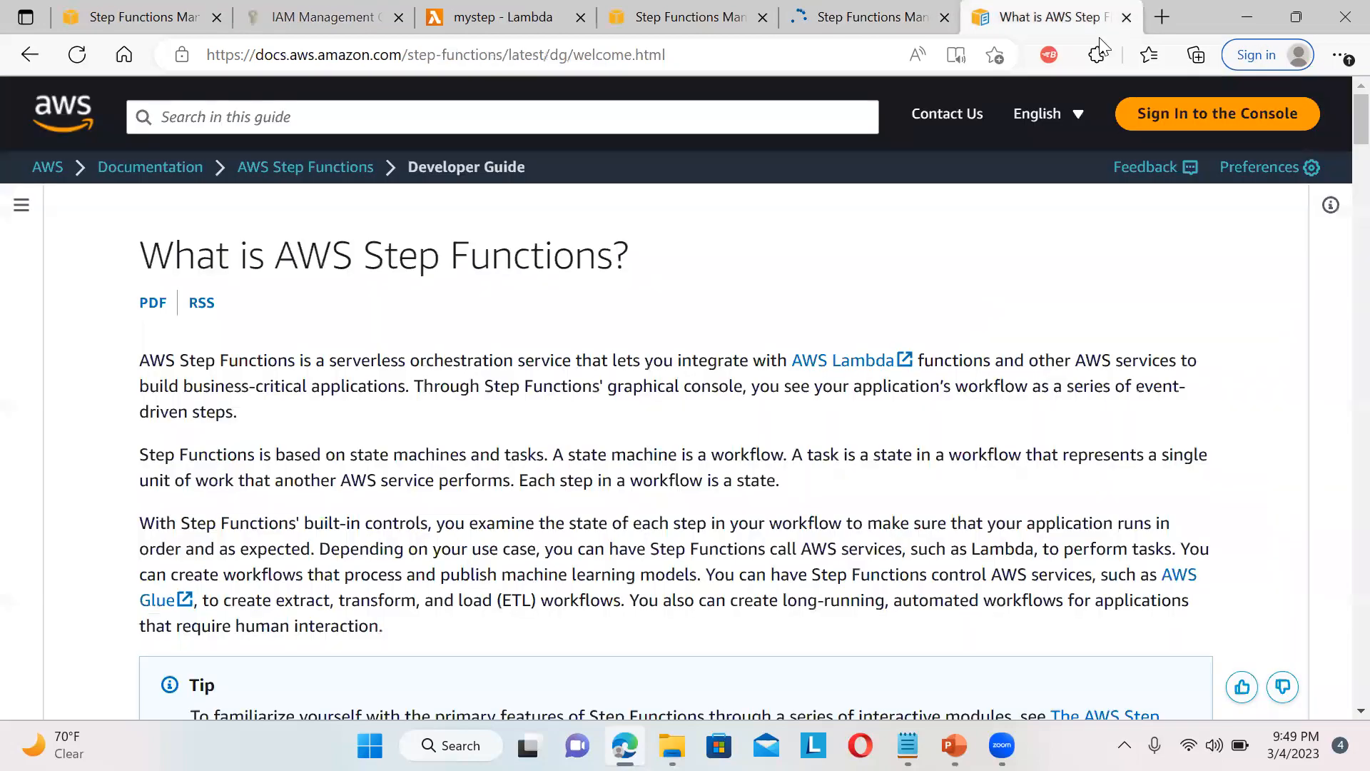
double_click(1194, 20)
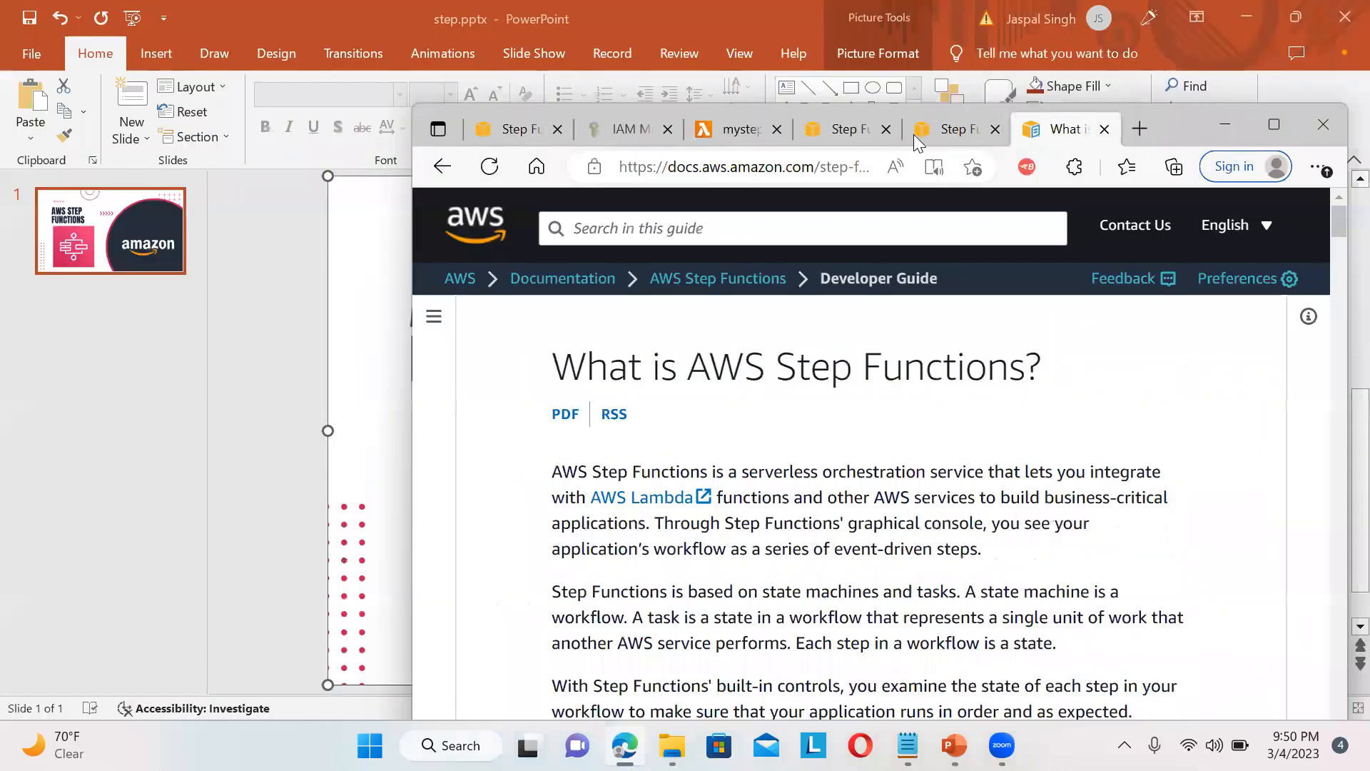
left_click(952, 129)
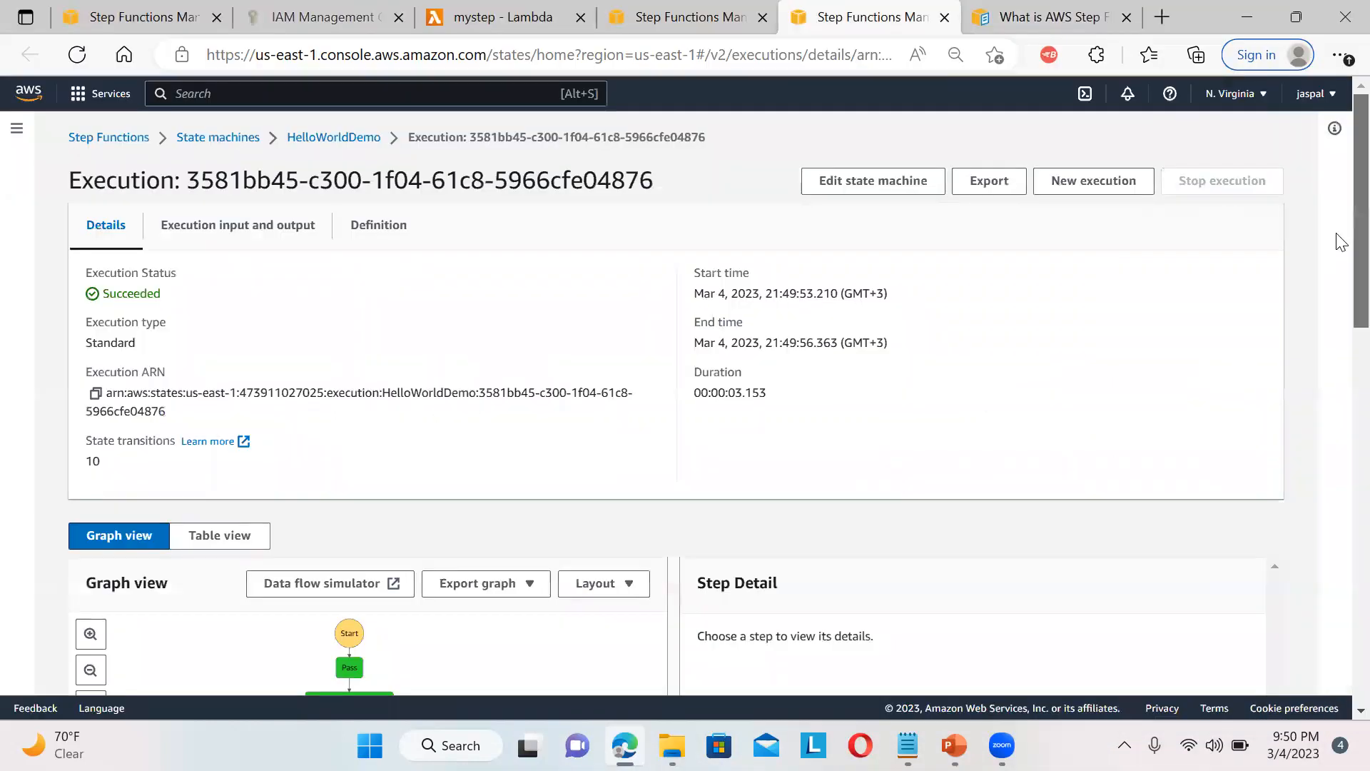
scroll(1339, 278, "down", 4)
scroll(1341, 302, "down", 2)
scroll(1339, 314, "up", 5)
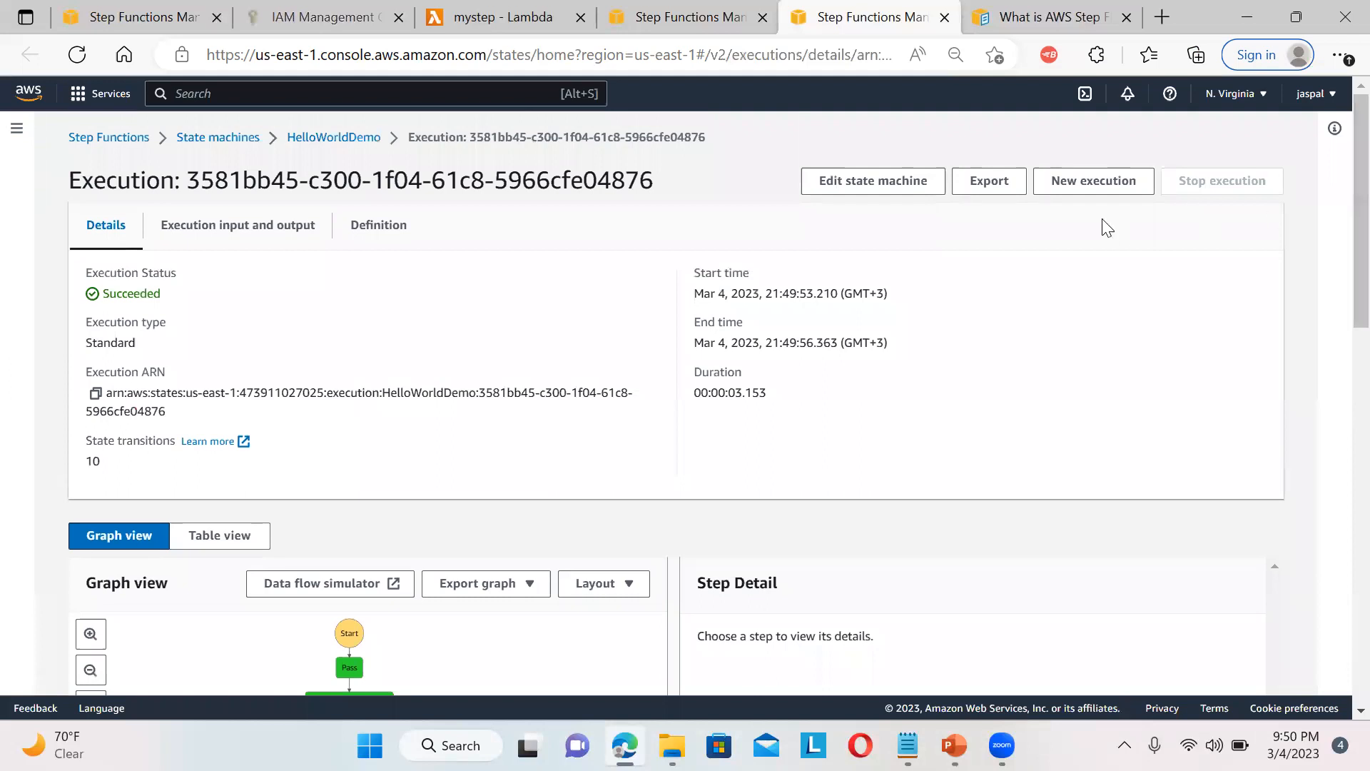
Start another execution with IsHelloWorldExample kept at true and follow its progress through the workflow graph
left_click(1083, 179)
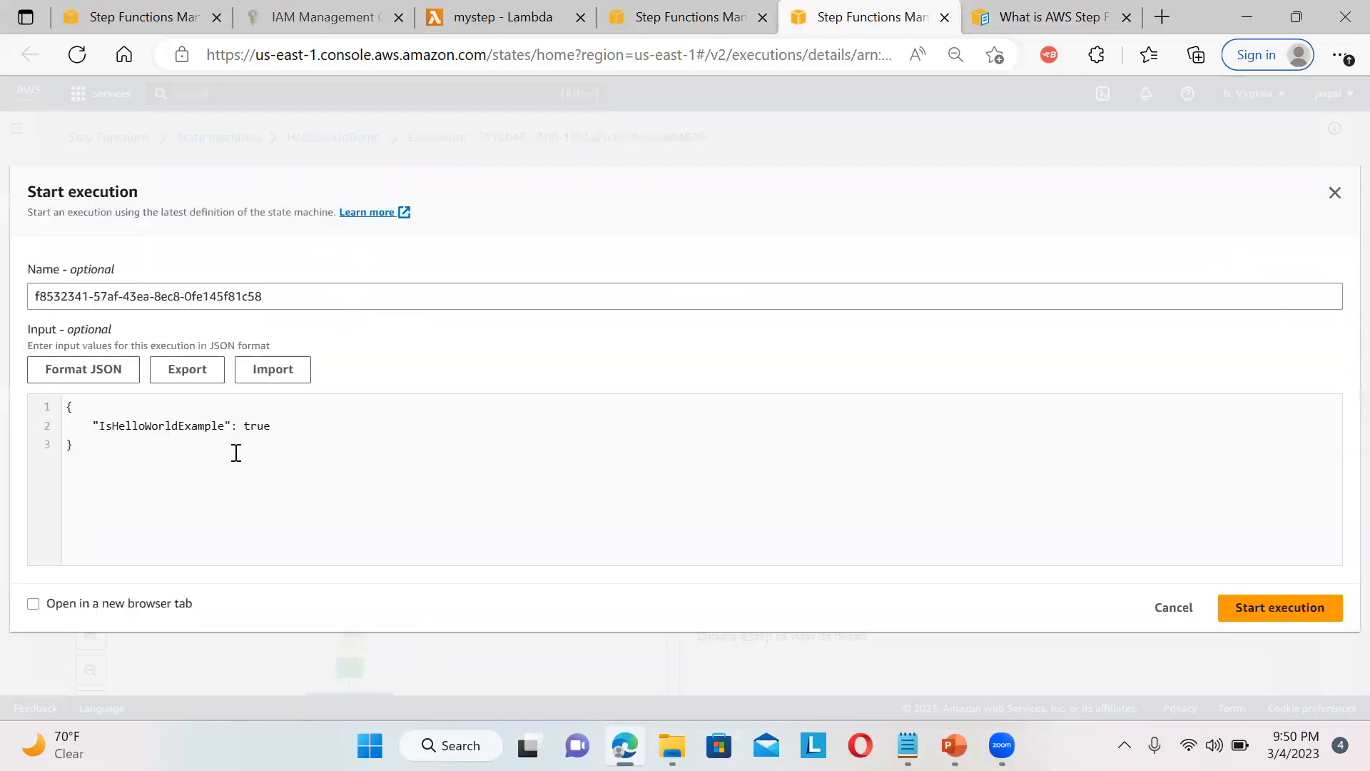
left_click(1289, 608)
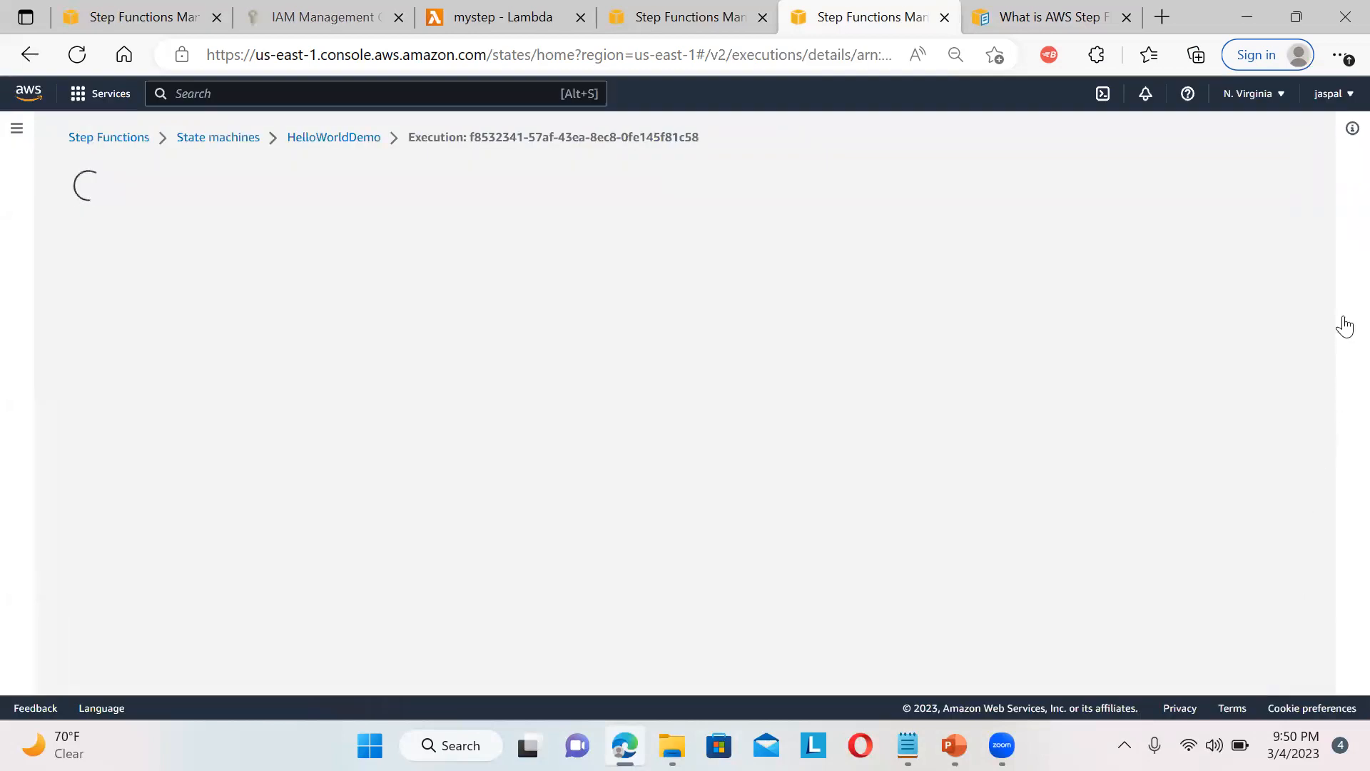
scroll(1339, 314, "down", 3)
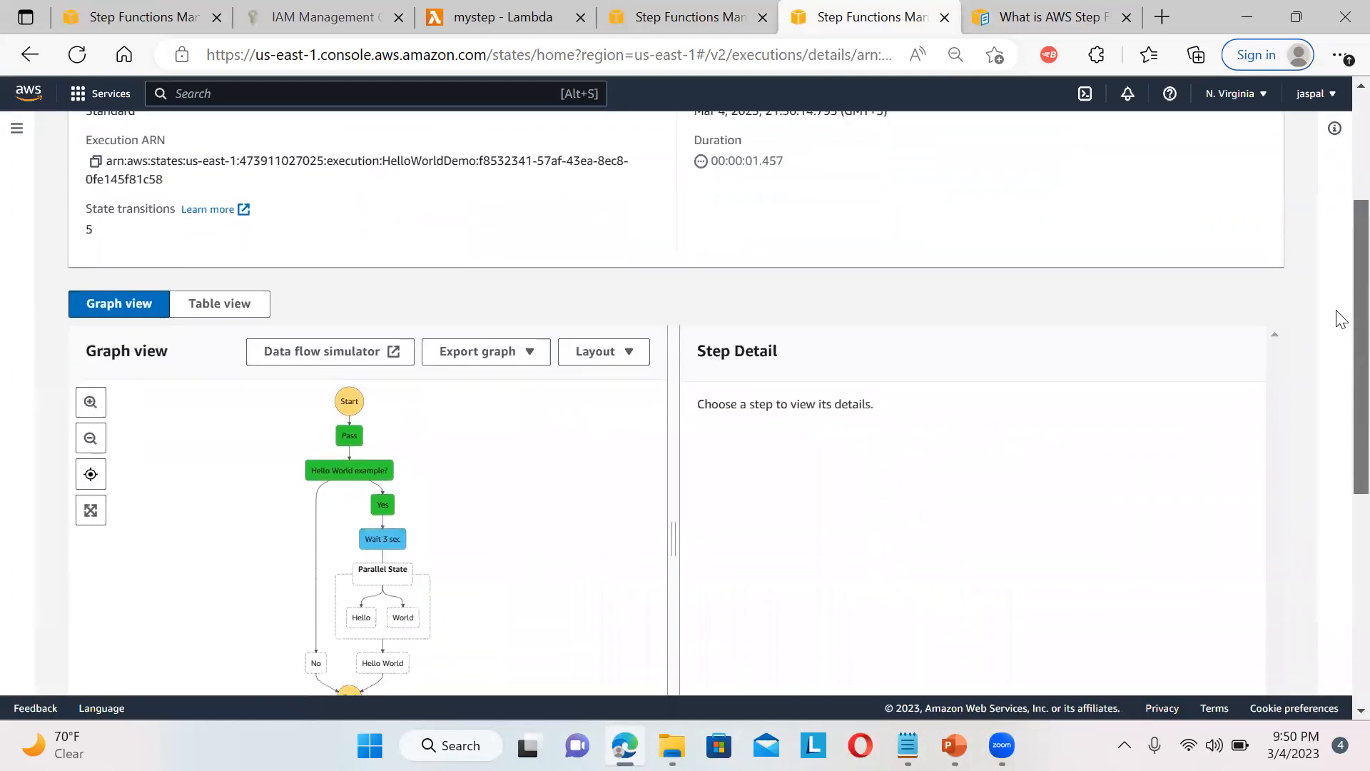
scroll(1339, 315, "down", 1)
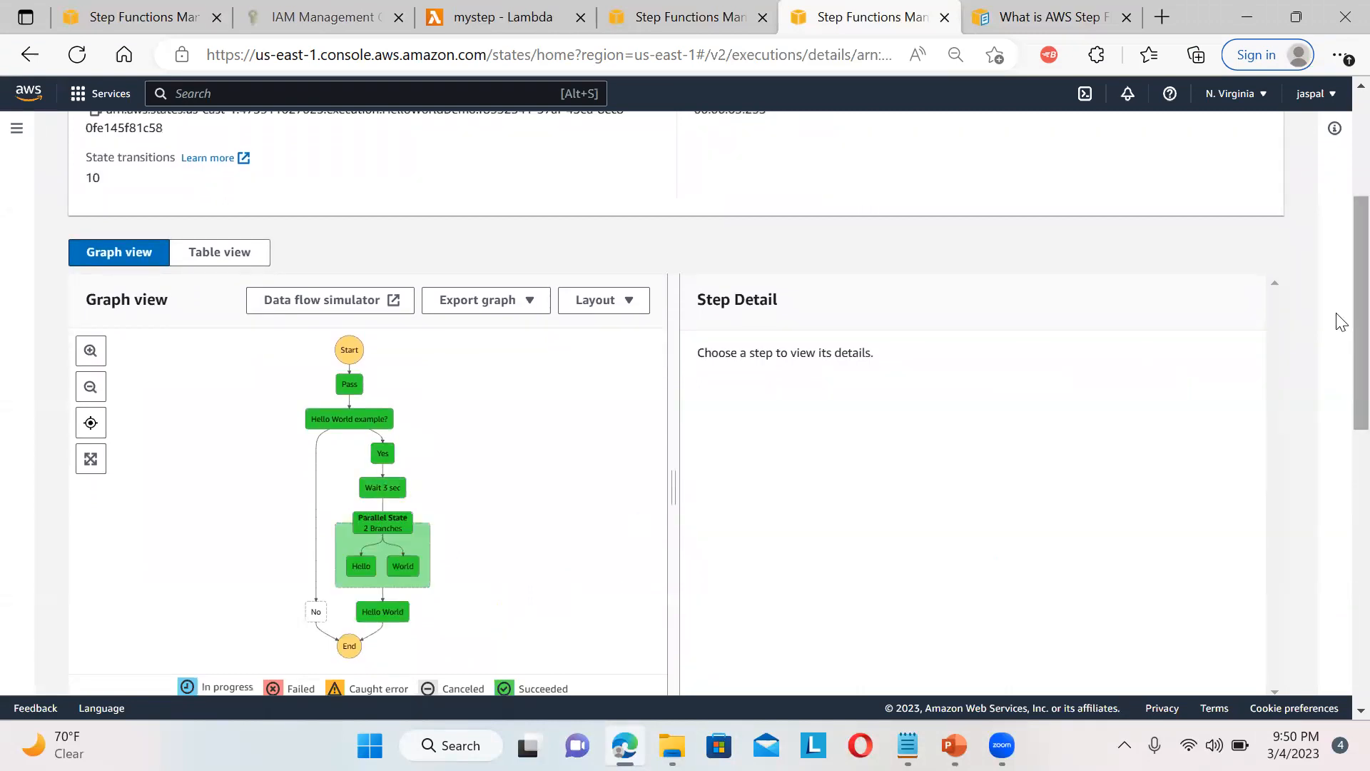
scroll(1340, 380, "down", 1)
scroll(1339, 389, "down", 3)
scroll(1339, 342, "up", 7)
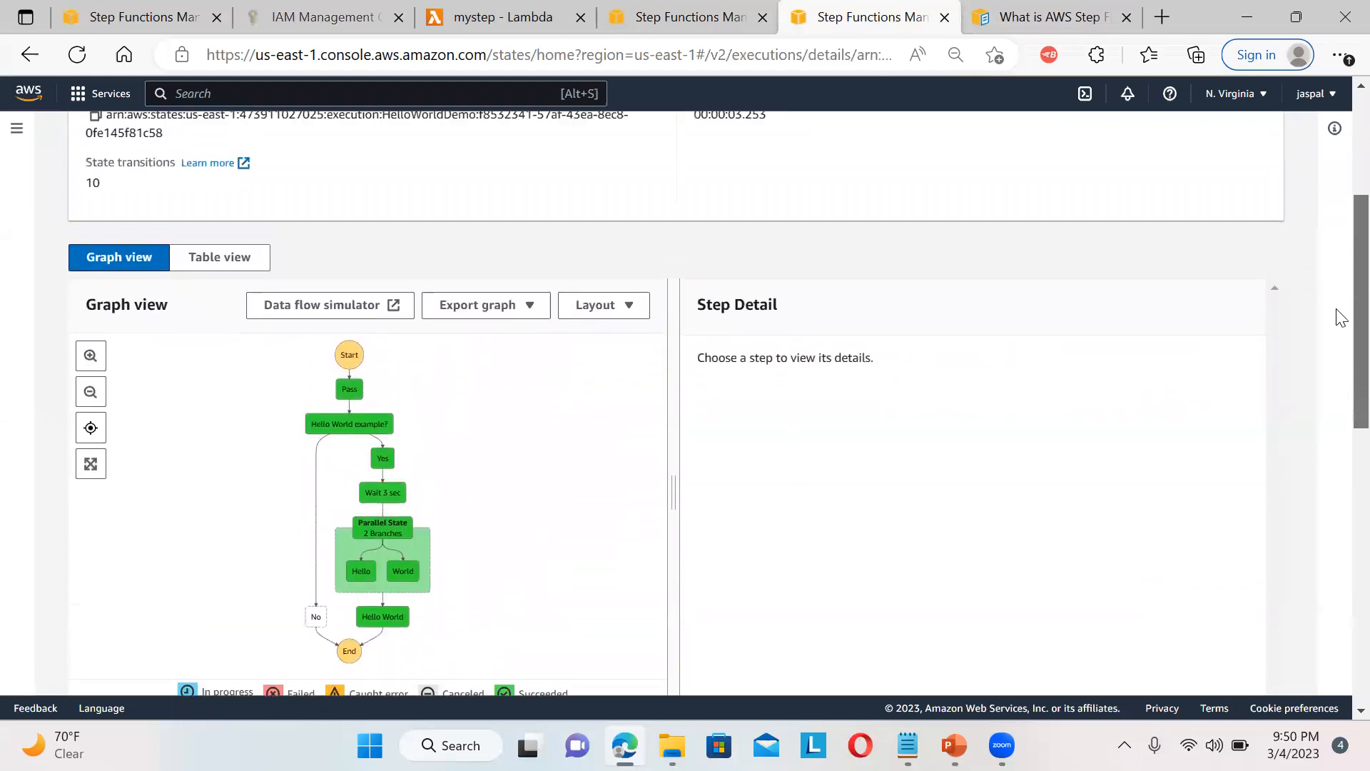
scroll(1339, 243, "up", 2)
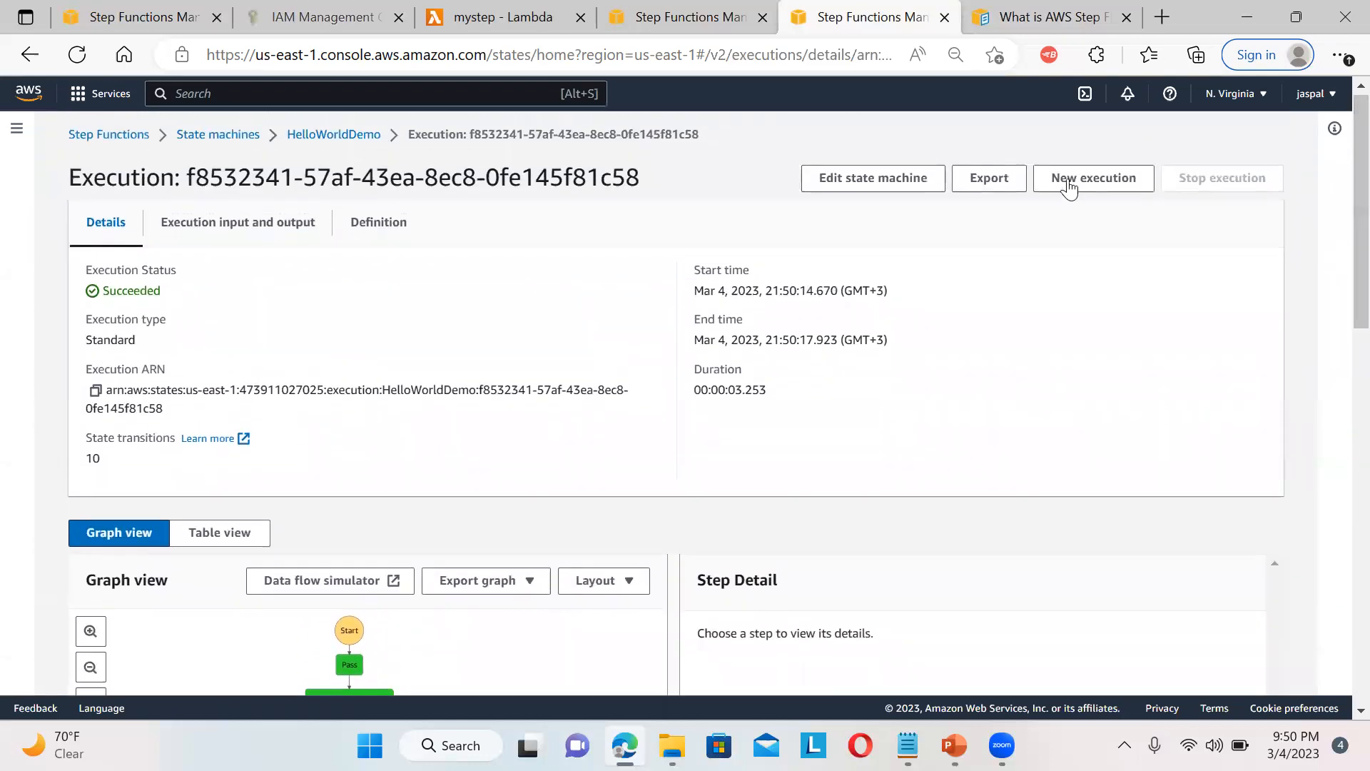
Start a new execution with the input IsHelloWorldExample set to false
left_click(1068, 179)
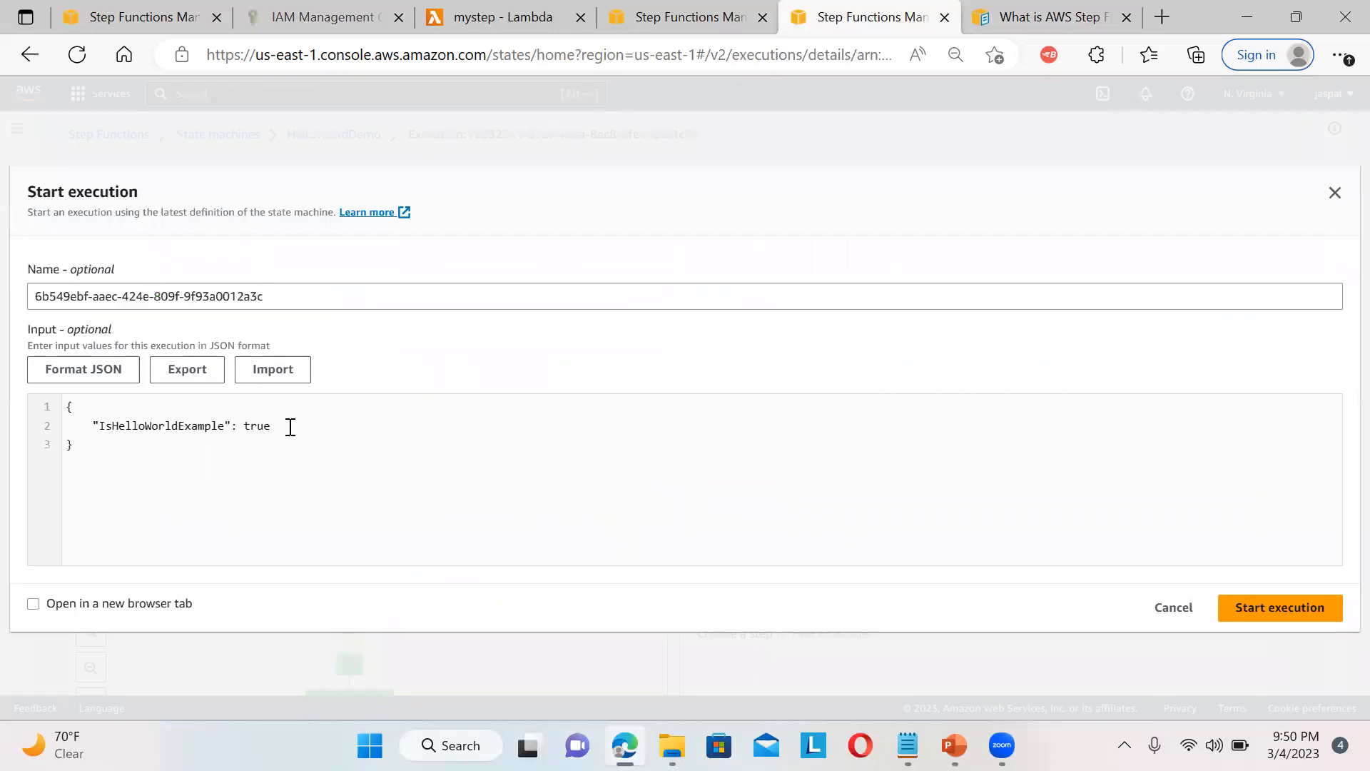
double_click(263, 427)
type("f")
left_click(1255, 615)
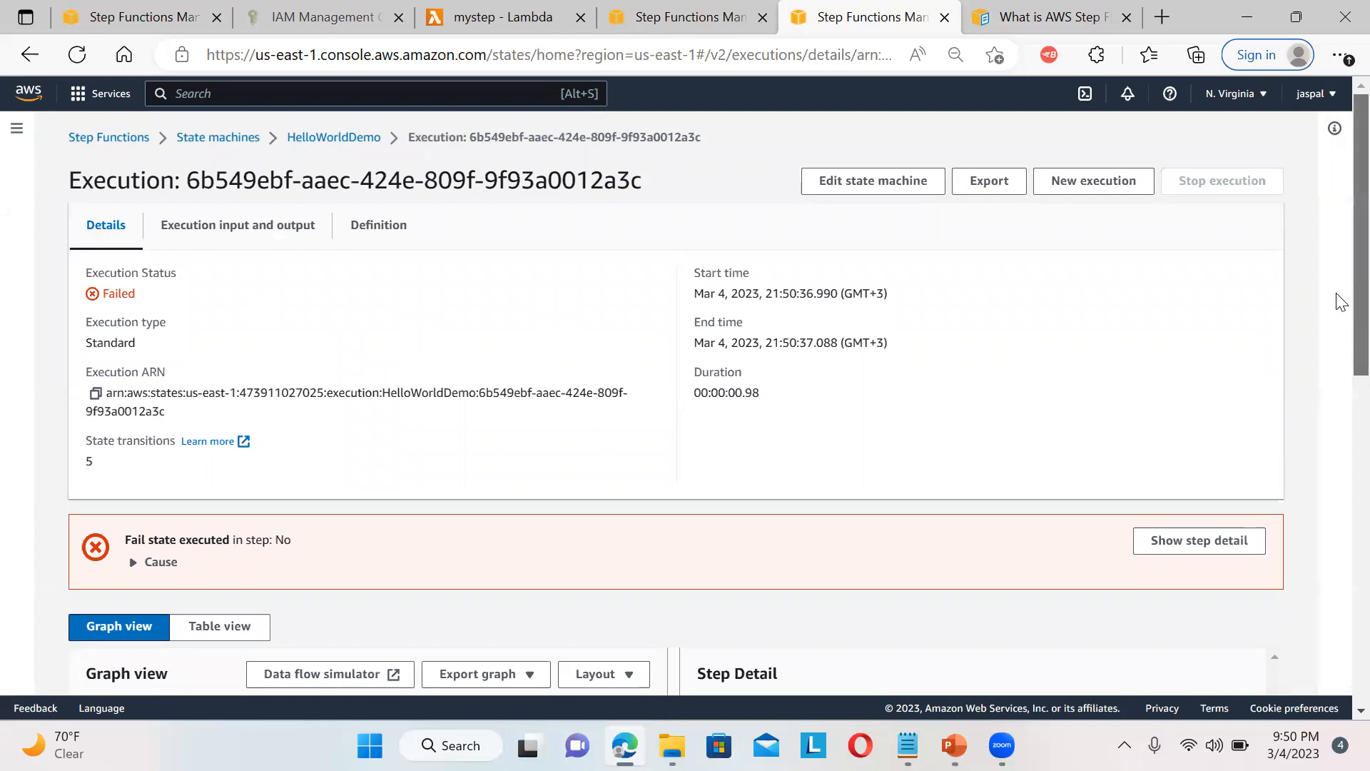
Examine the execution graph, expand the failure's cause and show the step detail of the failed state
scroll(1337, 461, "down", 5)
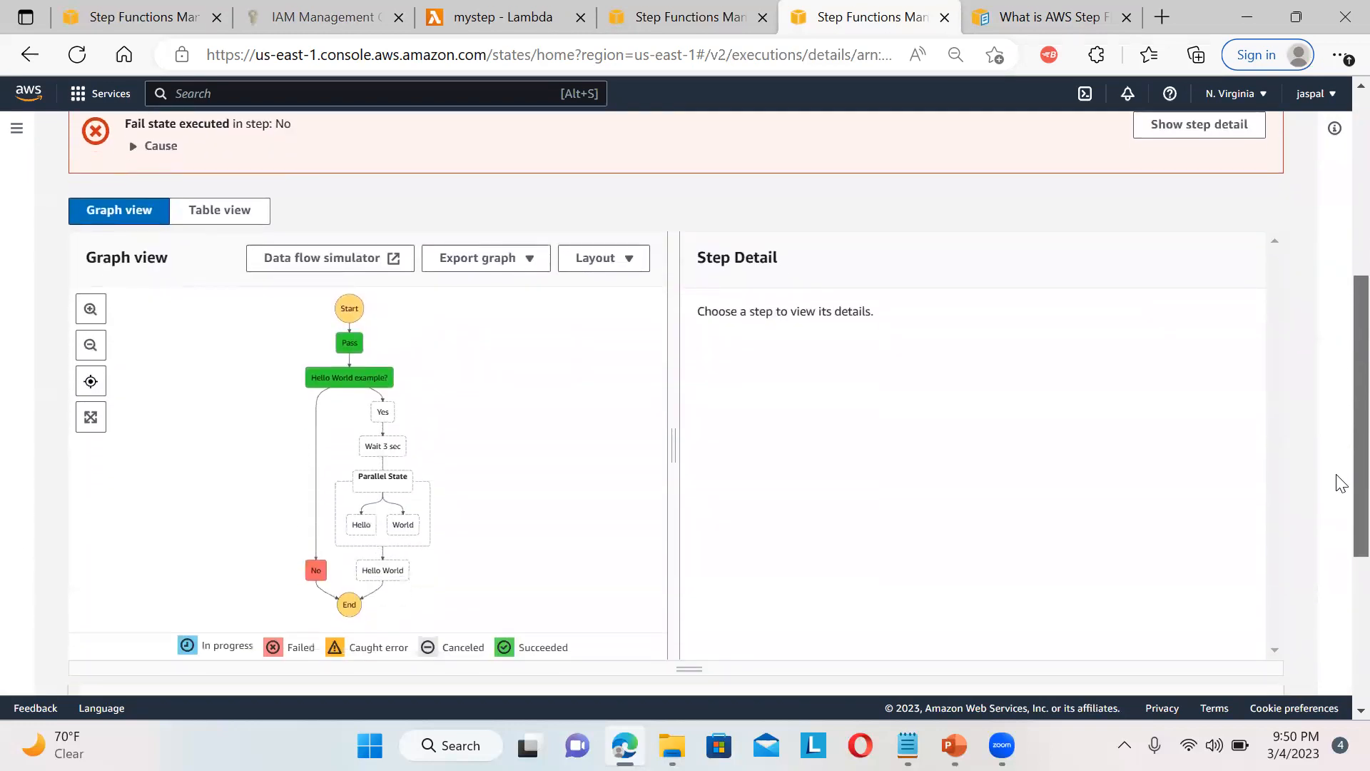
scroll(1338, 438, "up", 2)
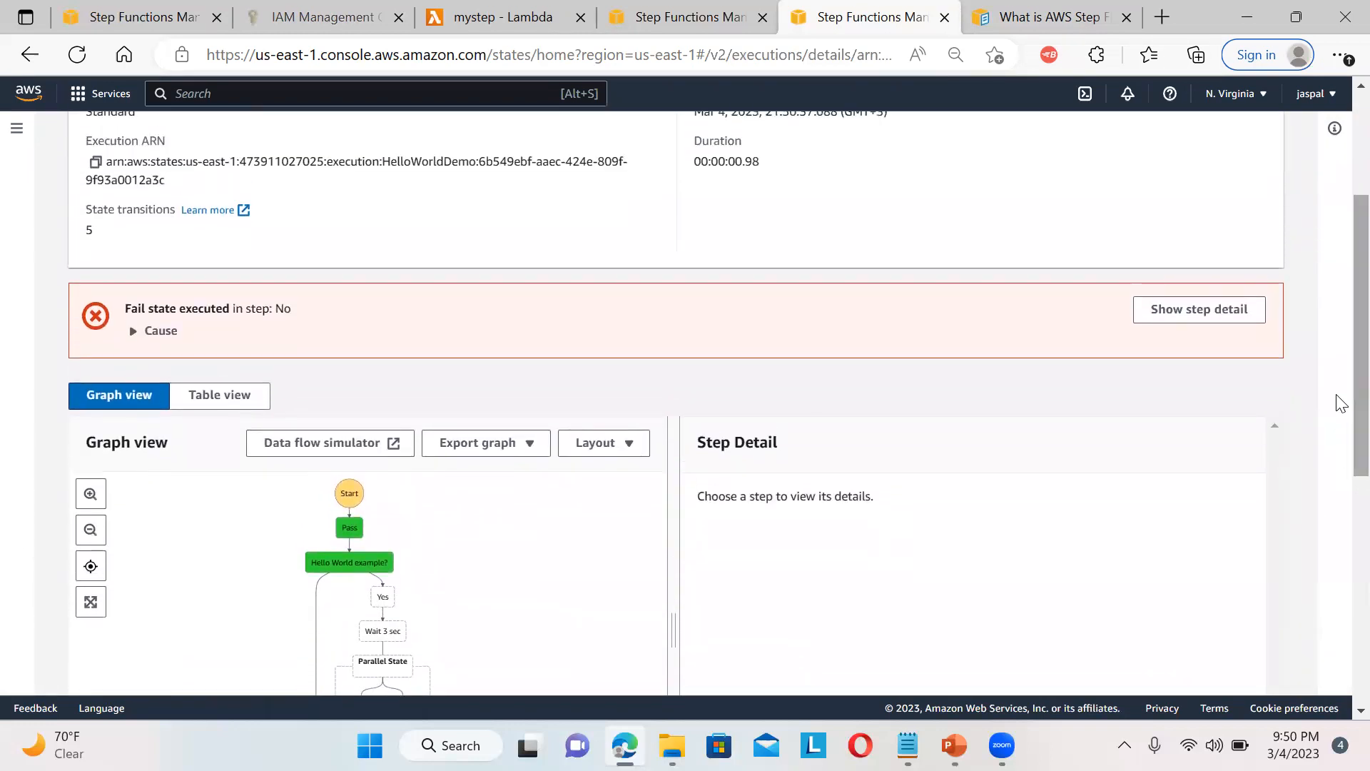
left_click(173, 334)
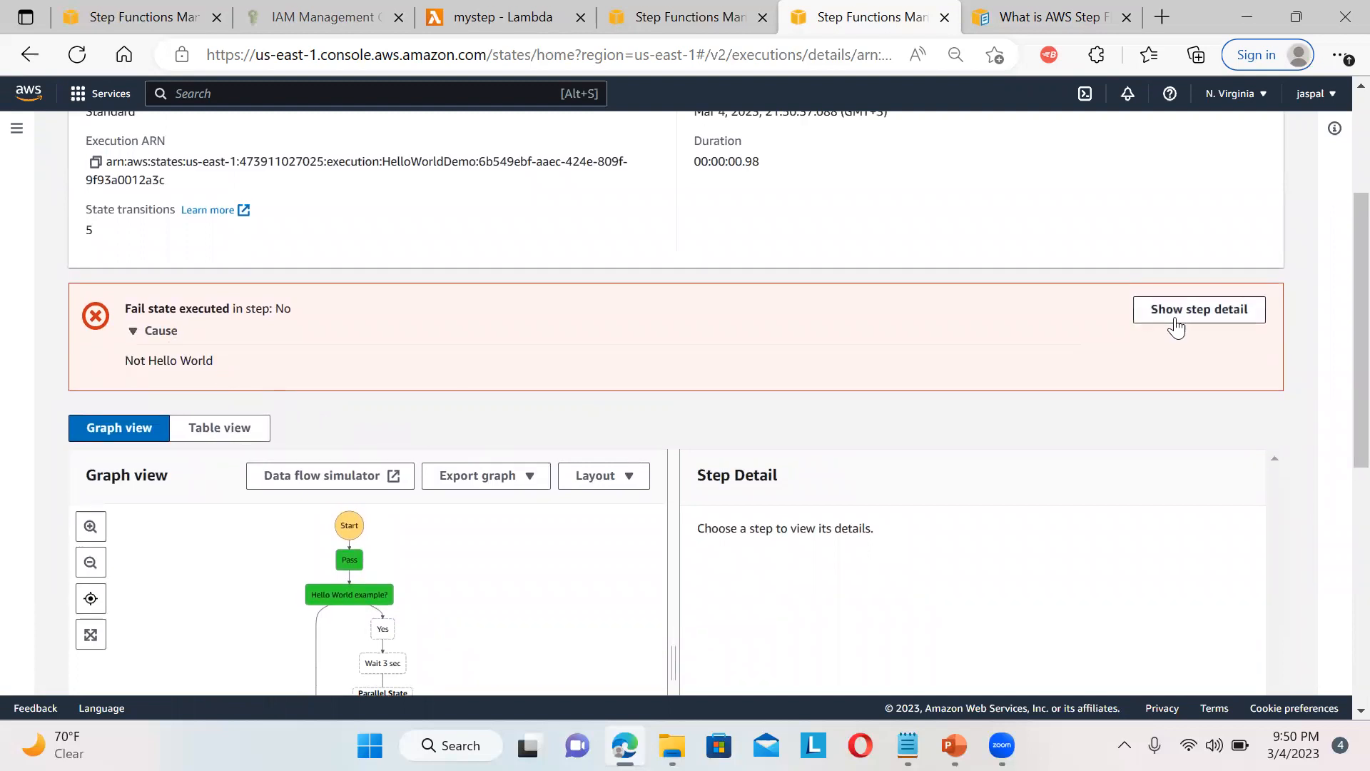
left_click(1182, 322)
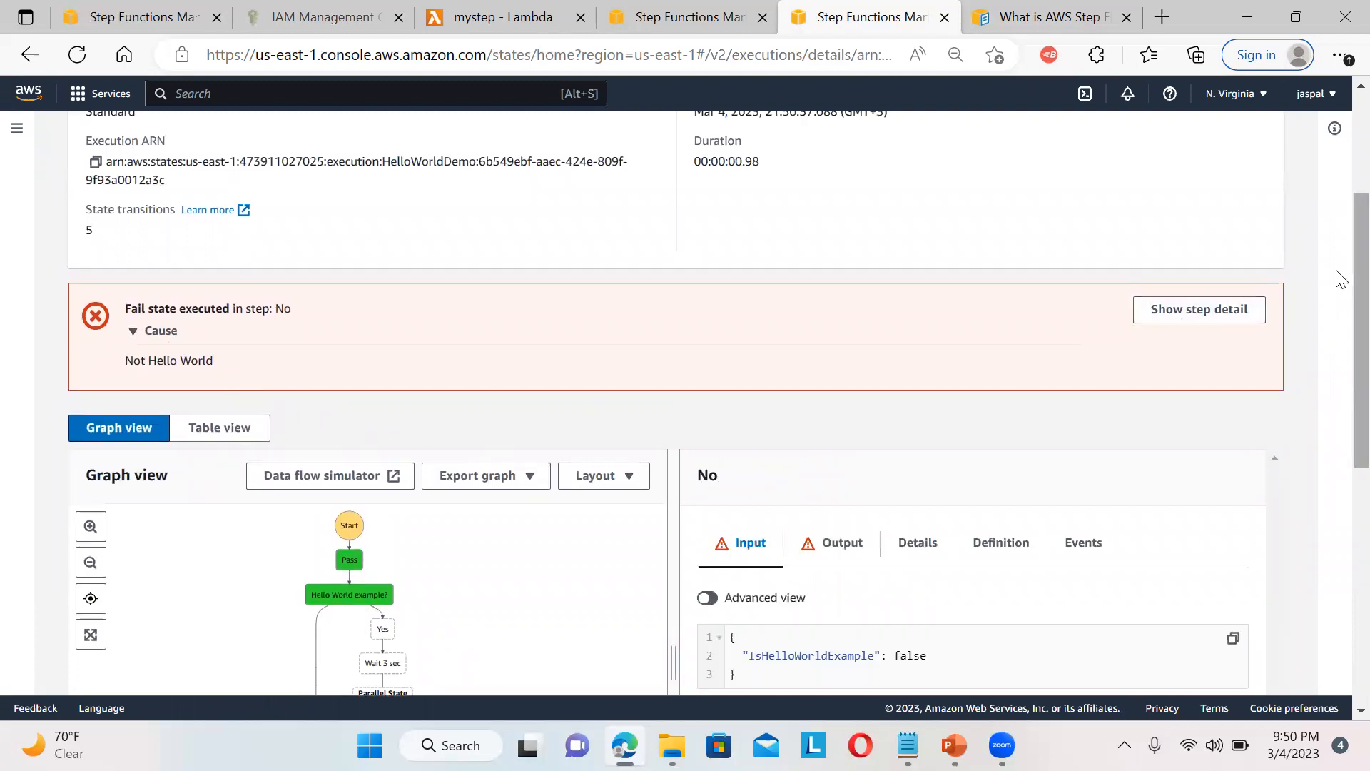
Examine the No state's input and output, and the inputs of the Pass and Hello World example? states
scroll(1337, 285, "down", 4)
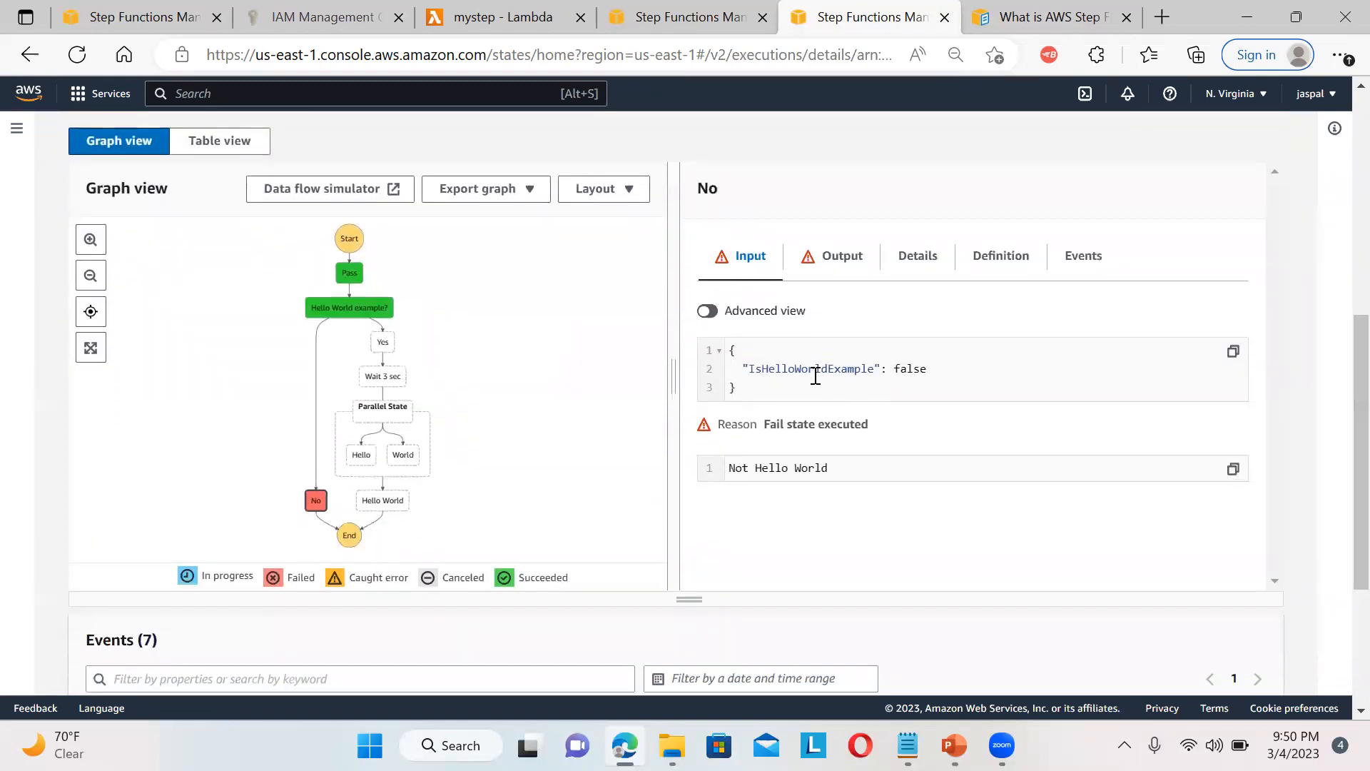
double_click(919, 370)
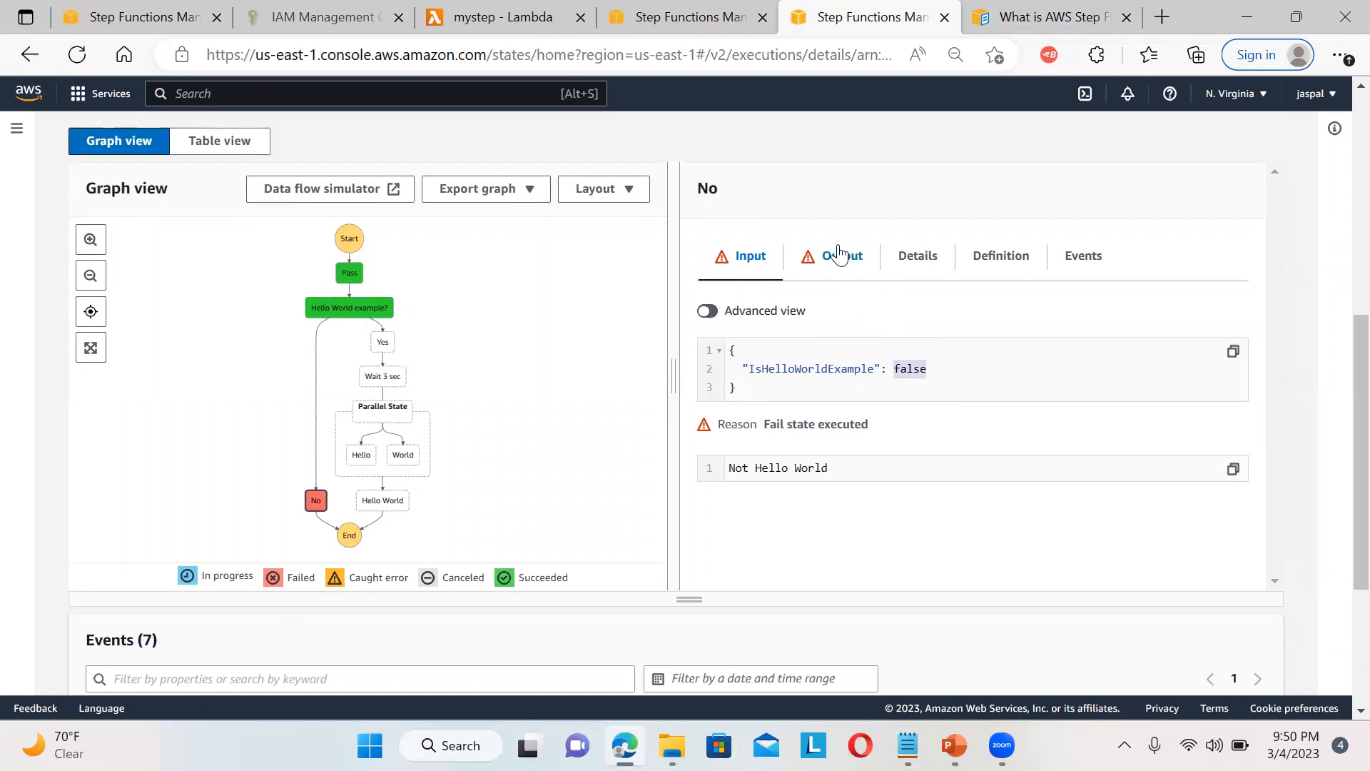
left_click(841, 255)
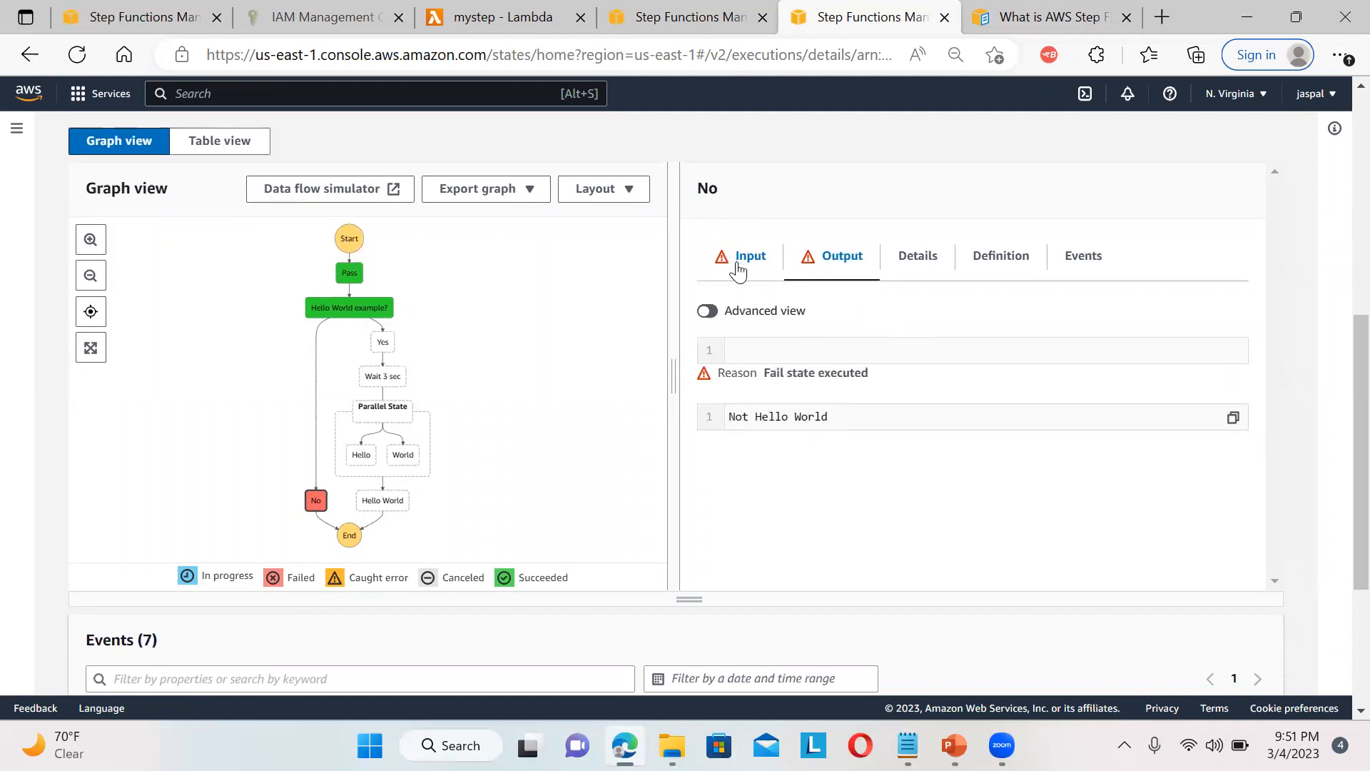
left_click(739, 269)
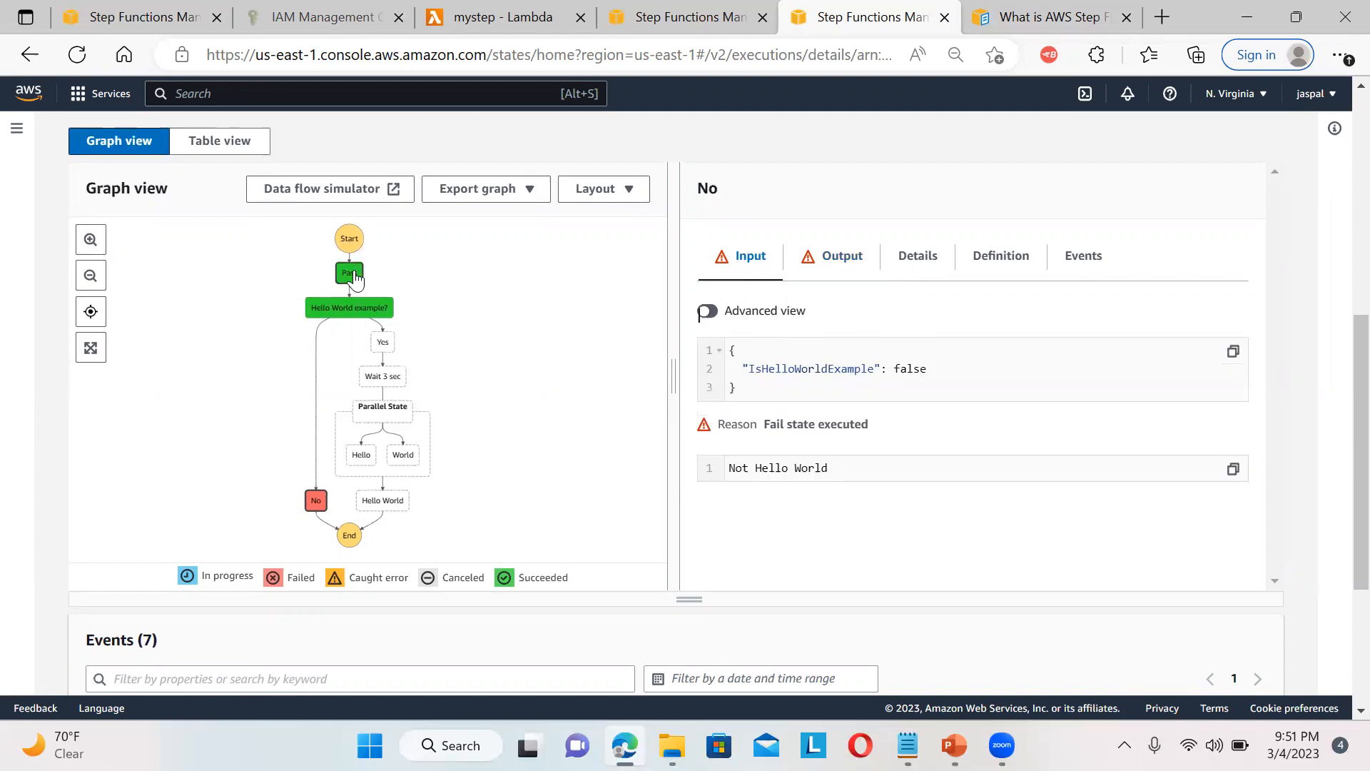
left_click(351, 275)
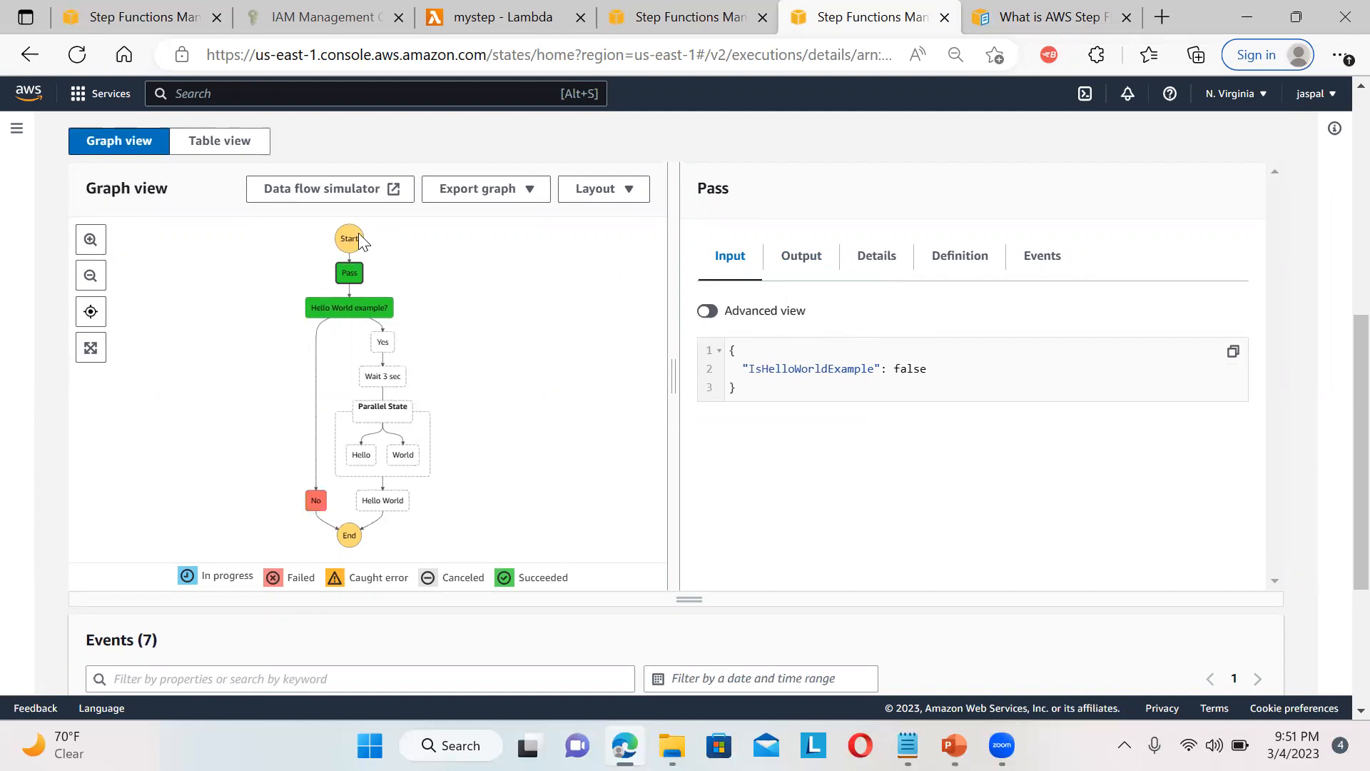
left_click(350, 307)
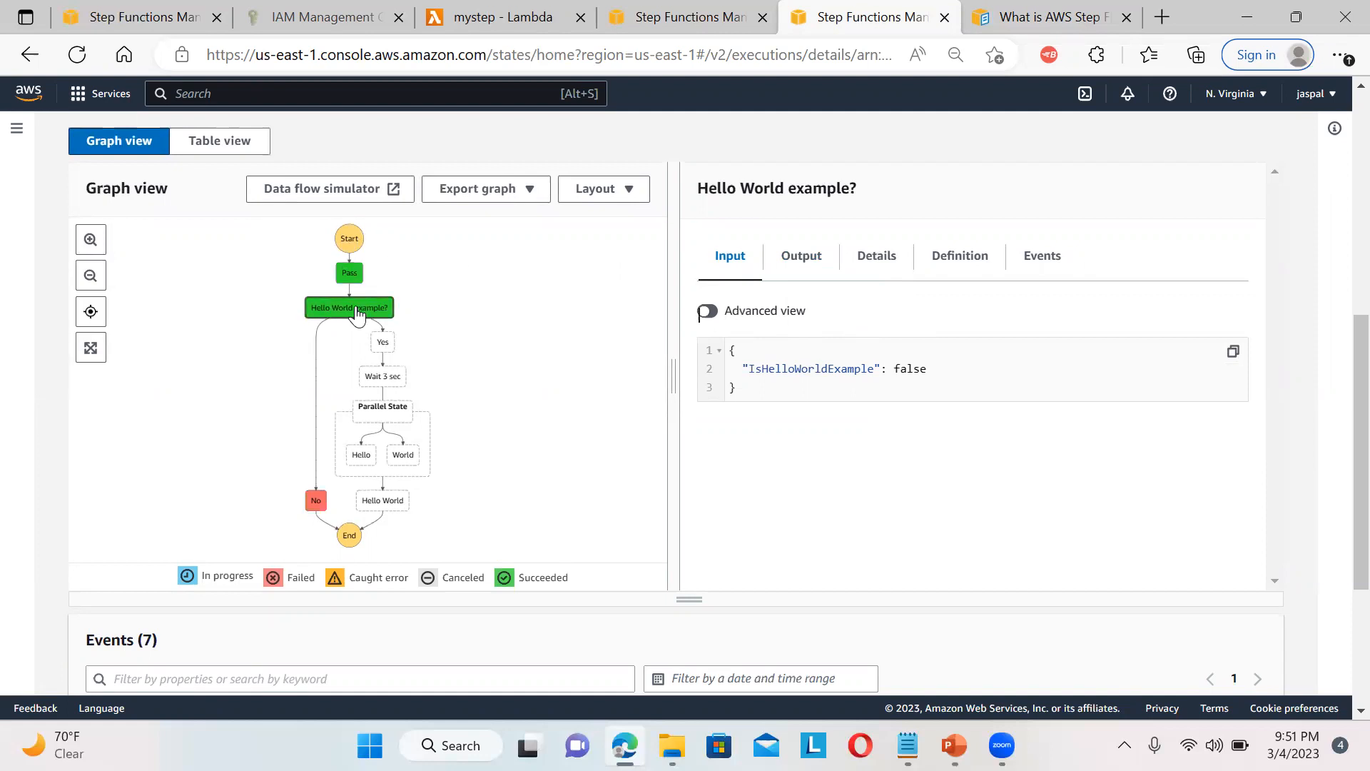
Start a new execution with the input IsHelloWorldExample set to true
scroll(1342, 433, "up", 8)
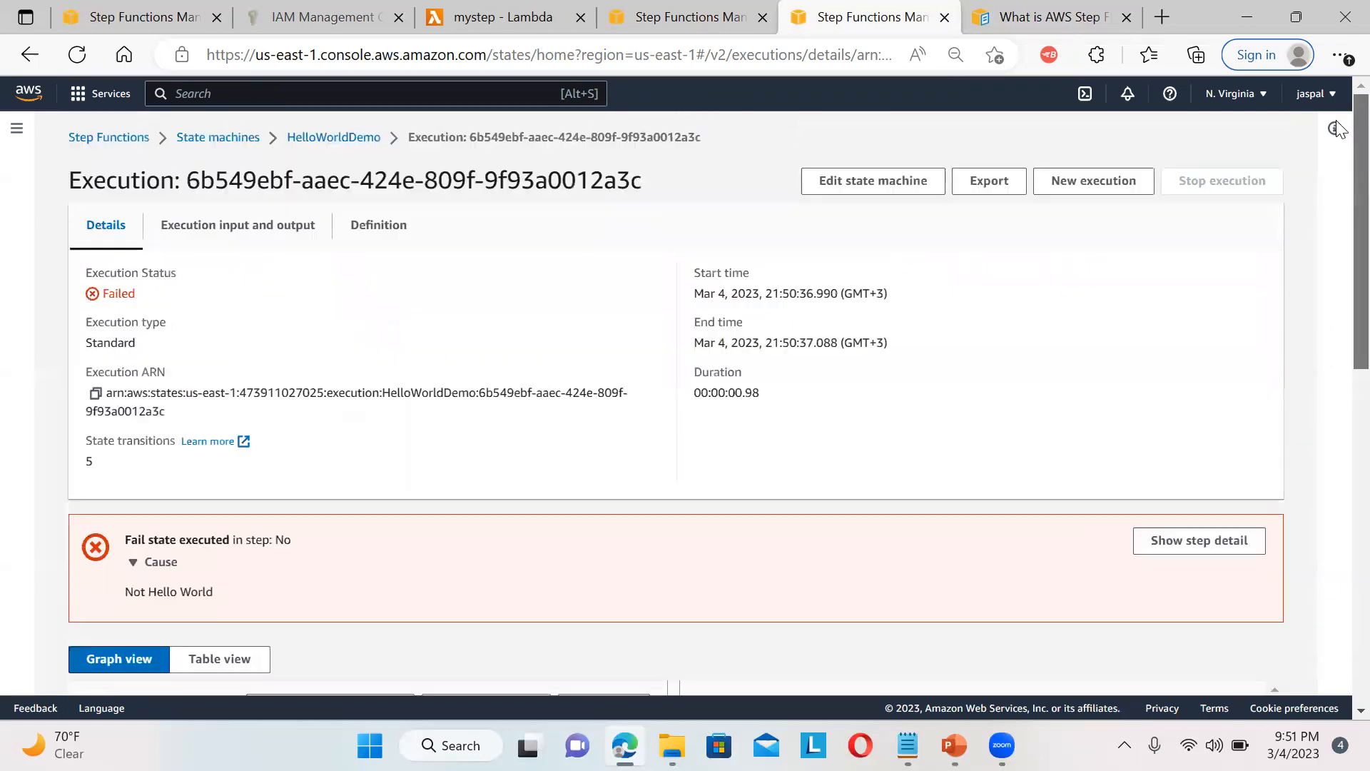
left_click(1068, 182)
double_click(263, 429)
type("true")
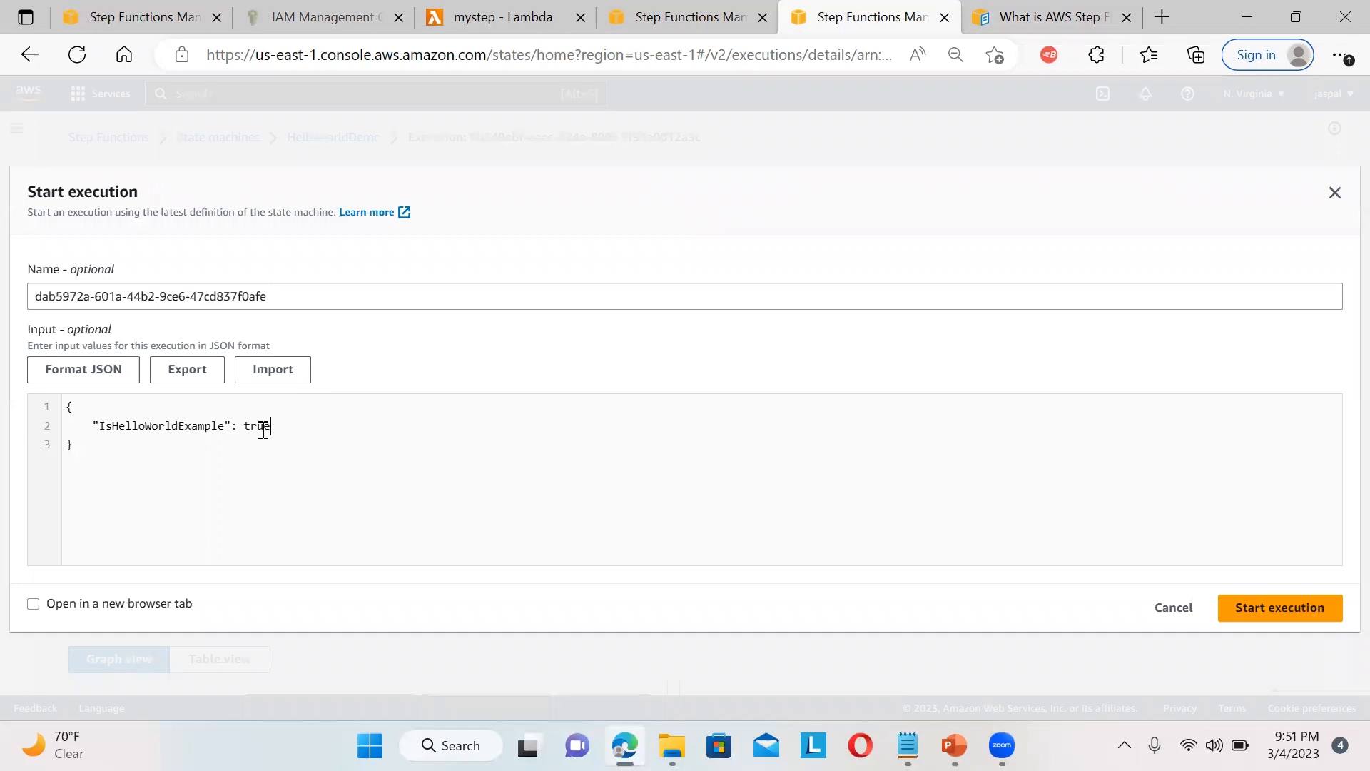
left_click(1288, 609)
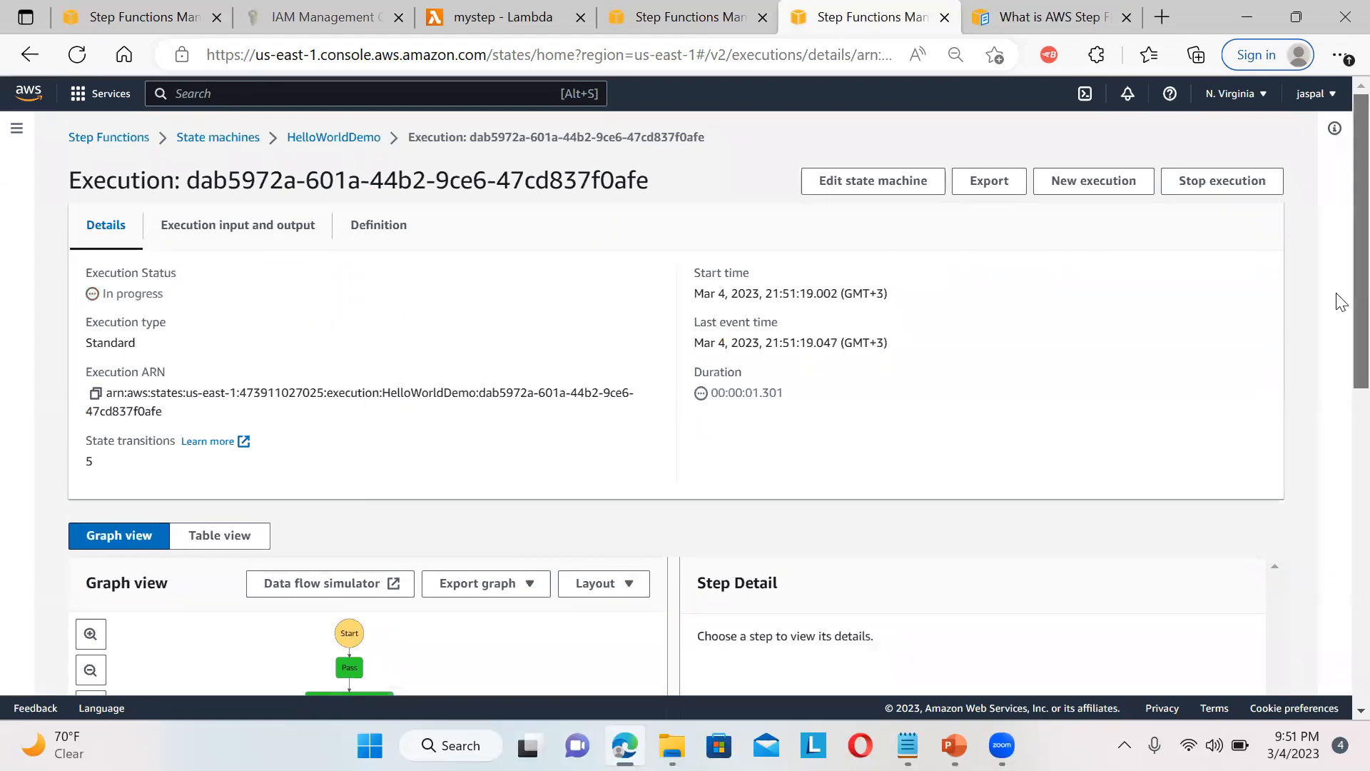
Inspect the input and output of the Hello World example? and Yes states in the execution graph
scroll(1339, 300, "down", 5)
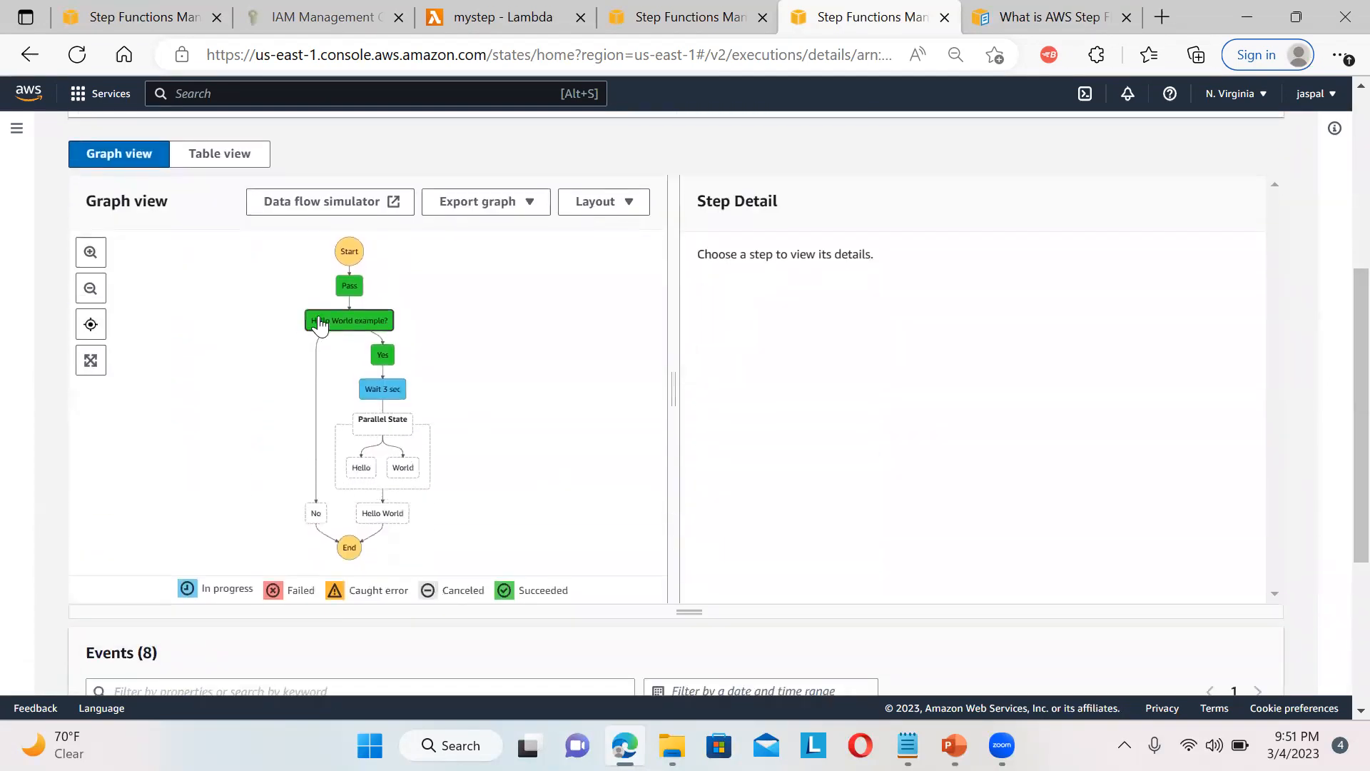
left_click(320, 324)
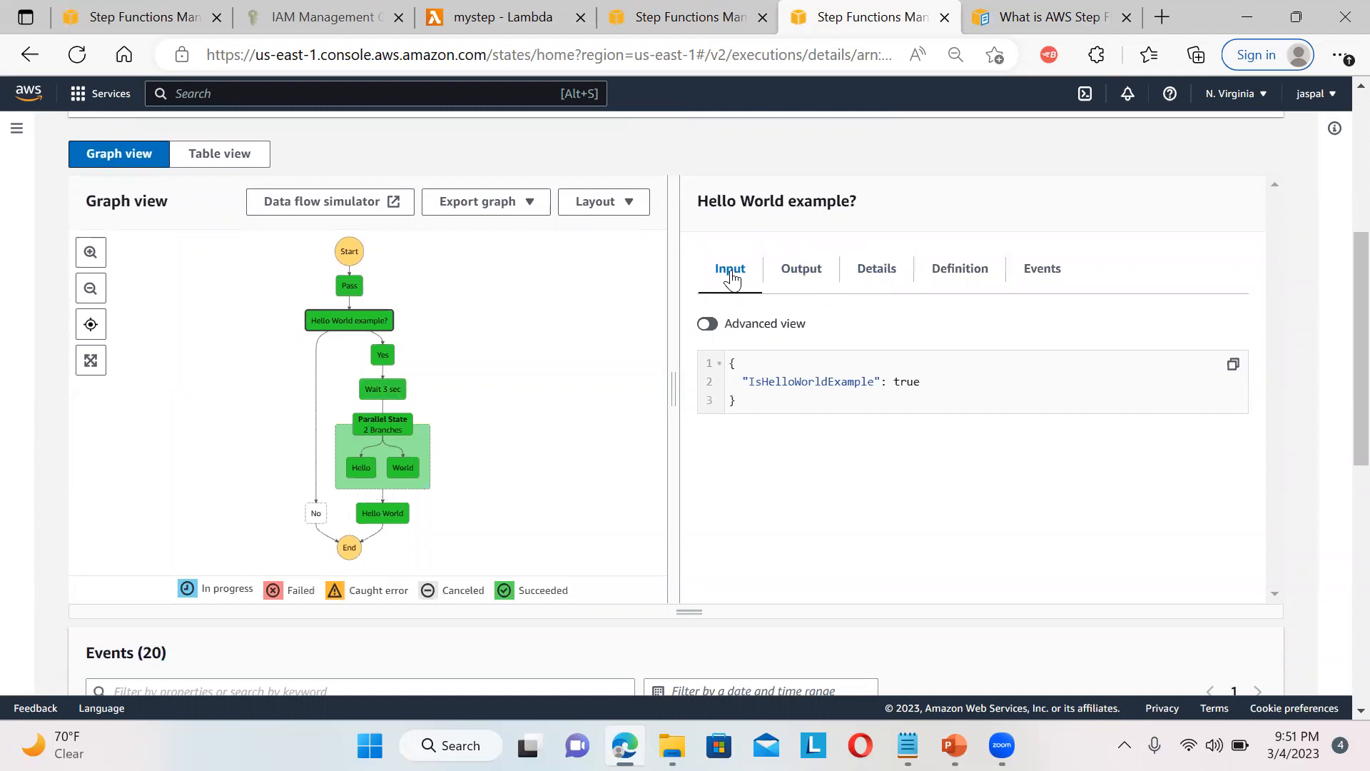
left_click(807, 273)
left_click(384, 357)
left_click(731, 280)
left_click(803, 274)
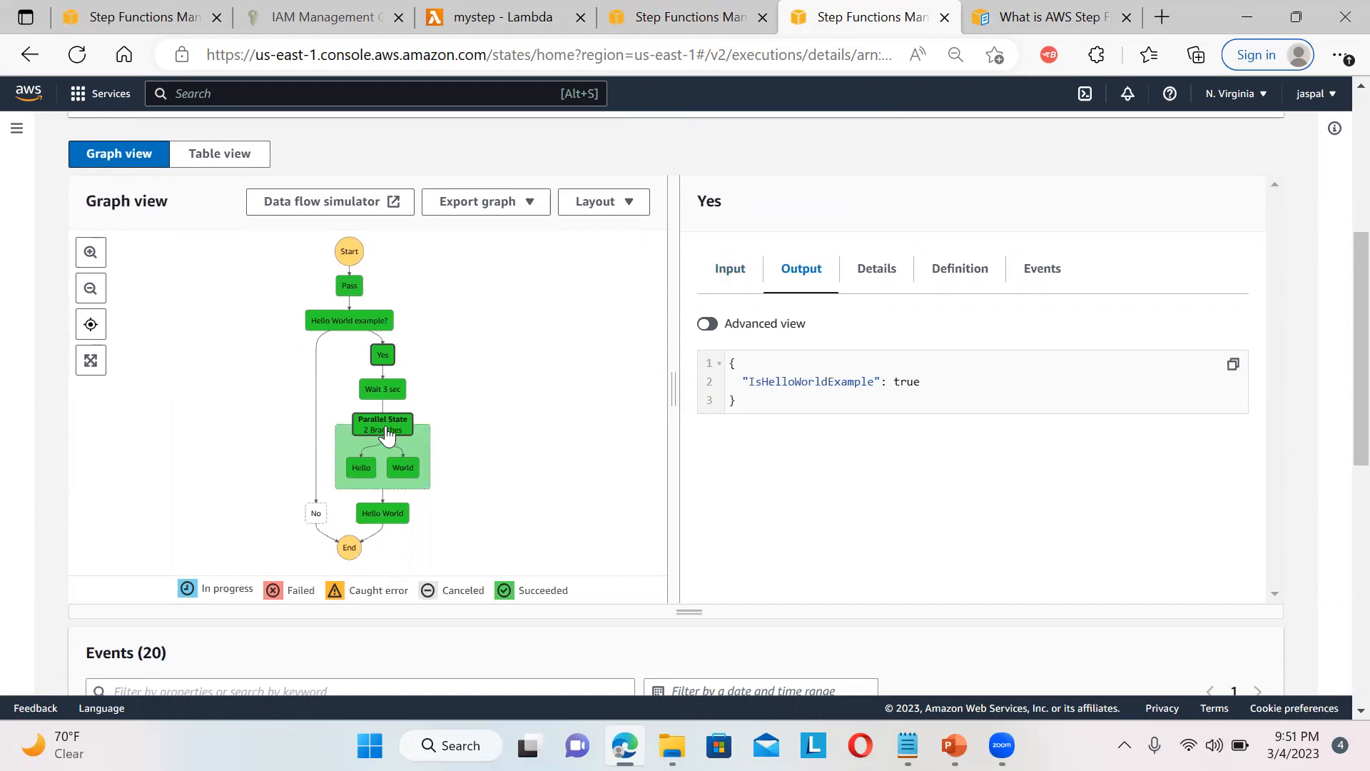
Compare the input and output of the Parallel State and of its Hello branch
left_click(386, 428)
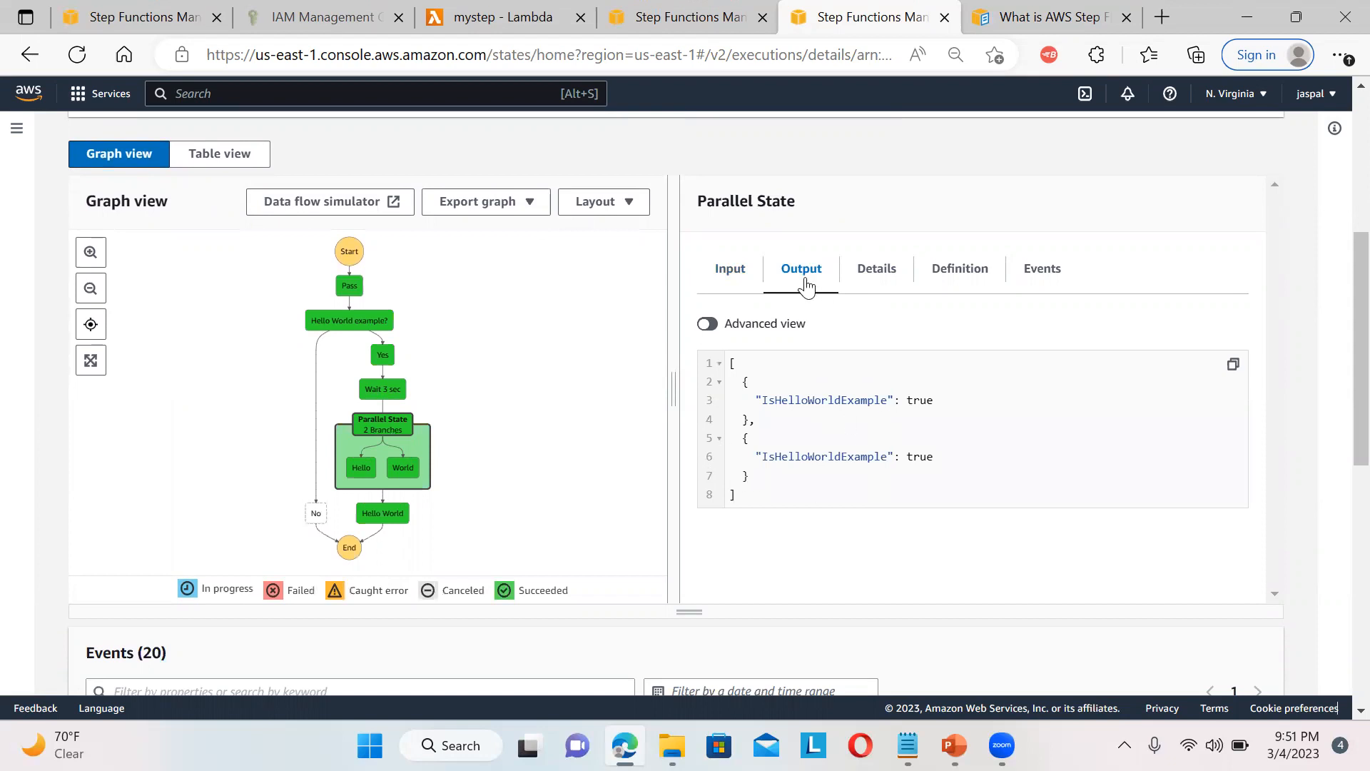
left_click(725, 276)
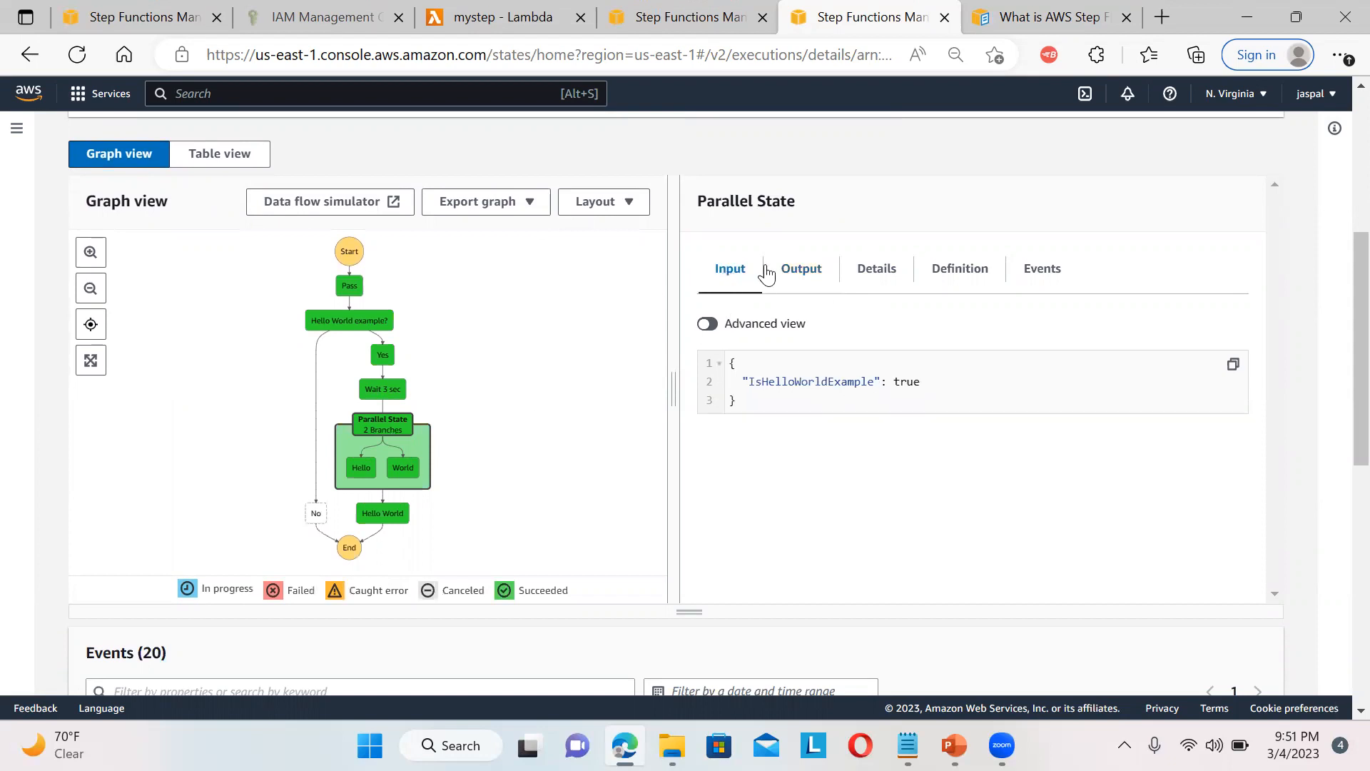
left_click(794, 272)
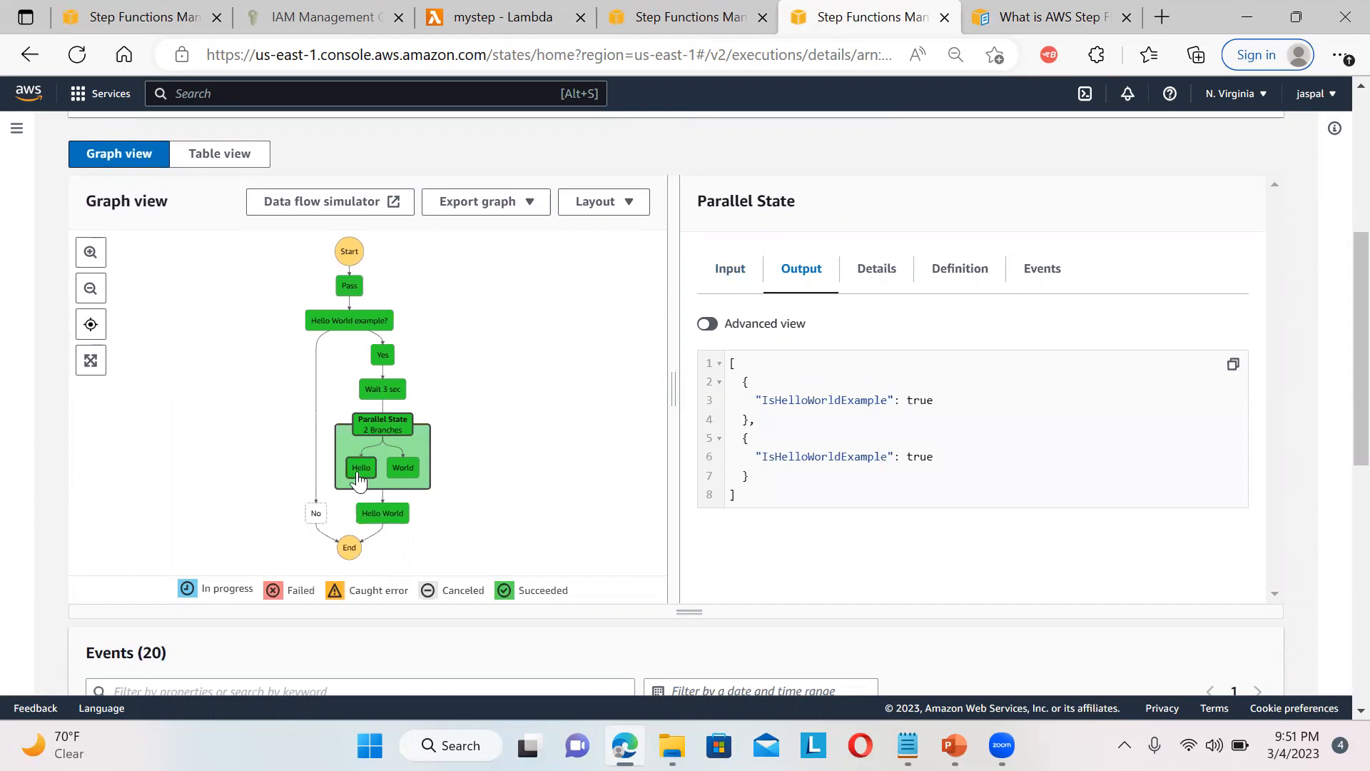
left_click(359, 473)
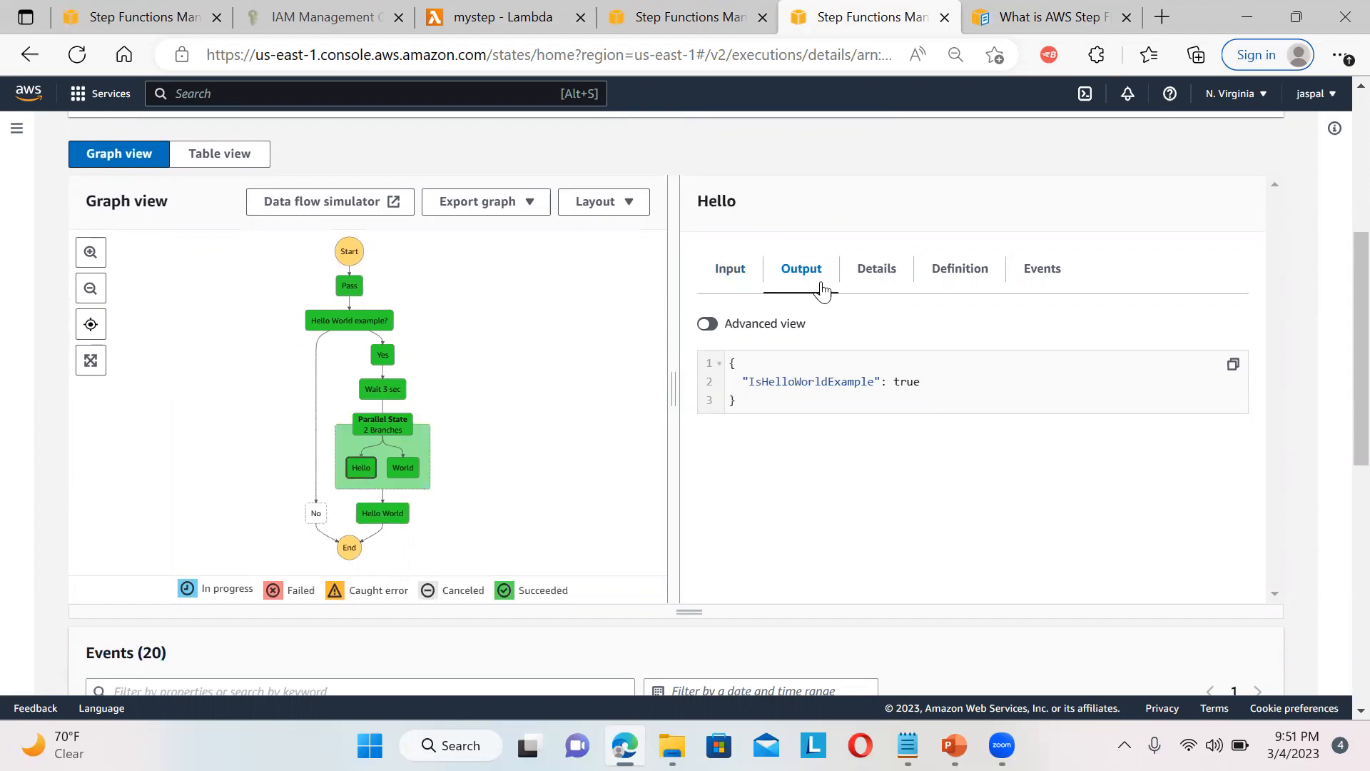
left_click(730, 278)
left_click(797, 280)
Review the Hello World state's output and input, and the World state's output and details
left_click(371, 519)
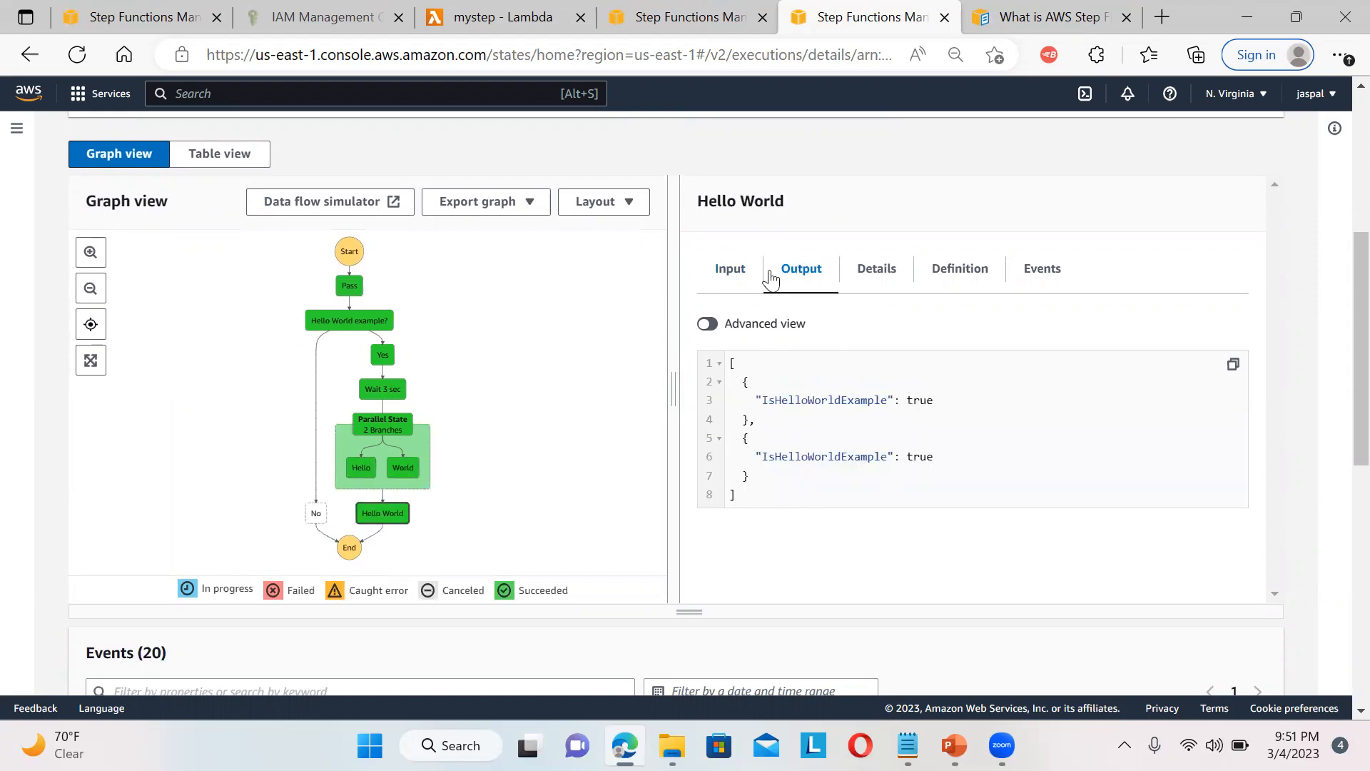
left_click(730, 281)
left_click(397, 471)
left_click(803, 269)
left_click(897, 270)
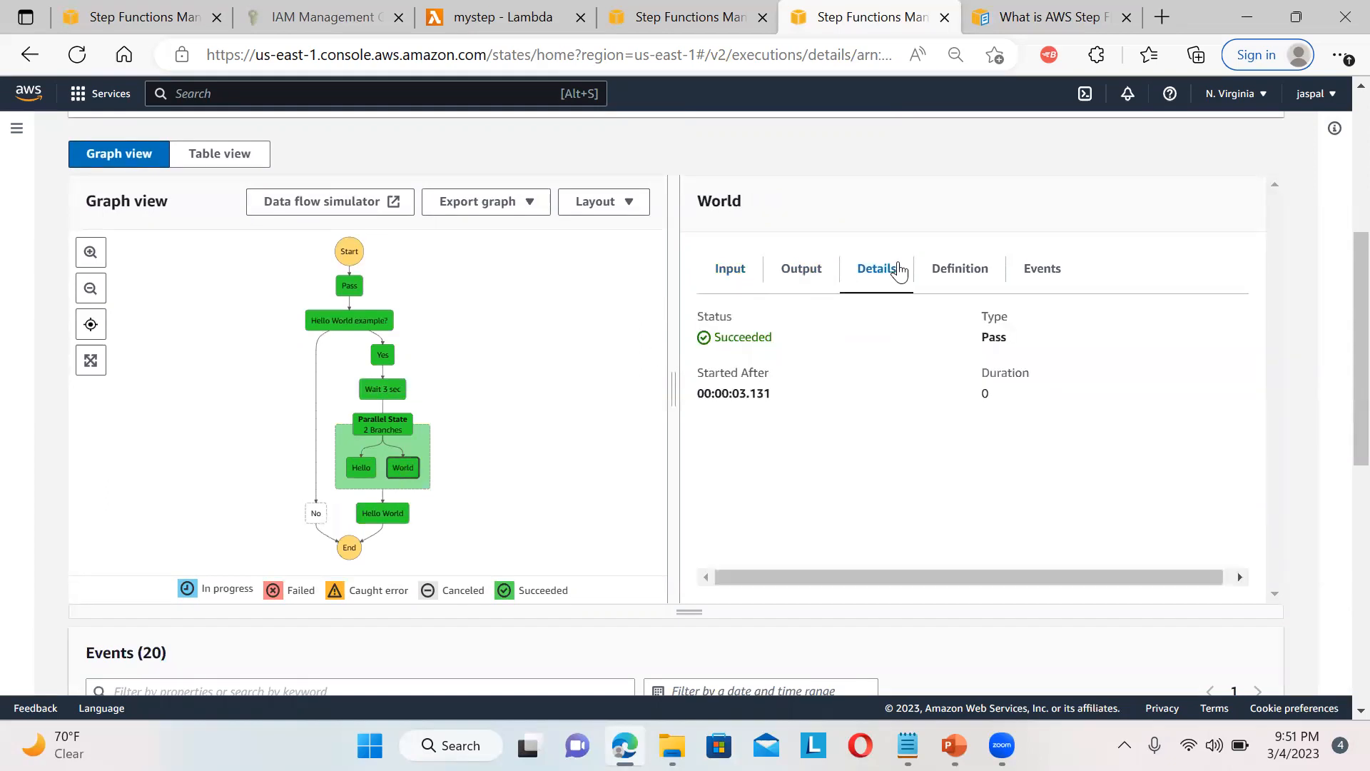
Review the World state's input, and the Hello World example? choice state's details and definition
left_click(730, 270)
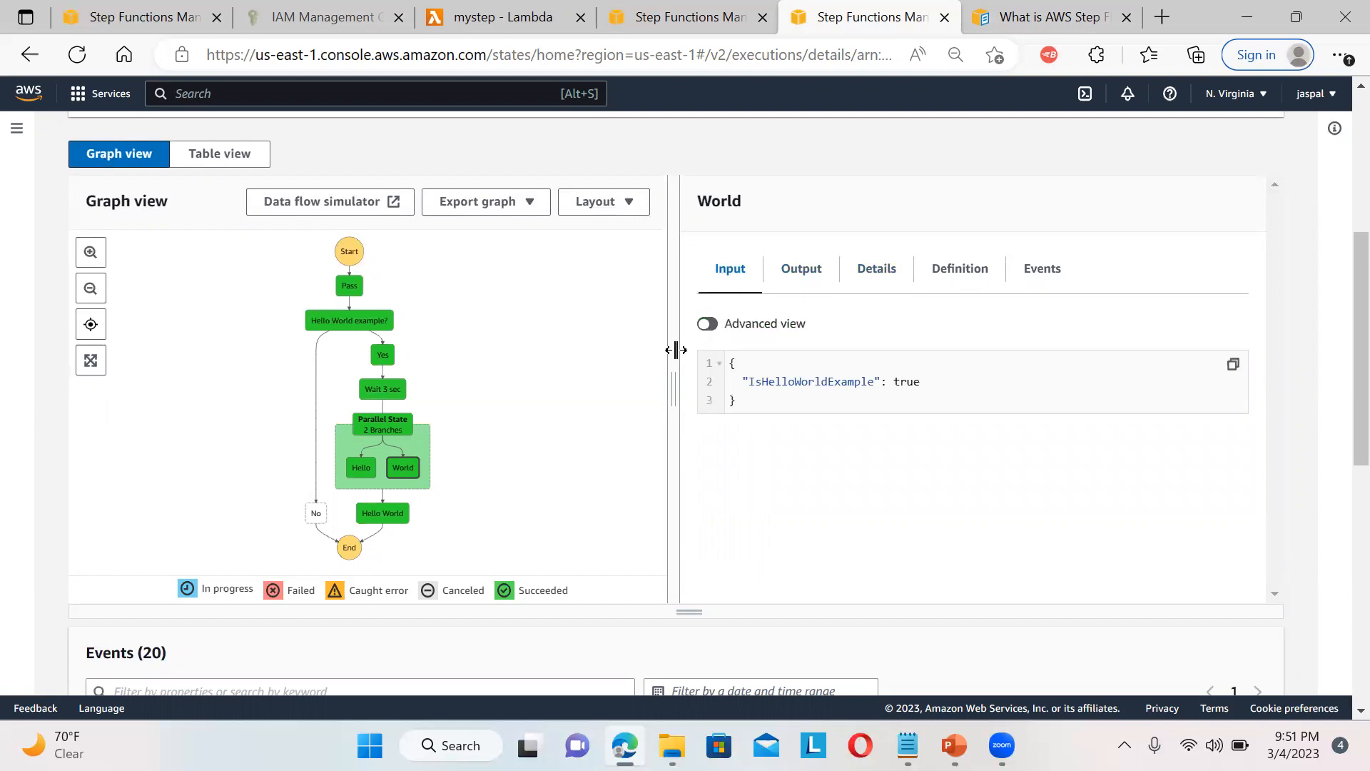
left_click(361, 322)
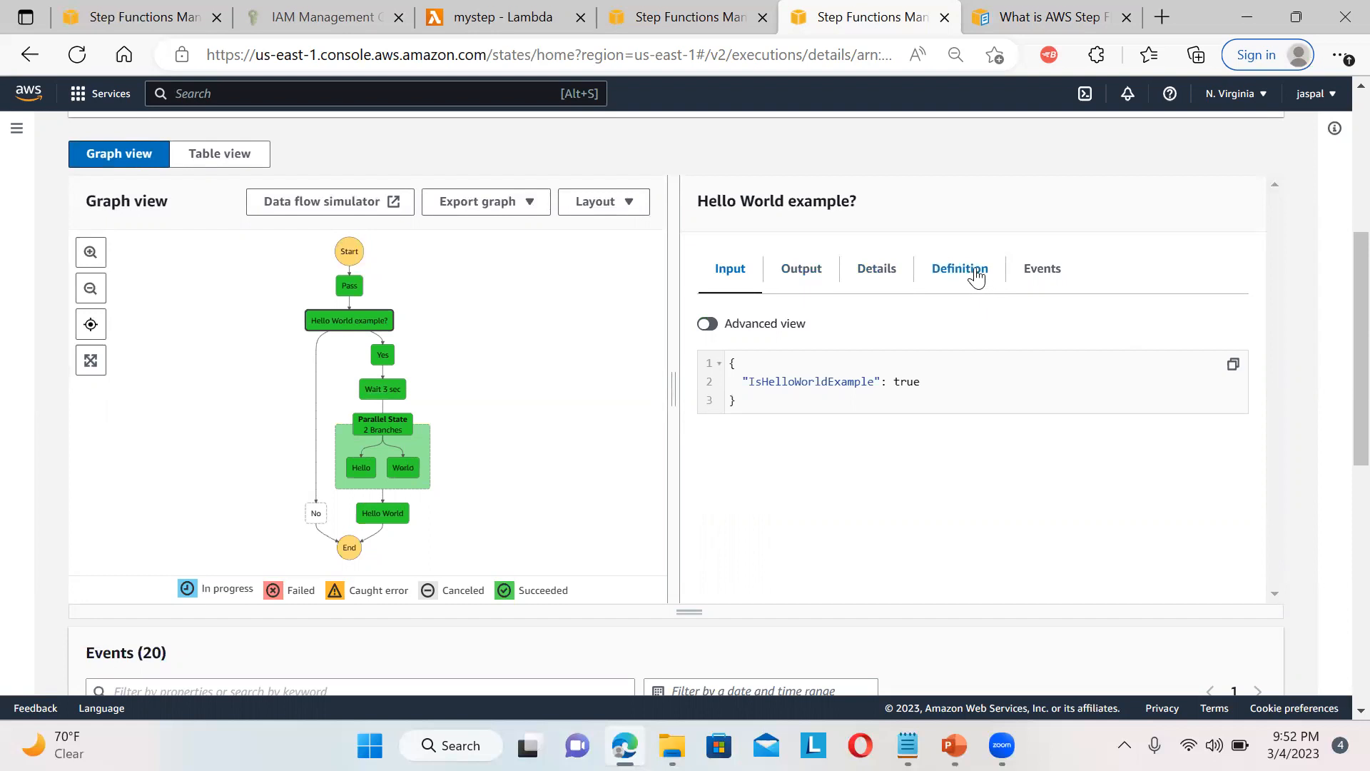
left_click(1041, 269)
left_click(876, 270)
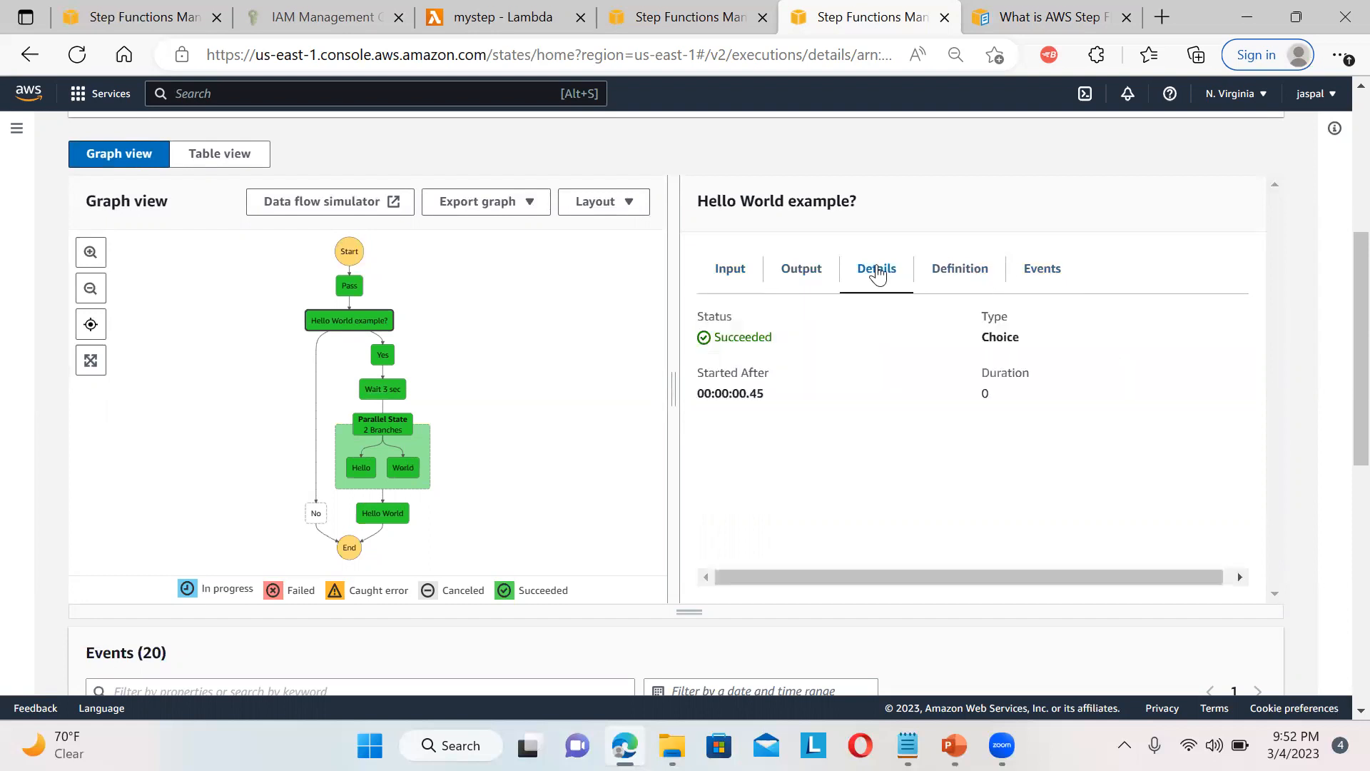
left_click(980, 272)
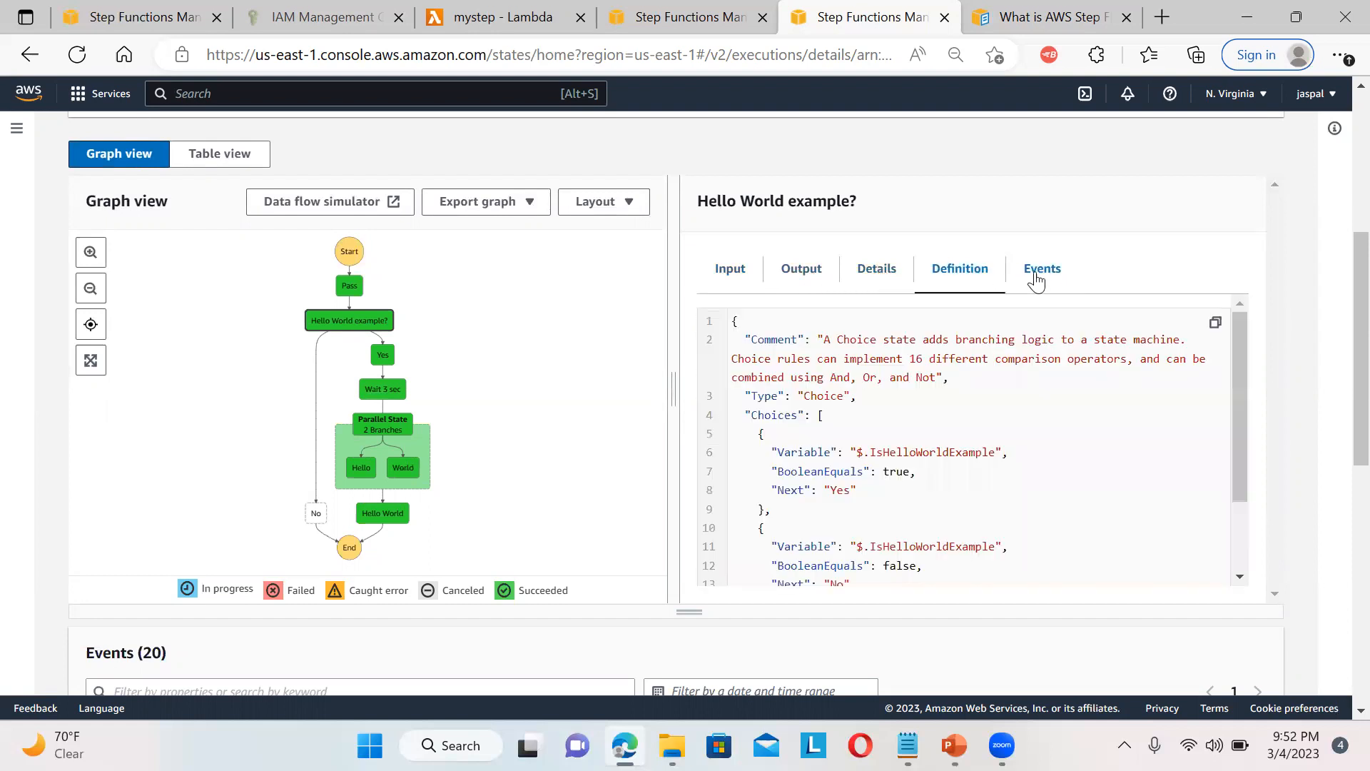
left_click_drag(866, 367, 916, 592)
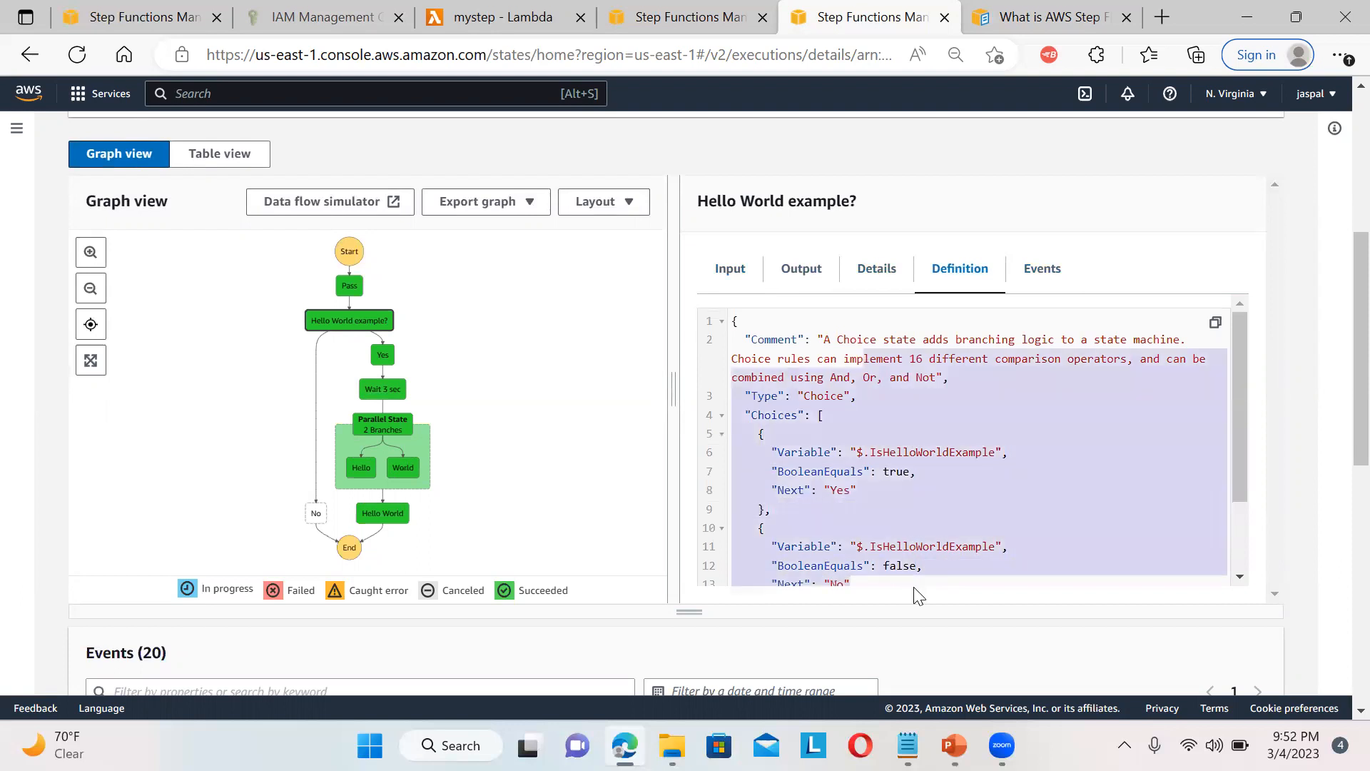
Compare the definitions of the Yes, Wait 3 sec and Hello World example? states in the execution graph
left_click(380, 356)
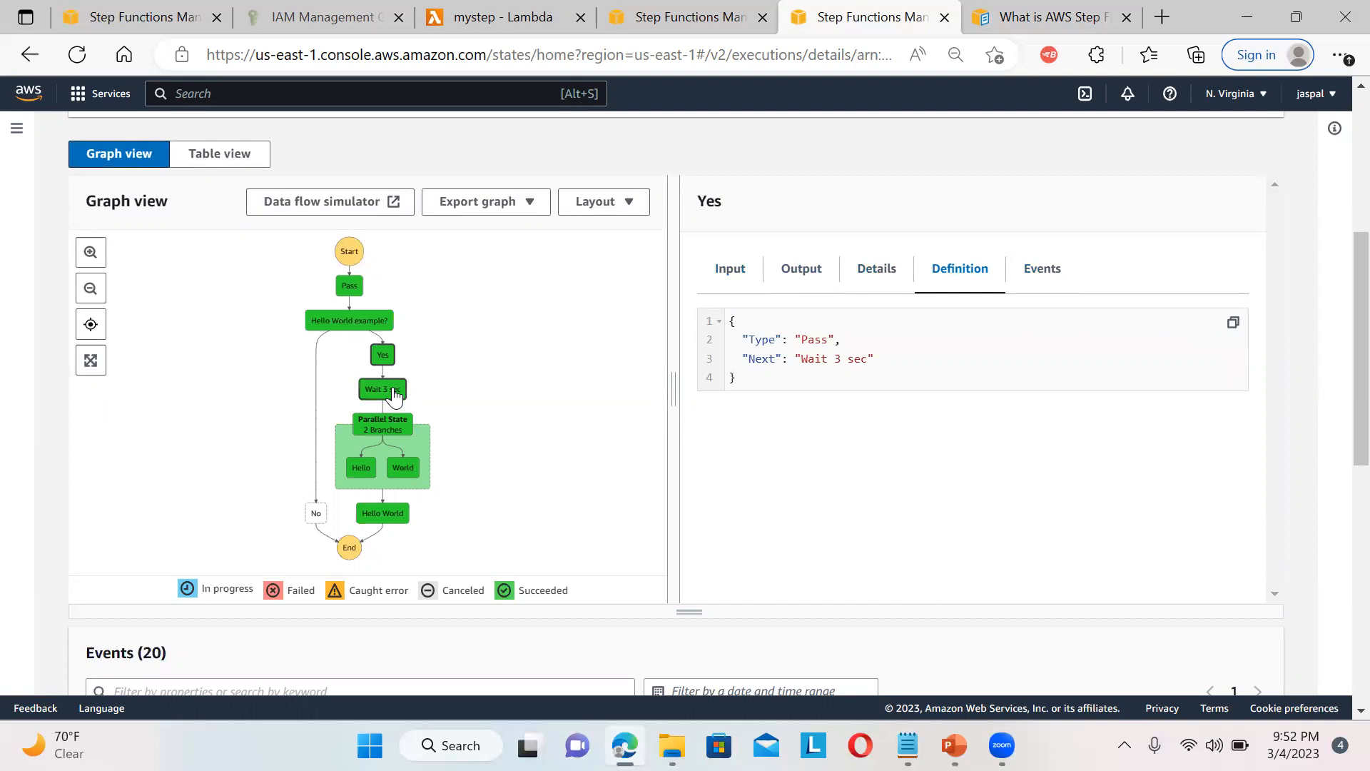
left_click(393, 392)
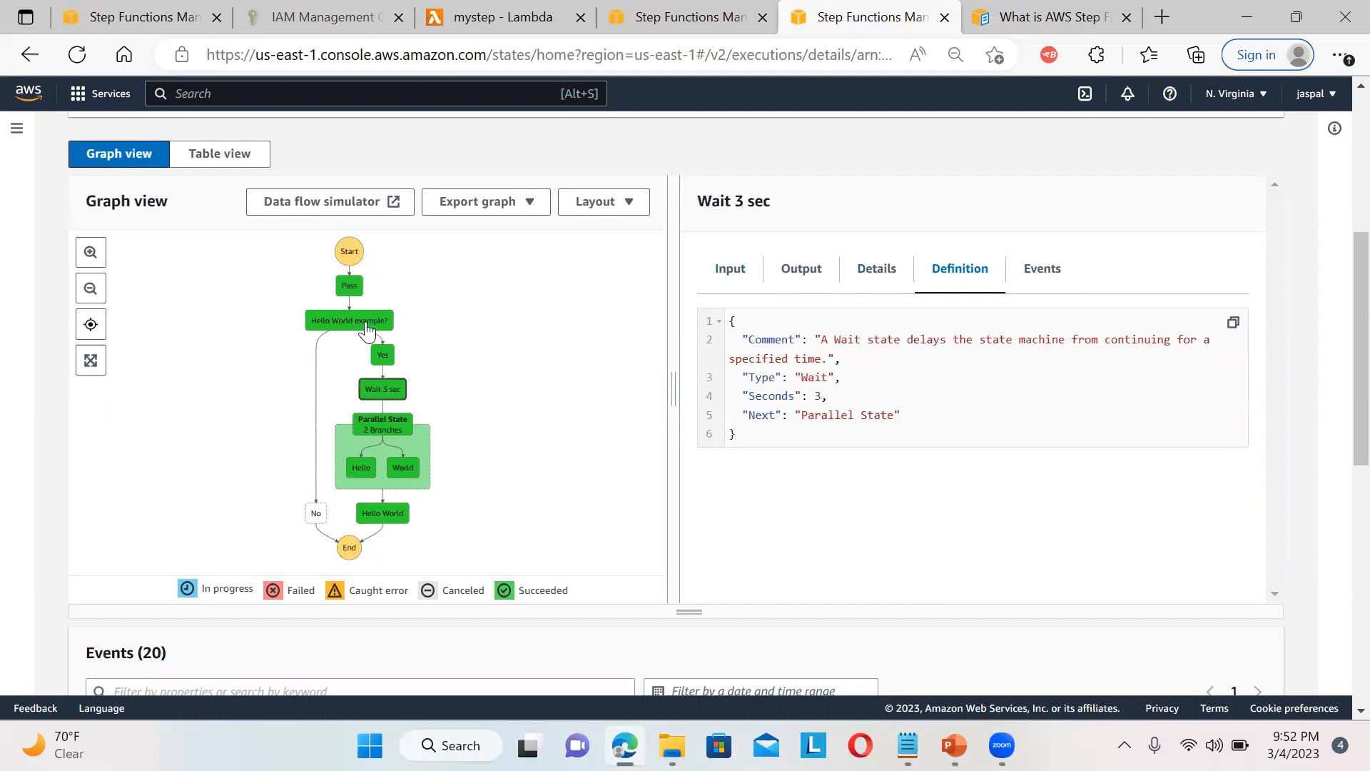
left_click(367, 325)
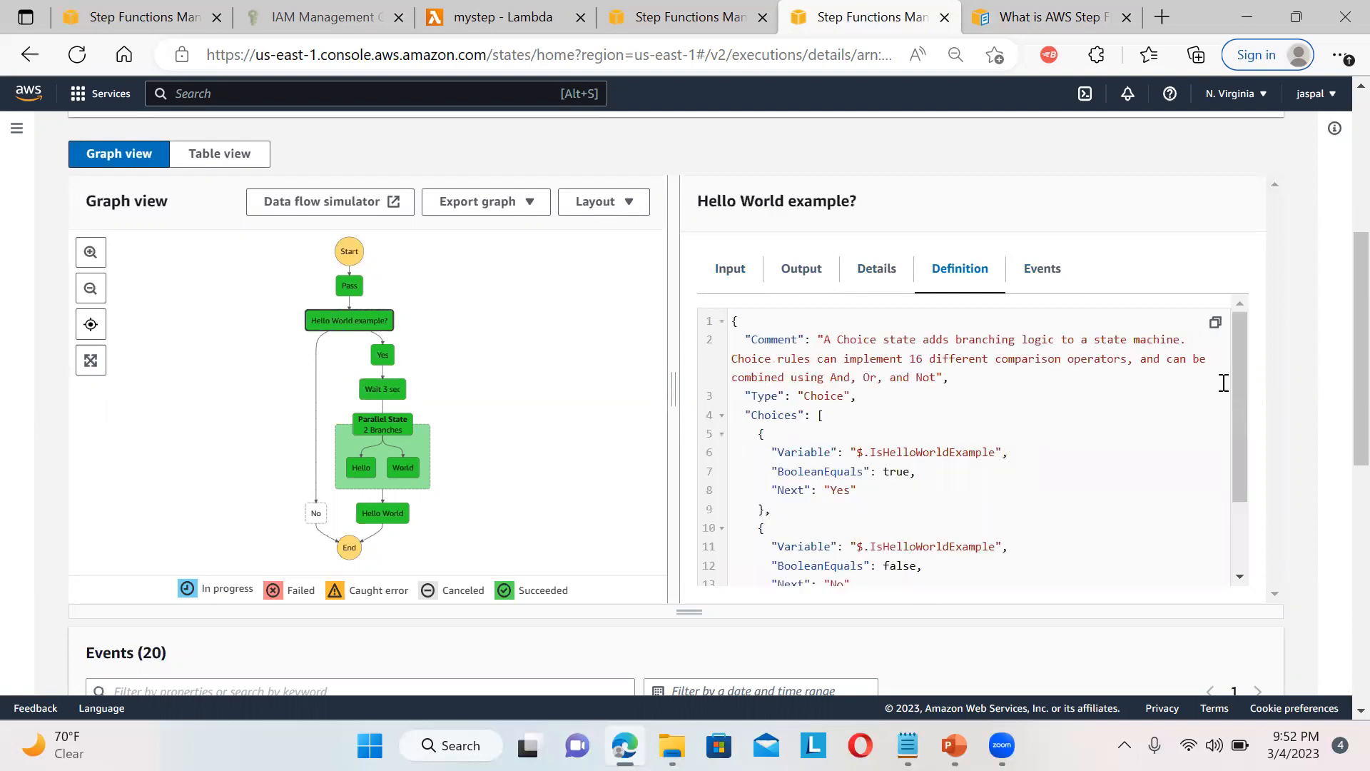
scroll(1240, 385, "down", 1)
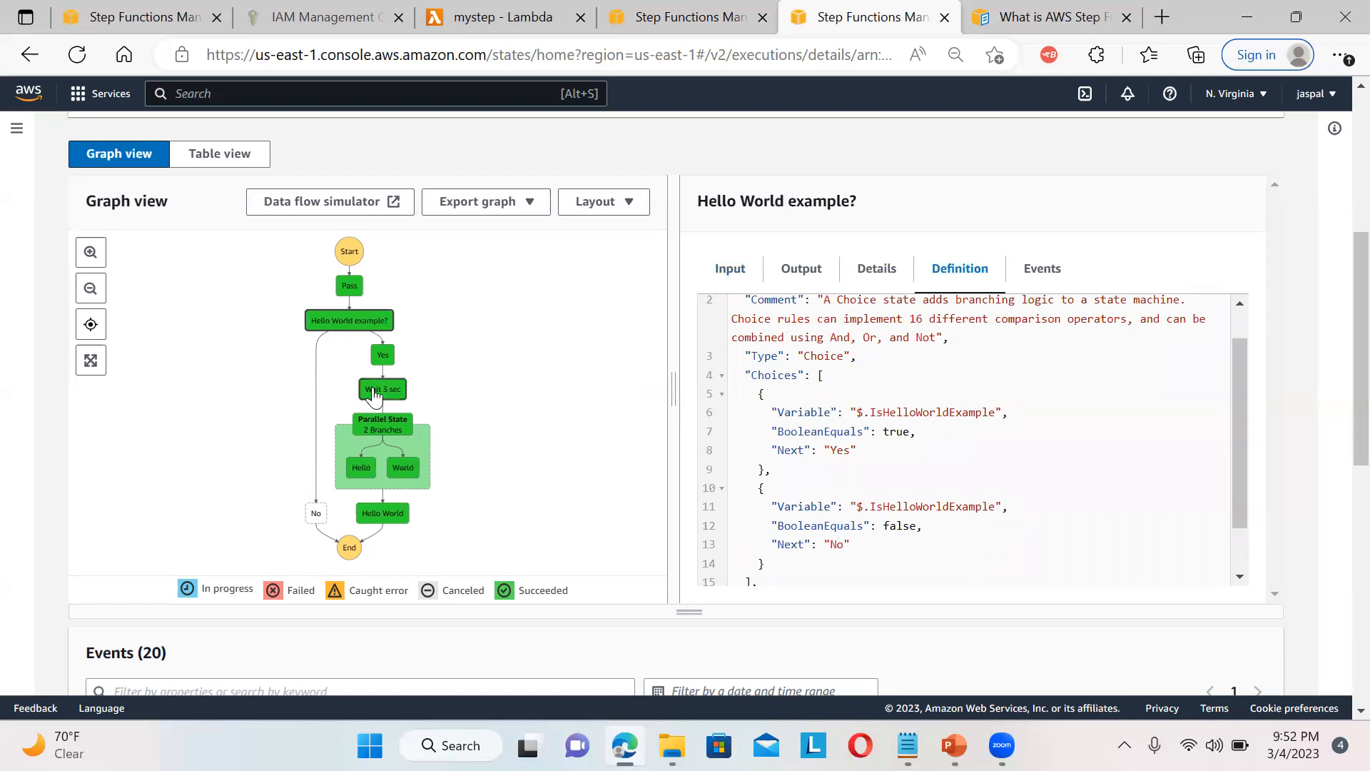
Review the definitions of the Wait 3 sec state and the Parallel State
left_click(374, 392)
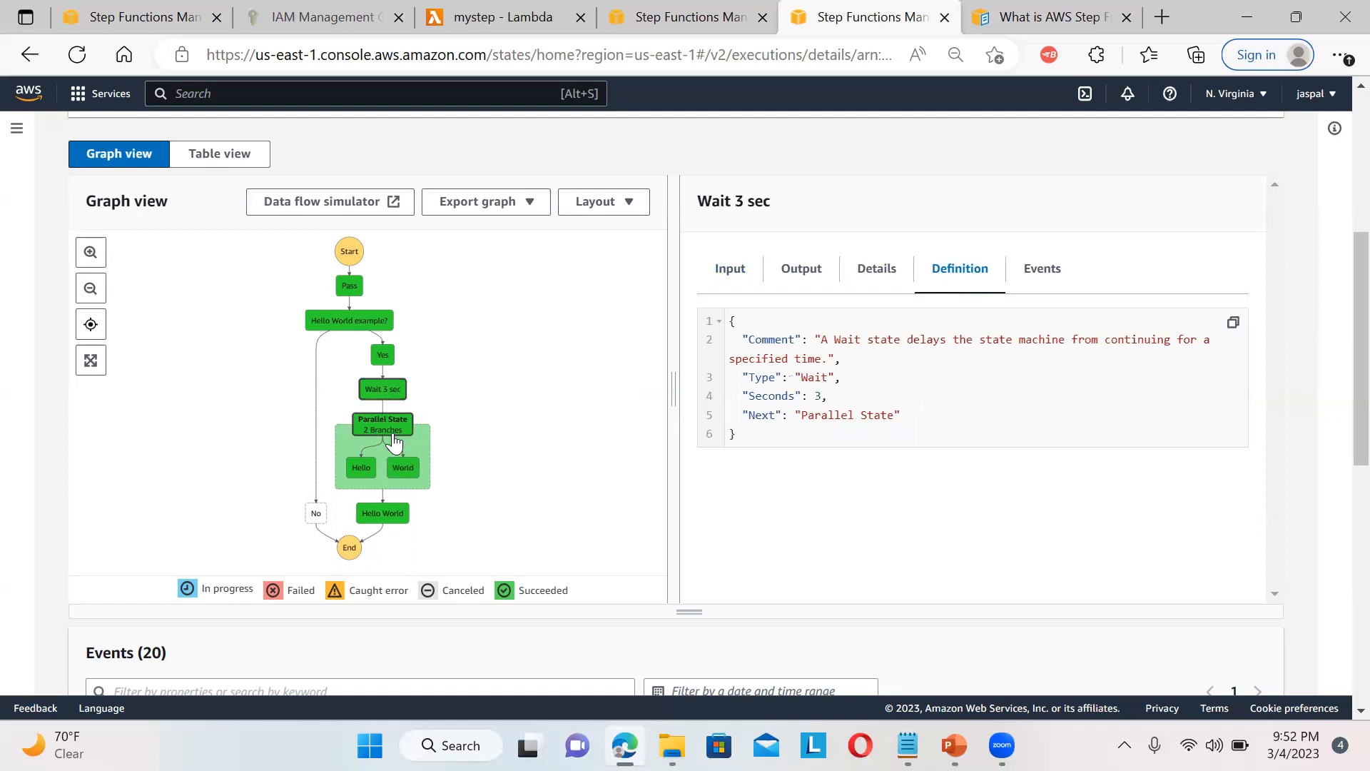
left_click(395, 441)
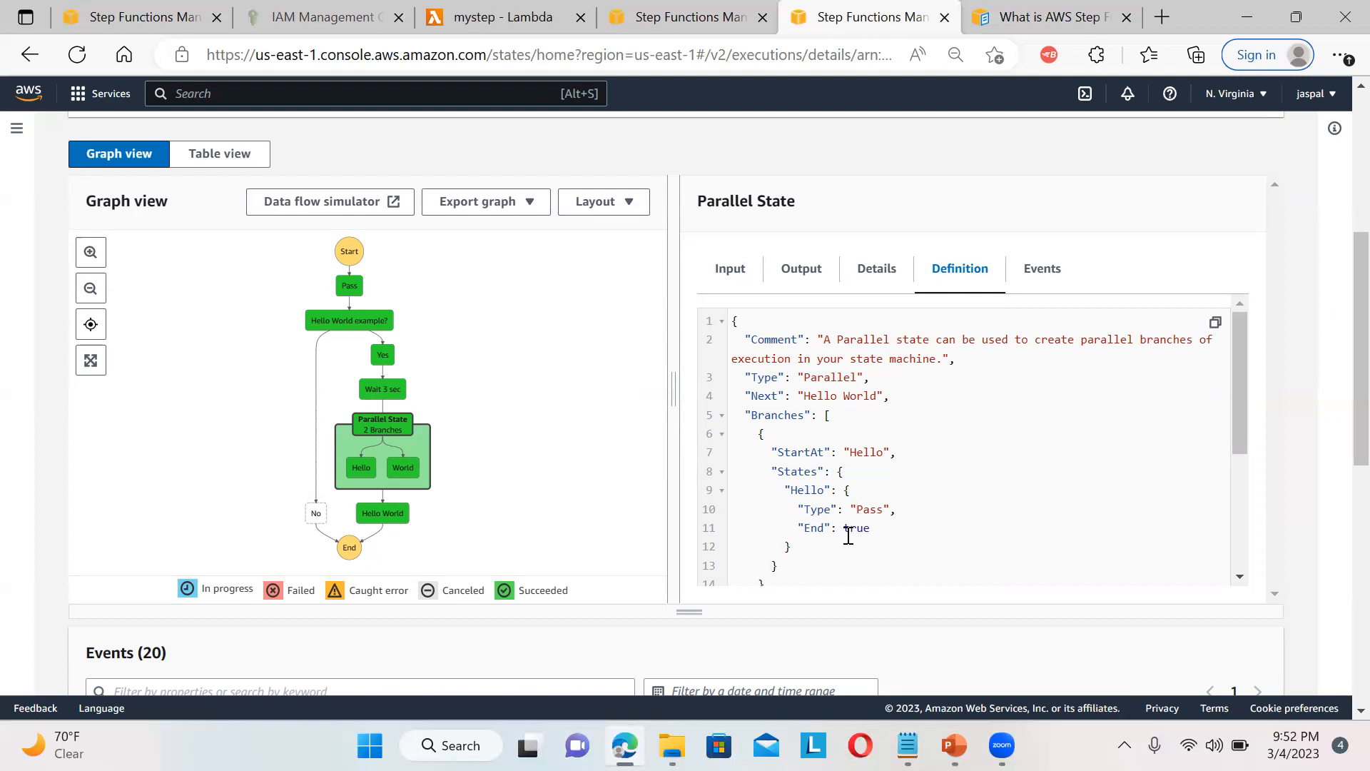
left_click_drag(1241, 423, 1221, 371)
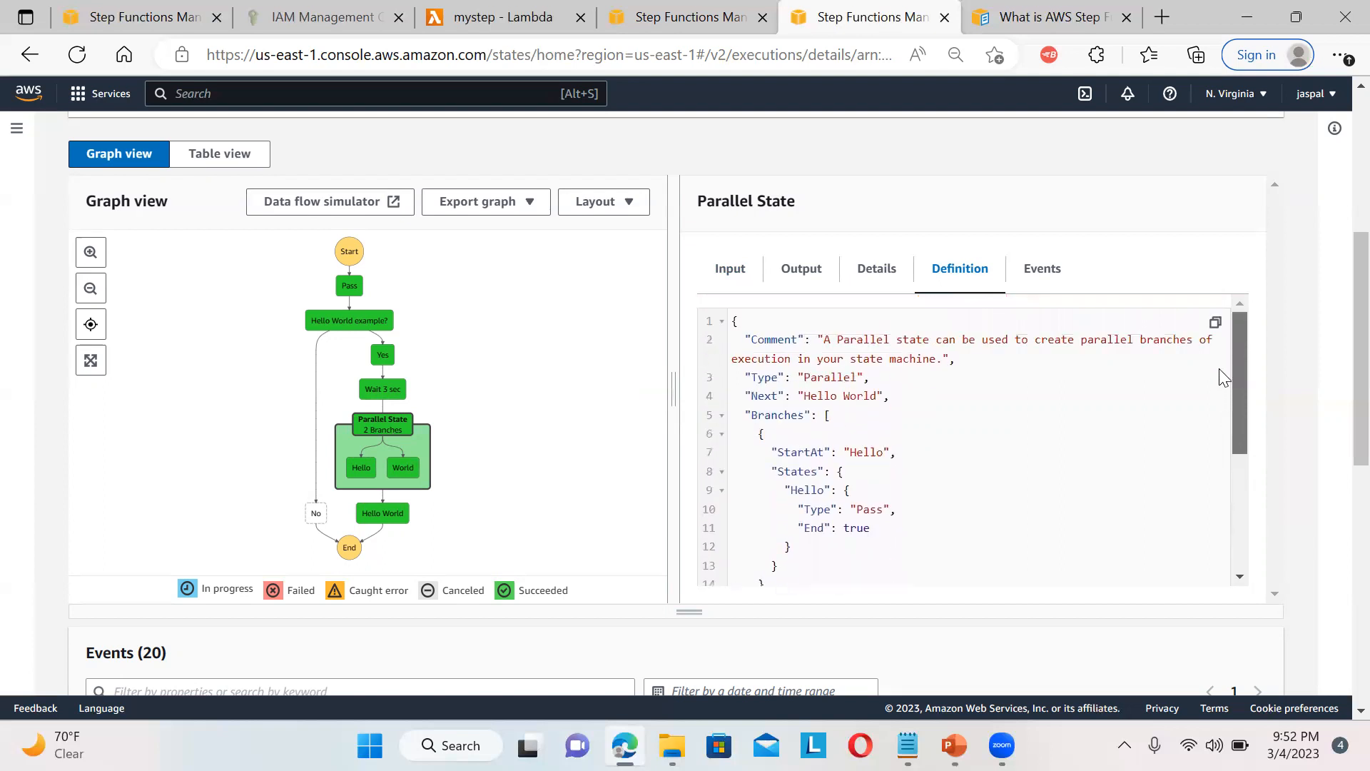
Open the HelloWorldDemo state machine for editing in Workflow Studio and widen the workflow canvas
scroll(1337, 398, "up", 5)
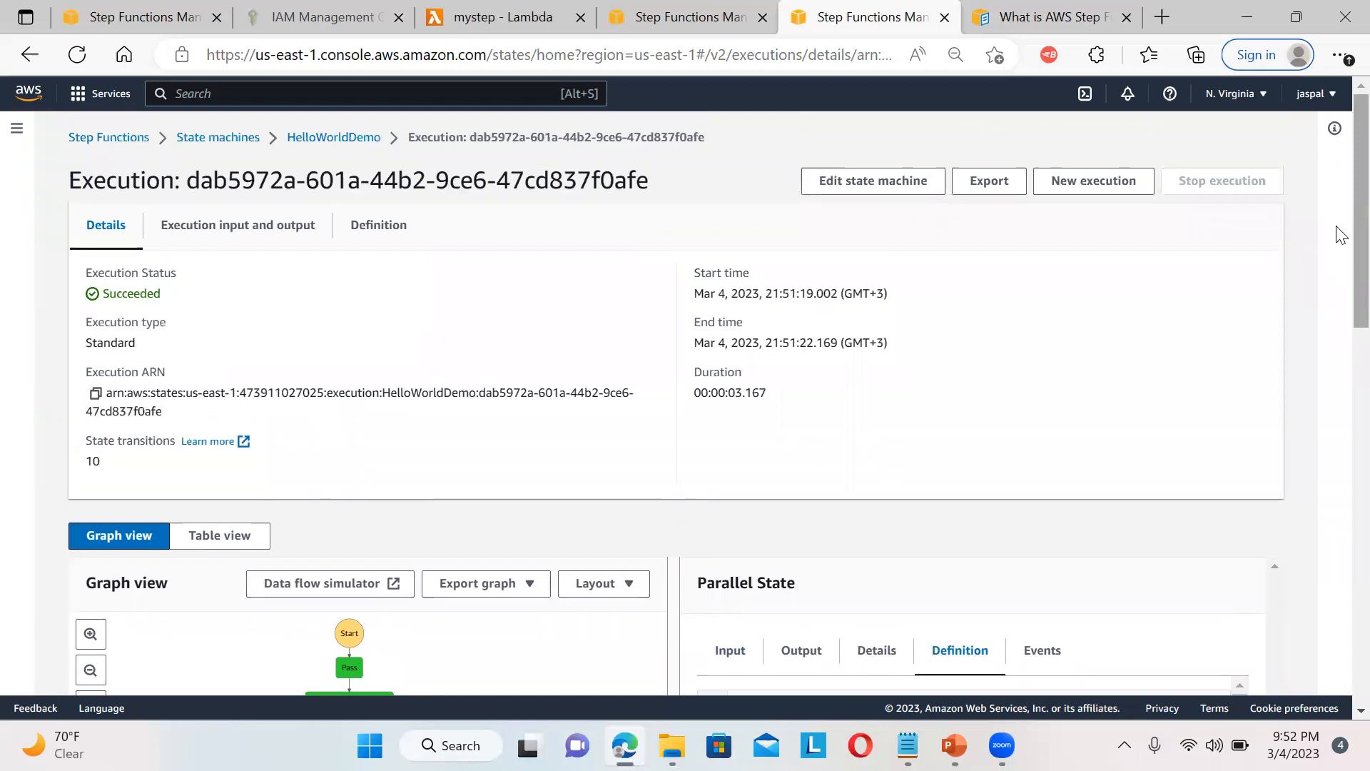
left_click(886, 191)
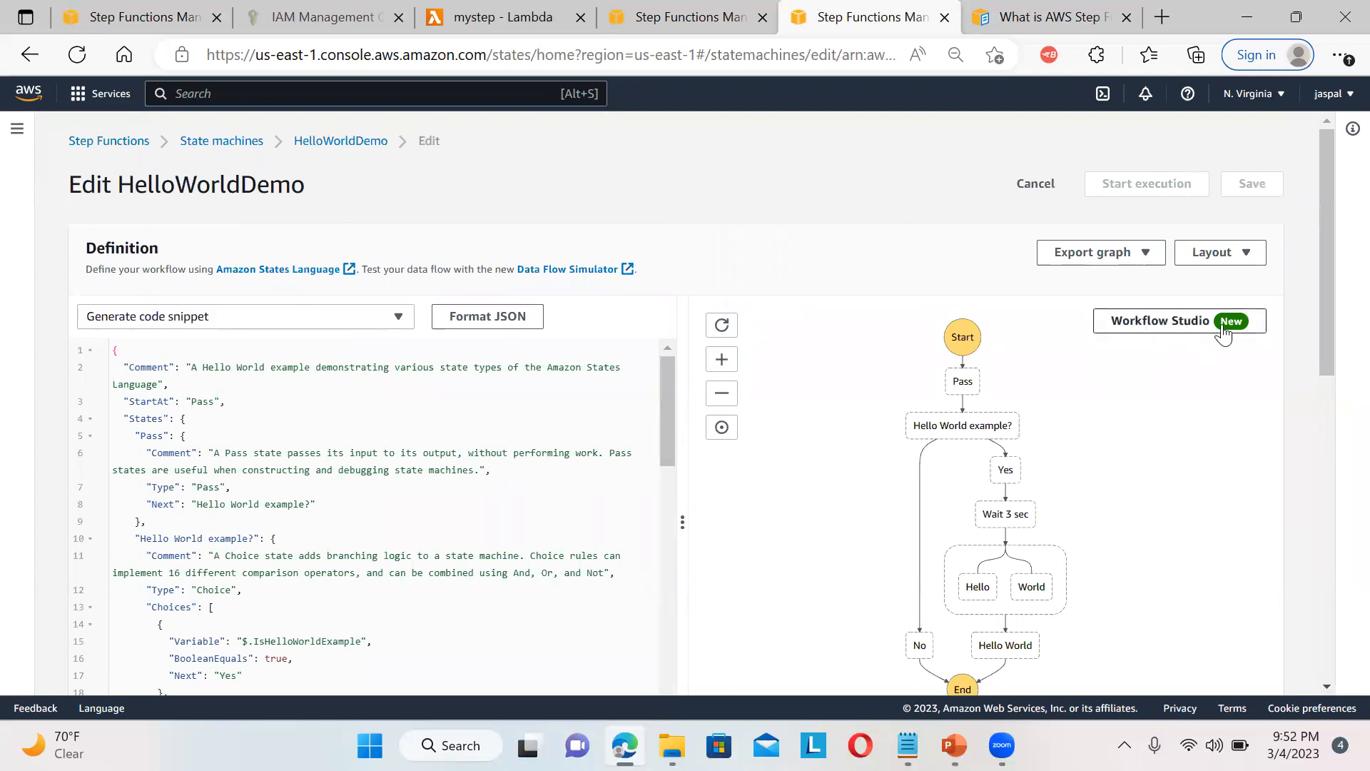
left_click(1146, 321)
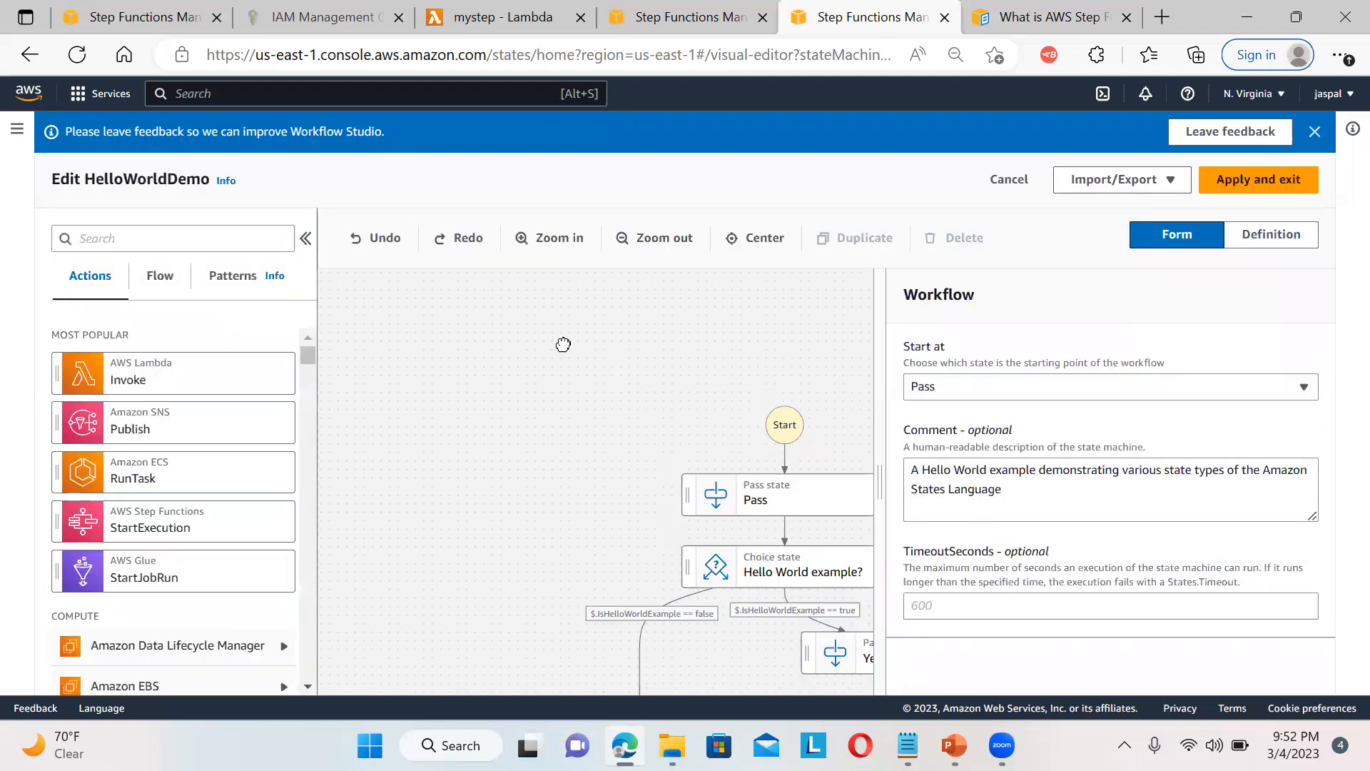
left_click_drag(541, 301, 540, 274)
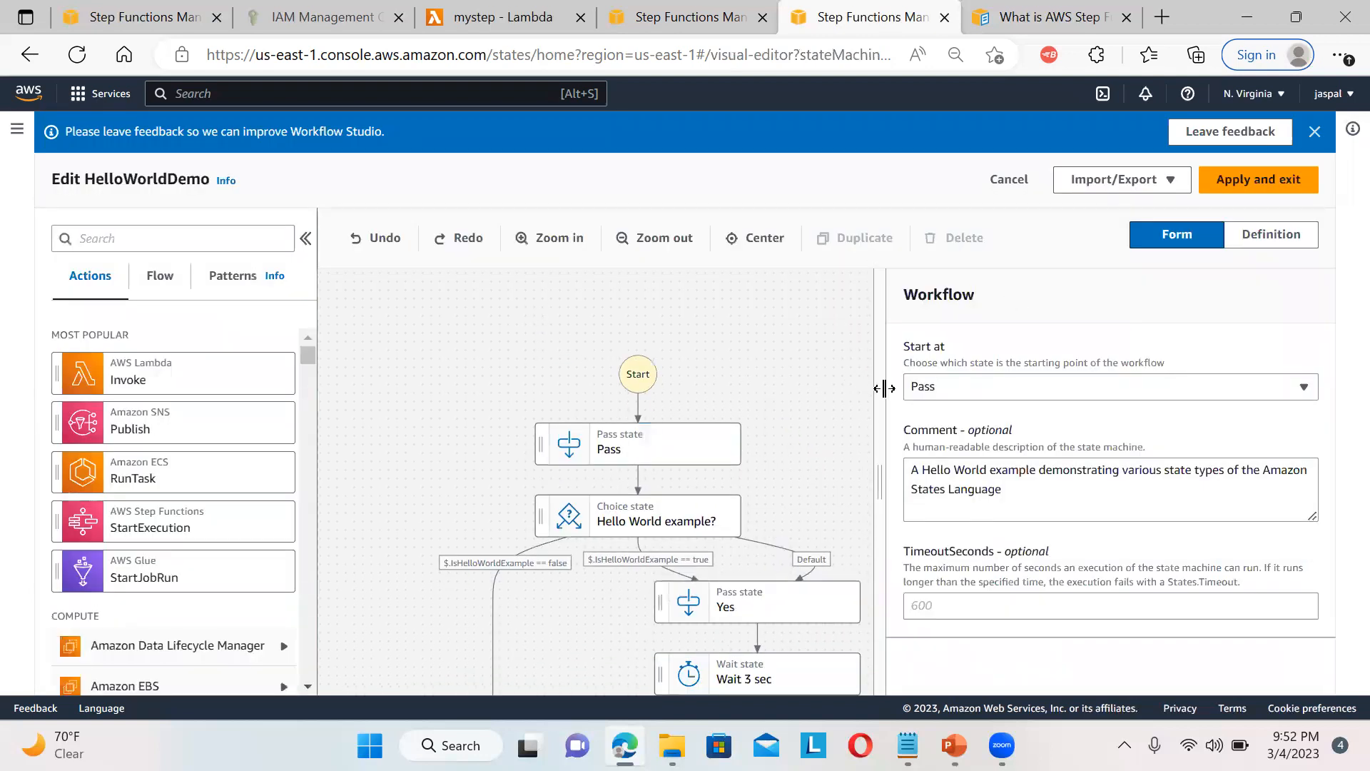
left_click_drag(905, 388, 939, 390)
left_click_drag(854, 475, 800, 279)
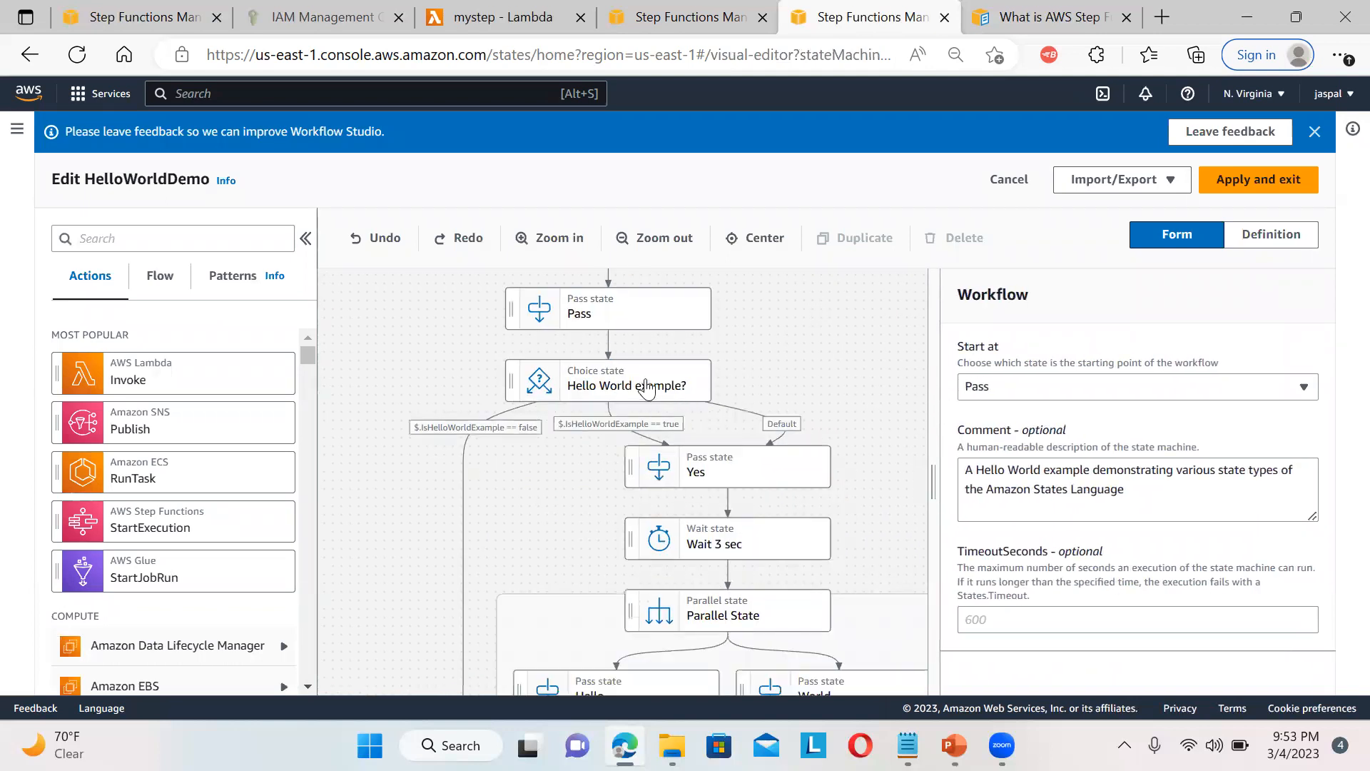
View the Hello World example? choice state's configuration and browse the available flow states and patterns
left_click(647, 390)
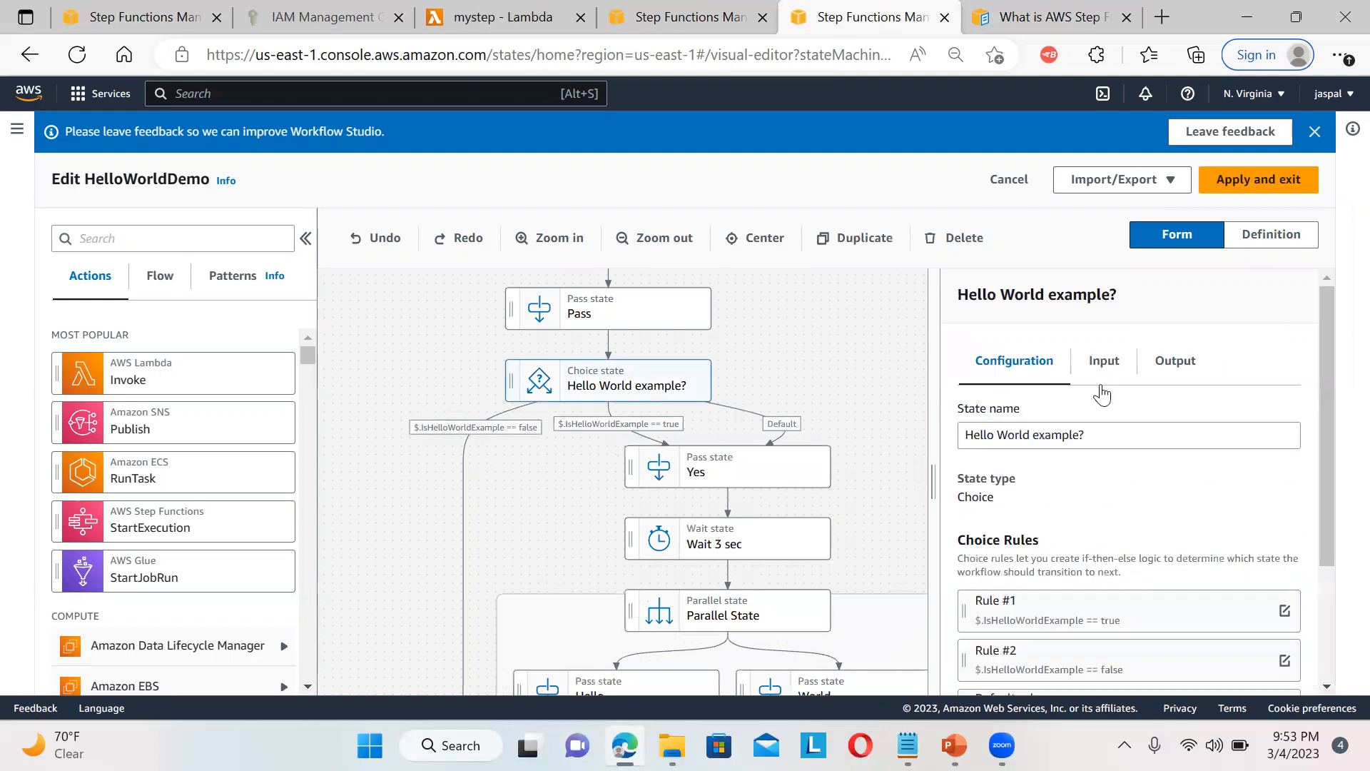
mouse_move(1328, 351)
left_mouse_down()
mouse_move(1340, 429)
mouse_move(1337, 337)
left_mouse_up()
left_click(172, 285)
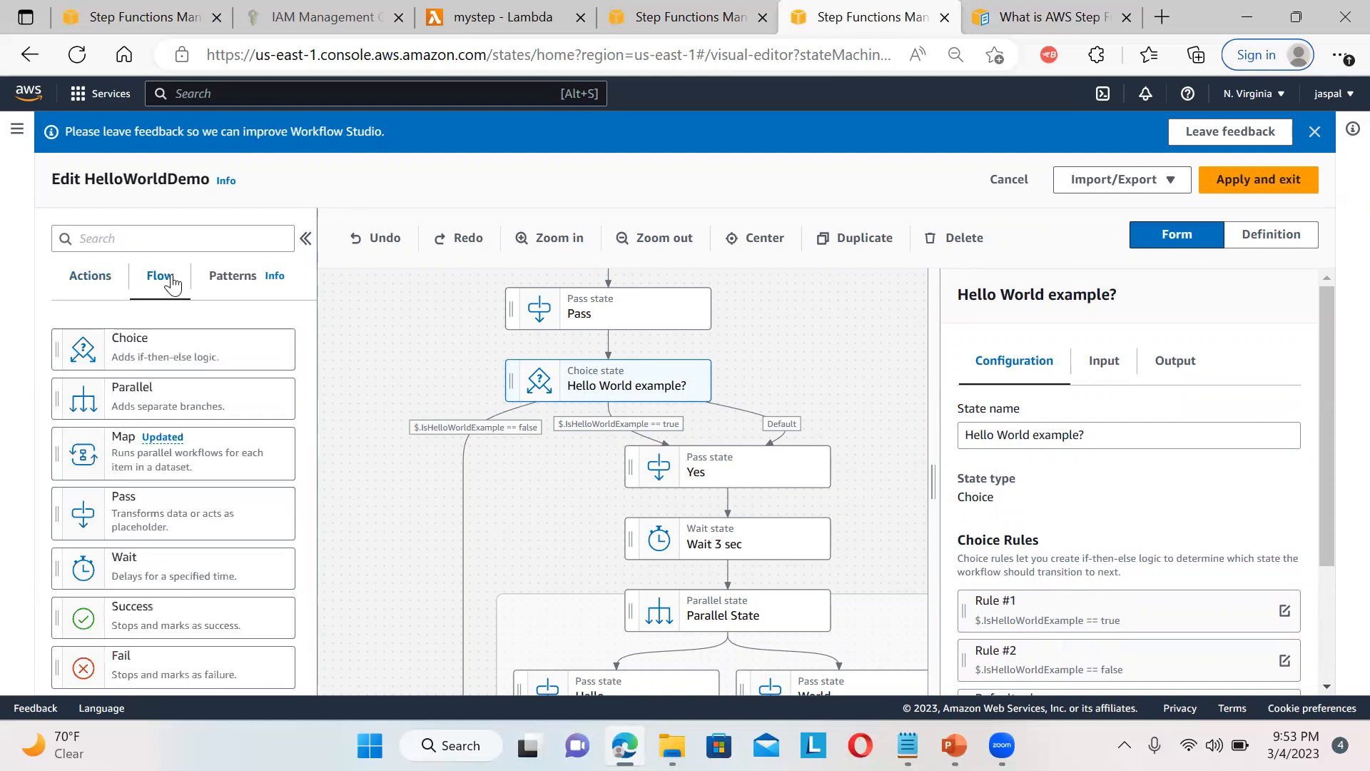
left_click(235, 284)
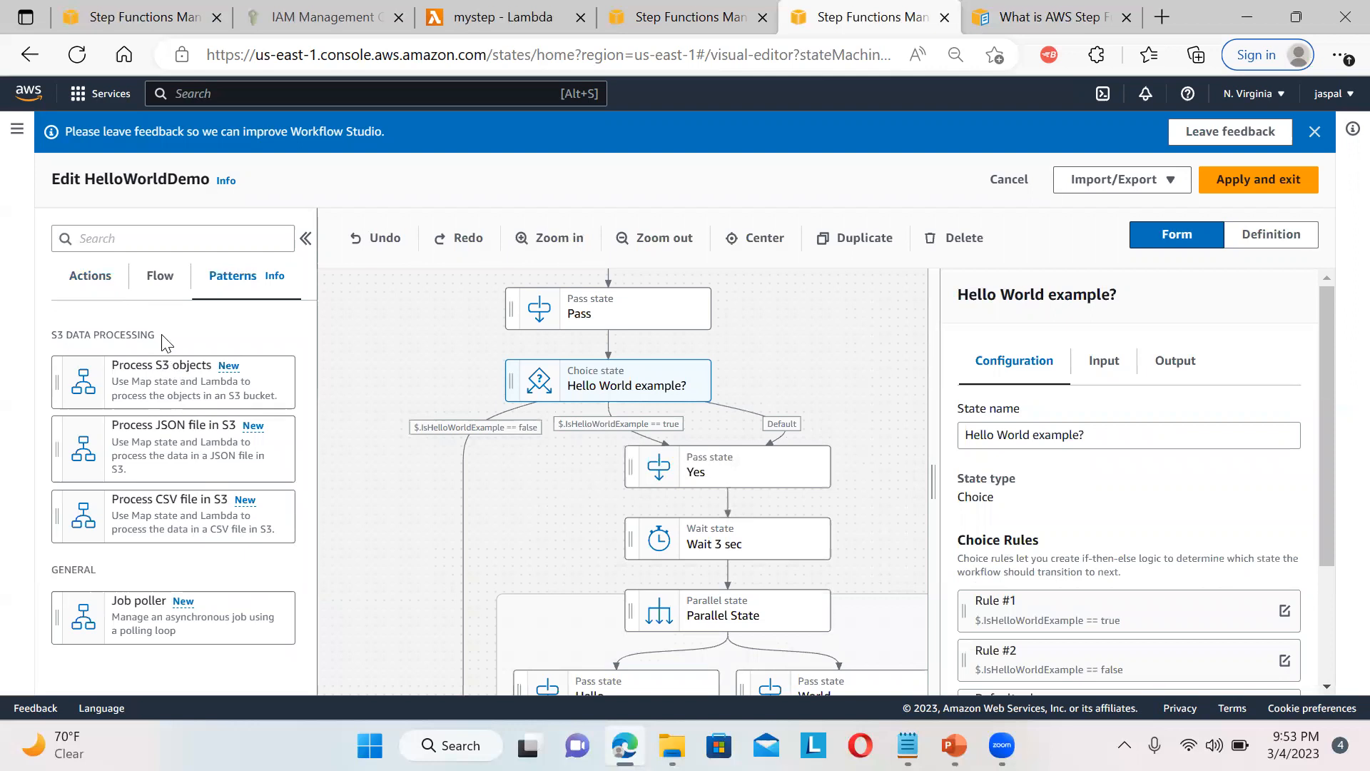
left_click(162, 286)
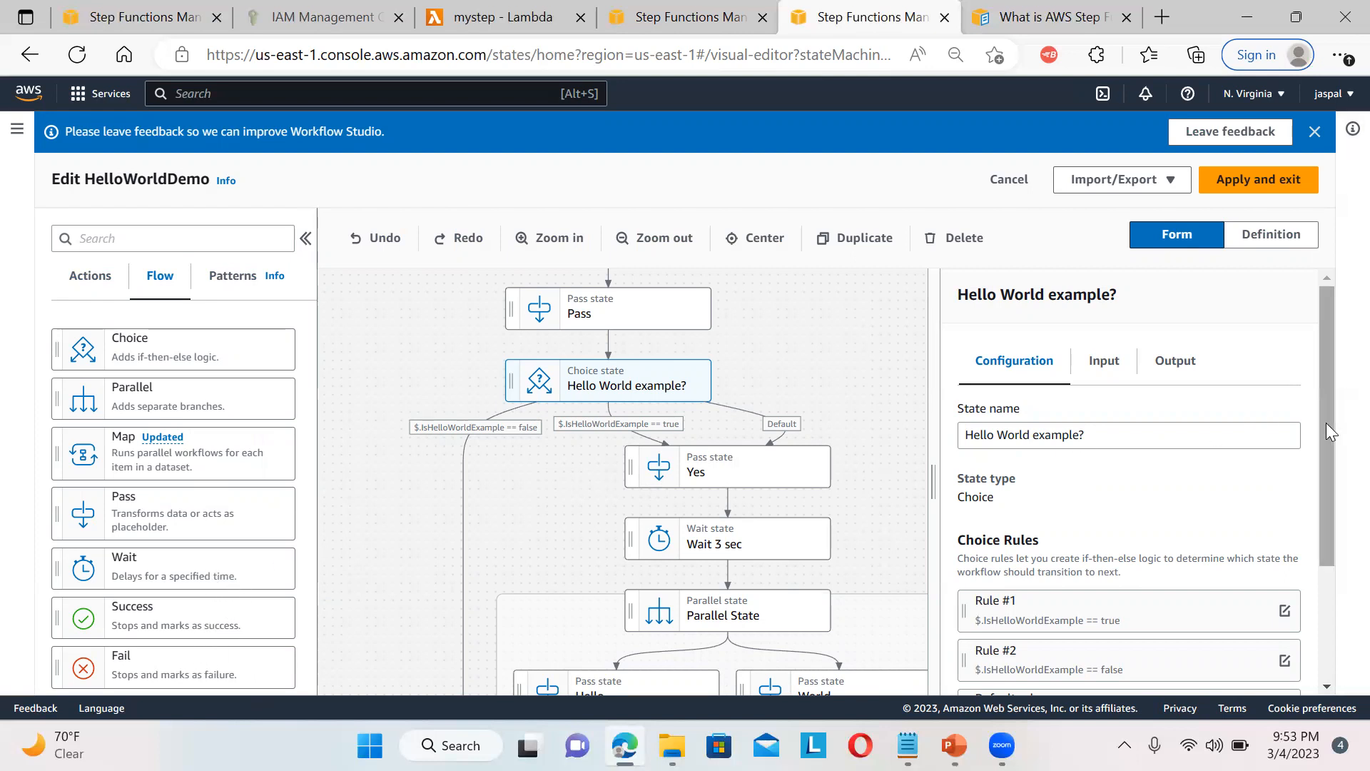
Examine the choice rules and comment in the Hello World example? state's configuration
scroll(1340, 508, "down", 1)
scroll(1341, 508, "down", 3)
scroll(1142, 350, "up", 4)
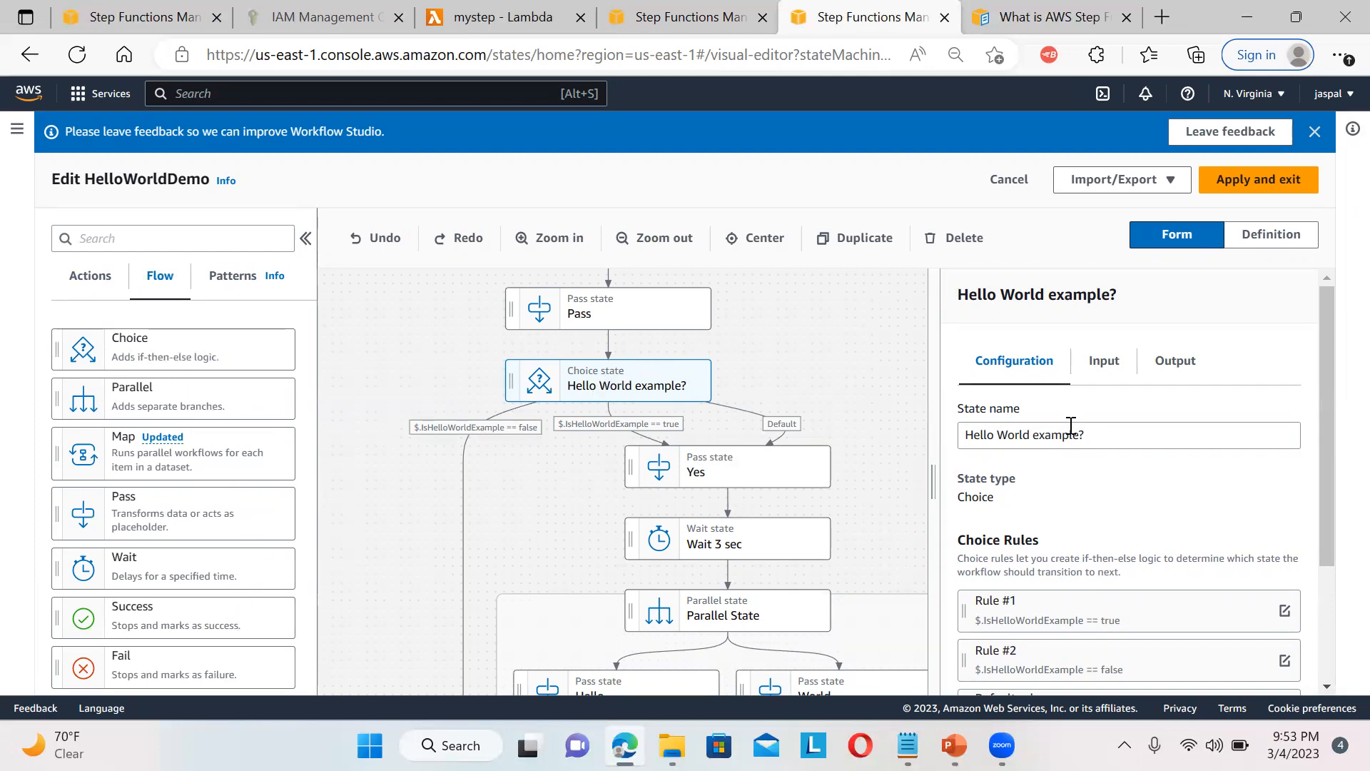
left_click_drag(1327, 350, 1325, 506)
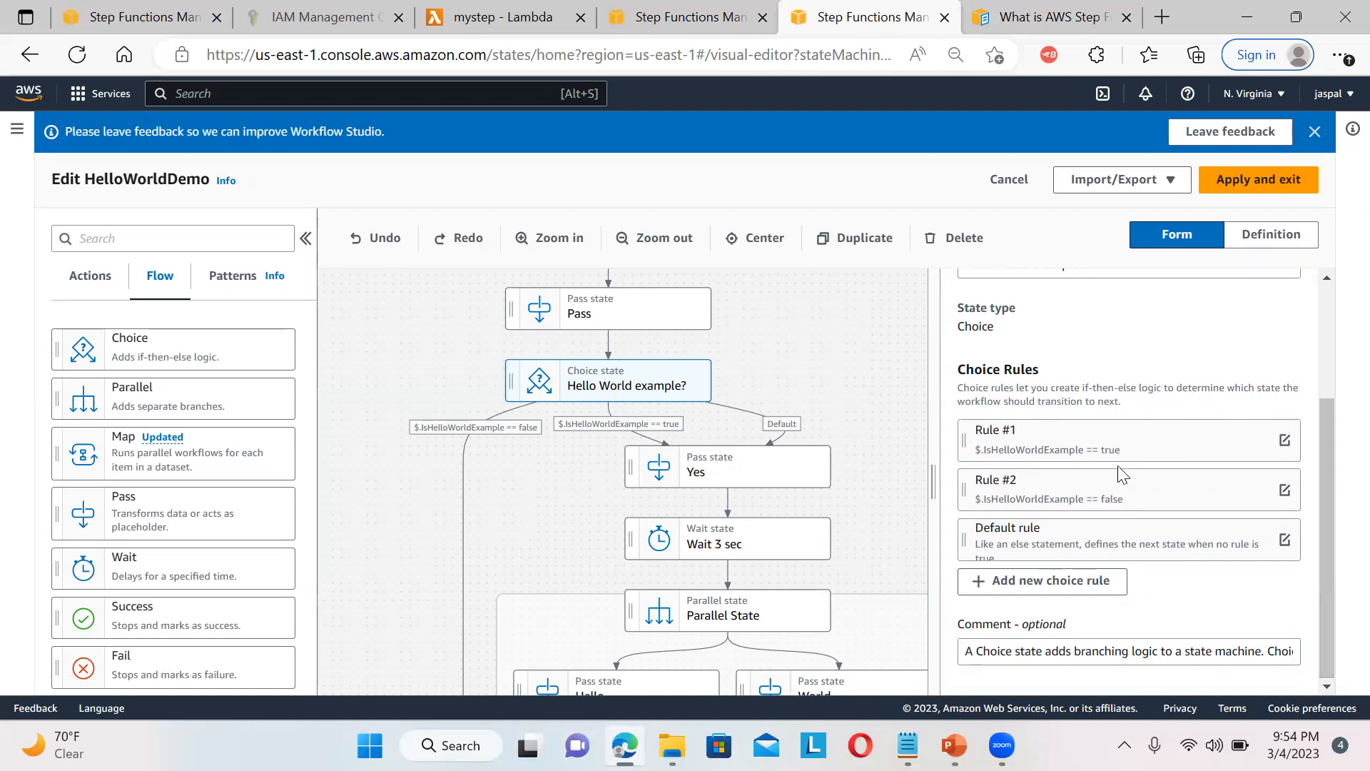
Inspect the configuration of the Yes, Parallel State and Pass states in the workflow
left_click(694, 470)
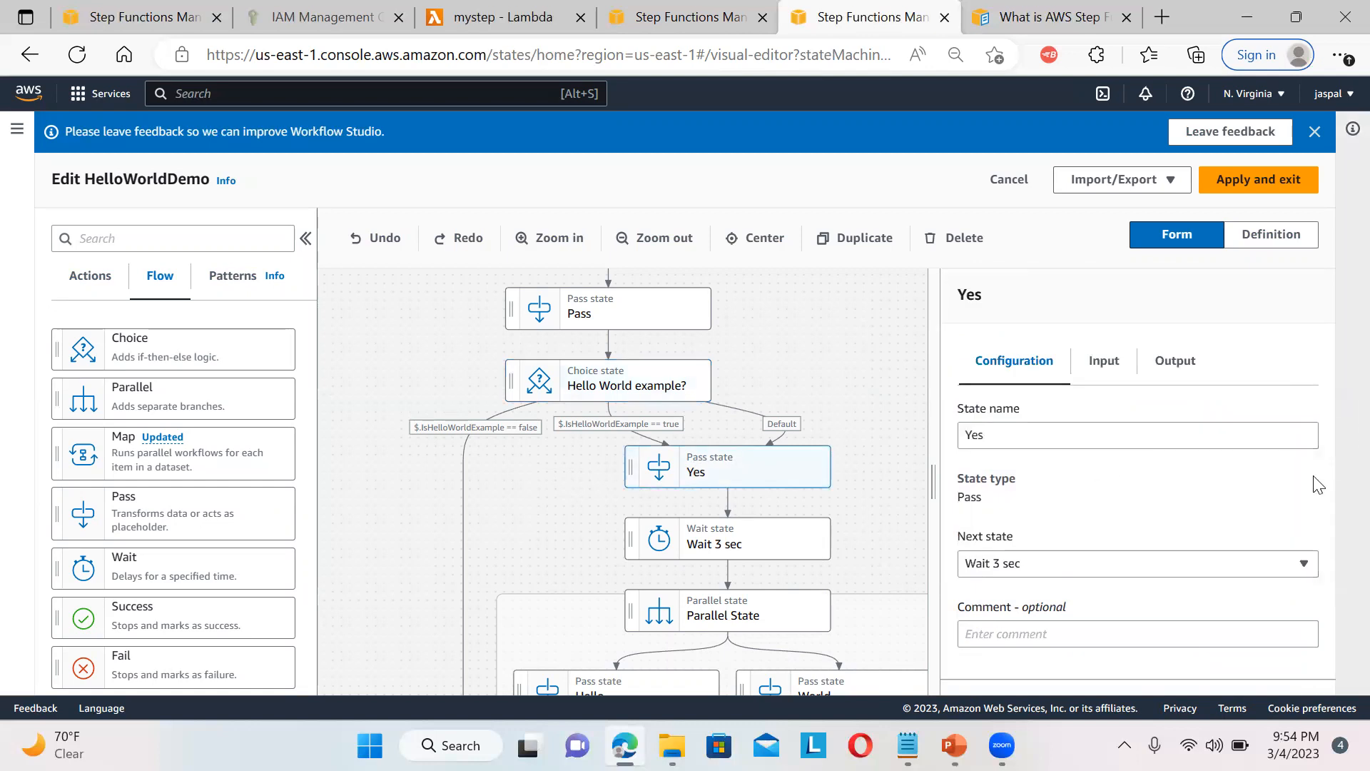
left_click(791, 626)
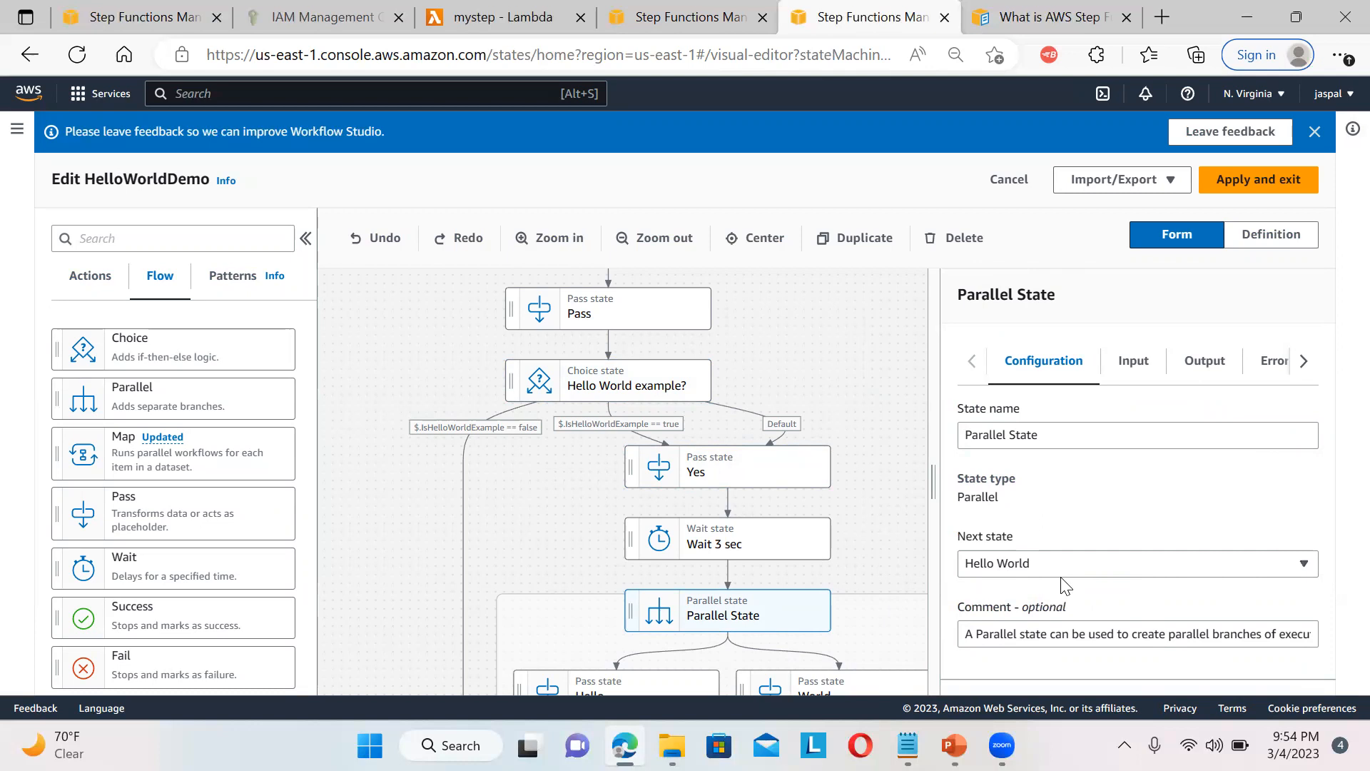
left_click(600, 329)
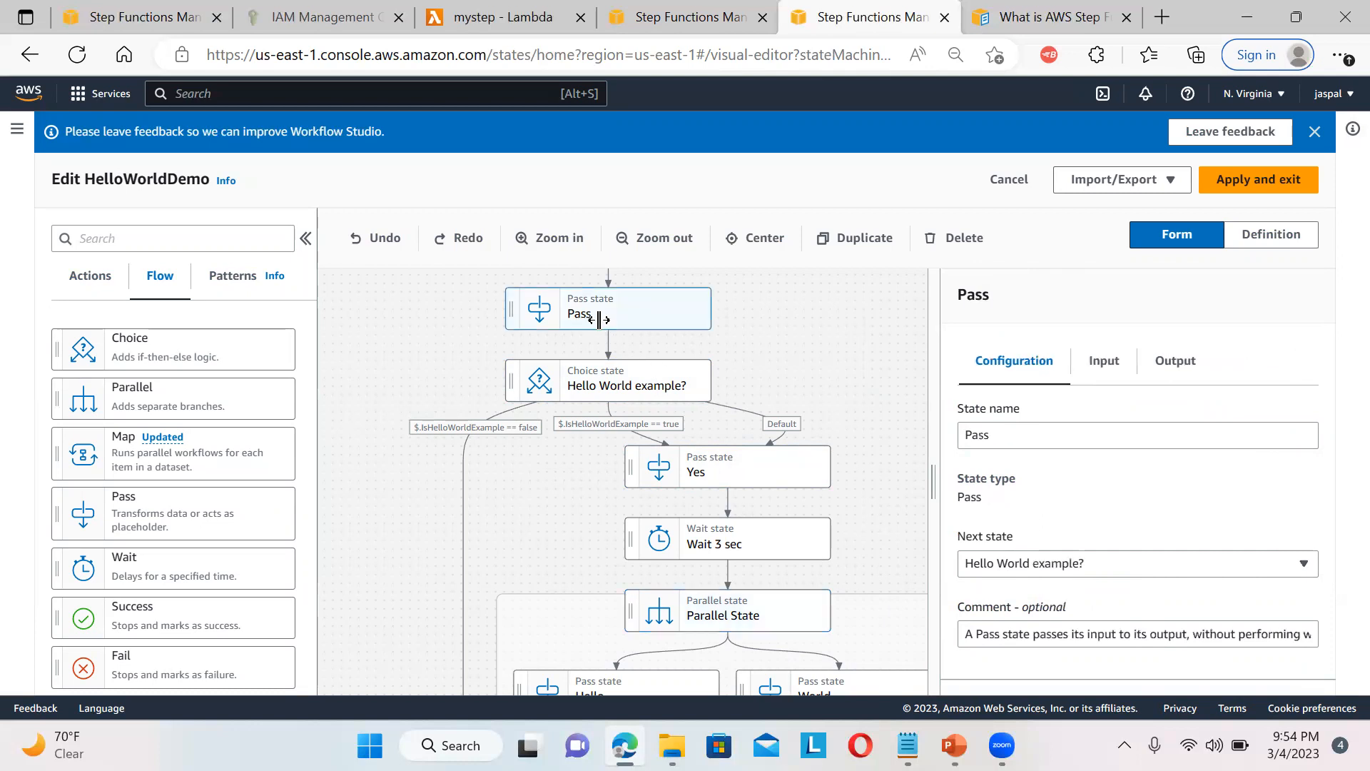
Review the Pass state's next-state options without changing them, and return to the overall workflow settings
left_click(1165, 561)
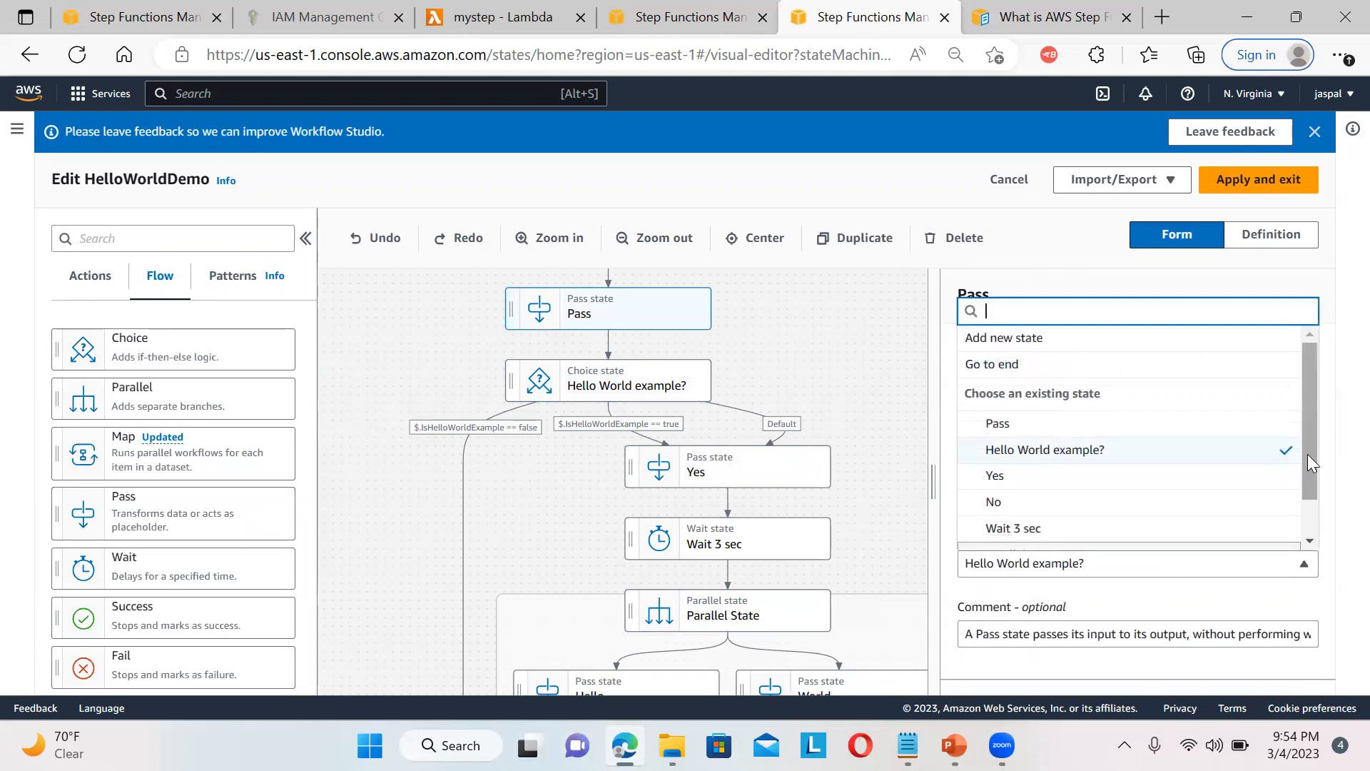
scroll(1304, 451, "down", 1)
left_click_drag(1312, 438, 1342, 386)
left_click(1342, 386)
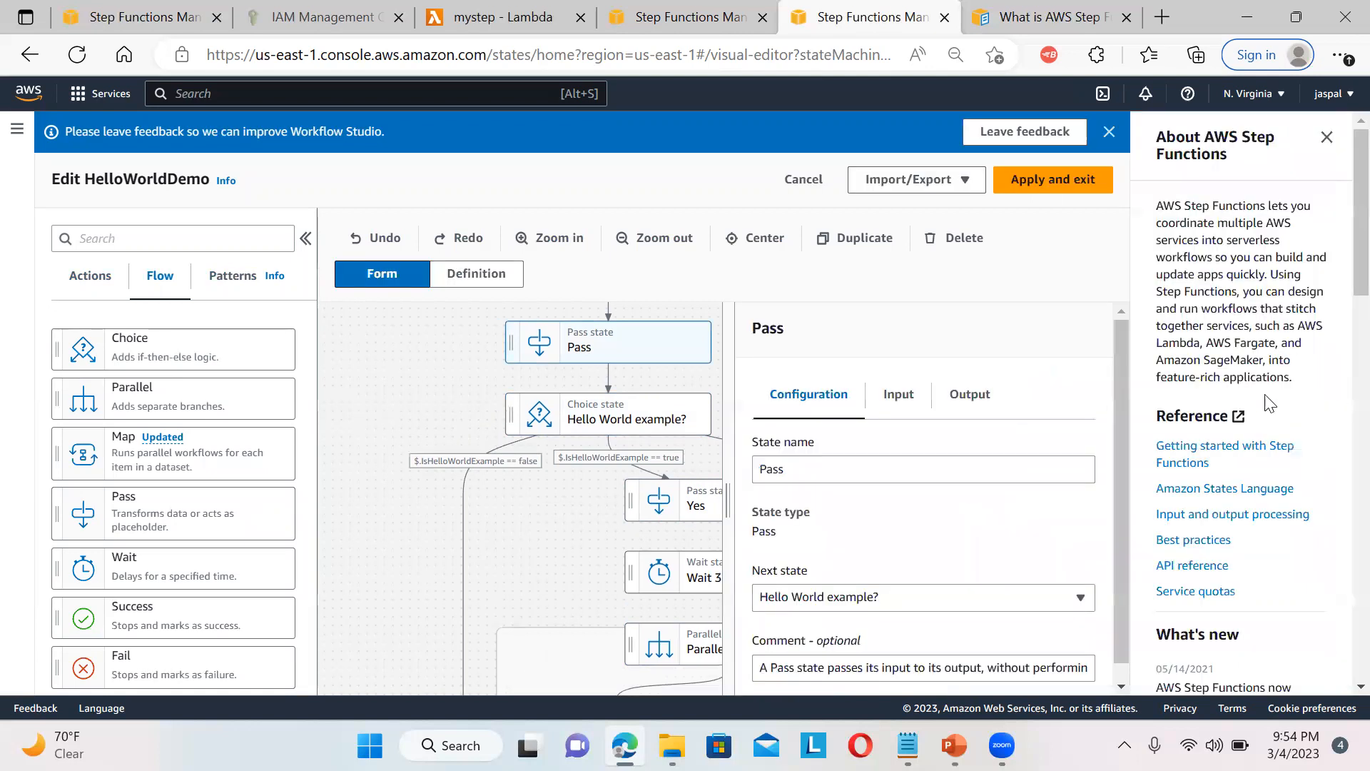
left_click(1327, 138)
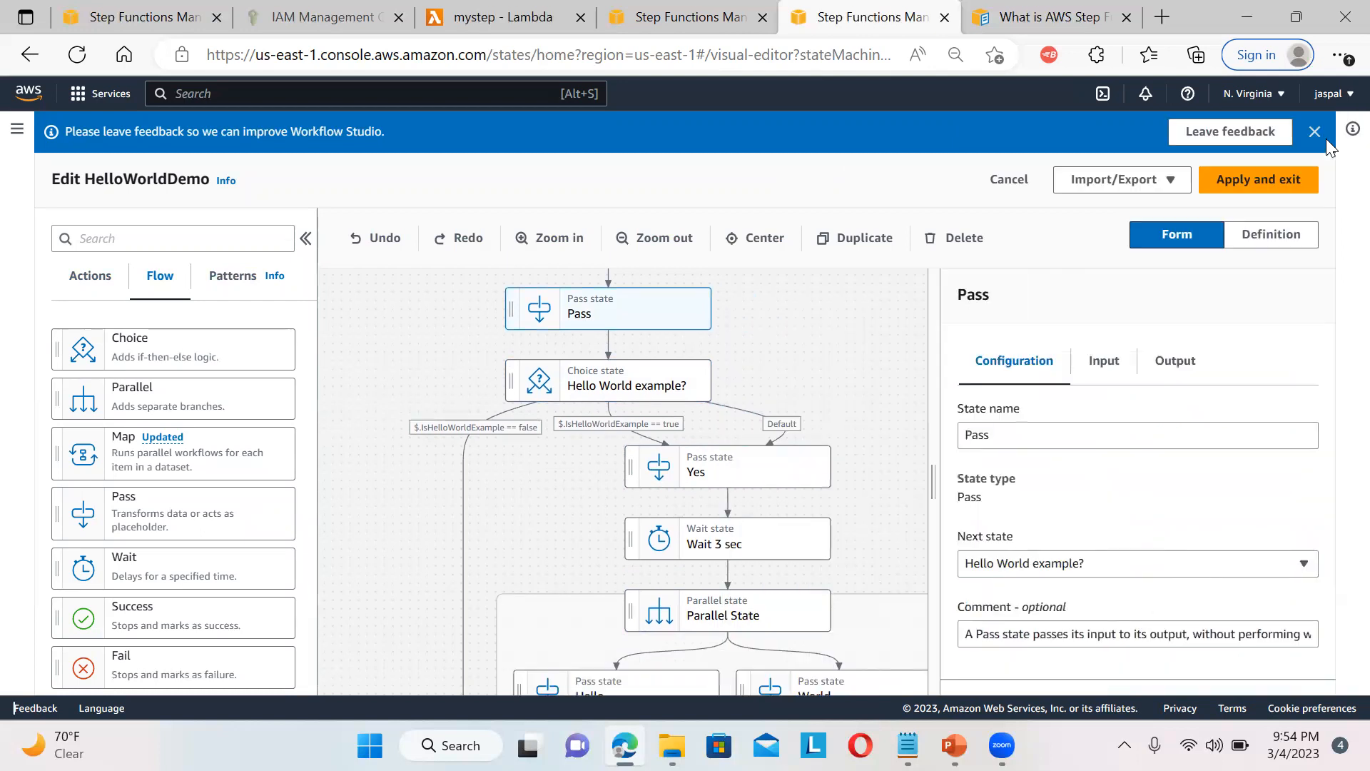
left_click(904, 469)
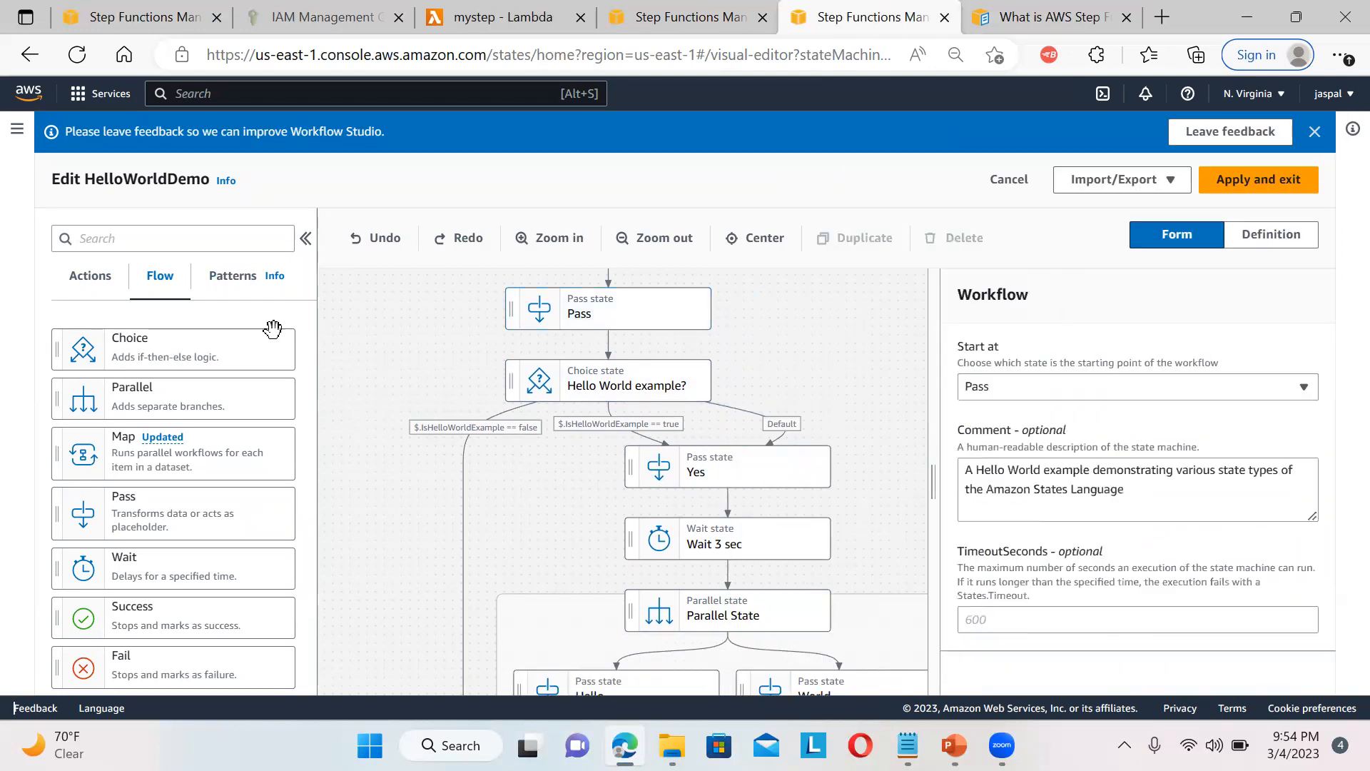
Insert an AWS Lambda Invoke action between Start and the Pass state
left_click(90, 277)
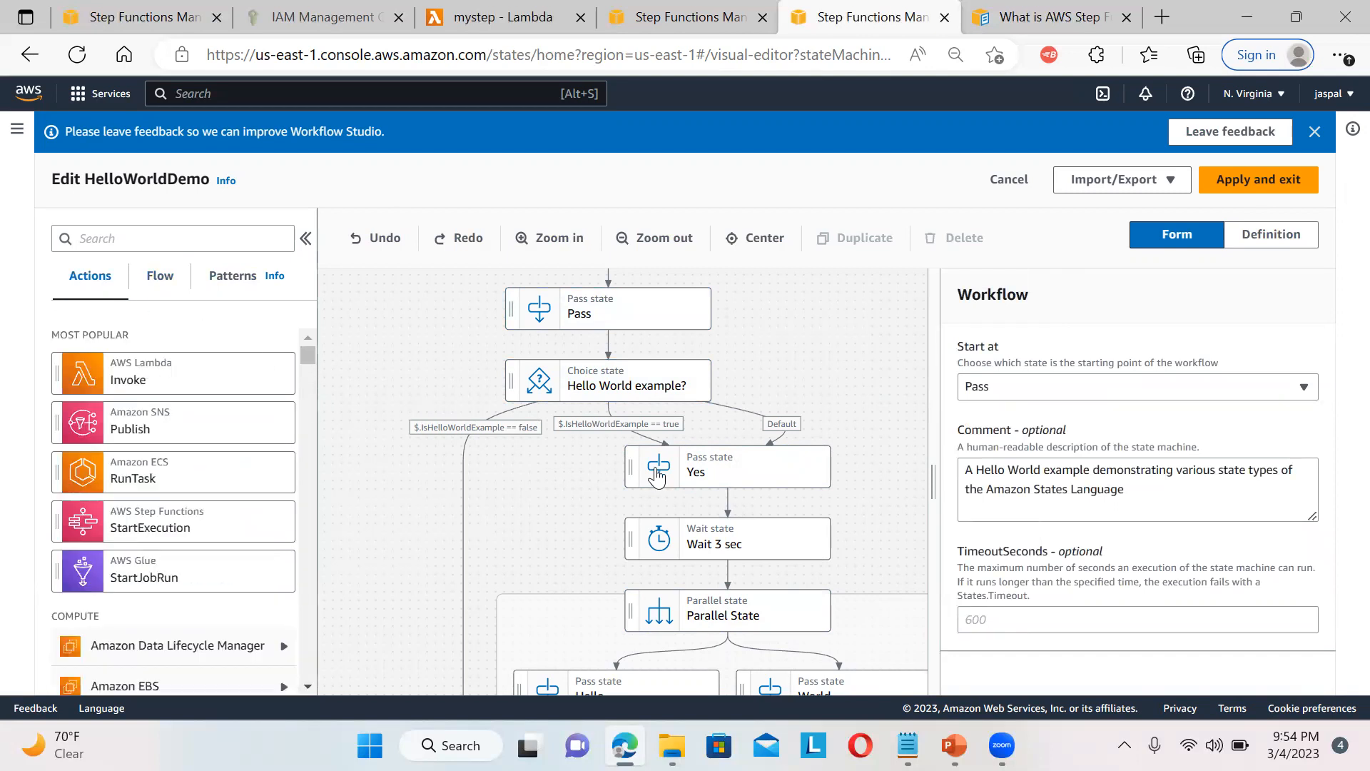
scroll(882, 450, "up", 3)
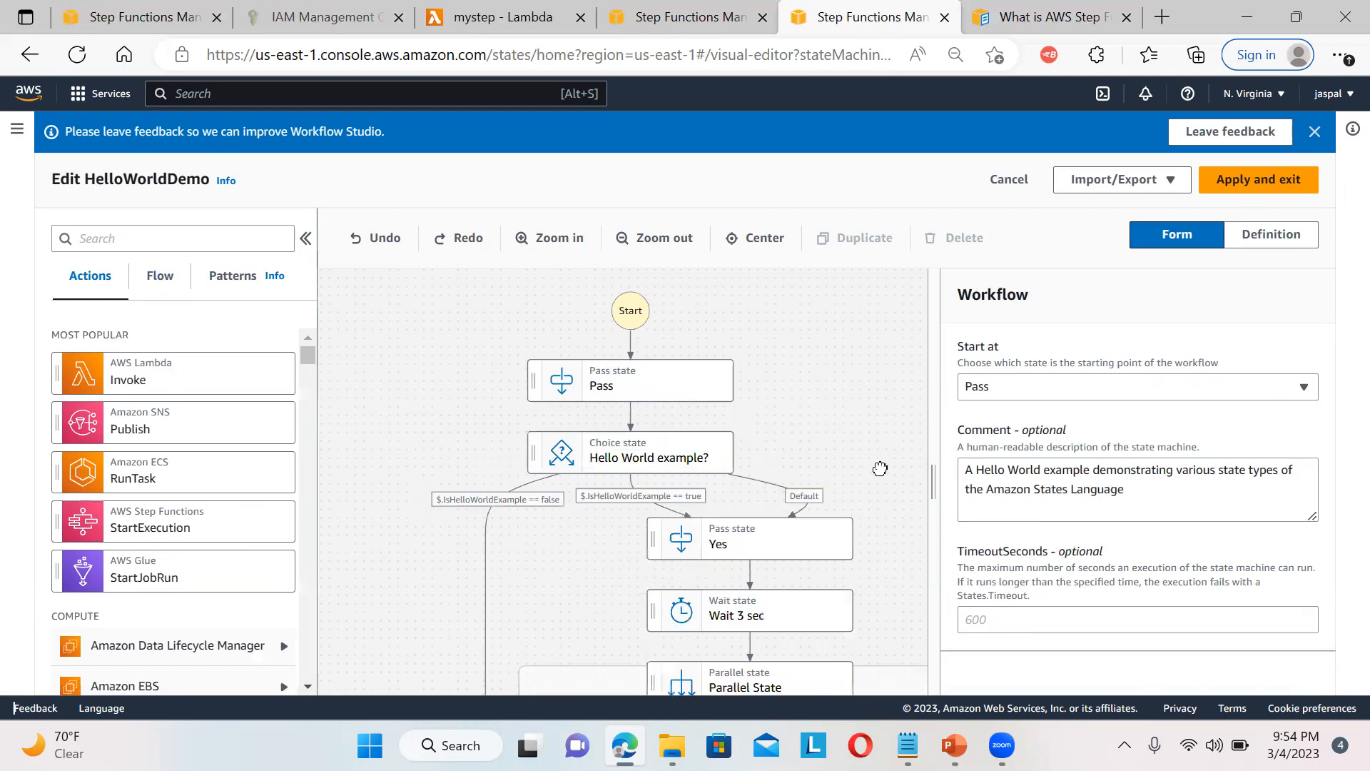
left_click_drag(178, 372, 612, 367)
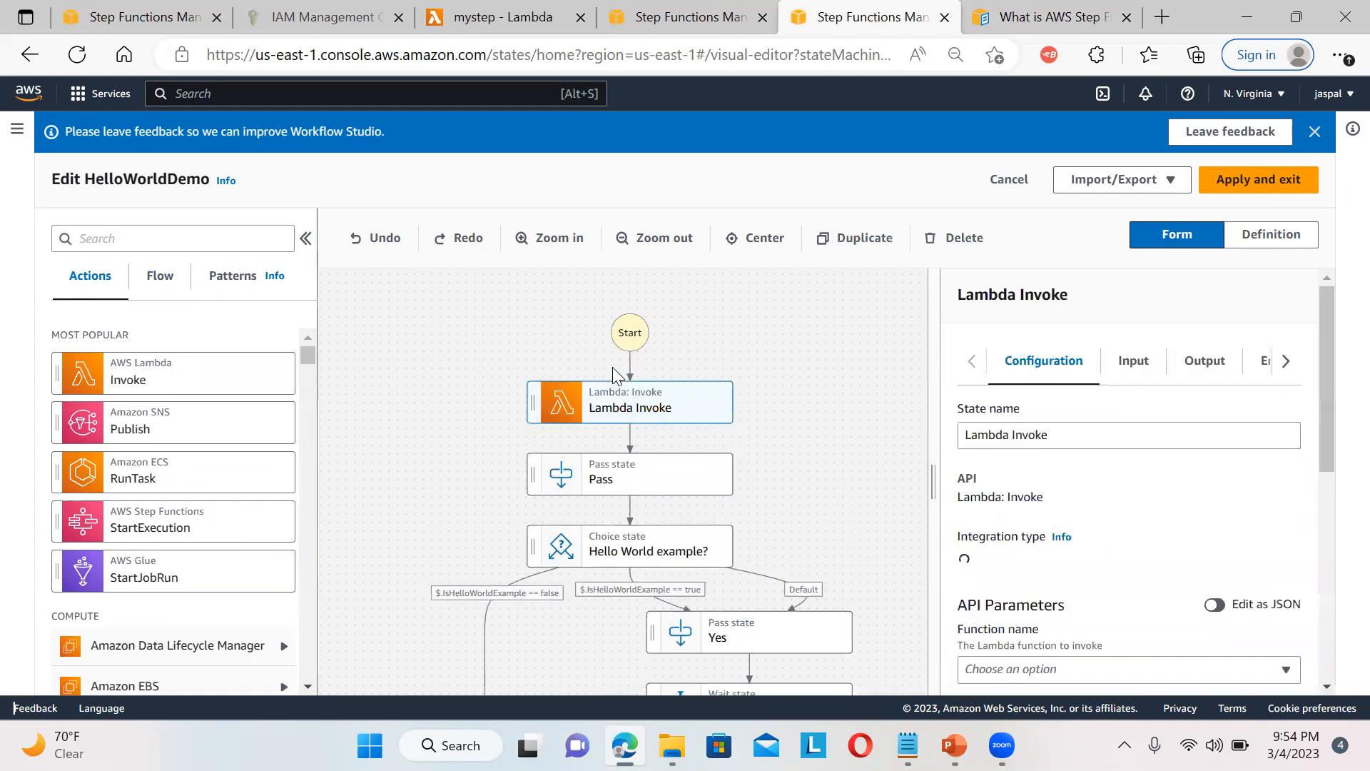
Set the Lambda Invoke state's function name to mystep:$LATEST
left_click_drag(1324, 337, 1332, 459)
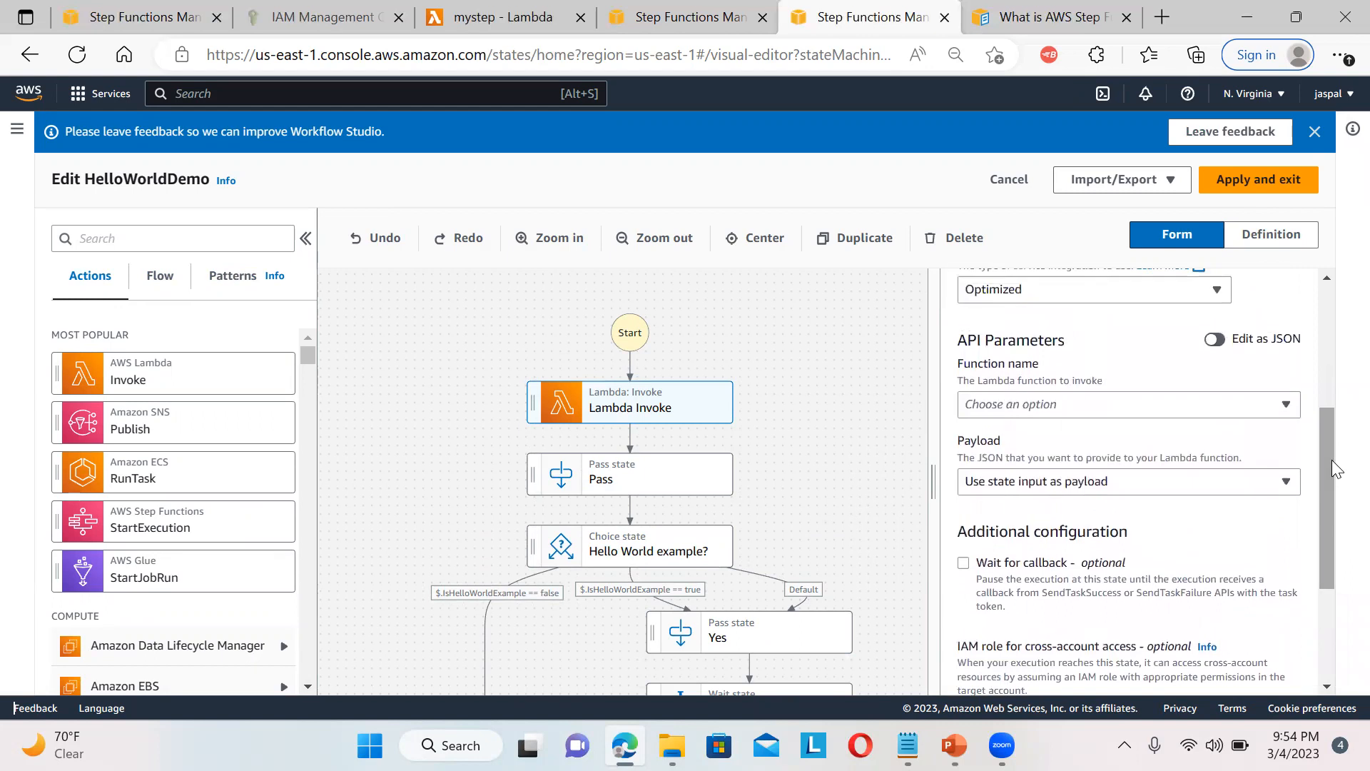
left_click(1245, 412)
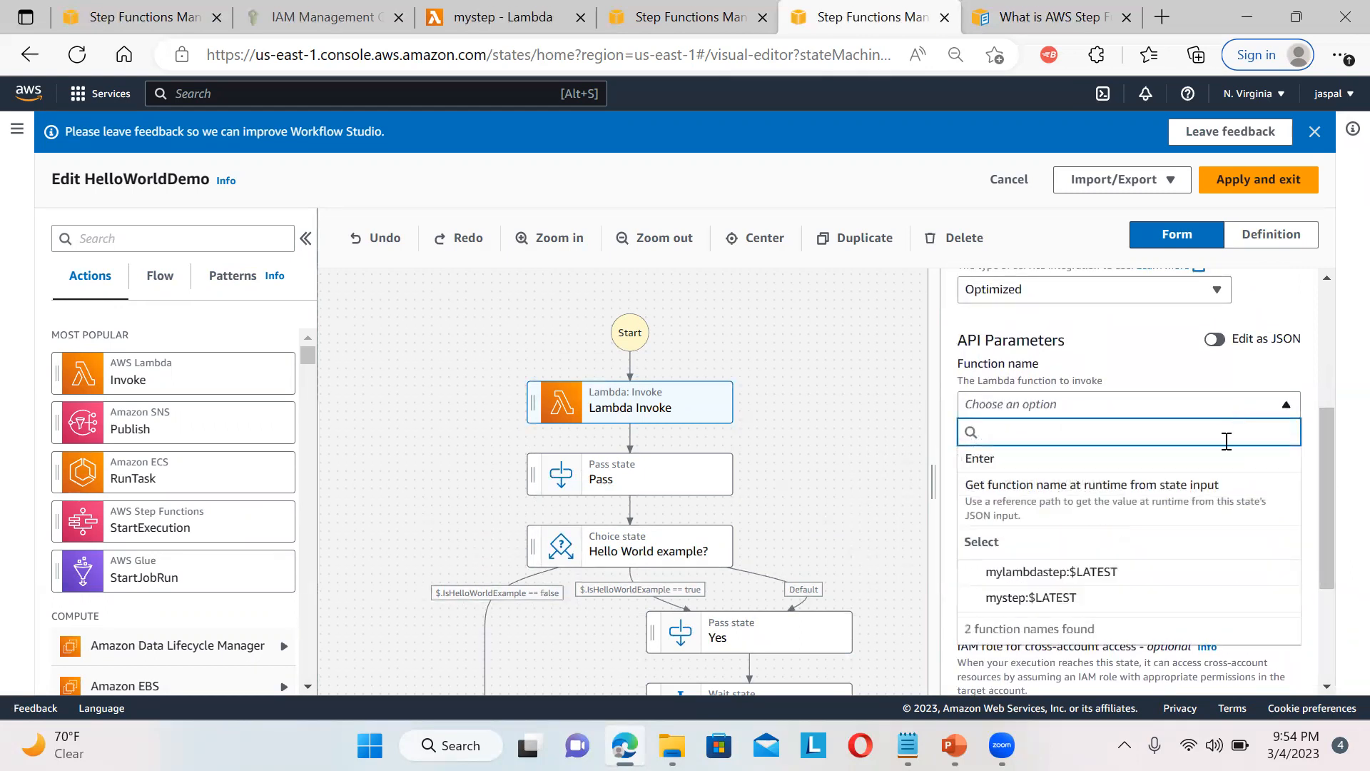
left_click(1032, 600)
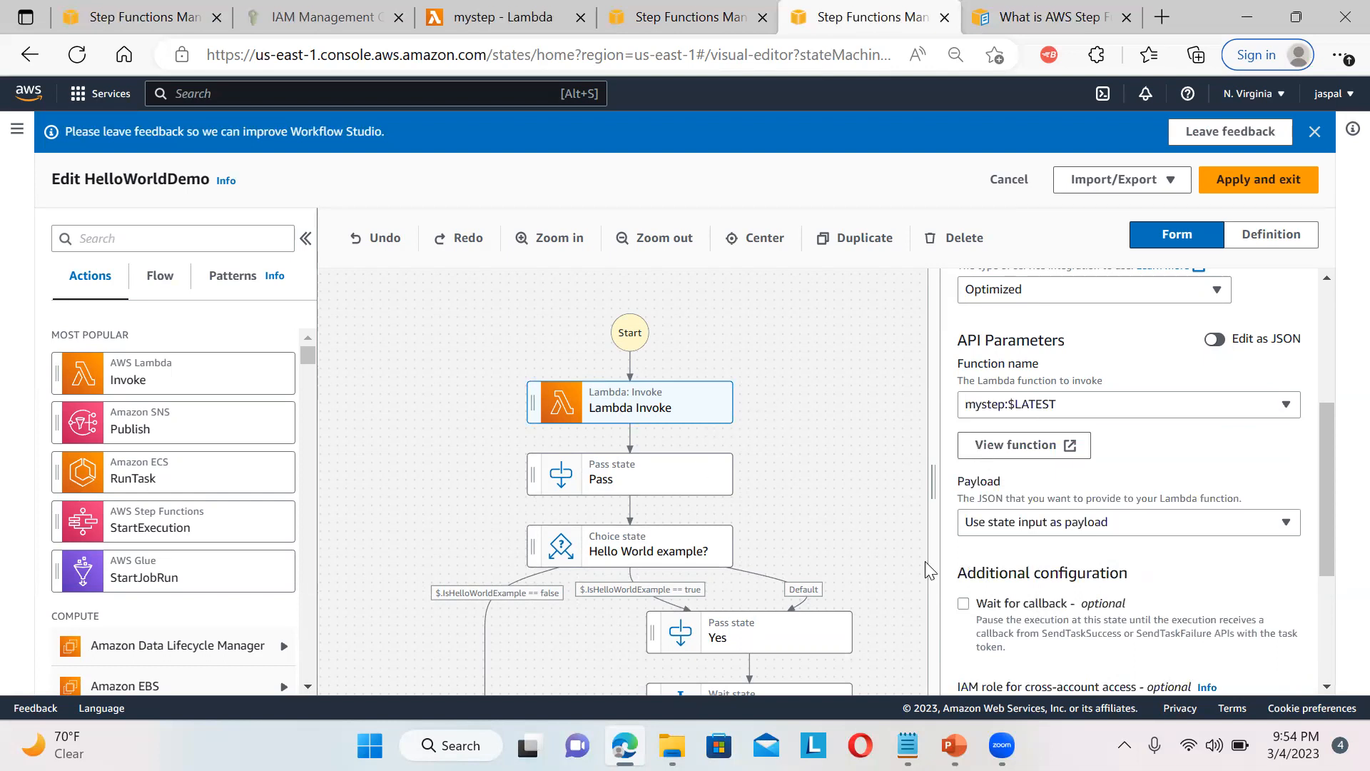
Choose Provide IAM role ARN for the Lambda Invoke state's cross-account access and review the other role option
left_click_drag(1326, 504, 1326, 607)
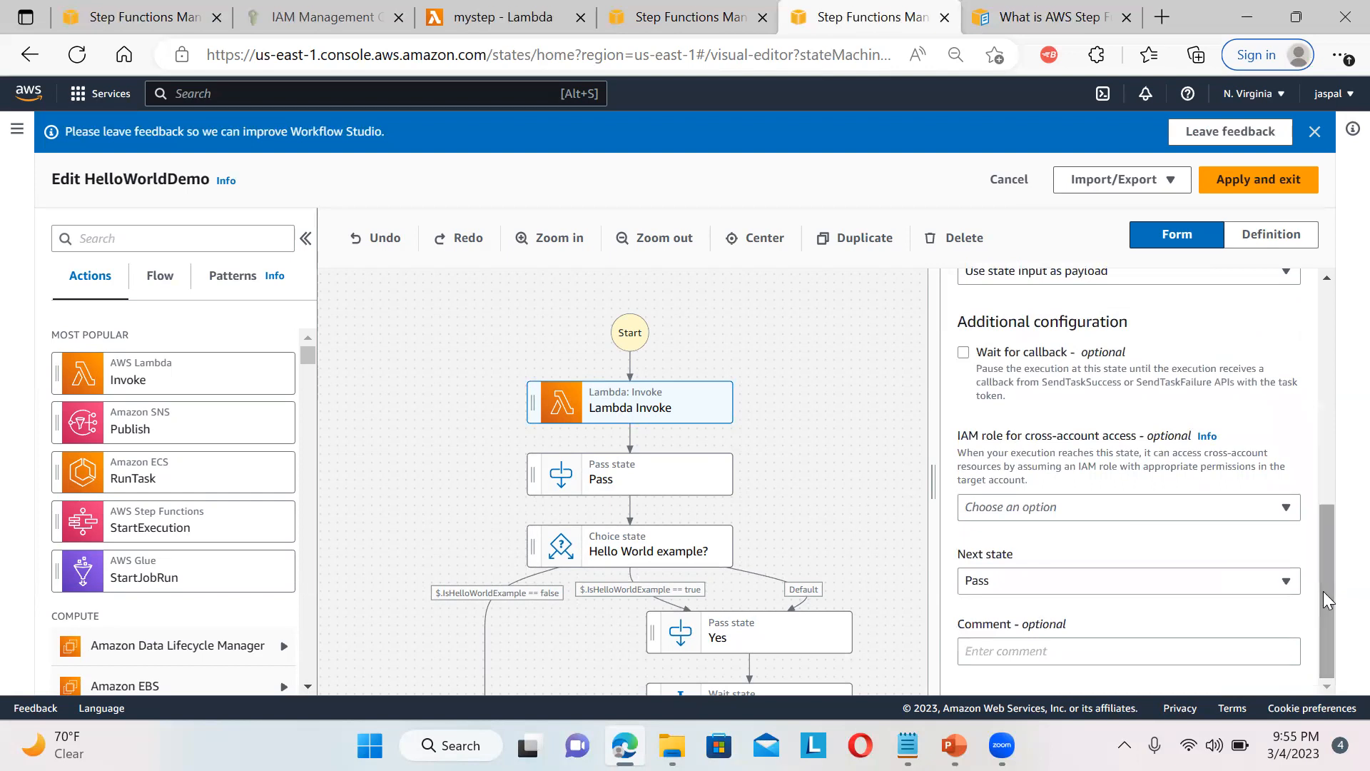
left_click(1284, 508)
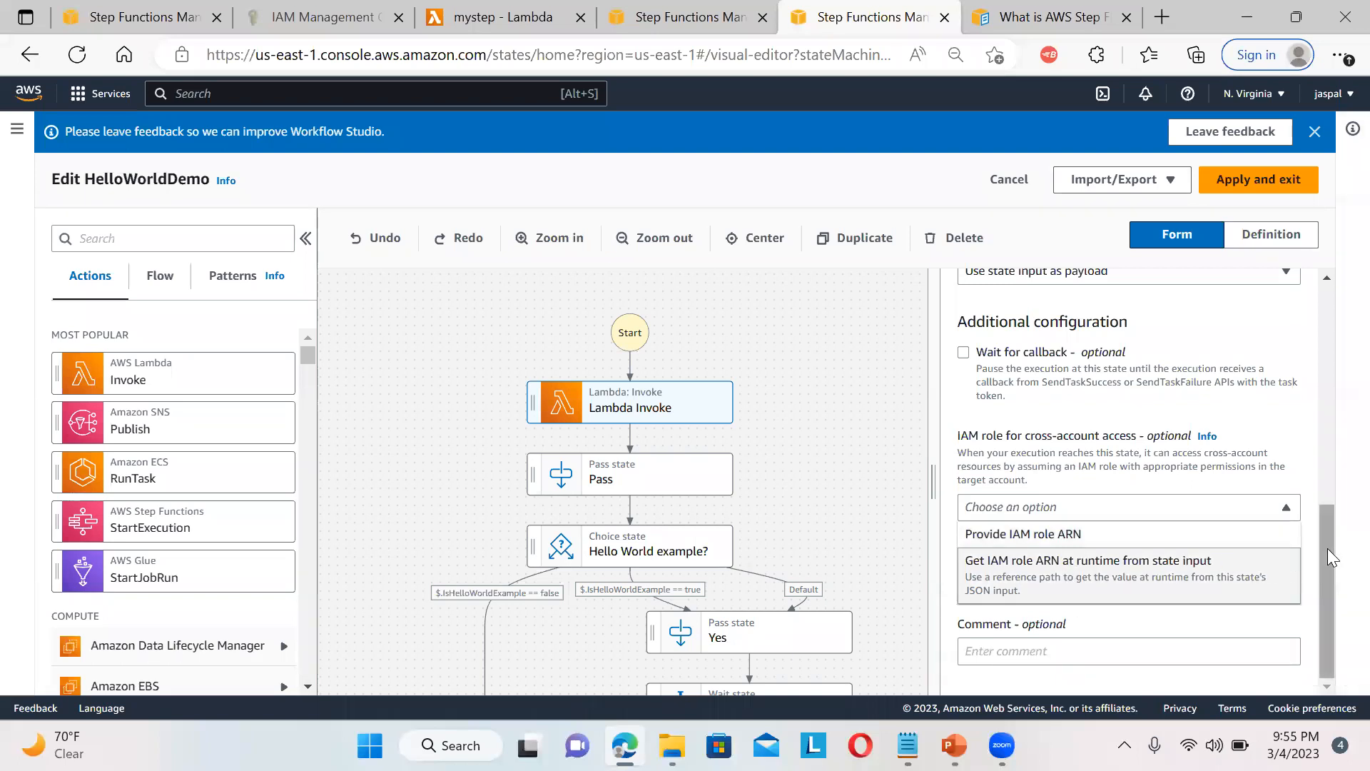
left_click_drag(1326, 549, 1318, 575)
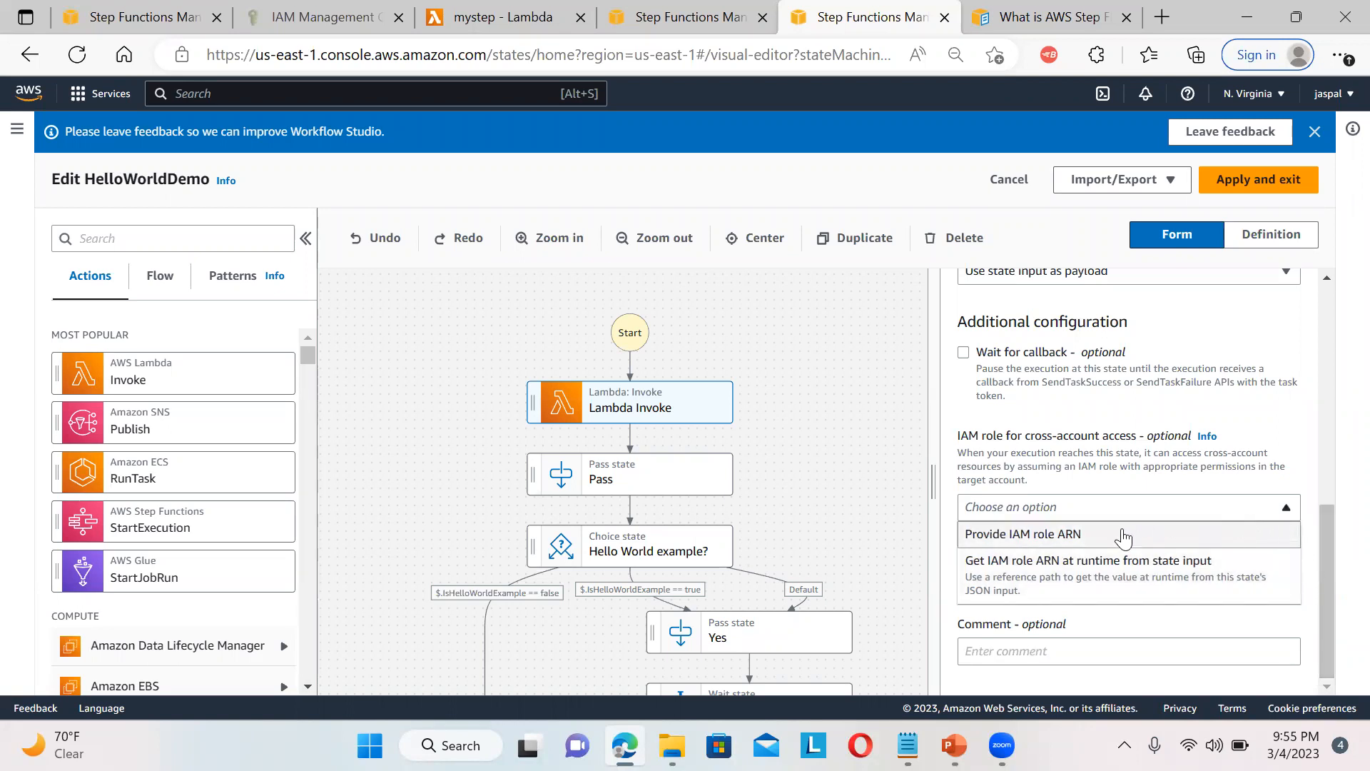
left_click(1118, 535)
left_click(1172, 543)
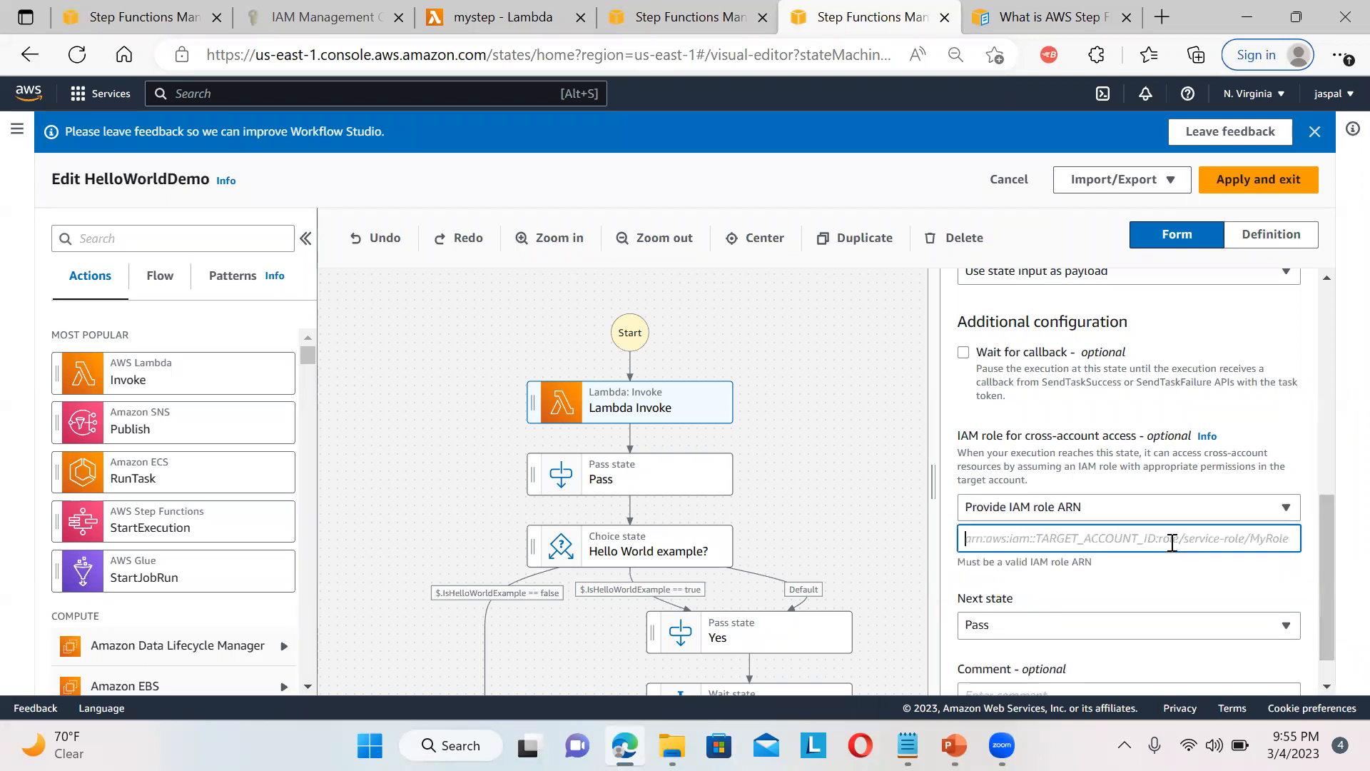
left_click(1286, 508)
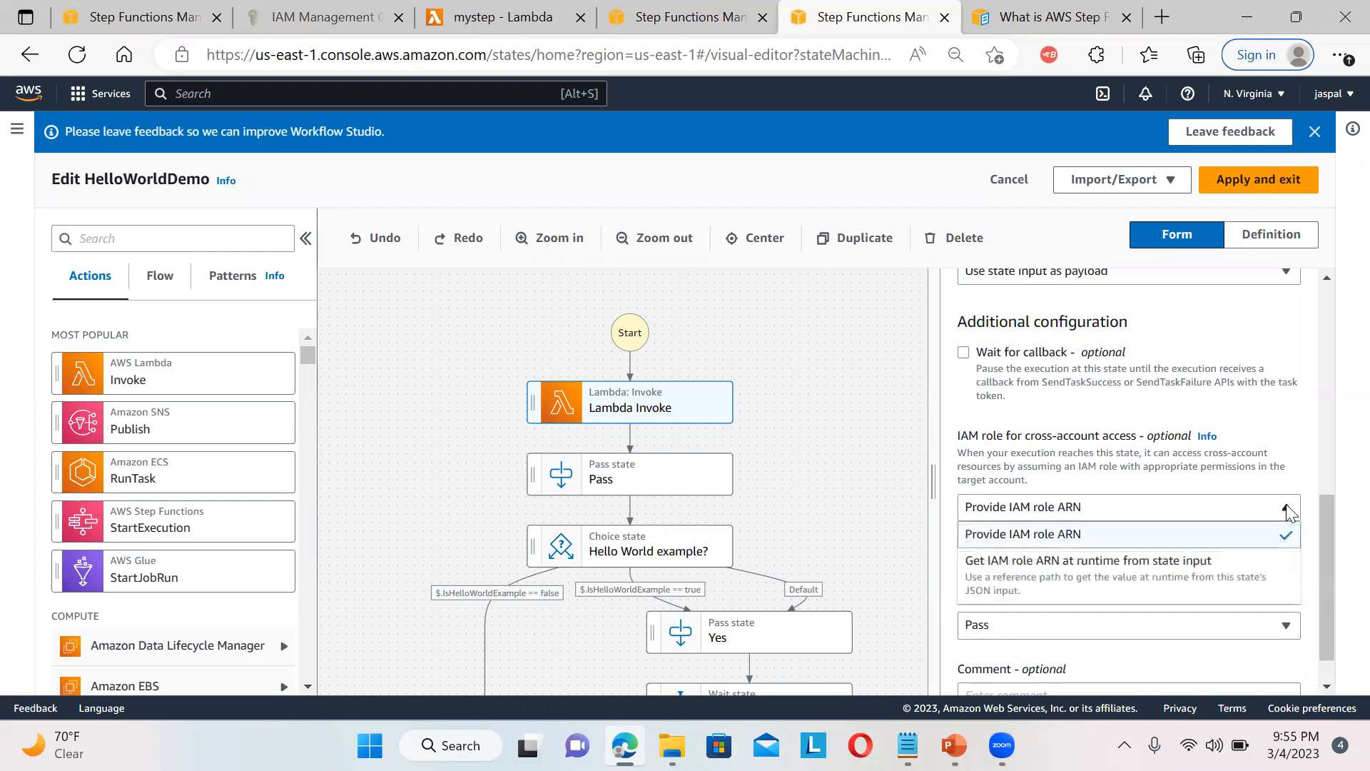
Leave the workflow editor, discarding the changes, and open the most recent execution of the HelloWorldDemo state machine
left_click(39, 62)
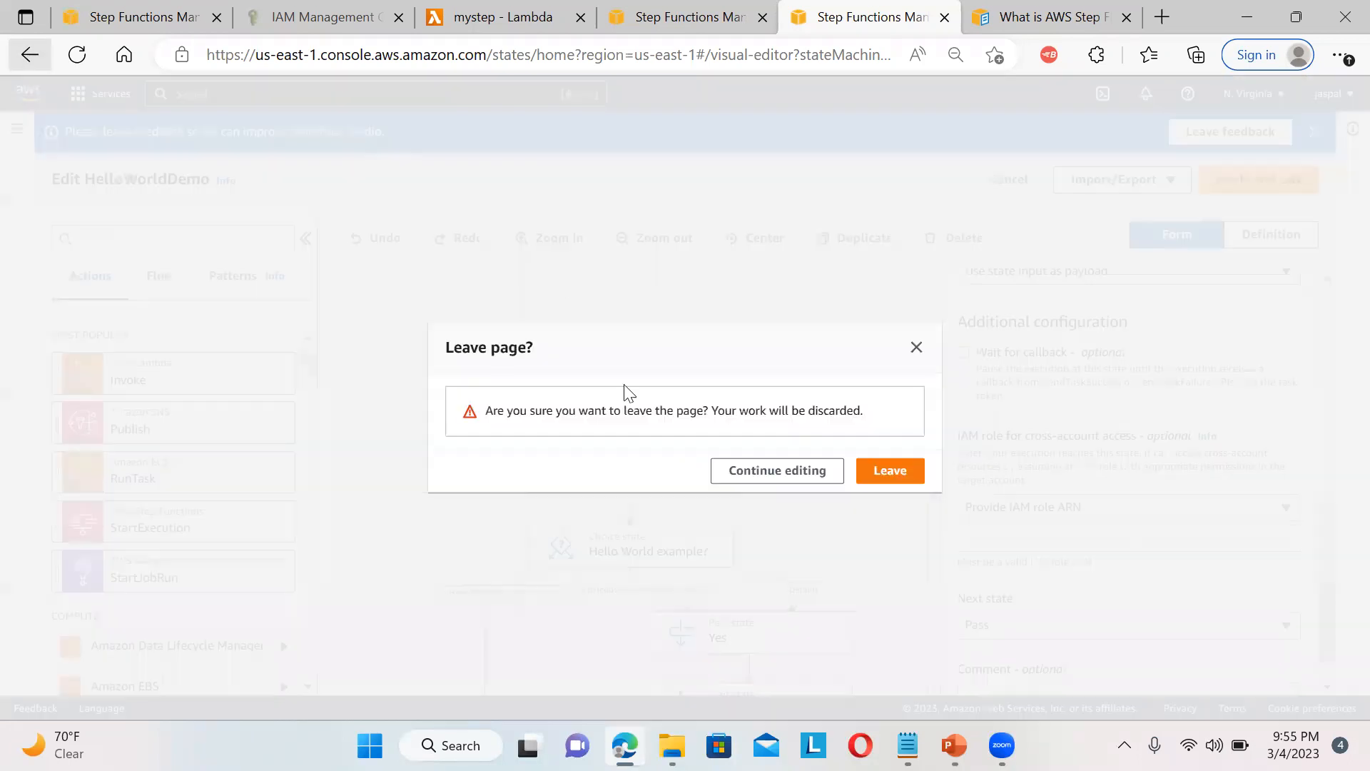
left_click(890, 471)
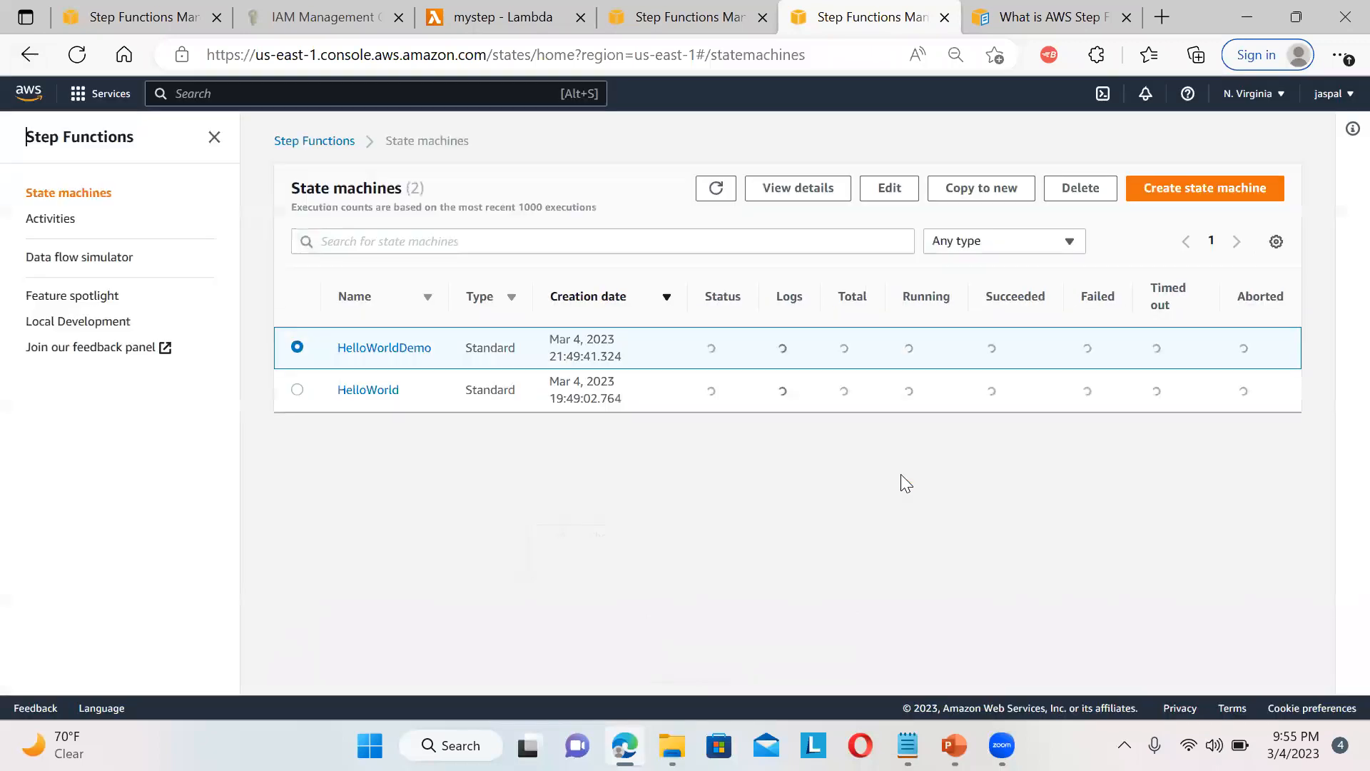
left_click(375, 353)
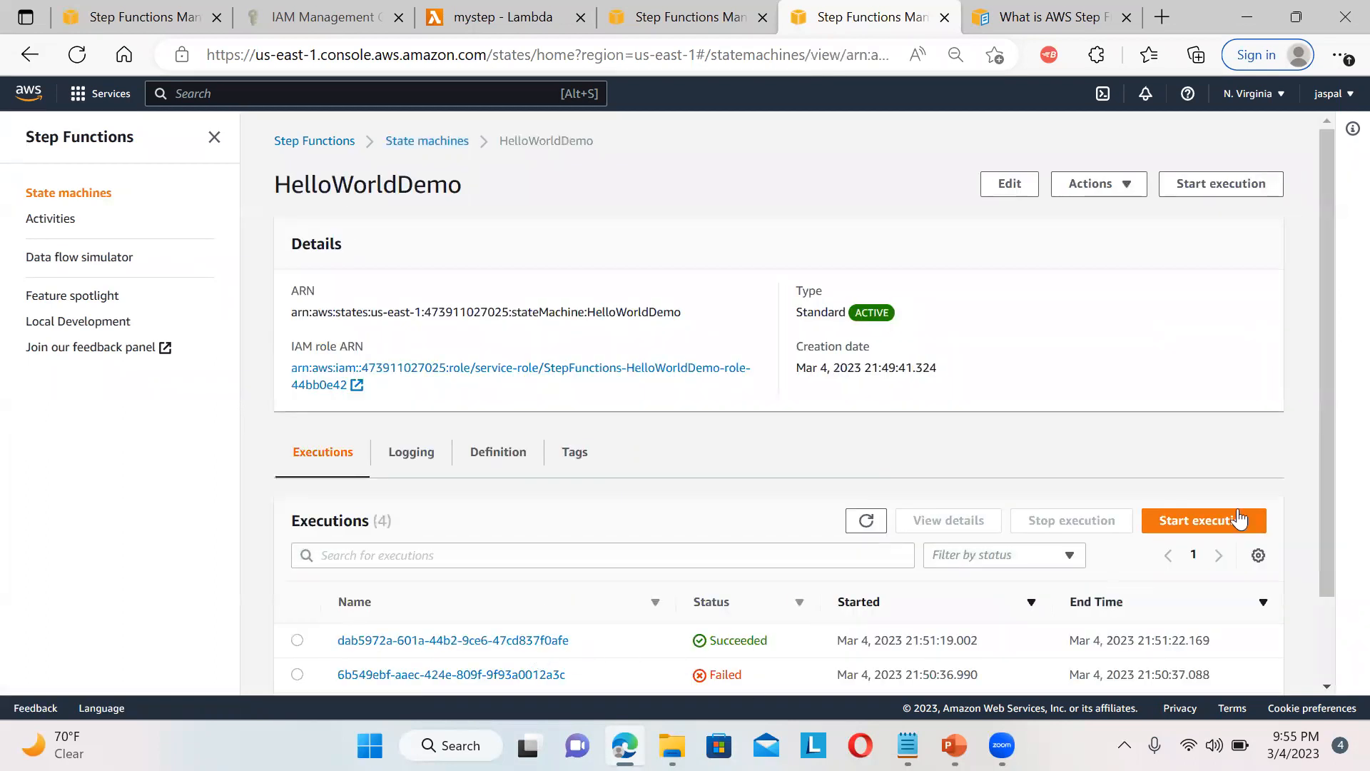
left_click_drag(1321, 372, 1328, 545)
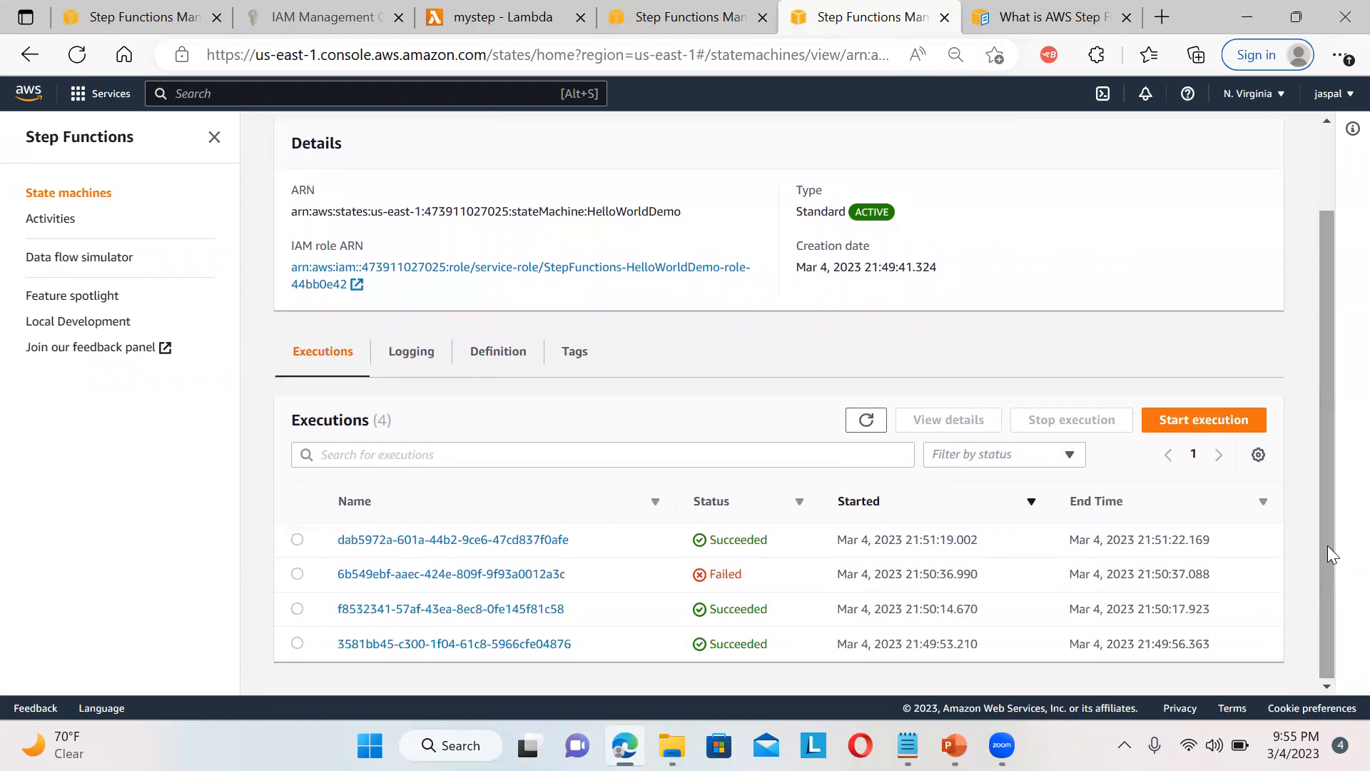
left_click(491, 539)
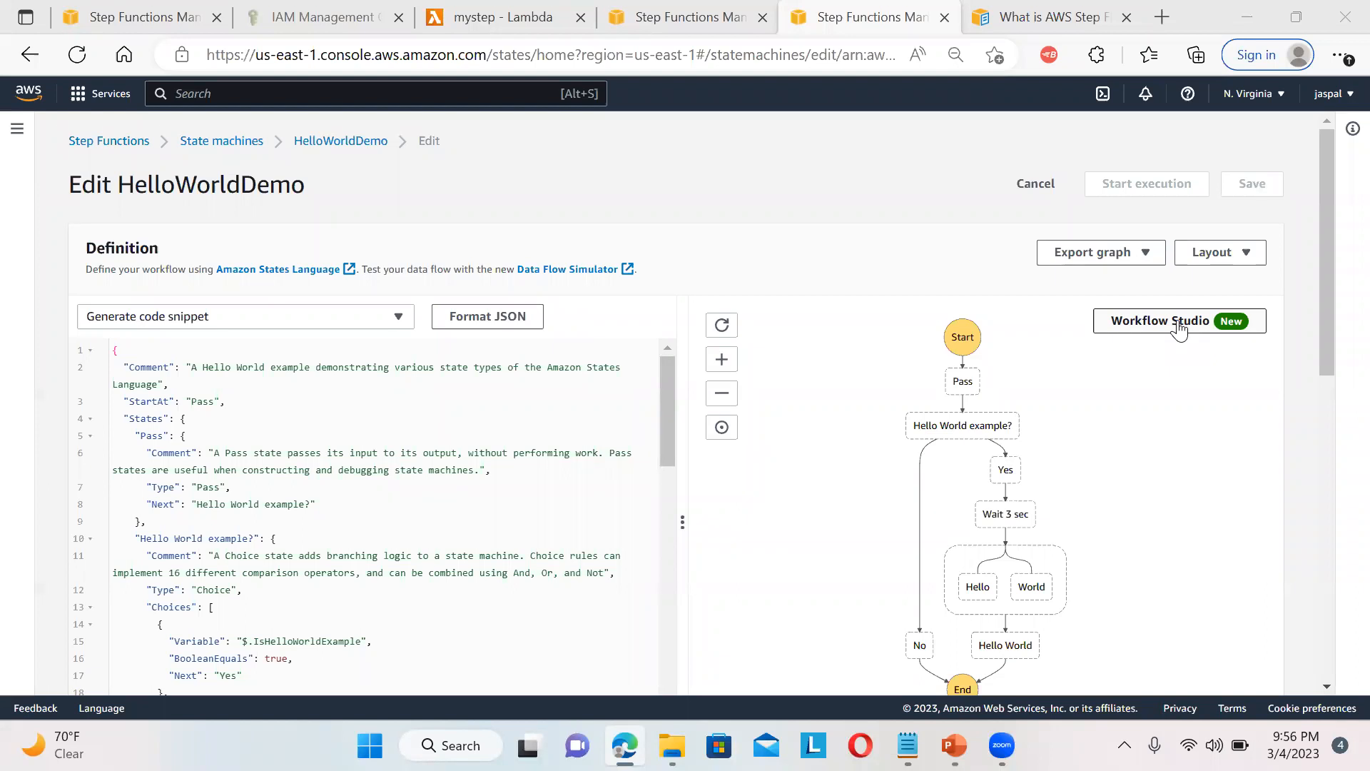
Reopen HelloWorldDemo in Workflow Studio and place an AWS Lambda Invoke action between the Pass and Hello World example? states
left_click(1177, 323)
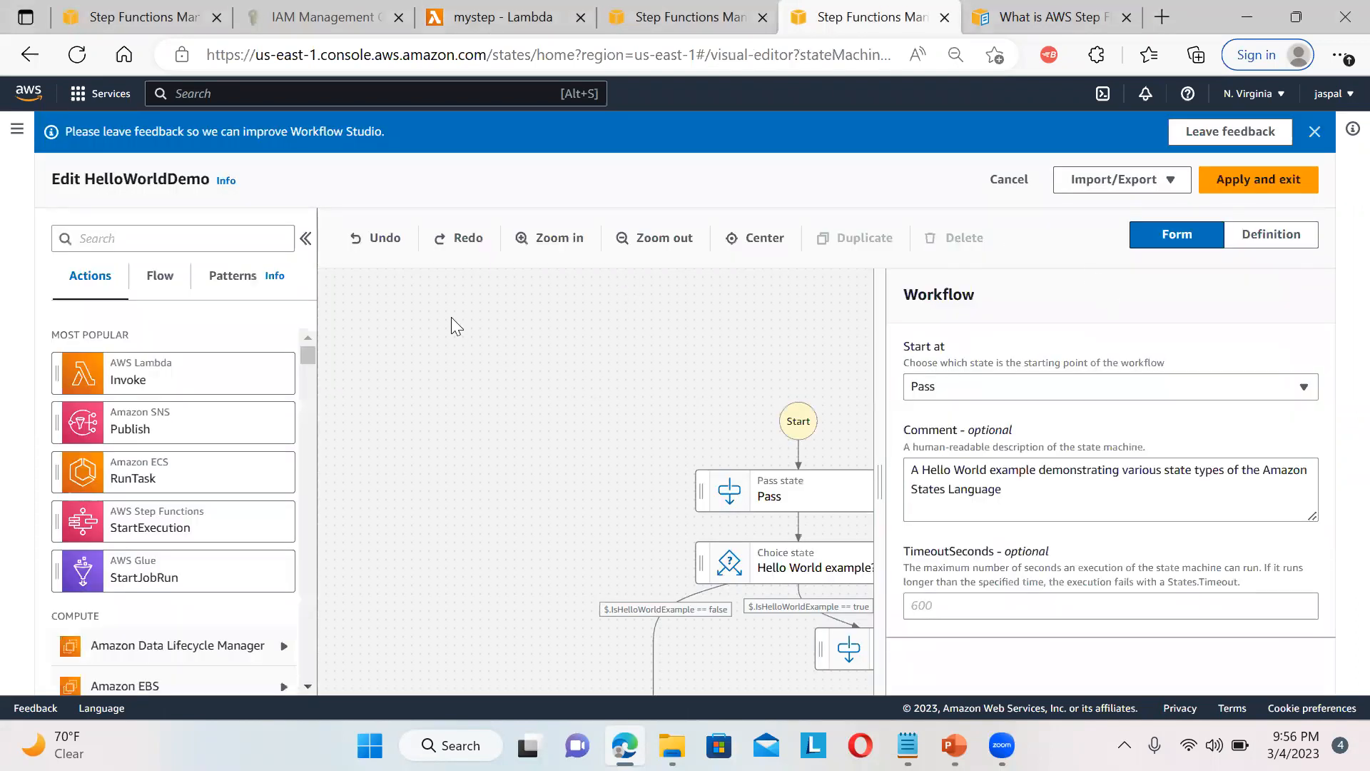
left_click_drag(146, 385, 628, 408)
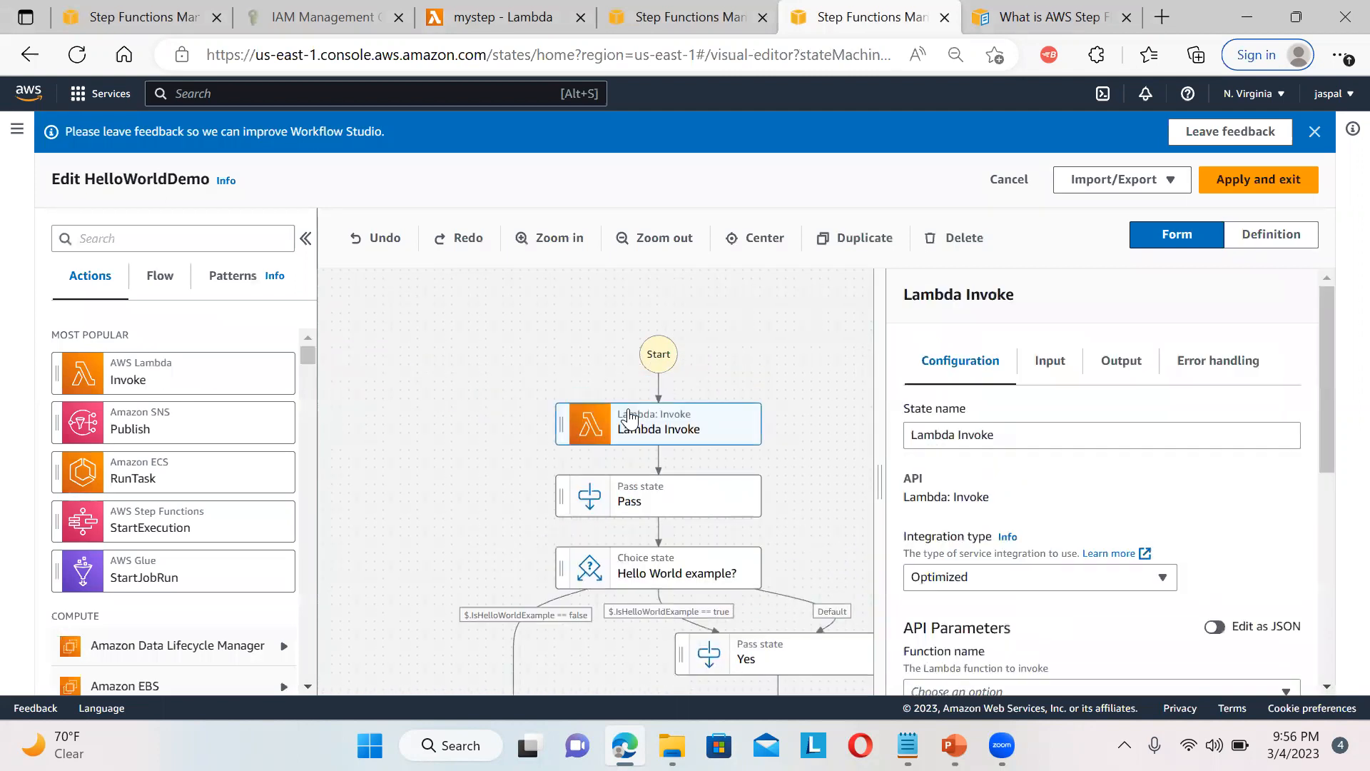
left_click_drag(1325, 371, 1333, 614)
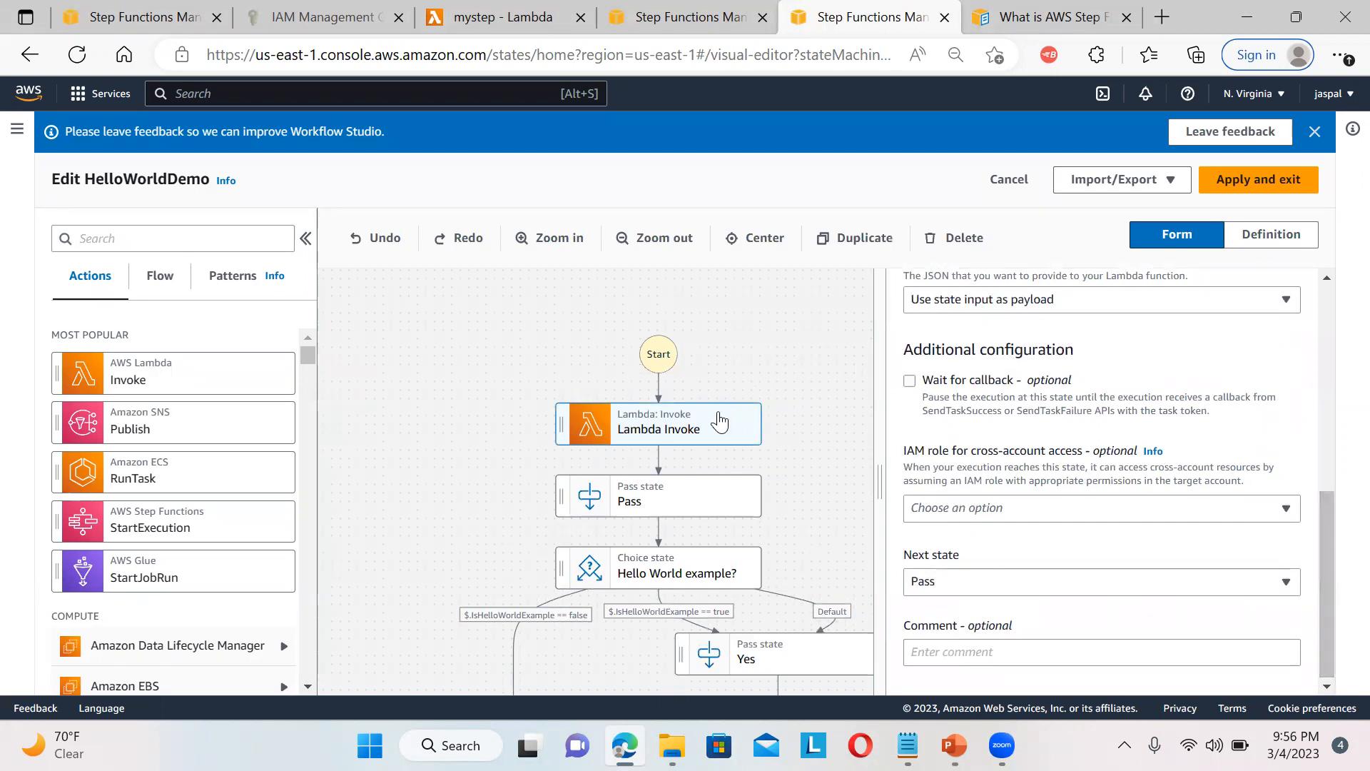
left_click_drag(719, 422, 711, 525)
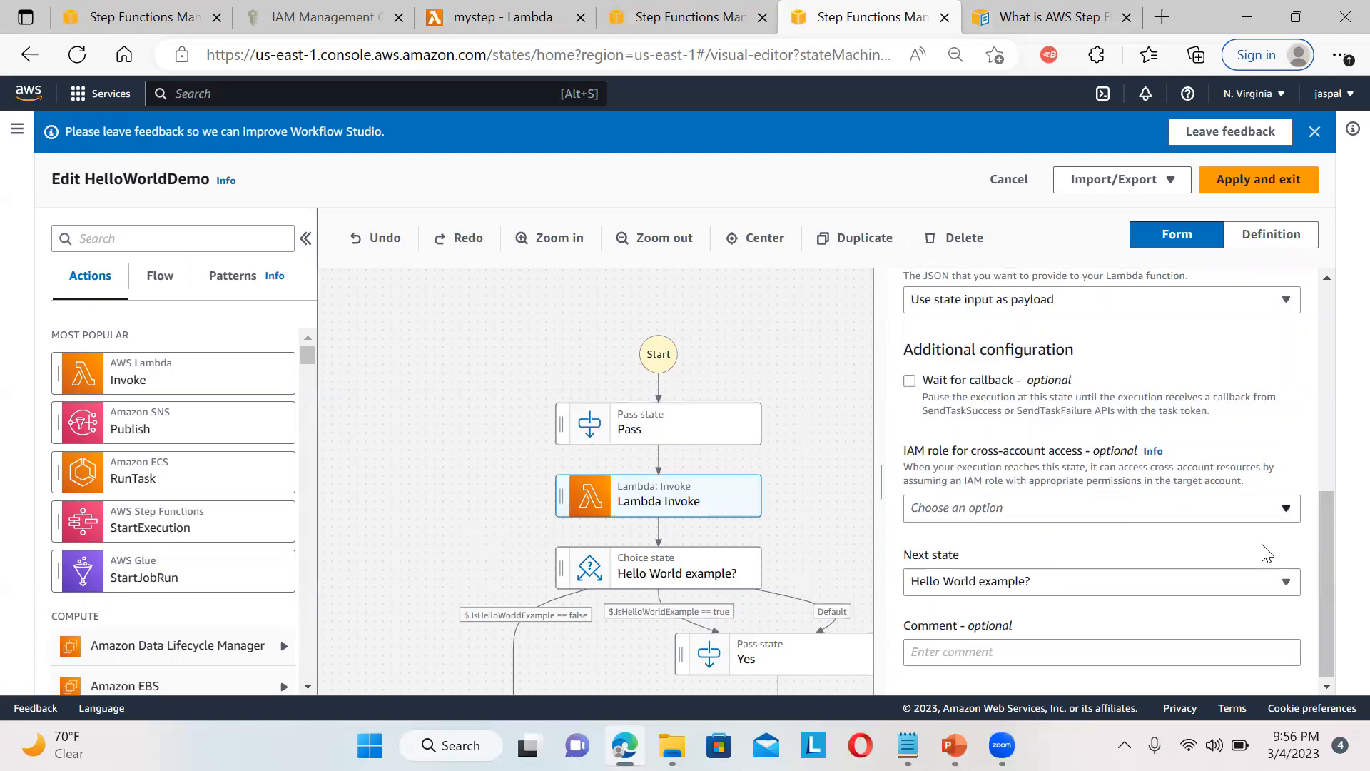
Try to apply the workflow changes without specifying a function for the Lambda Invoke state
mouse_move(1329, 511)
left_mouse_down()
mouse_move(1337, 587)
mouse_move(1339, 514)
left_mouse_up()
left_click(1226, 184)
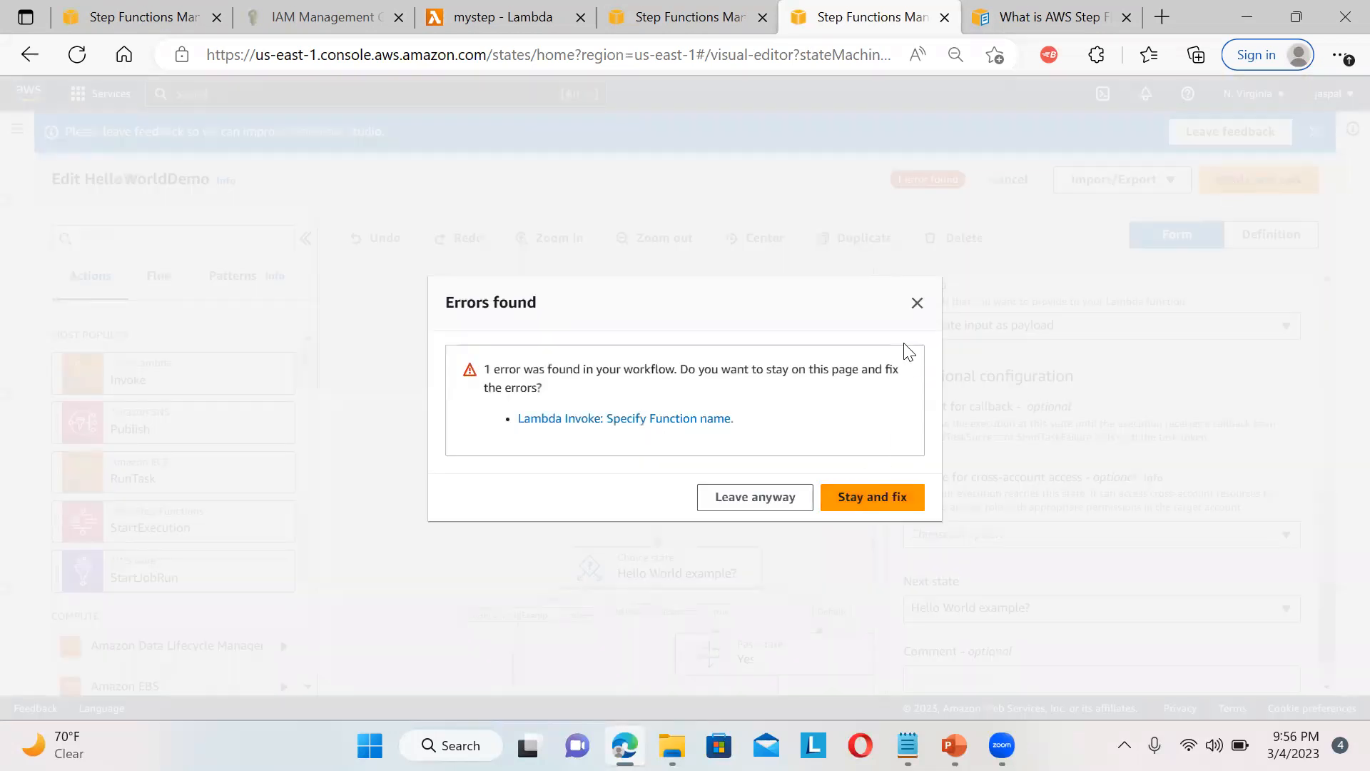
left_click(917, 304)
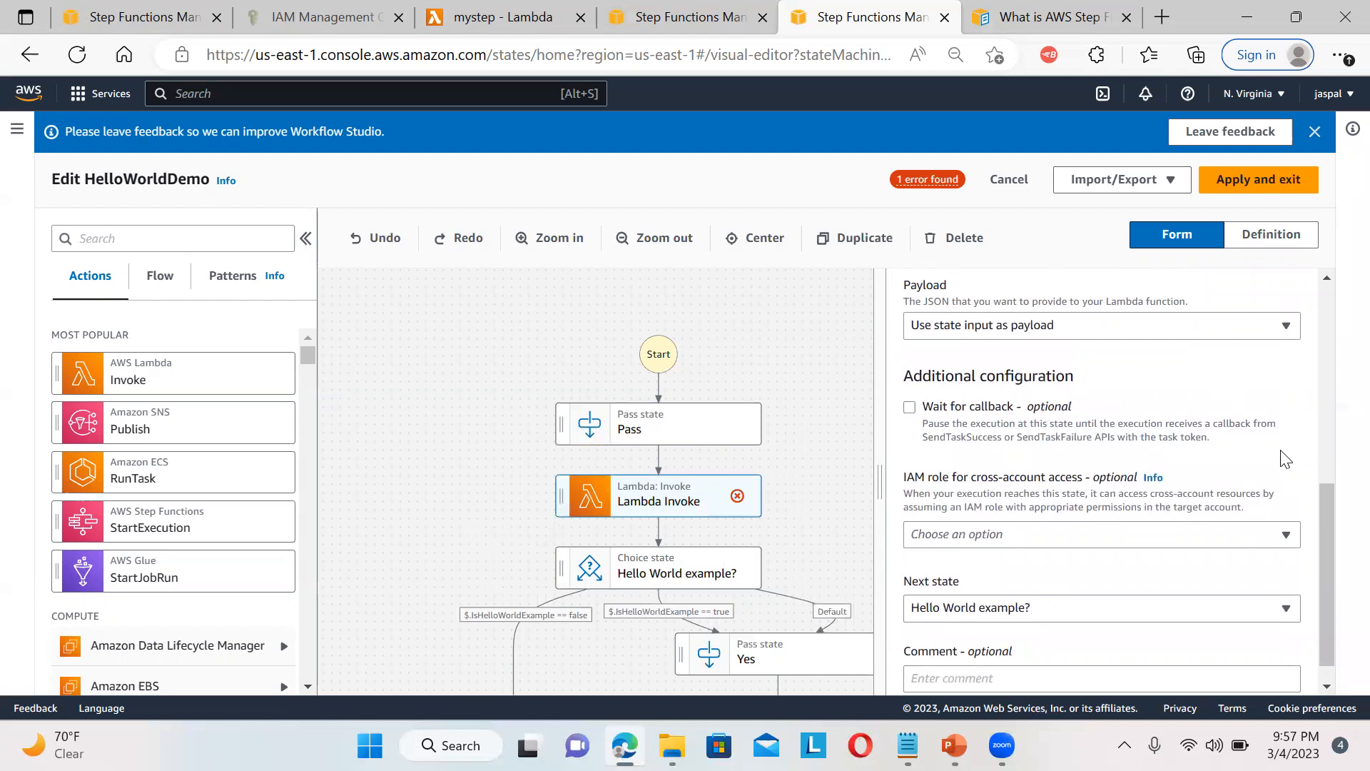
Set the Lambda Invoke state's function name to mystep:$LATEST and apply the workflow changes to the HelloWorldDemo definition
left_click_drag(1321, 547, 1312, 223)
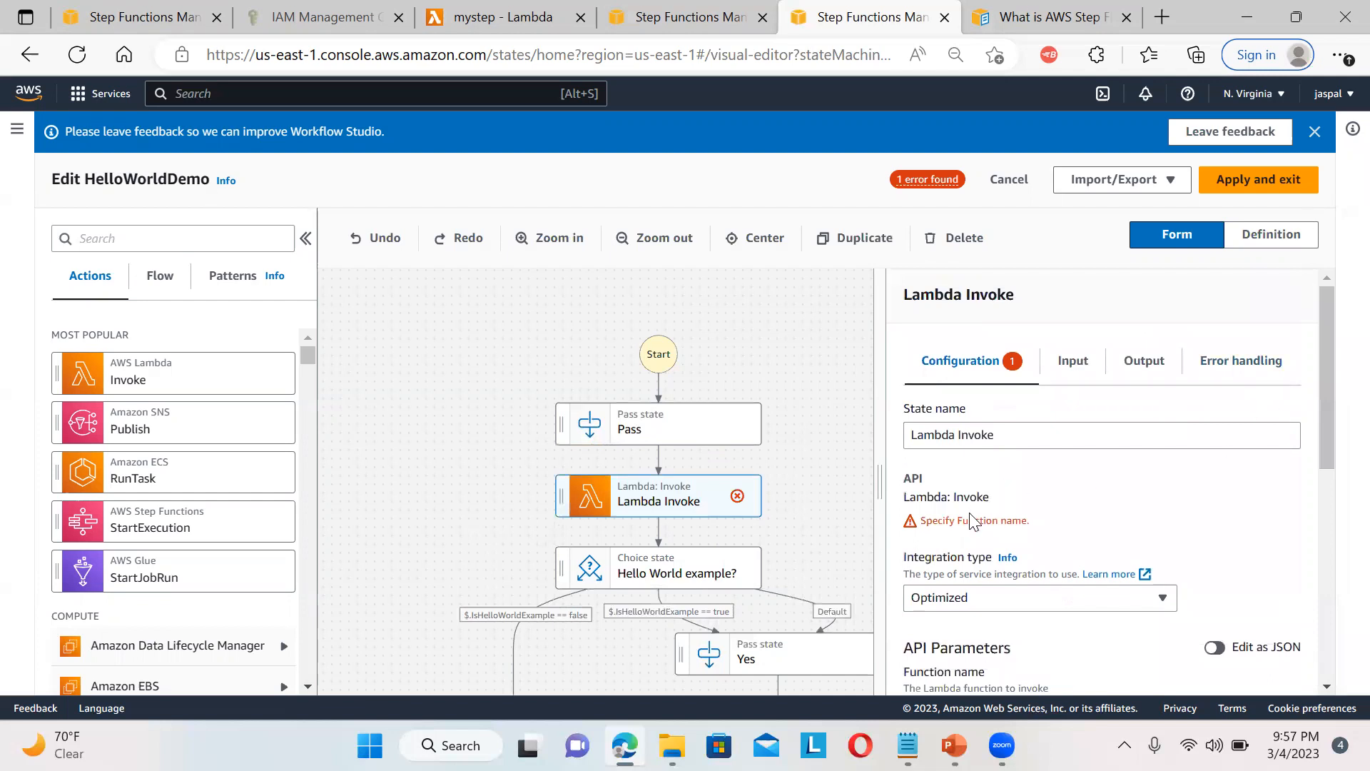
left_click_drag(1332, 391, 1332, 500)
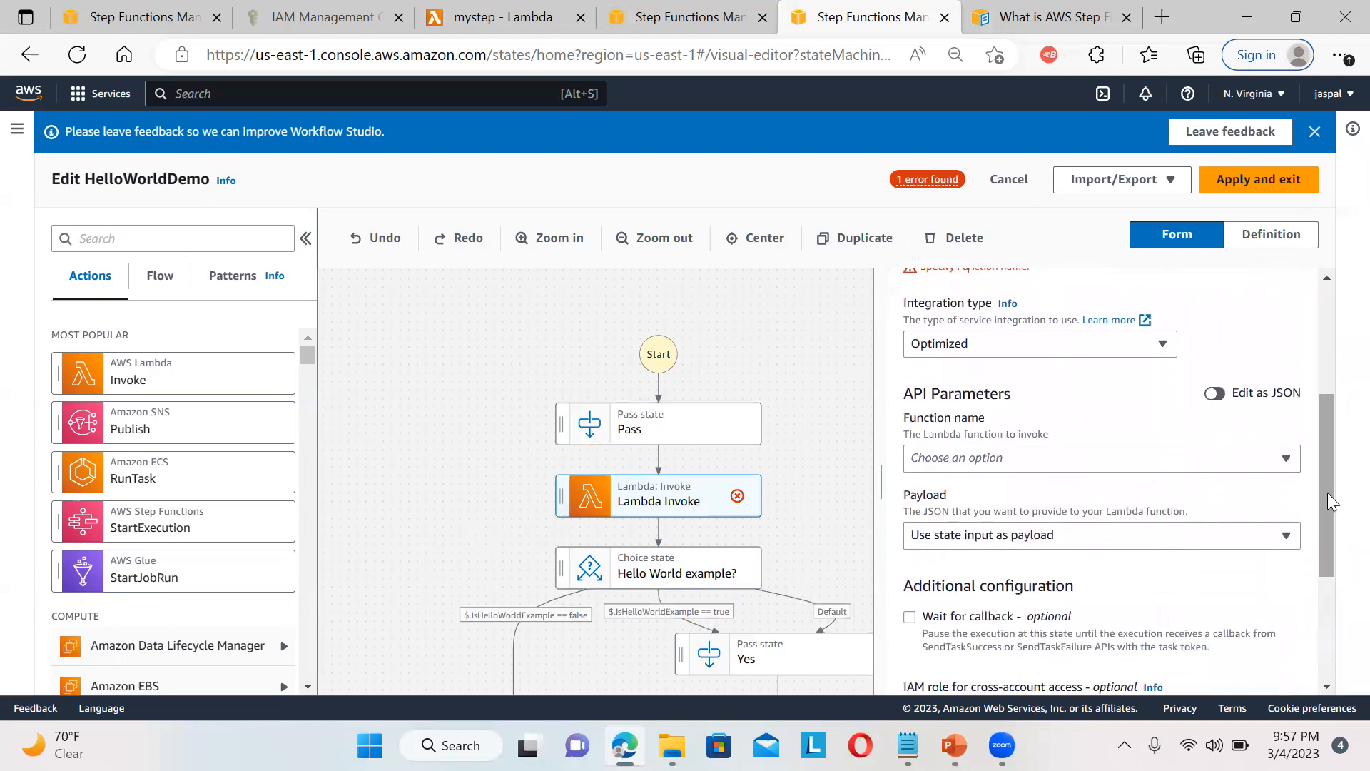
left_click(1285, 460)
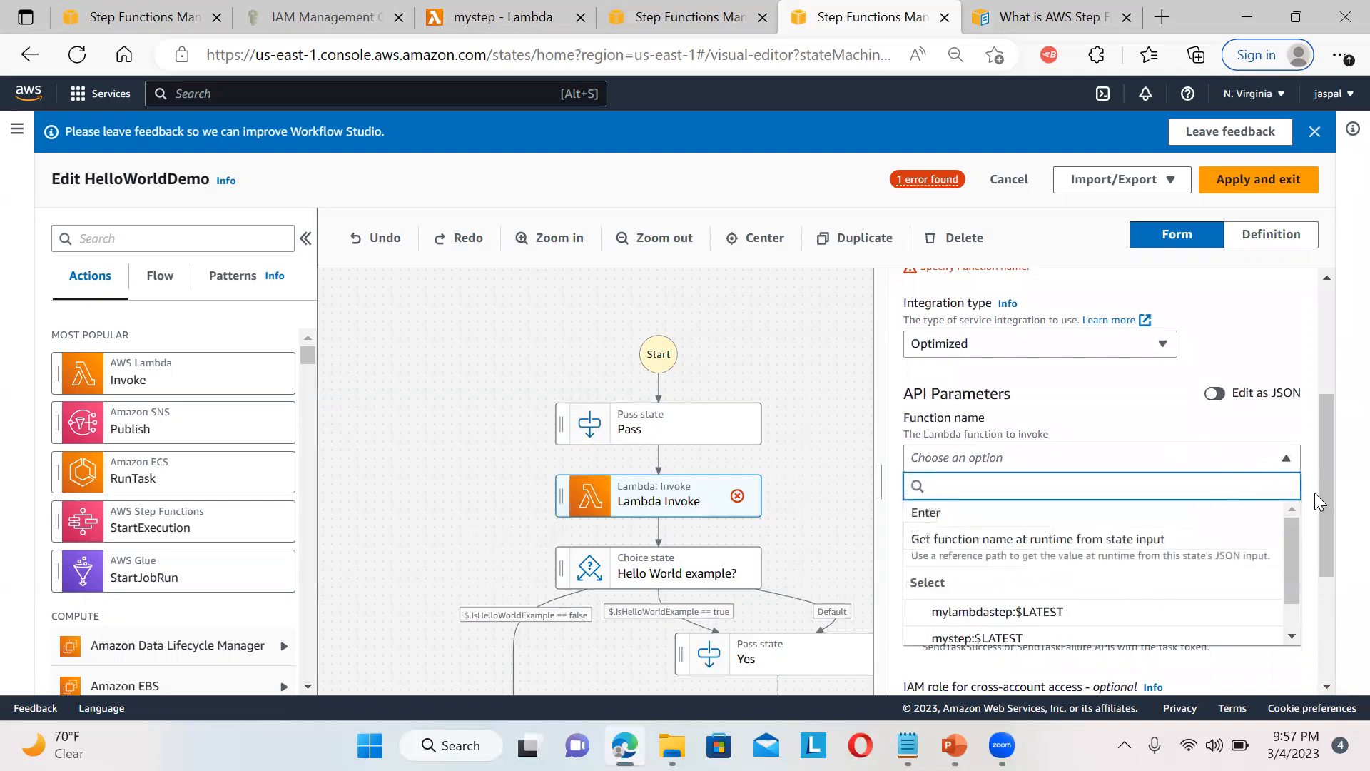
left_click_drag(1325, 494, 1327, 559)
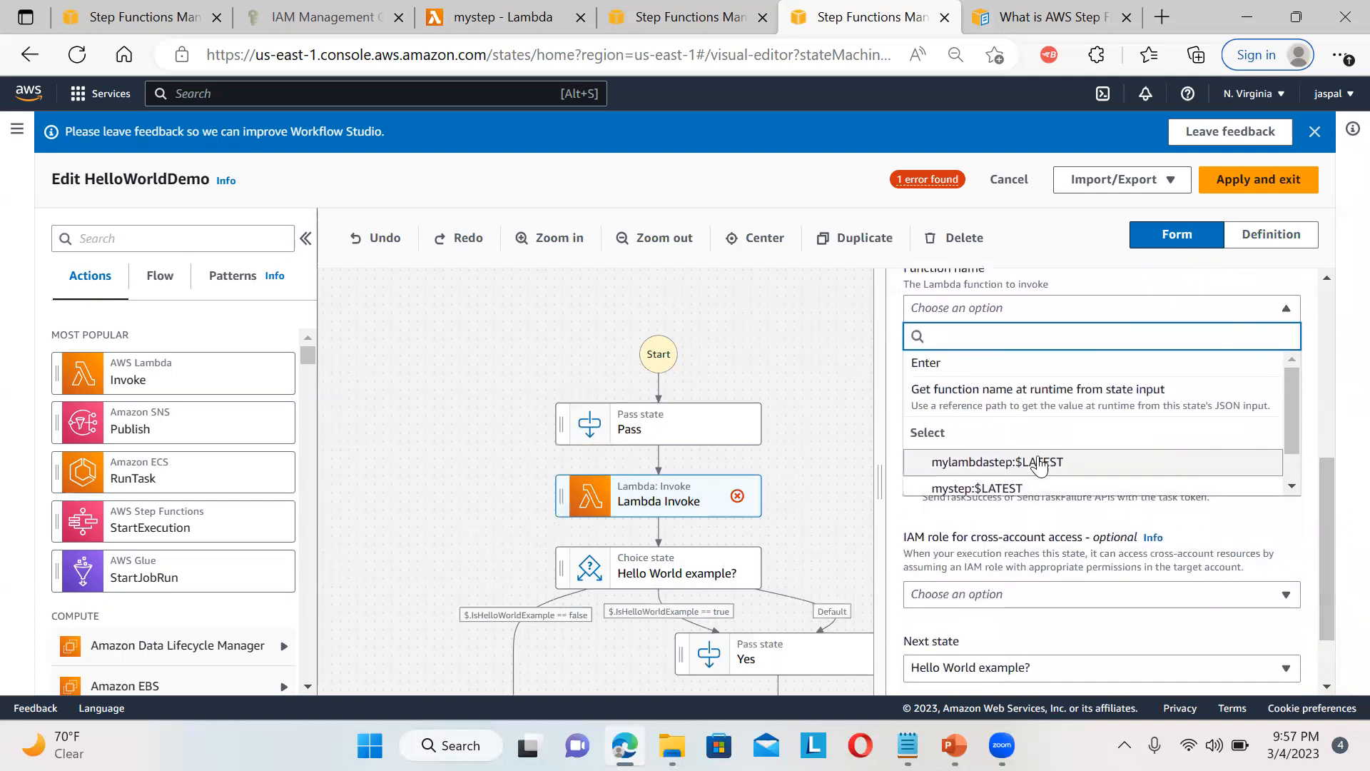
left_click(1009, 488)
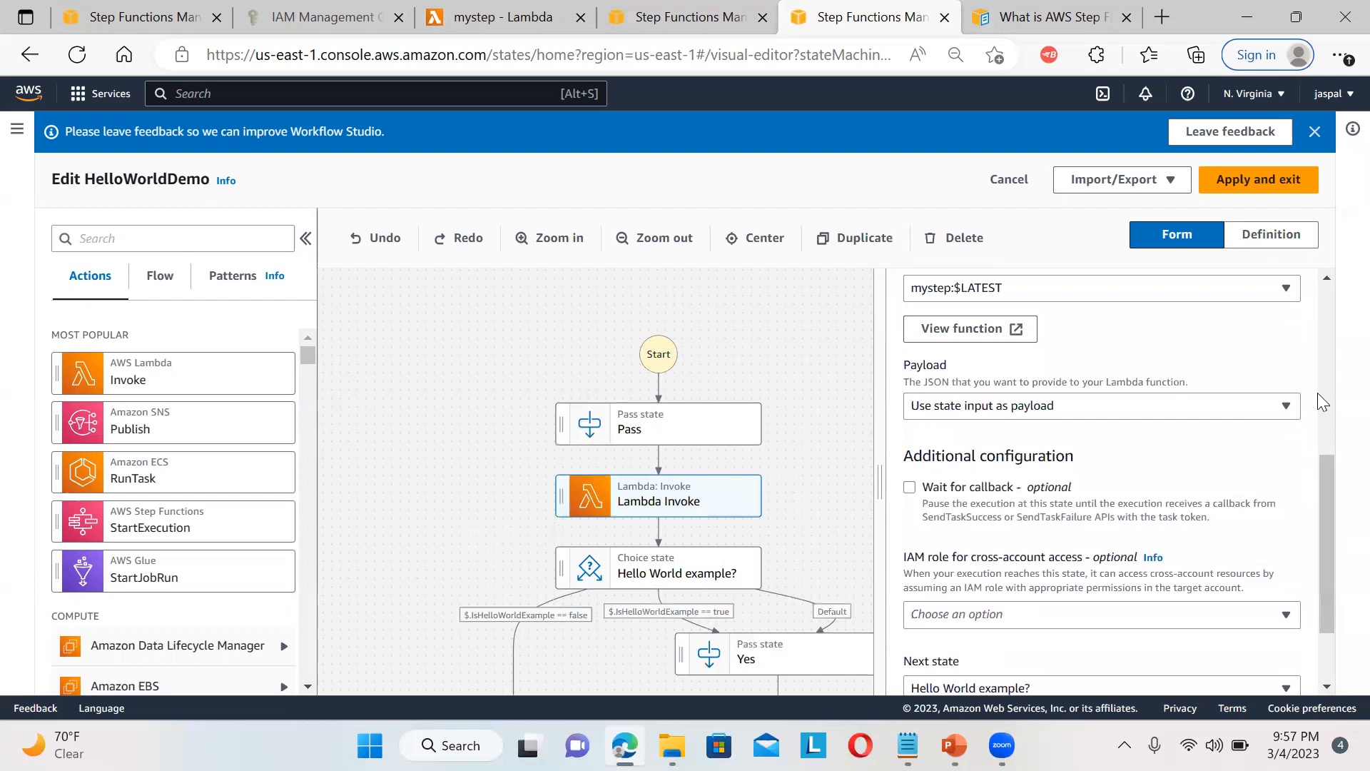
left_click(1231, 182)
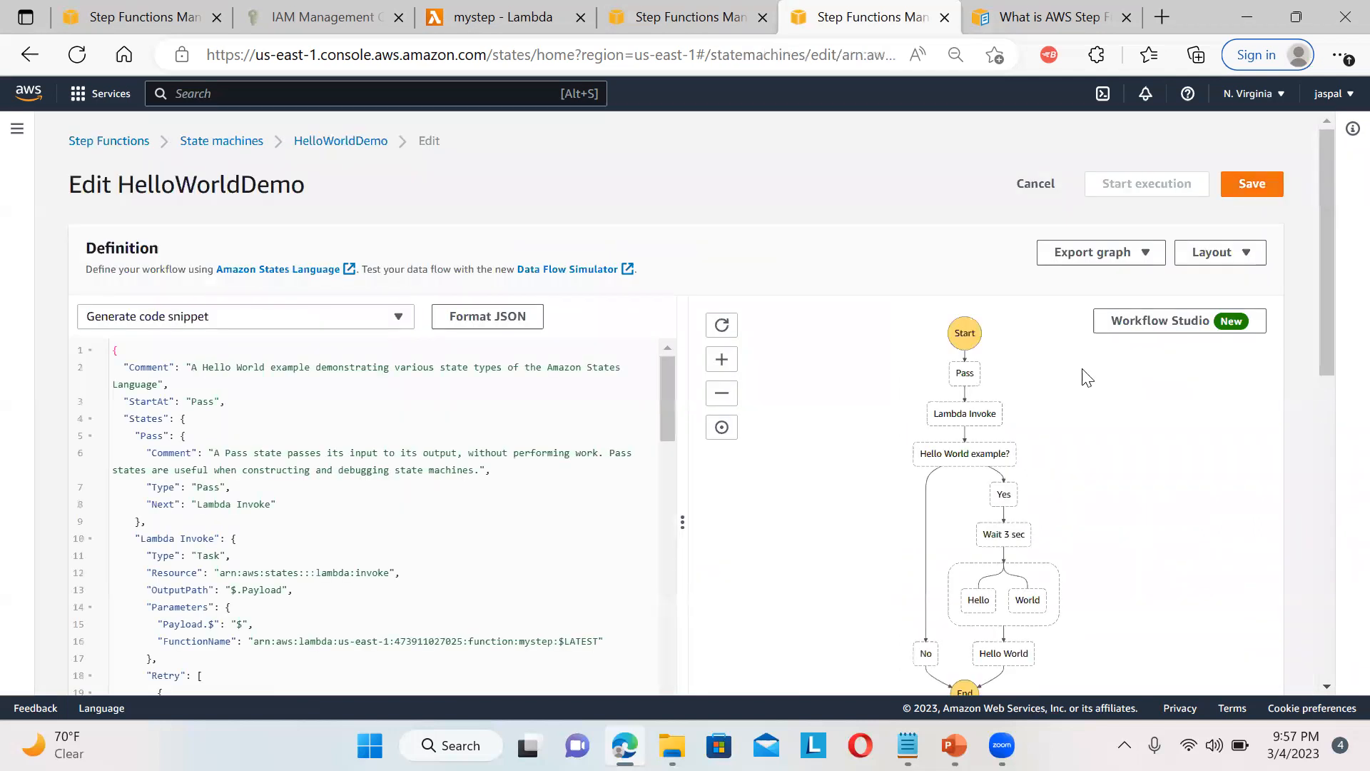
Switch to the mystep Lambda function and examine the handler code in index.js
left_click(500, 9)
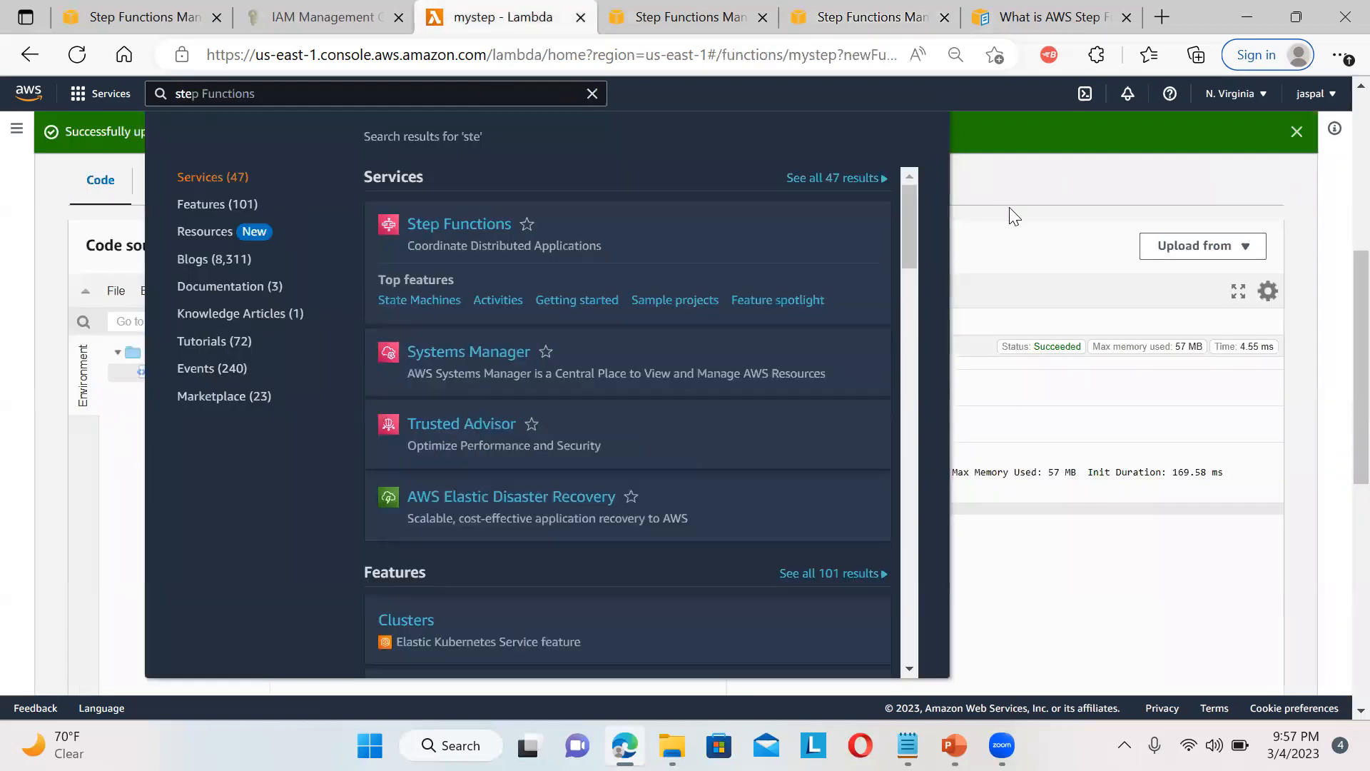
left_click(1009, 207)
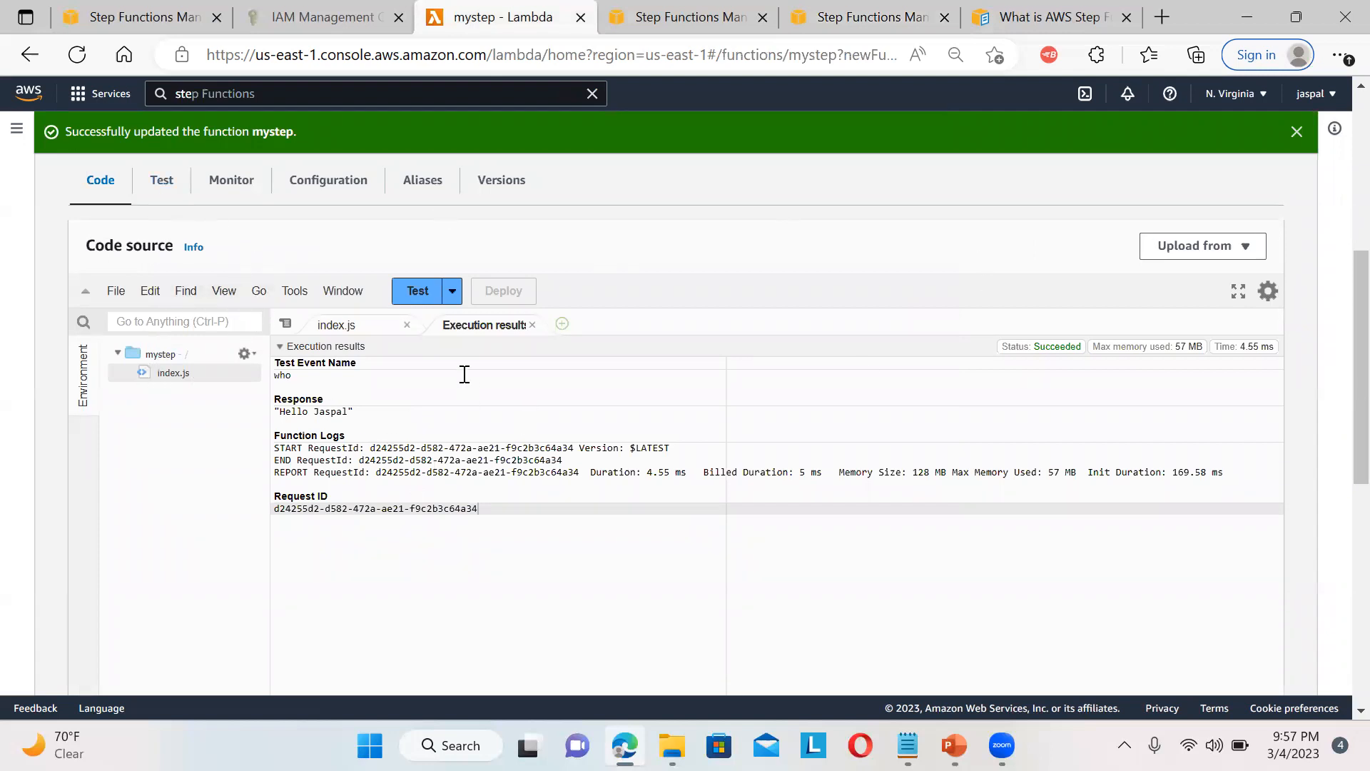
double_click(173, 377)
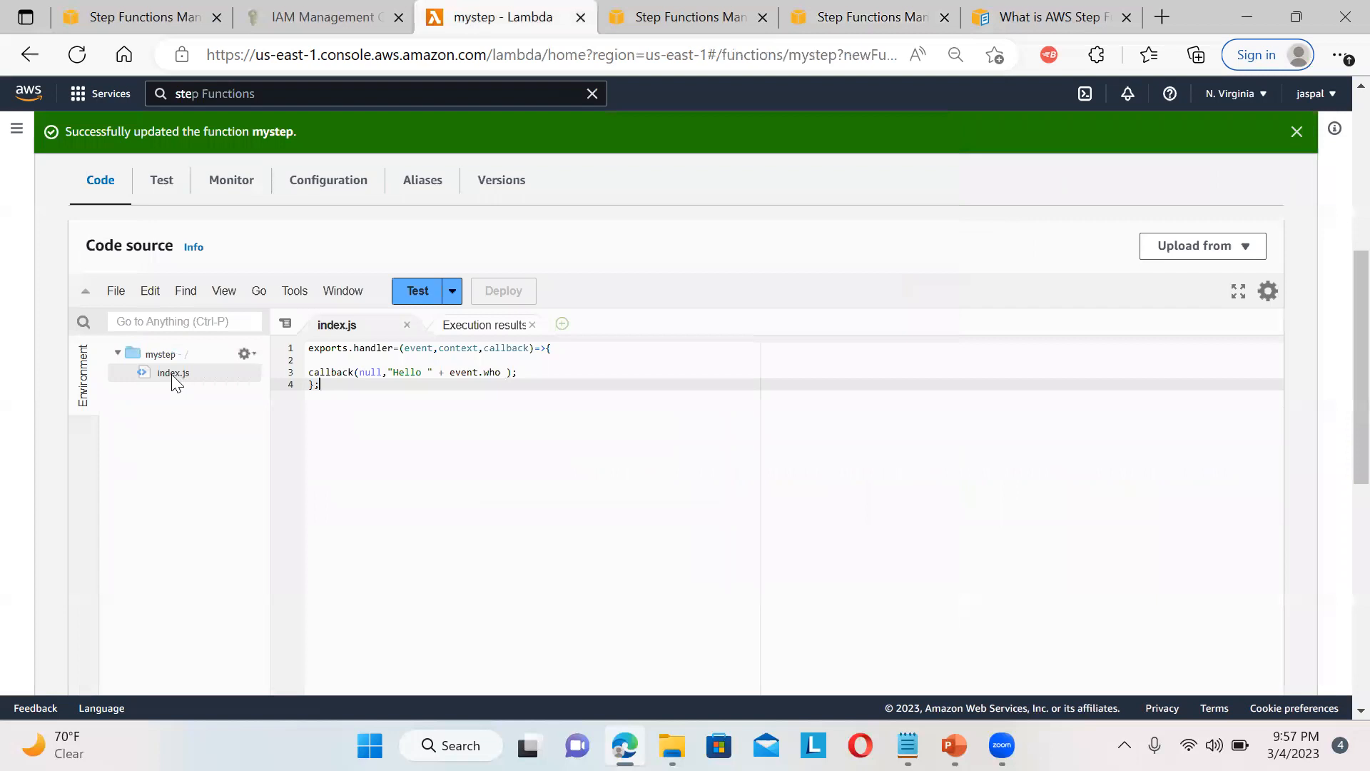
left_click(170, 354)
left_click(174, 372)
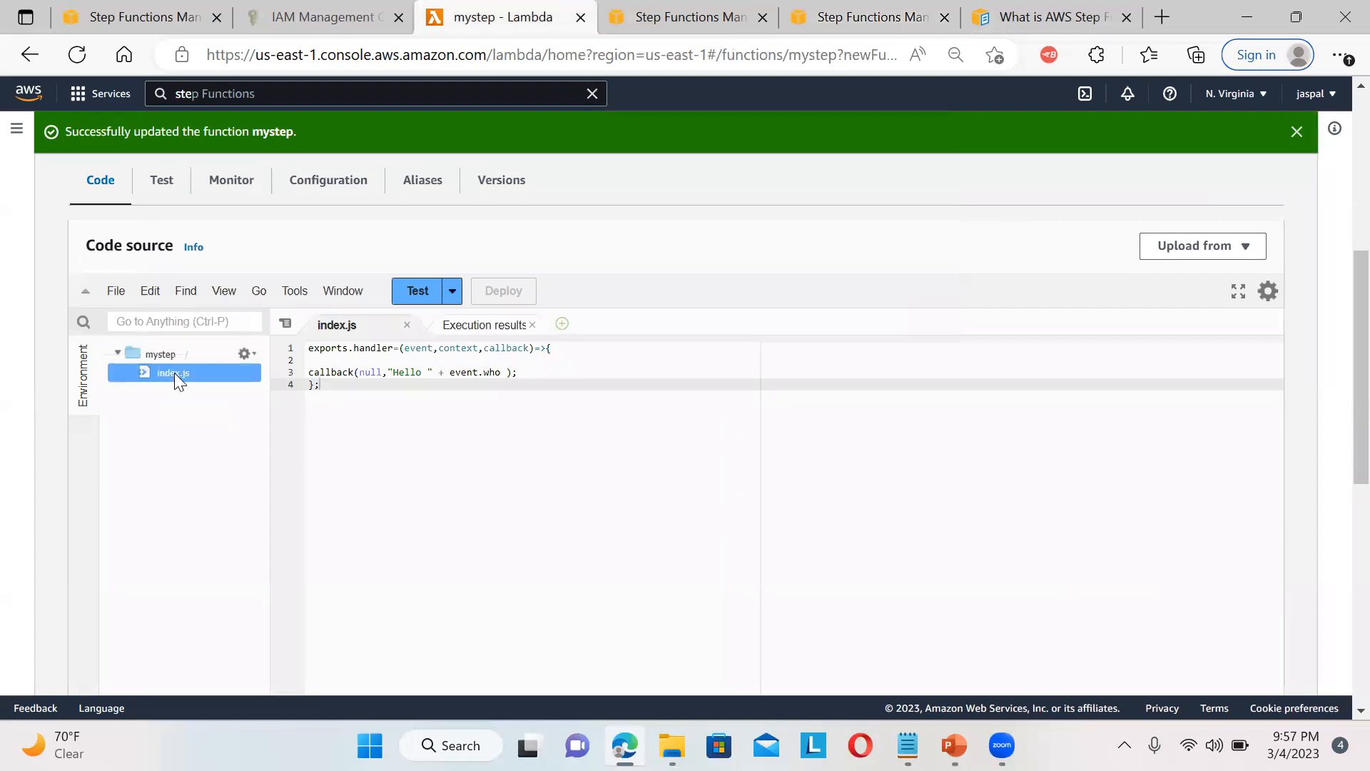
left_click_drag(342, 412, 308, 352)
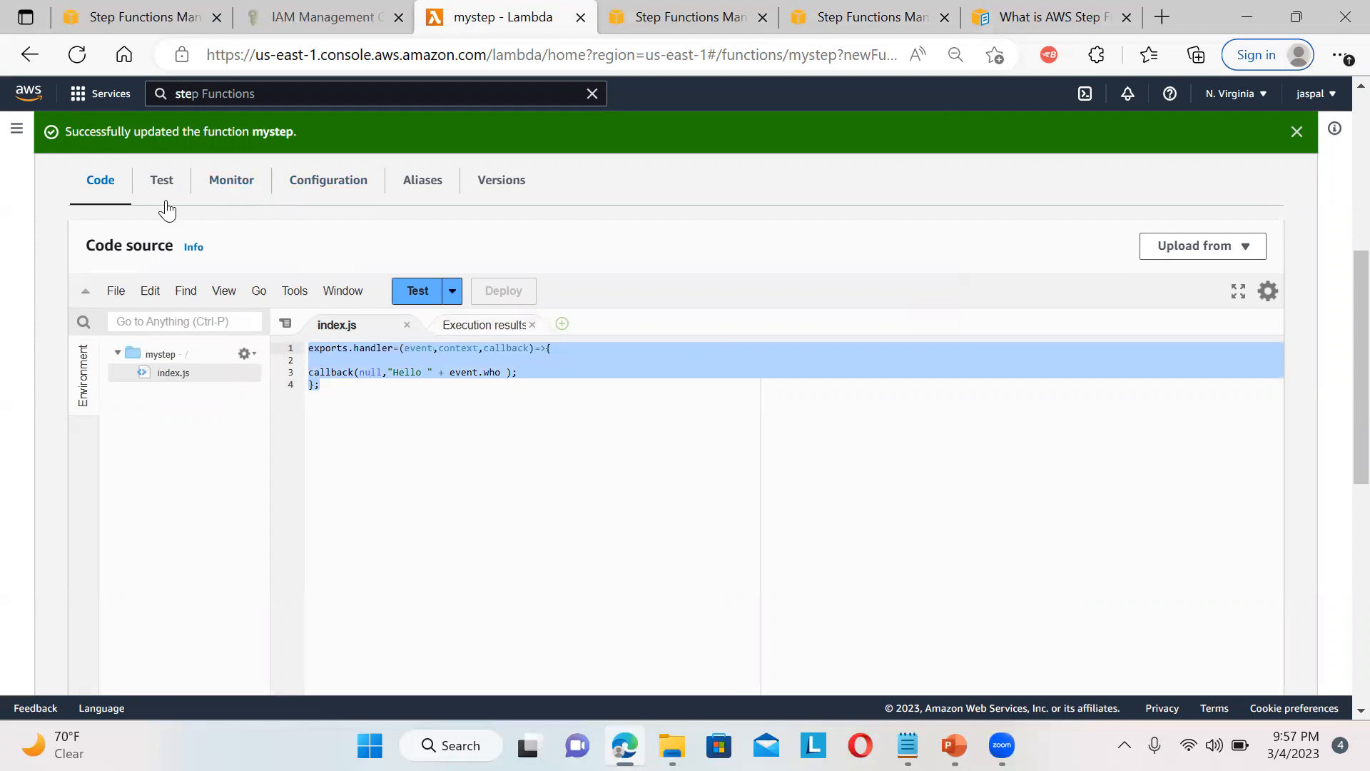
Start a new Lambda function from scratch with the Node.js 14.x runtime, and return to the functions list without creating it
left_click(1298, 131)
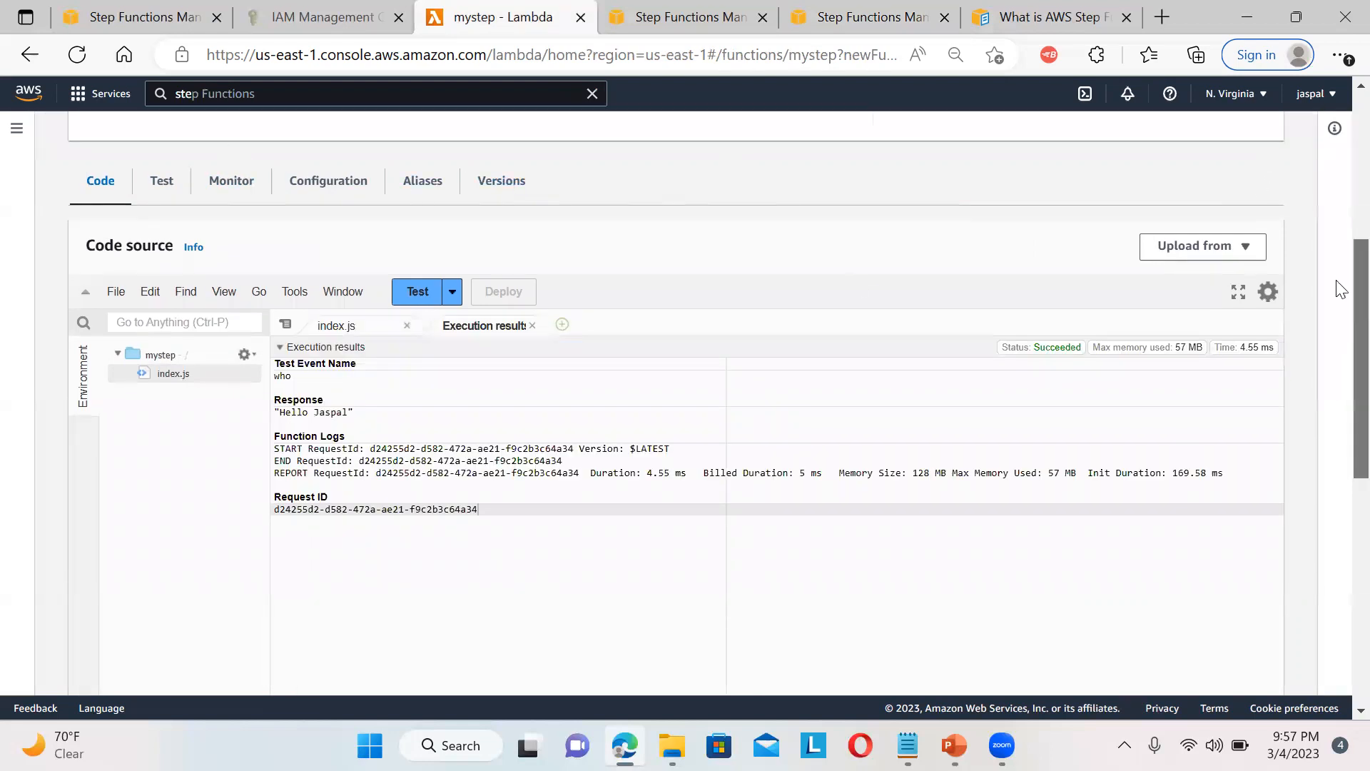
scroll(1341, 289, "up", 5)
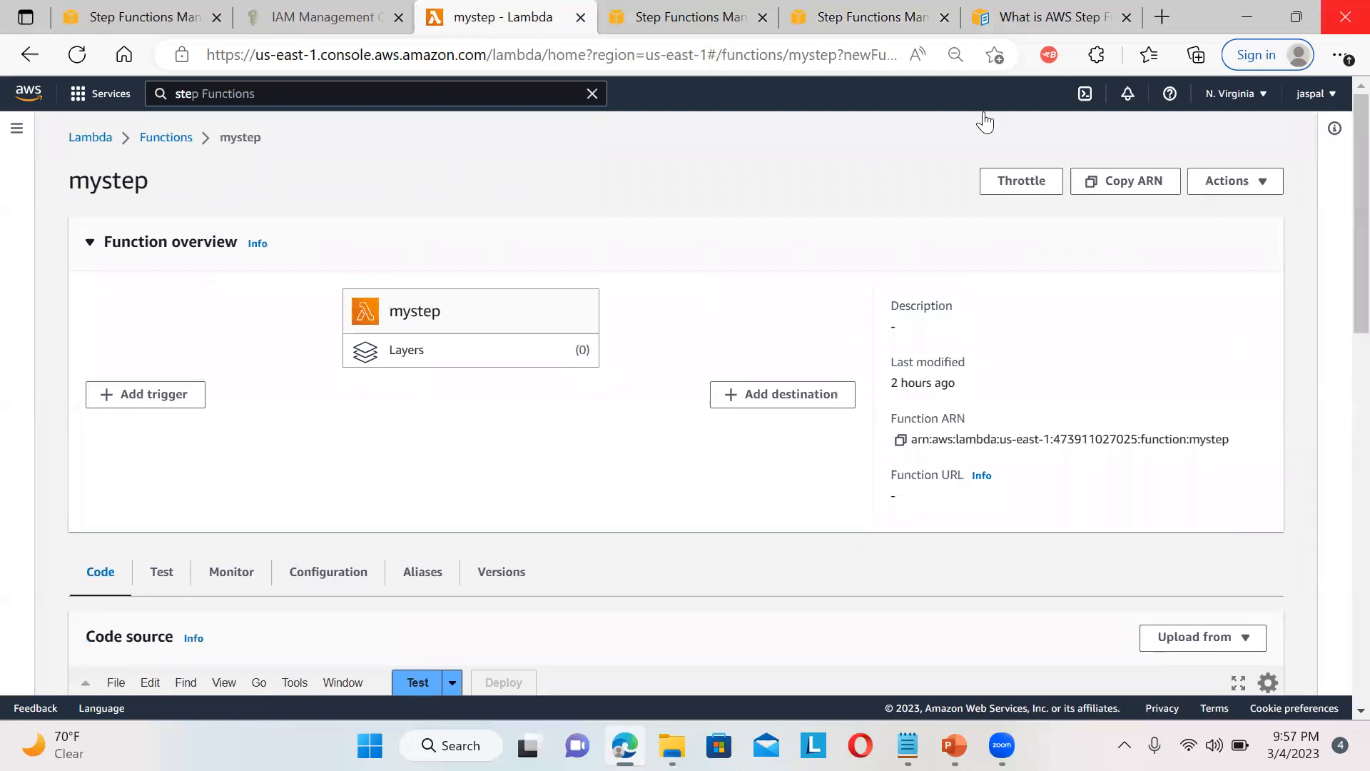
left_click(144, 142)
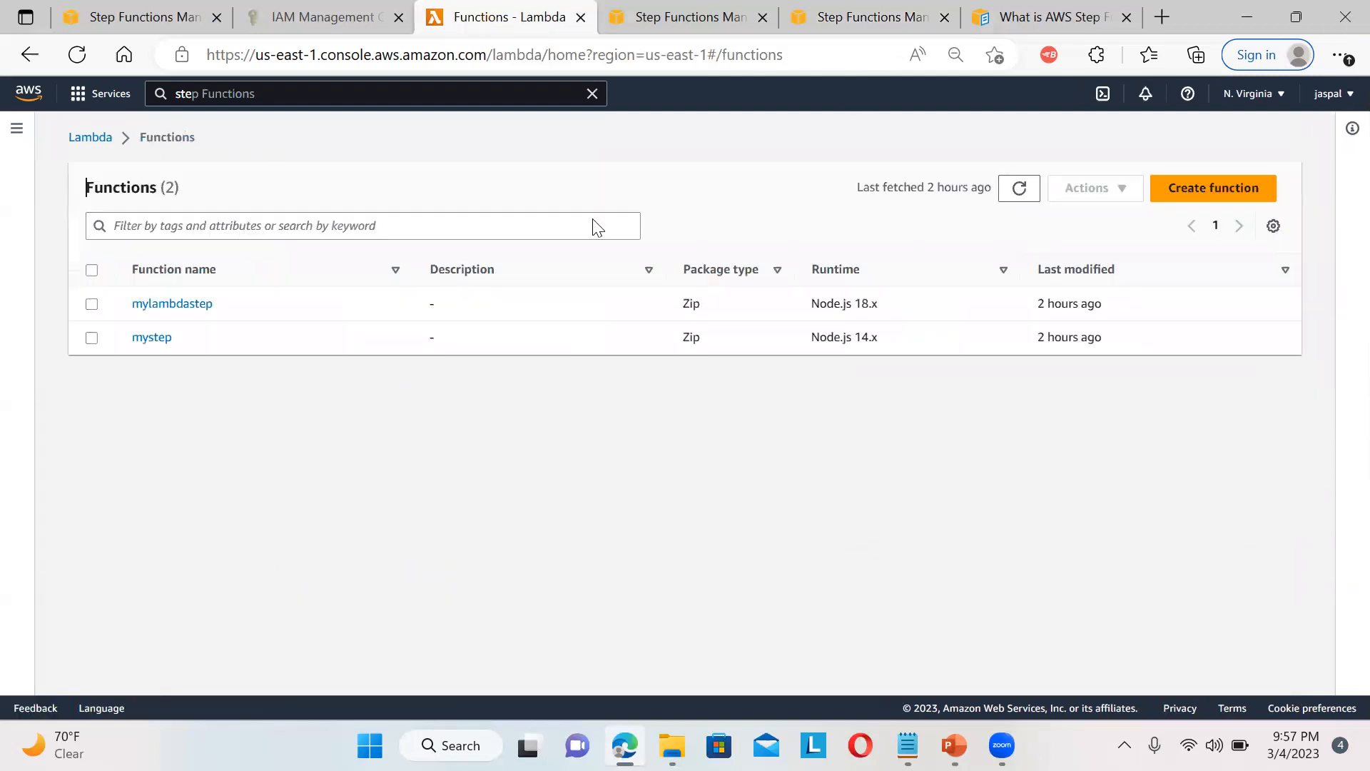
left_click(1229, 193)
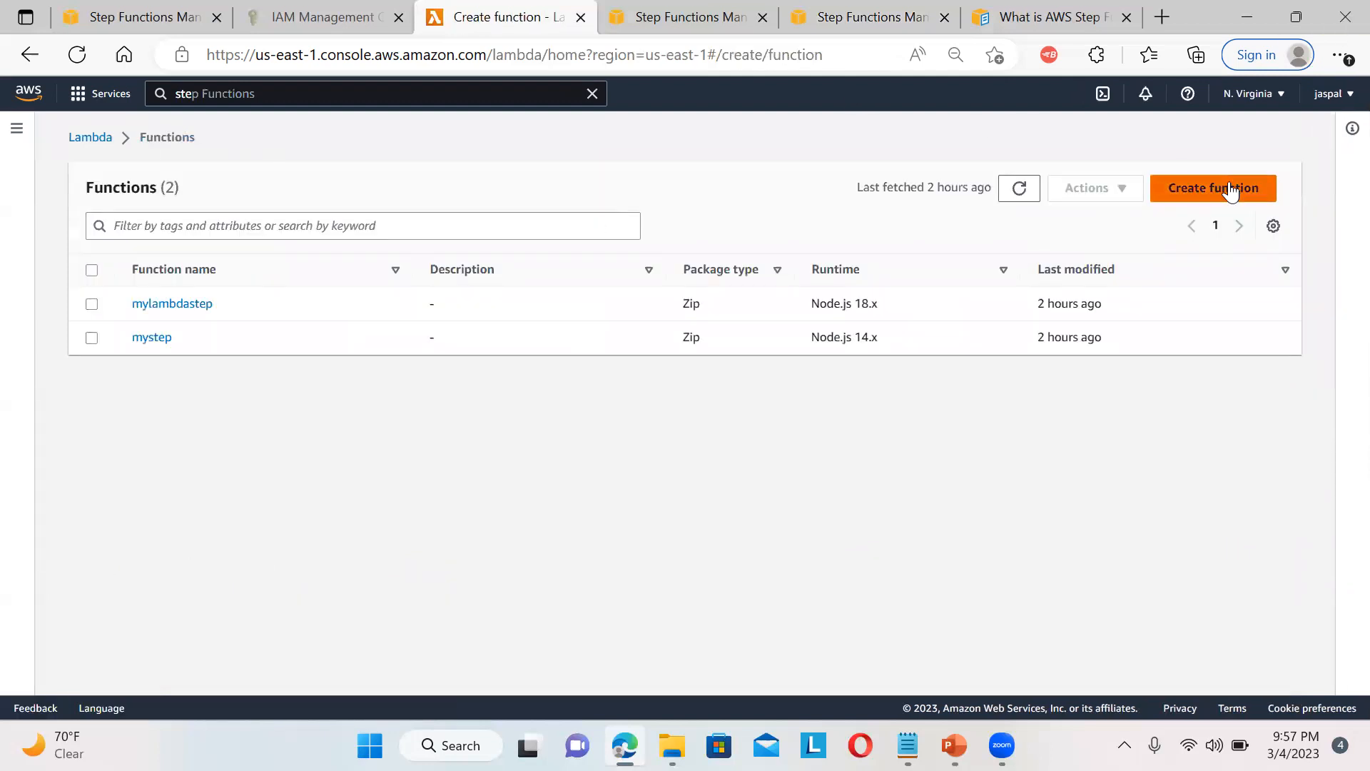
left_click(199, 437)
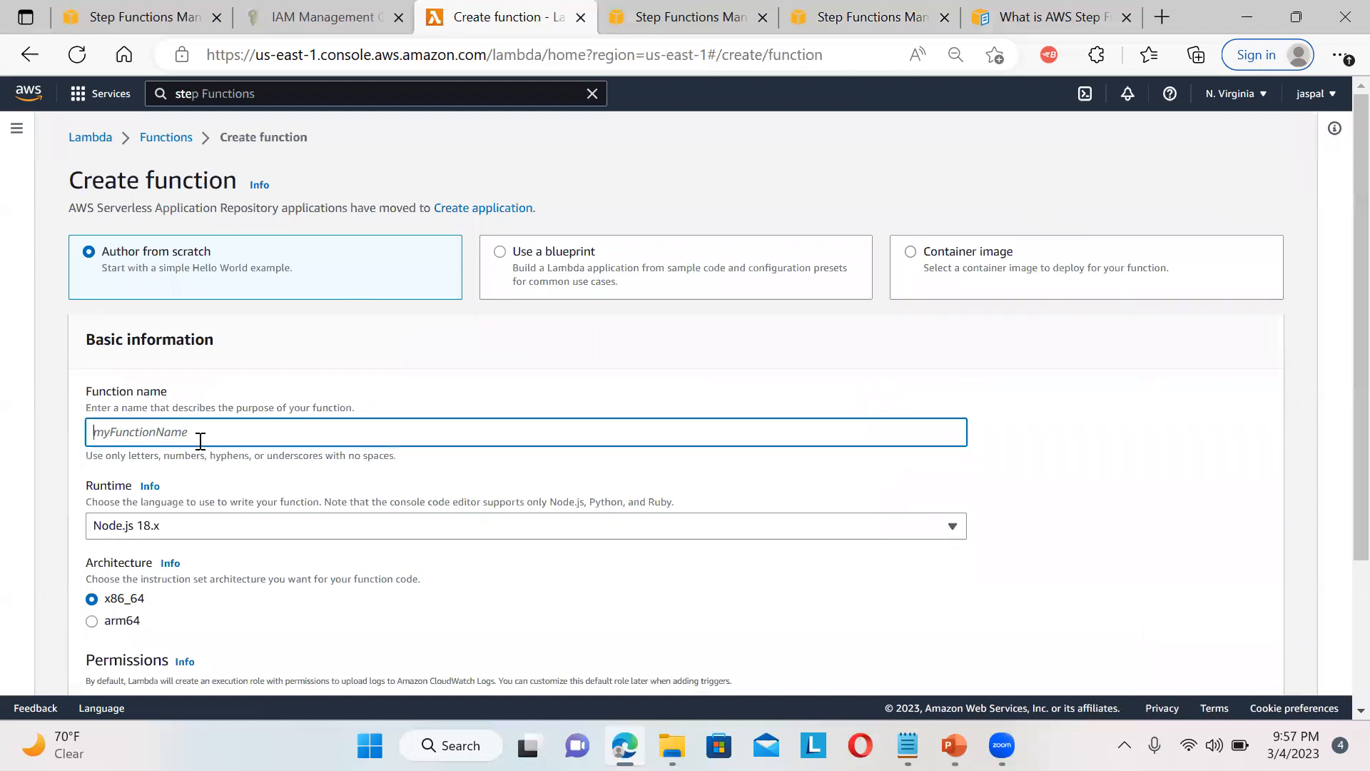
left_click(167, 526)
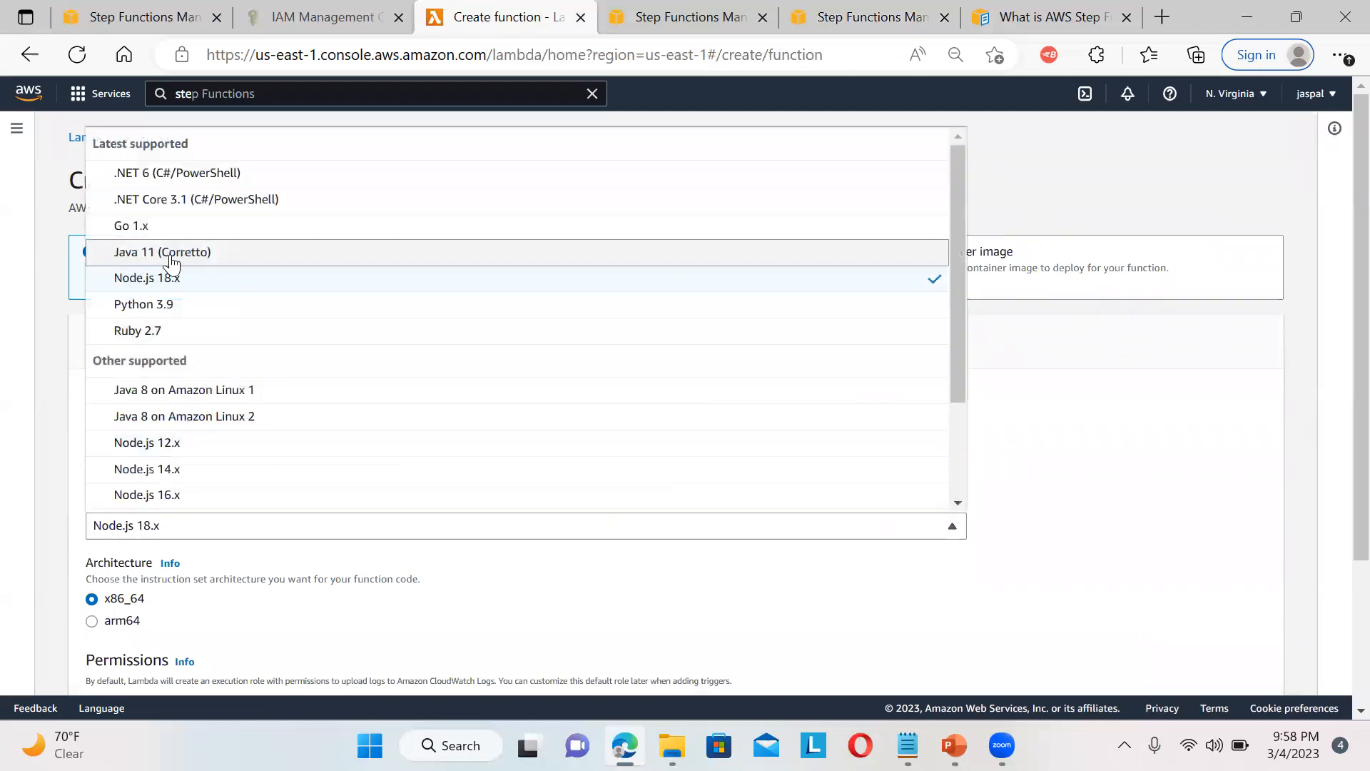
left_click(160, 471)
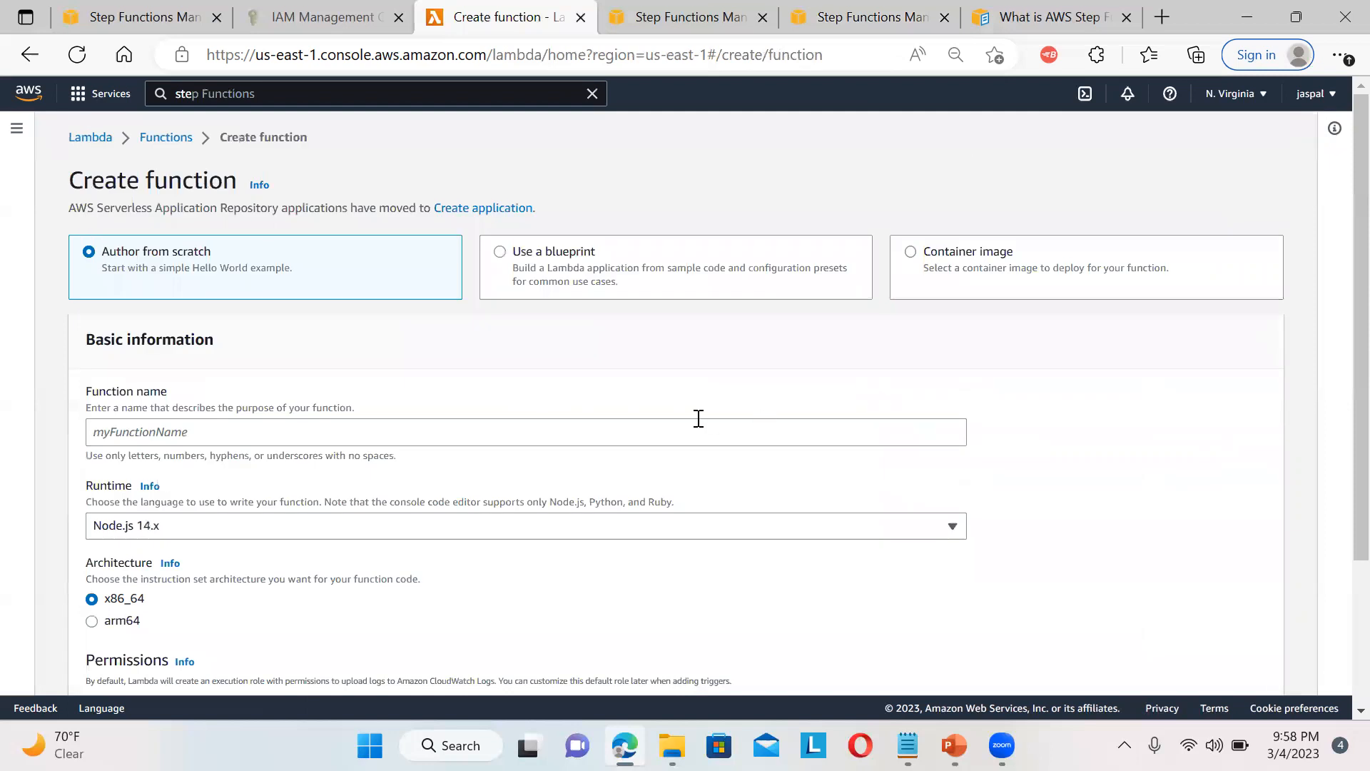
left_click(150, 140)
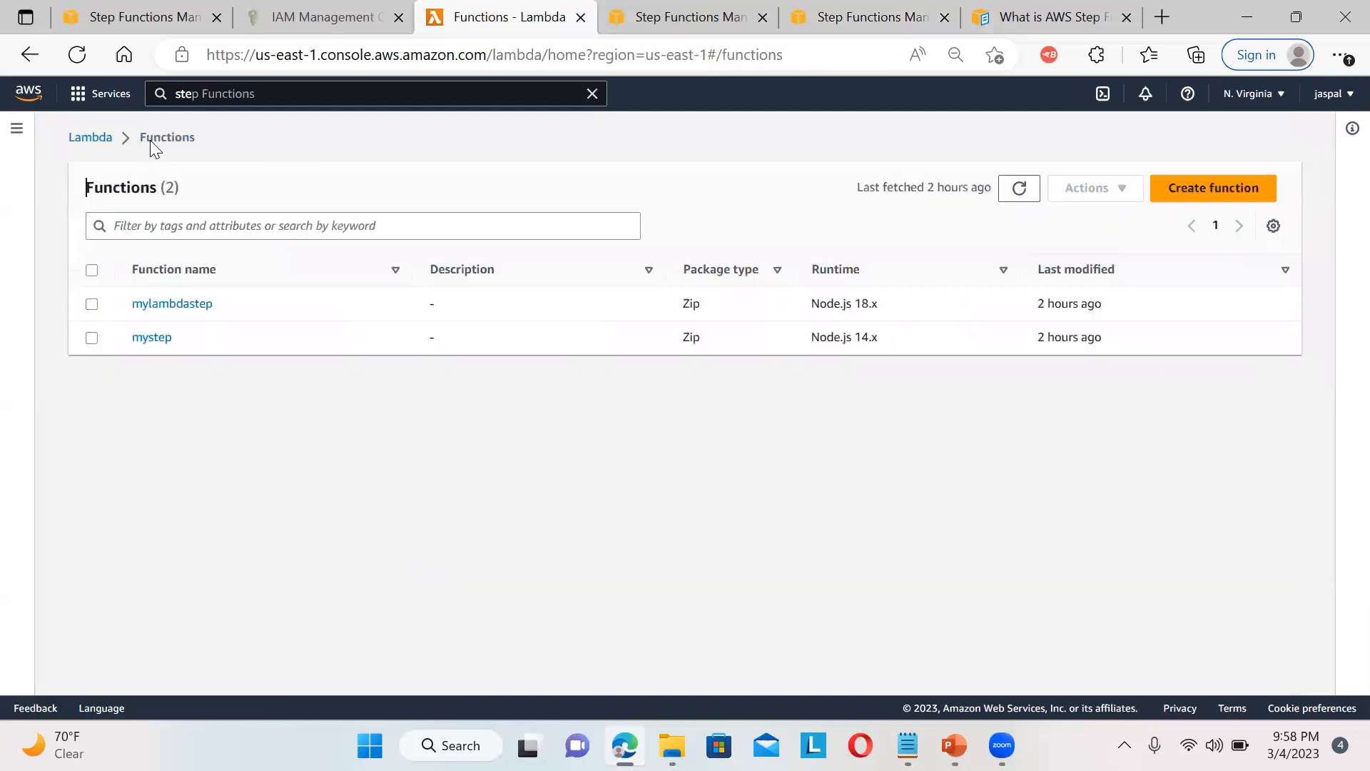
Open the mystep function and examine the handler code in index.js, including the event.who reference
left_click(159, 346)
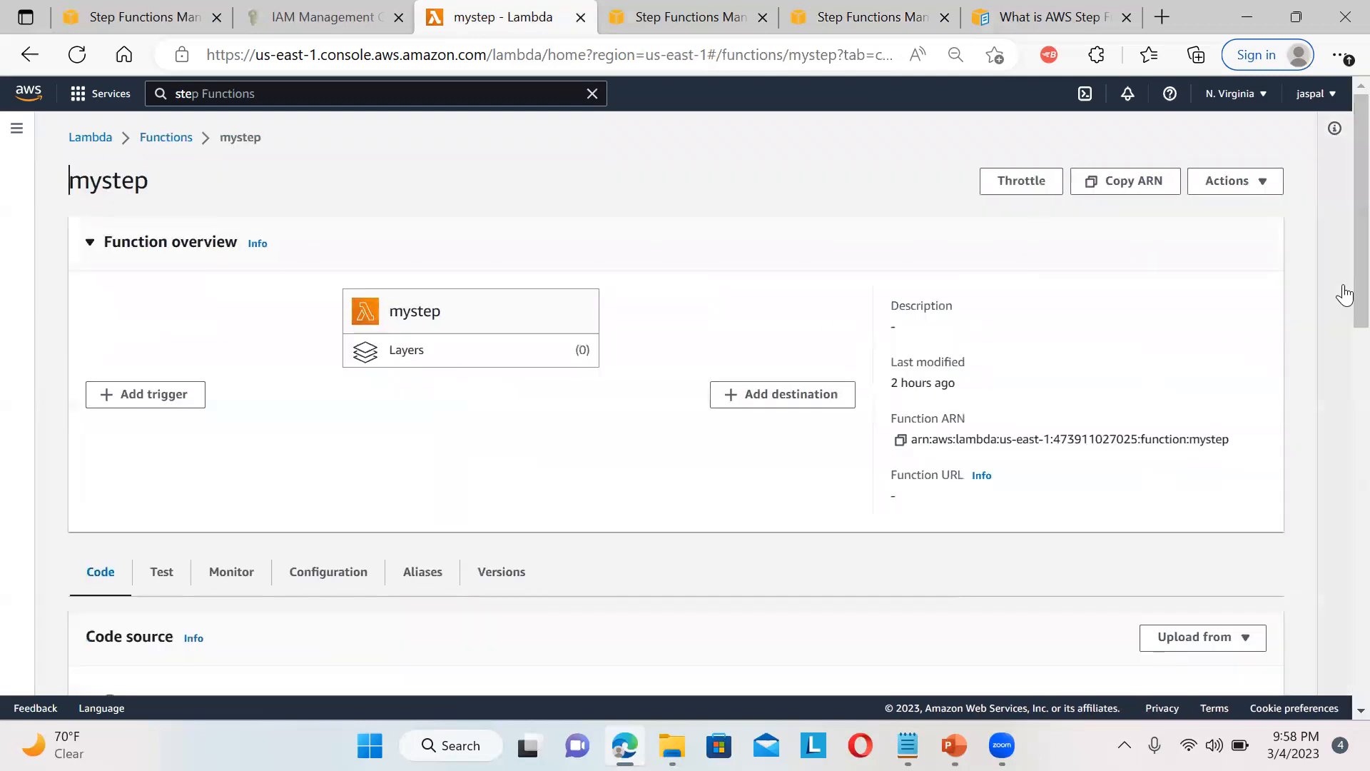
scroll(1339, 357, "down", 7)
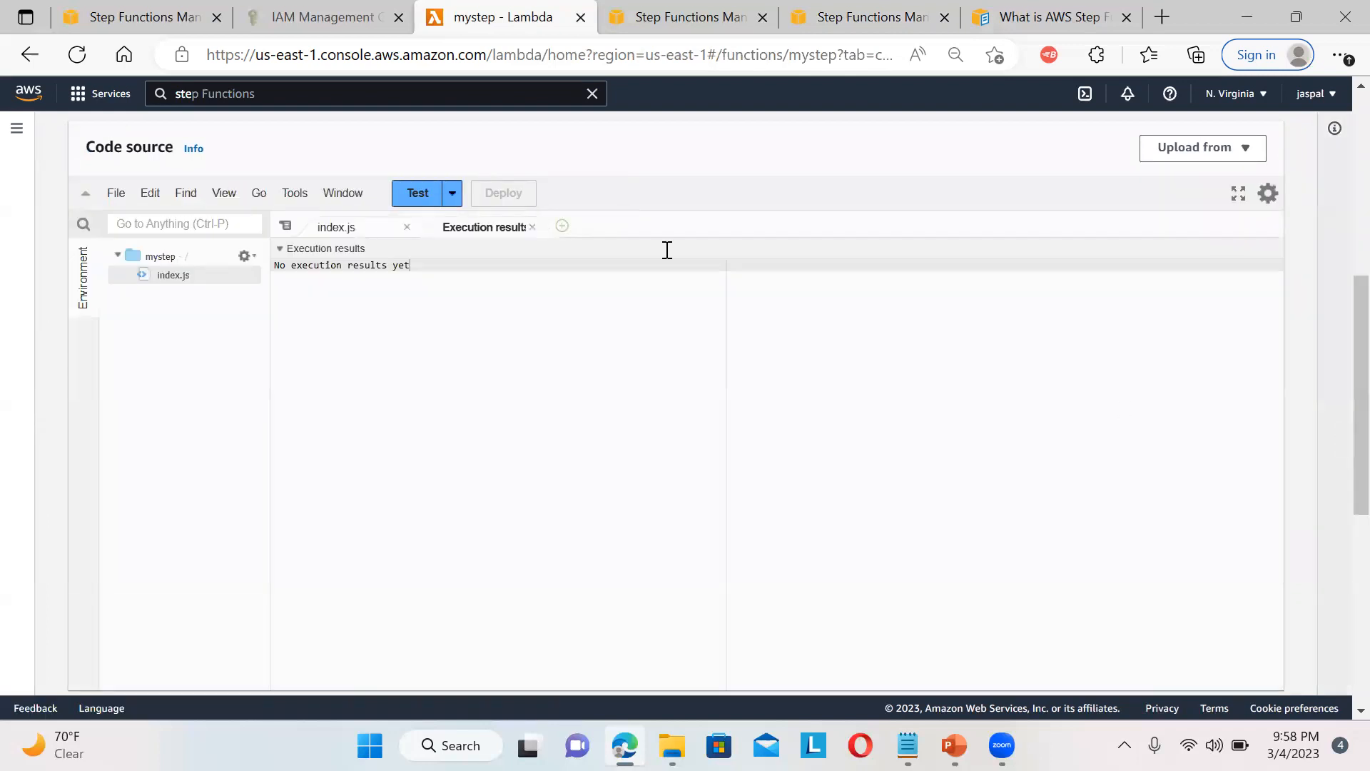
left_click(332, 228)
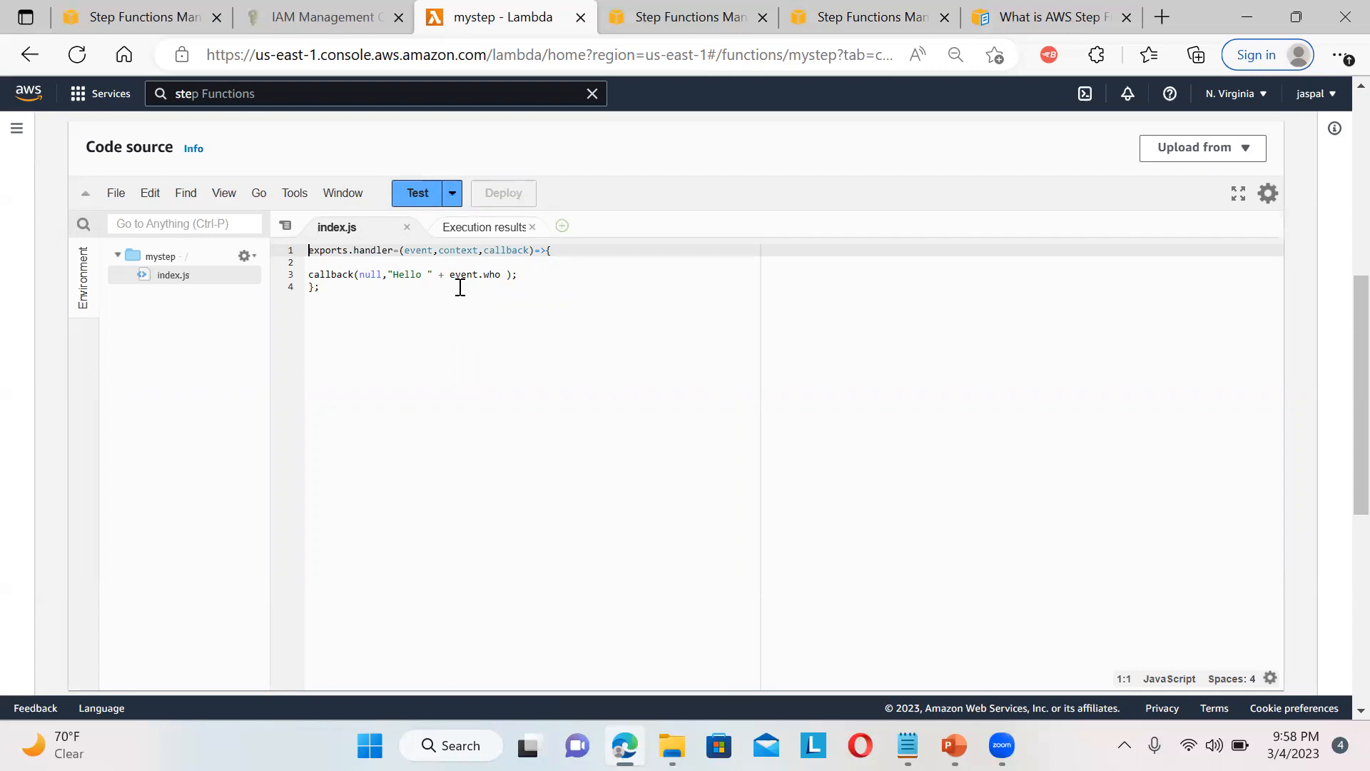
left_click(416, 274)
double_click(484, 274)
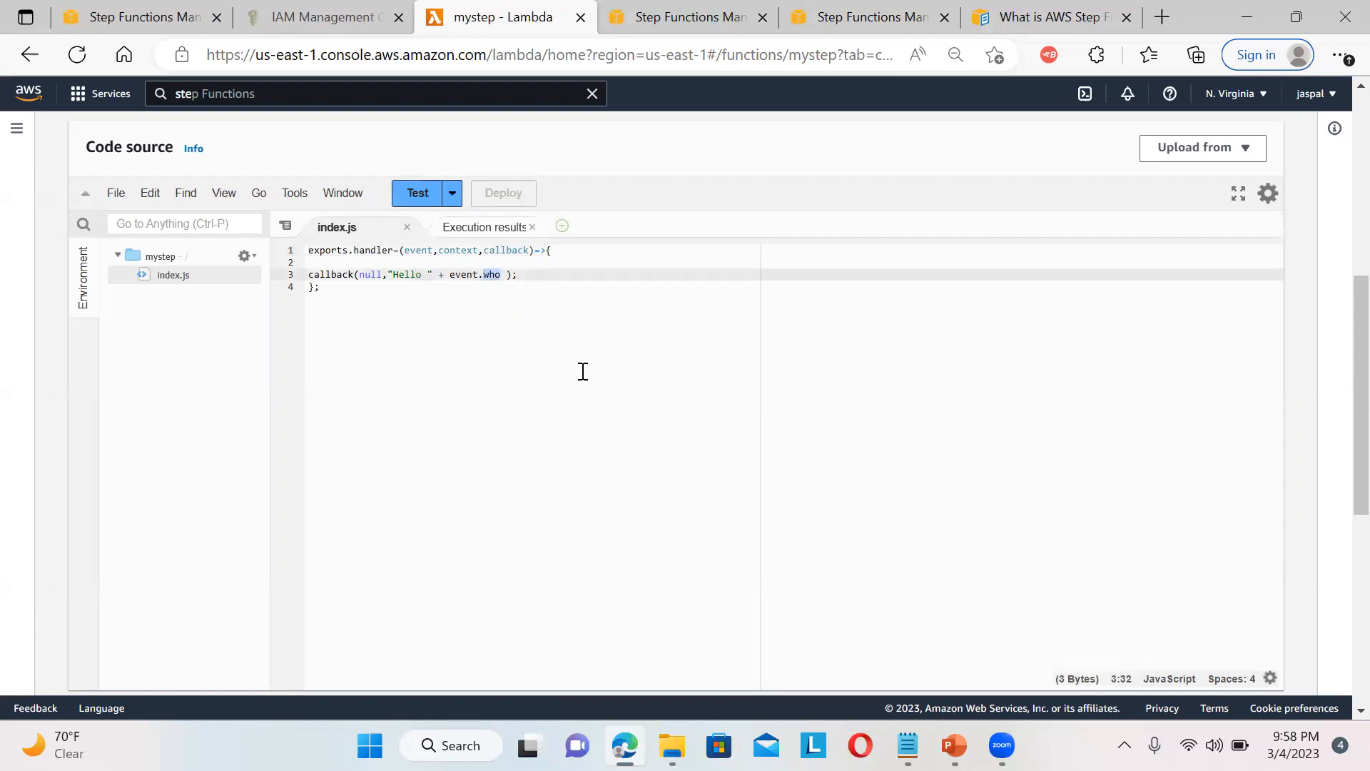
double_click(408, 282)
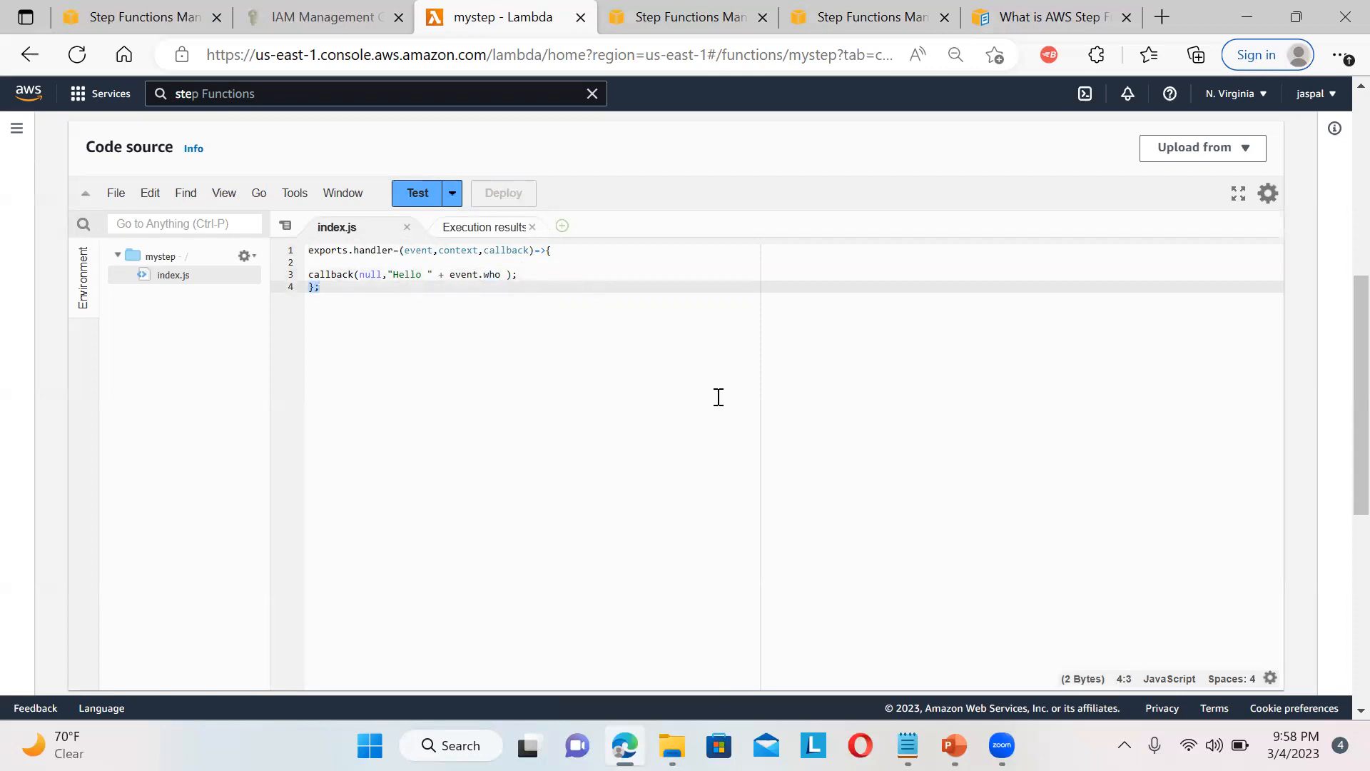
Run the mystep function with the saved who test event and review the event's JSON and the execution response
left_click(414, 198)
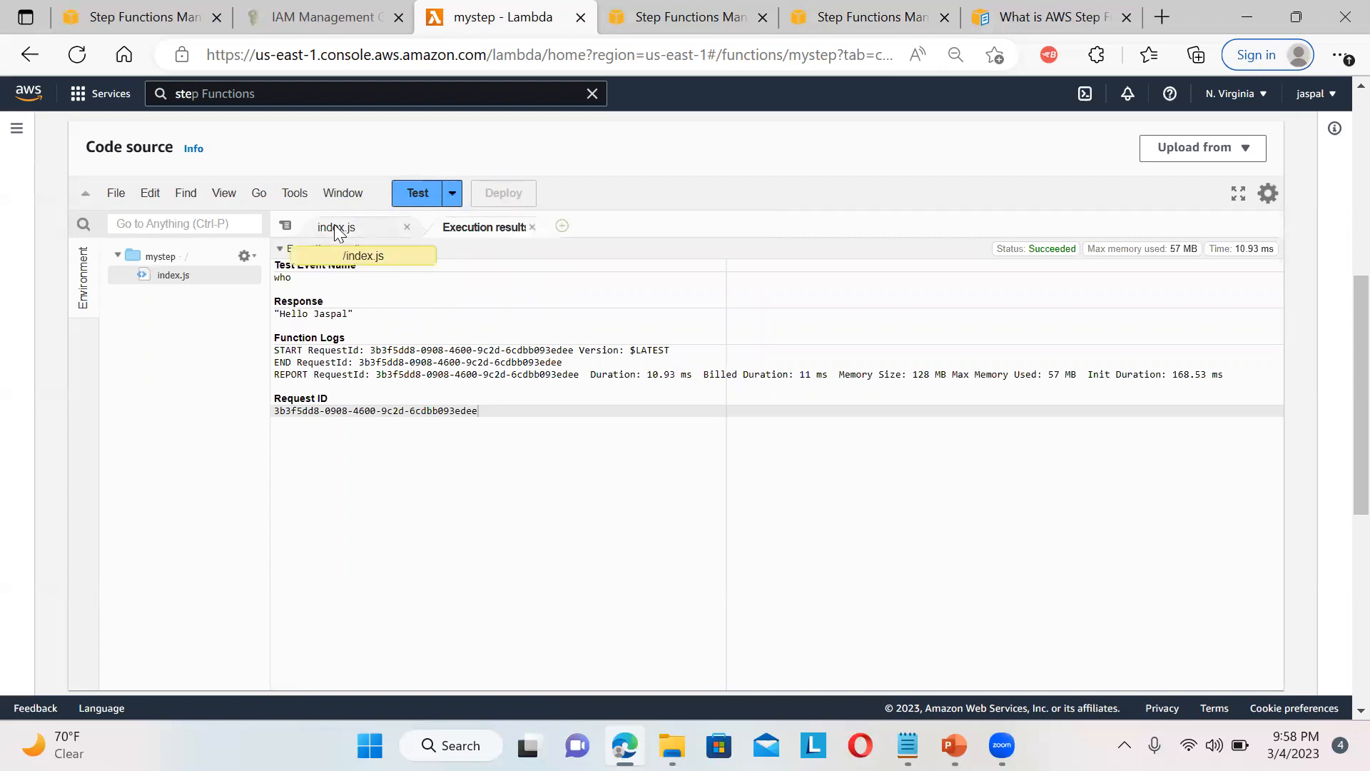
left_click(453, 194)
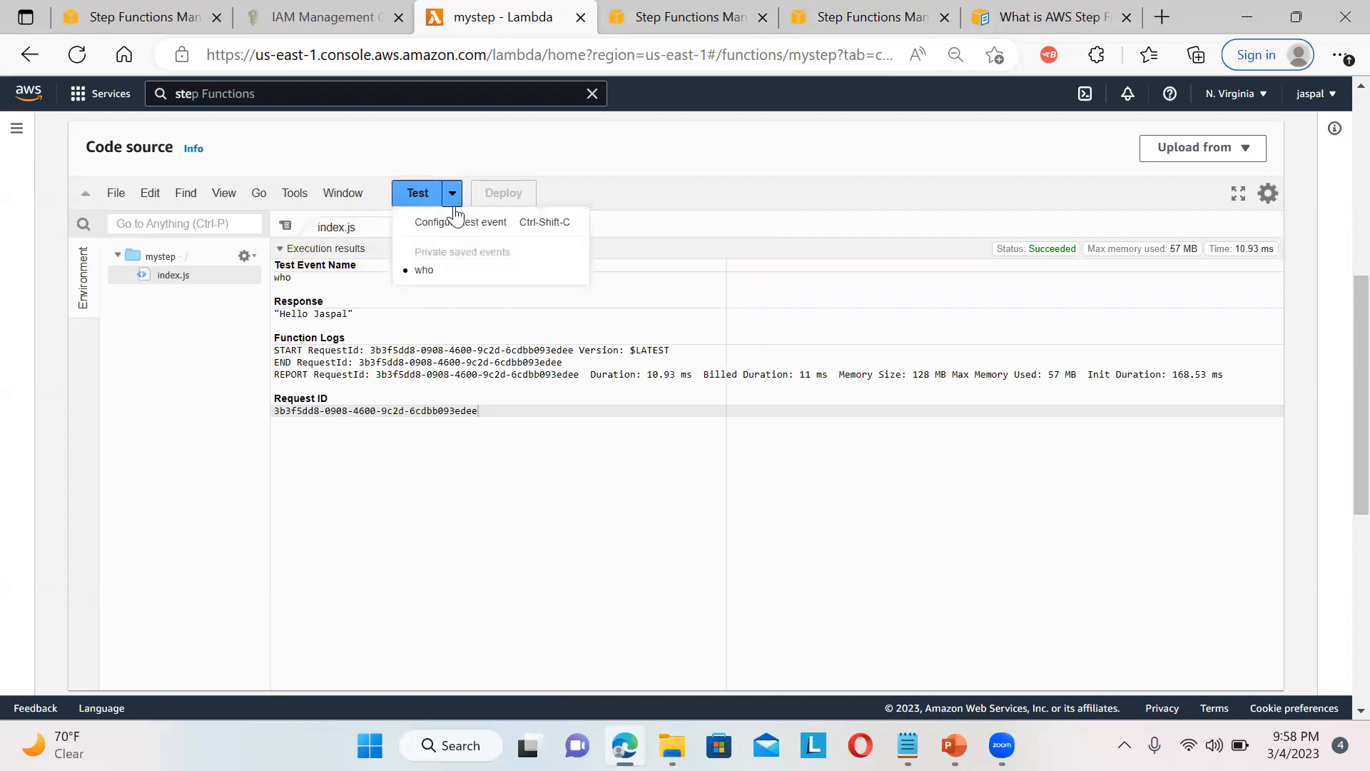
left_click(464, 222)
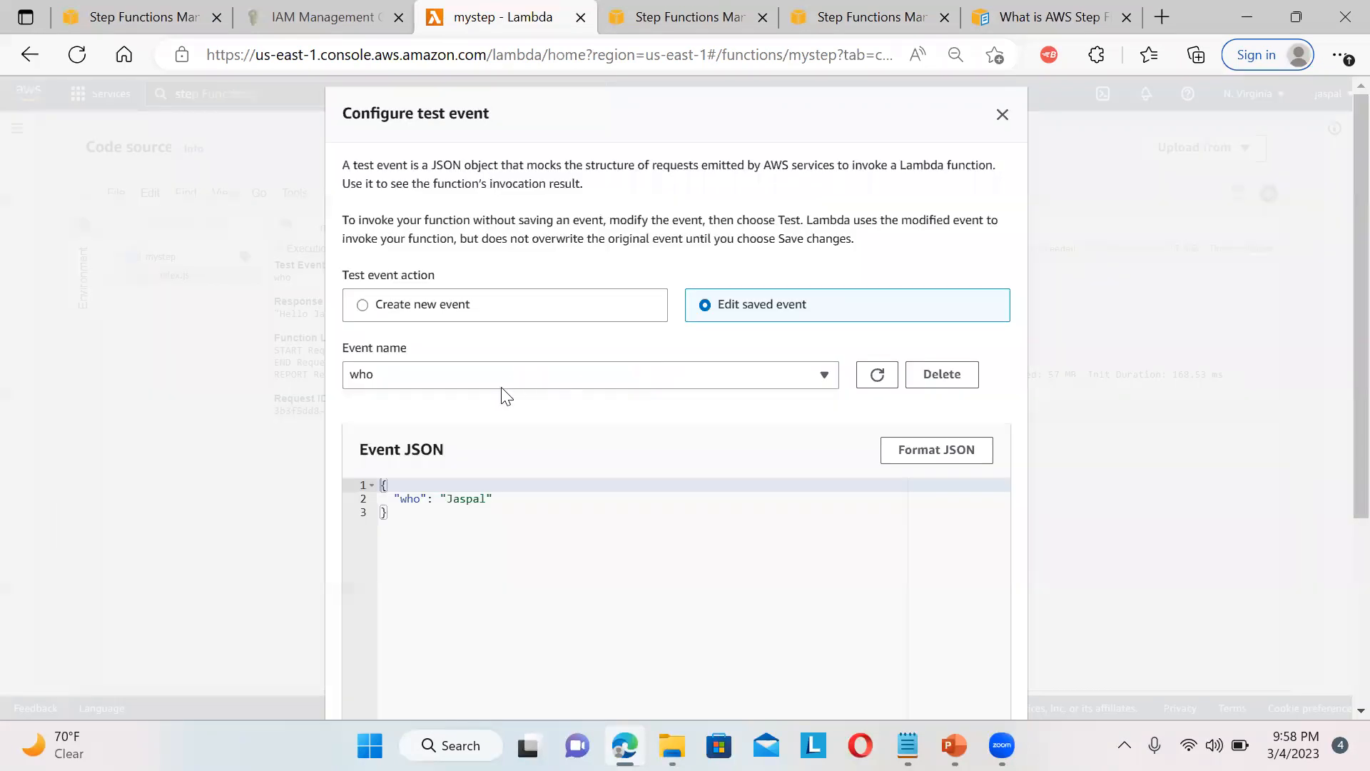
double_click(412, 499)
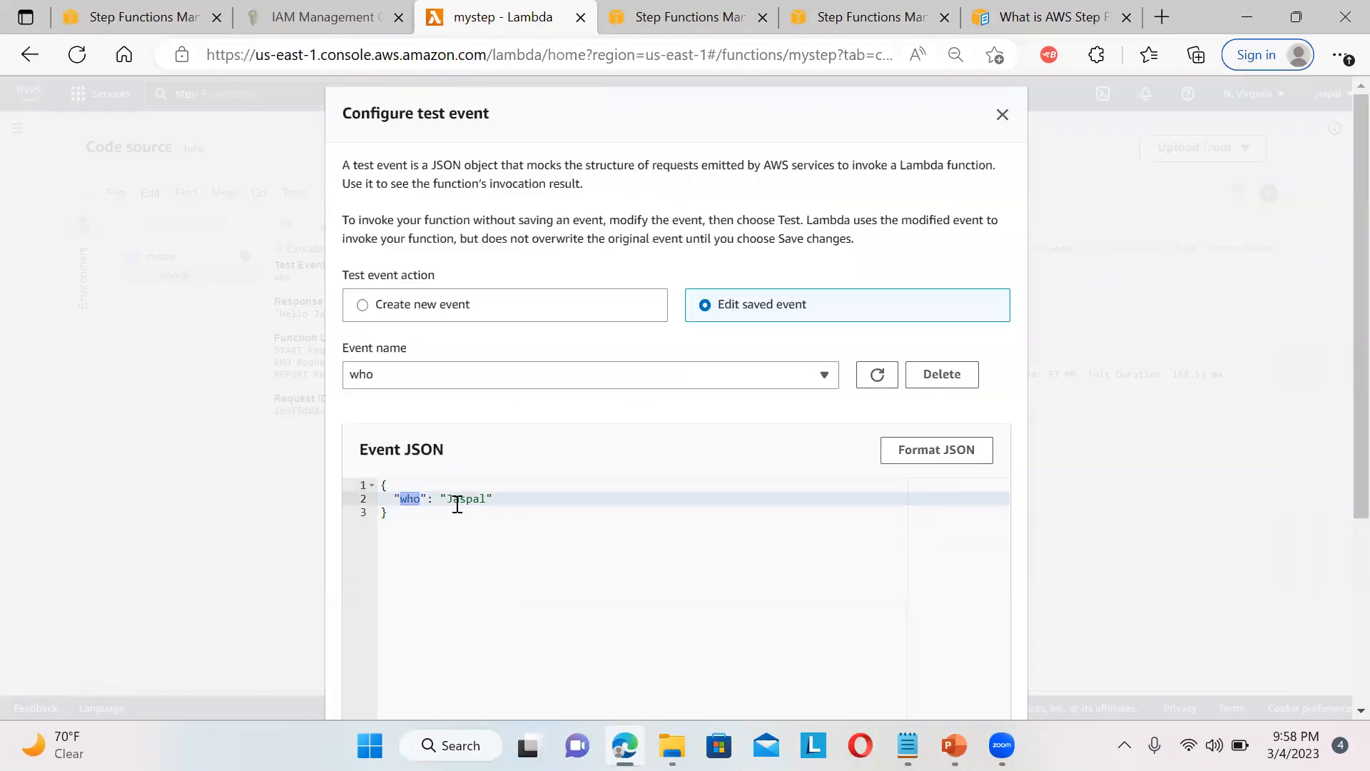
triple_click(457, 499)
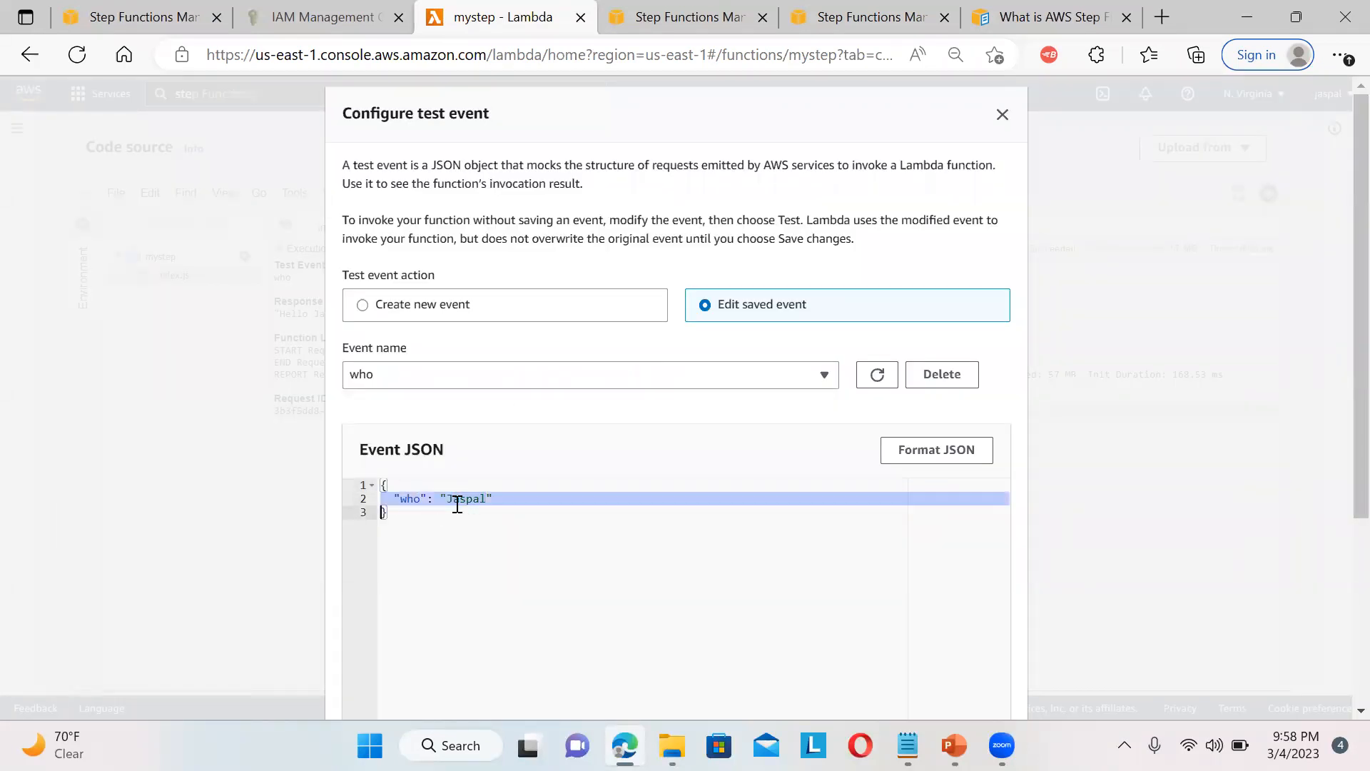
left_click(1003, 116)
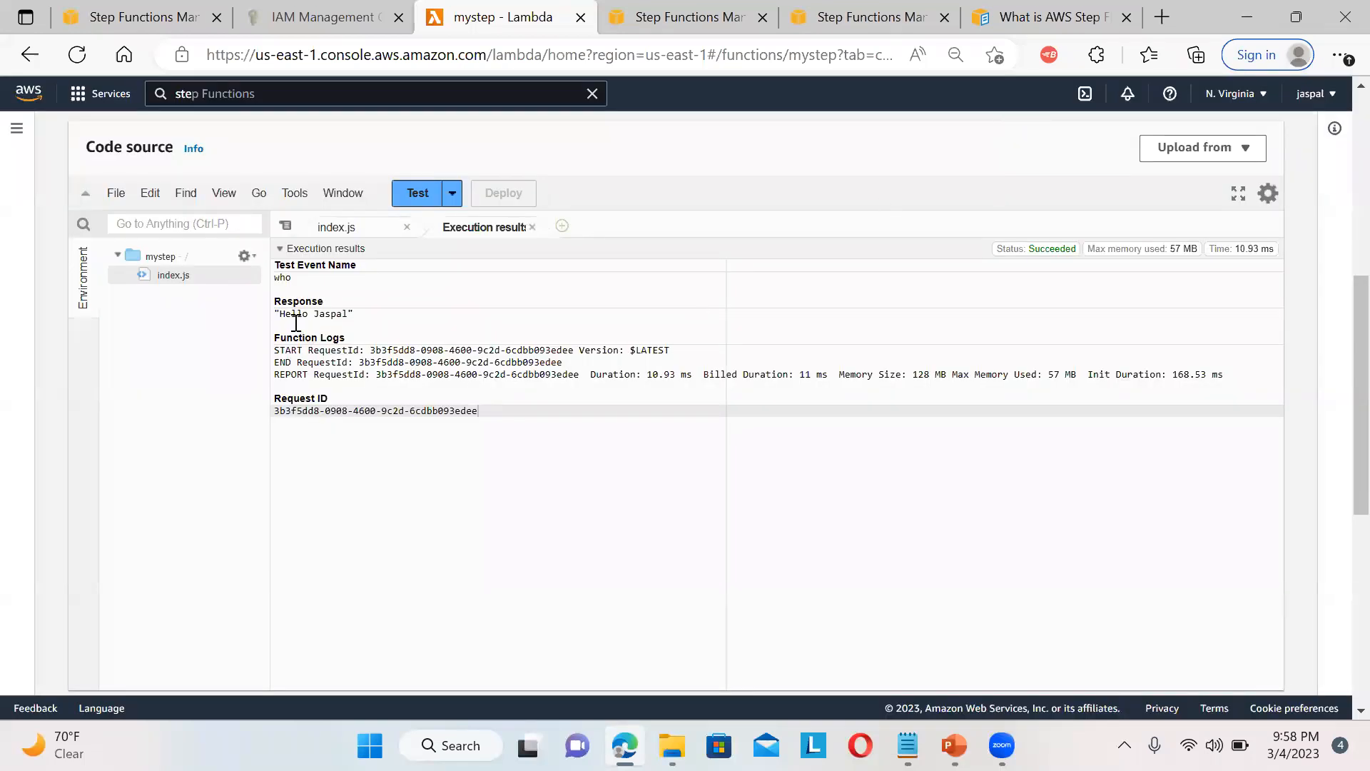
left_click_drag(293, 321, 371, 326)
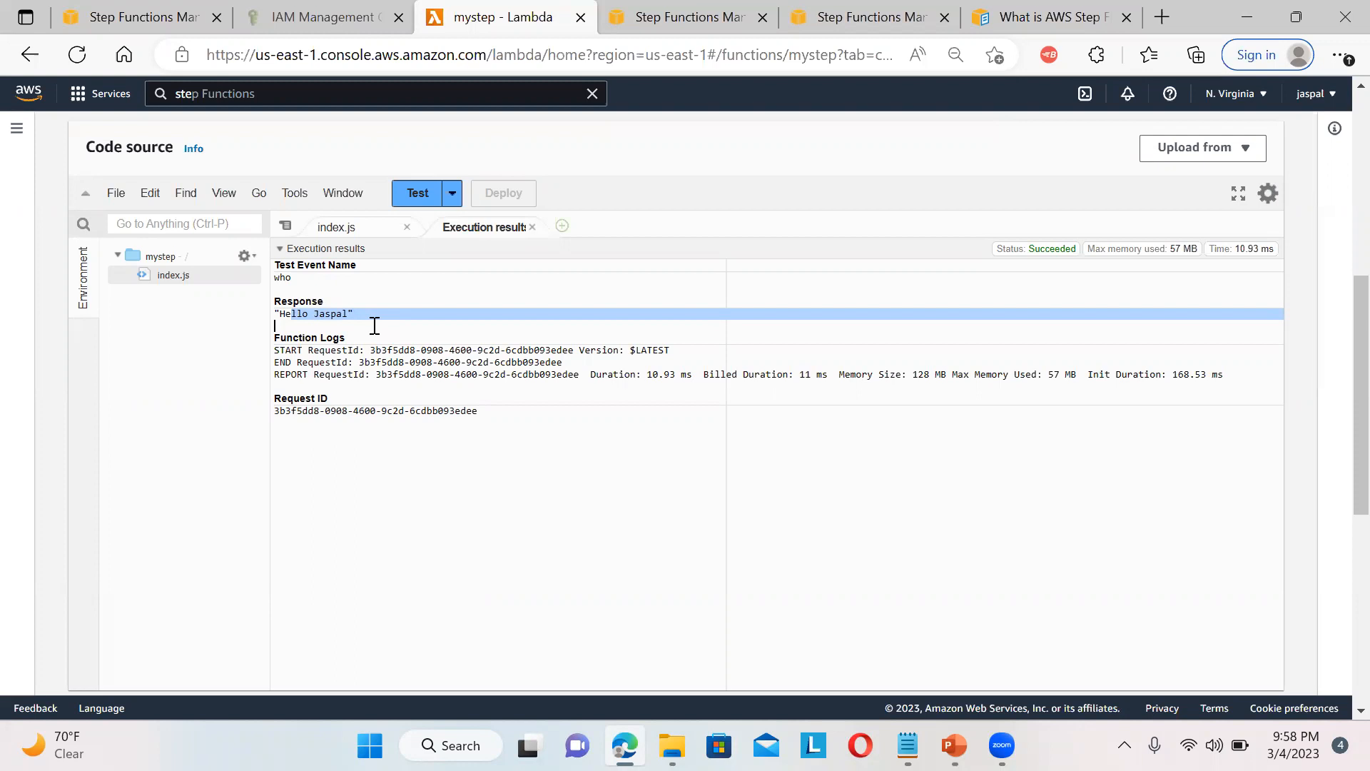
left_click(681, 15)
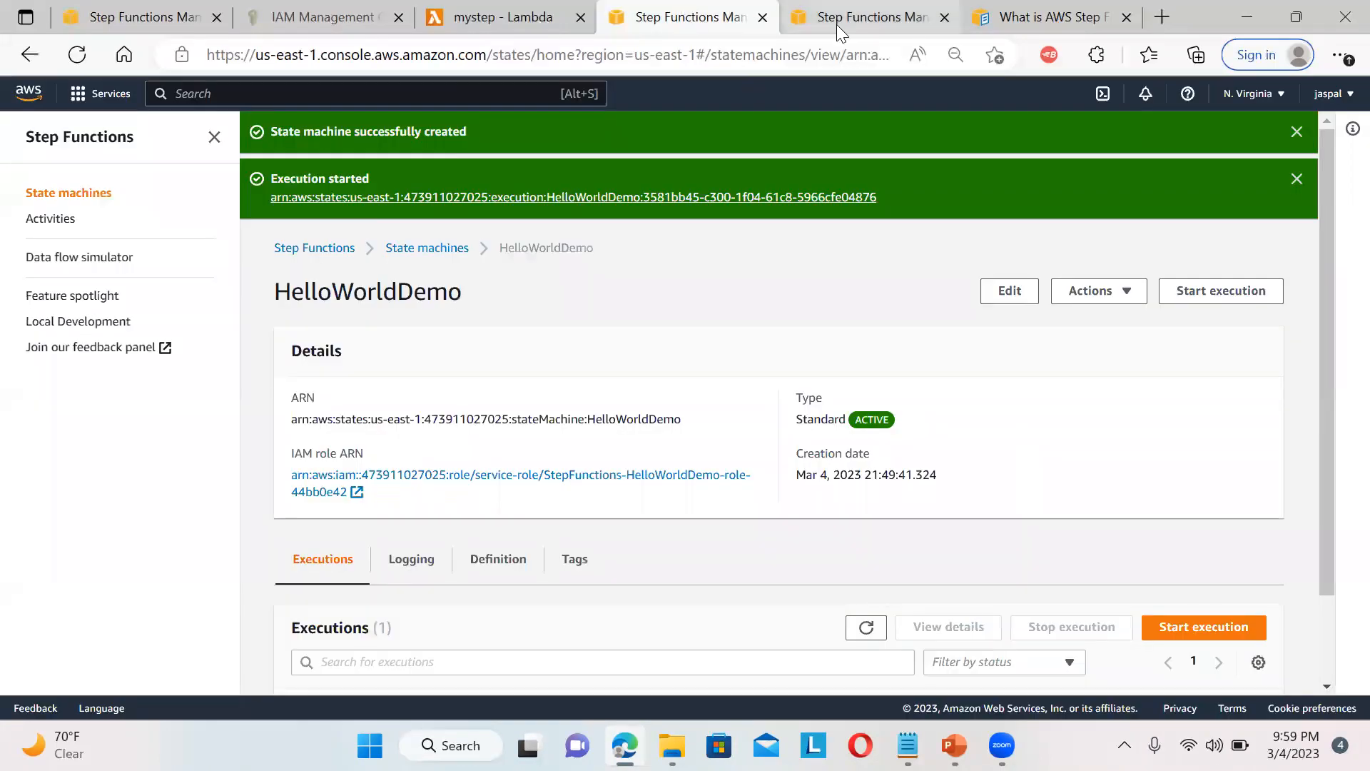
left_click(1297, 179)
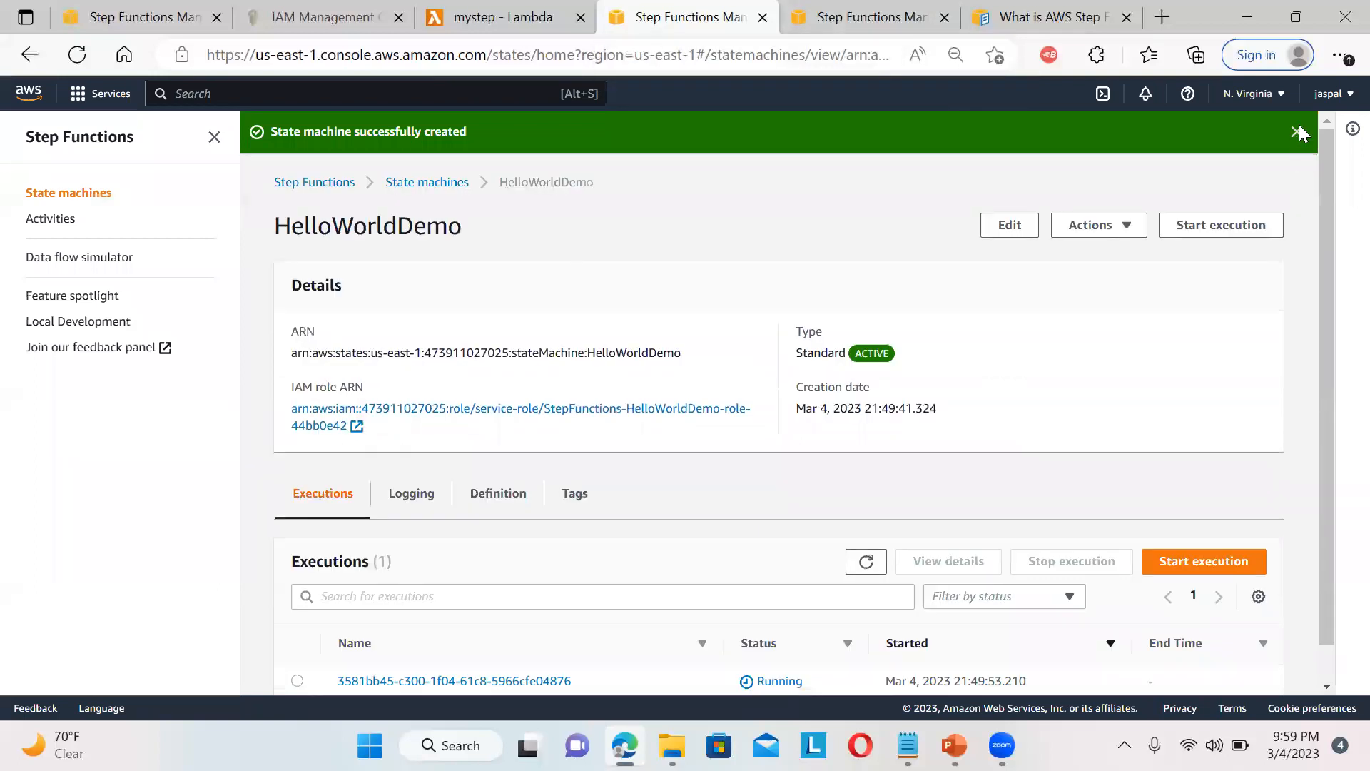
left_click(1297, 131)
left_click(1028, 184)
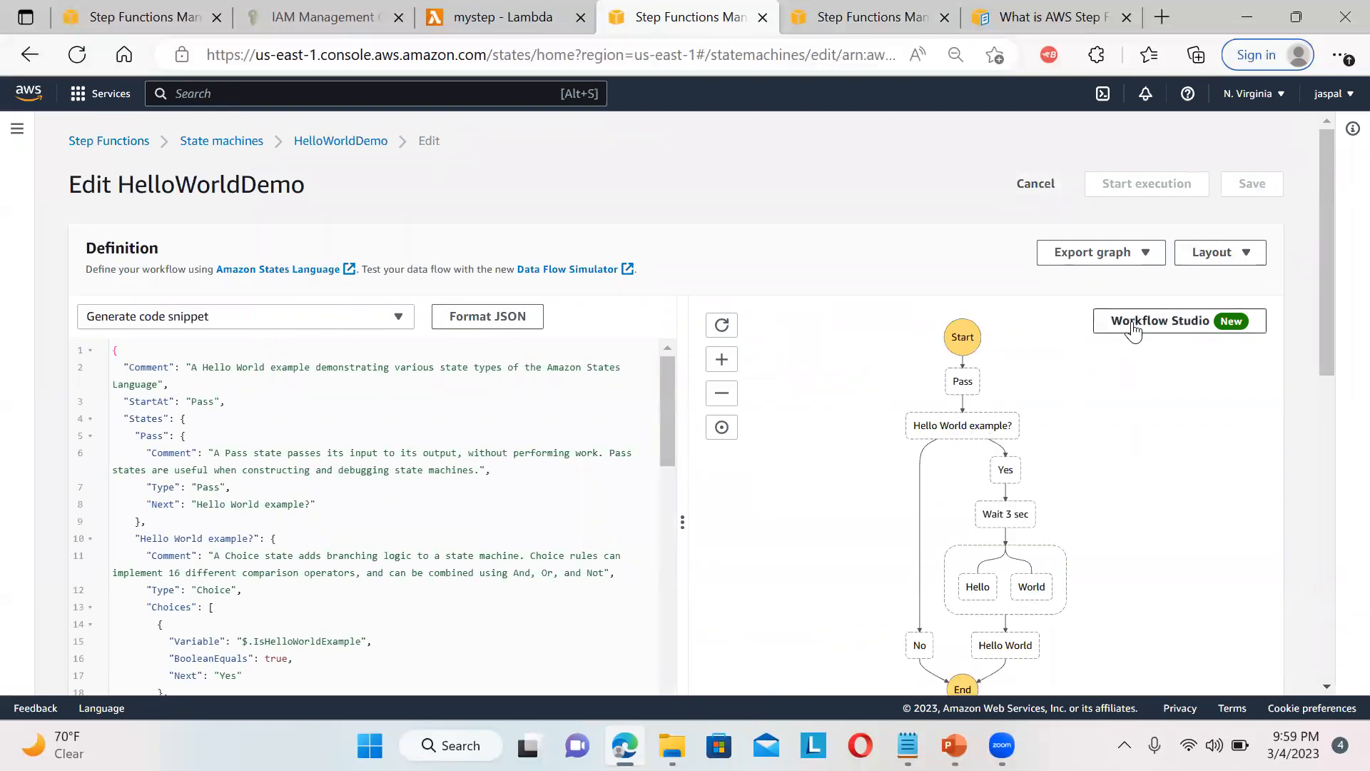
Switch to the modified HelloWorldDemo definition, open it in Workflow Studio and examine the Lambda Invoke state's function name and payload settings
left_click(870, 10)
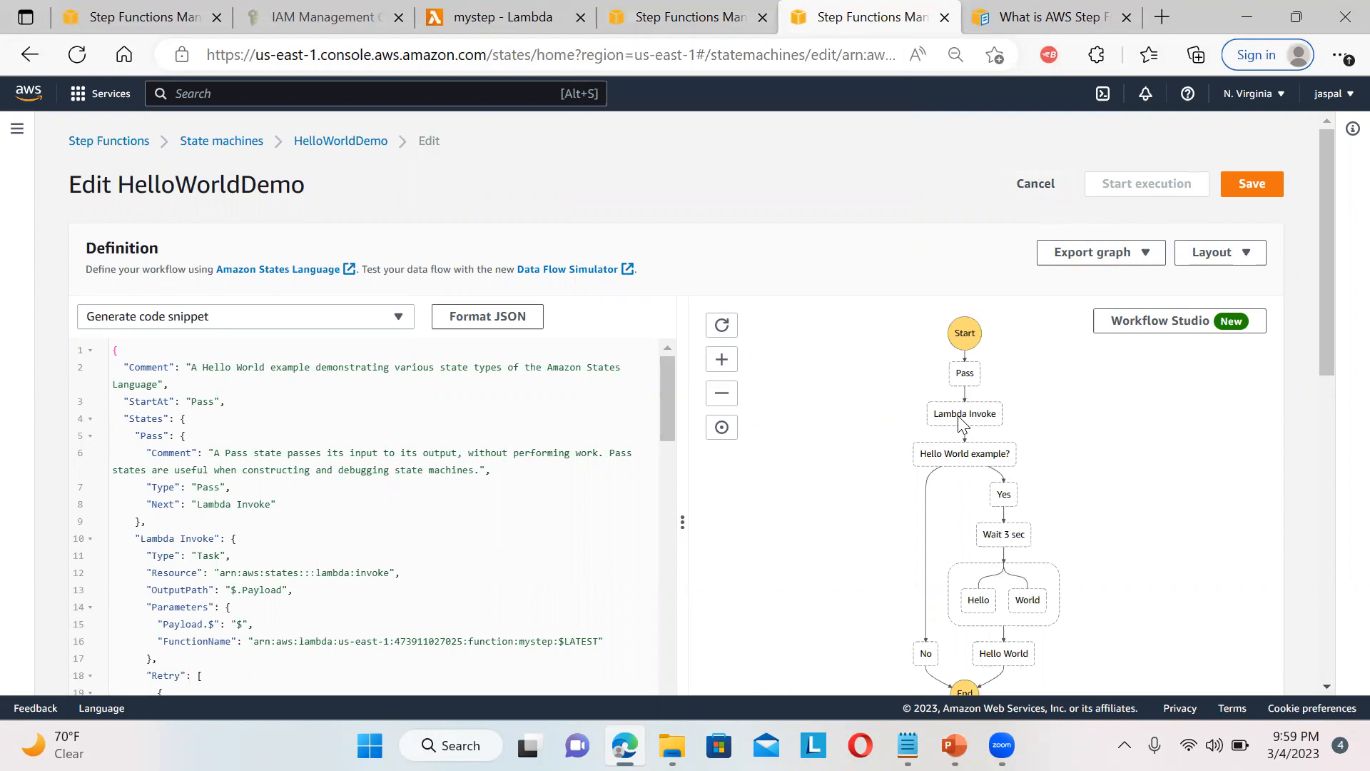
left_click(1174, 322)
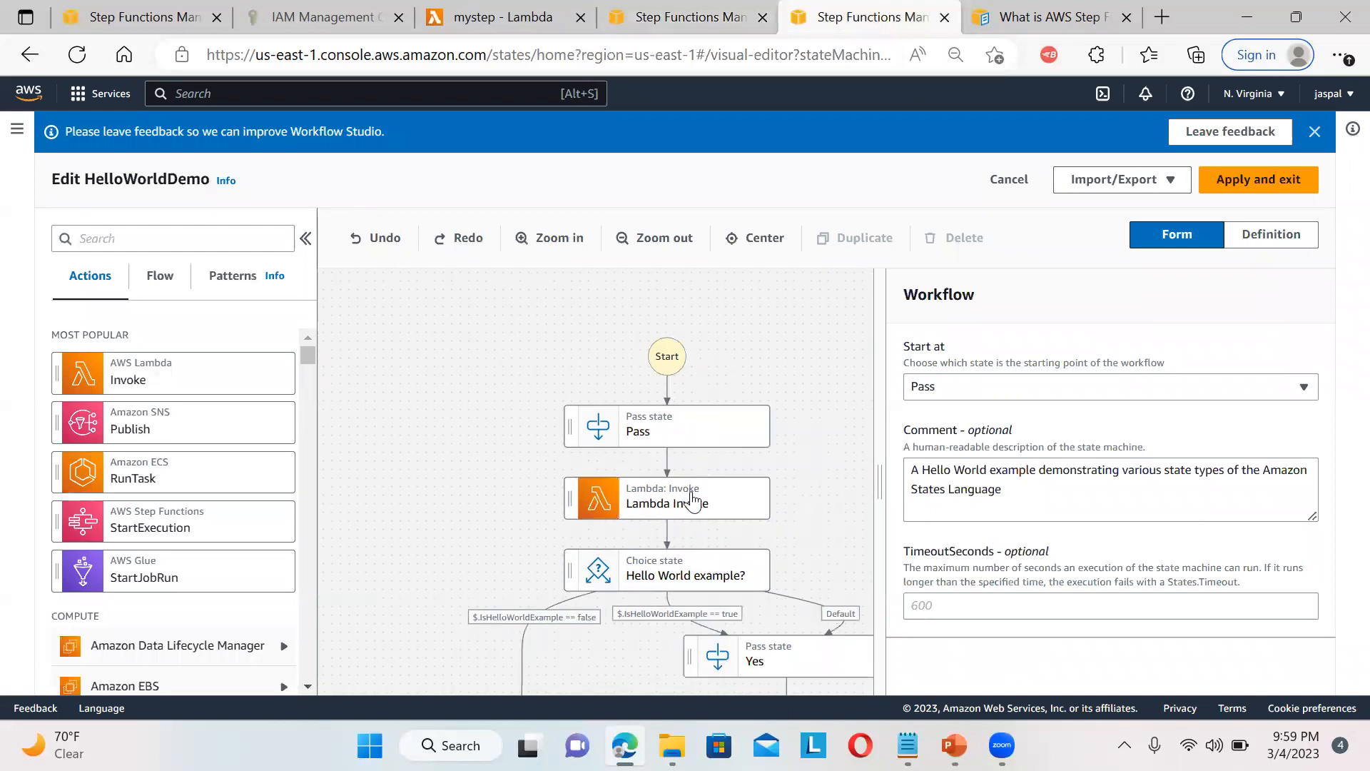
left_click(691, 502)
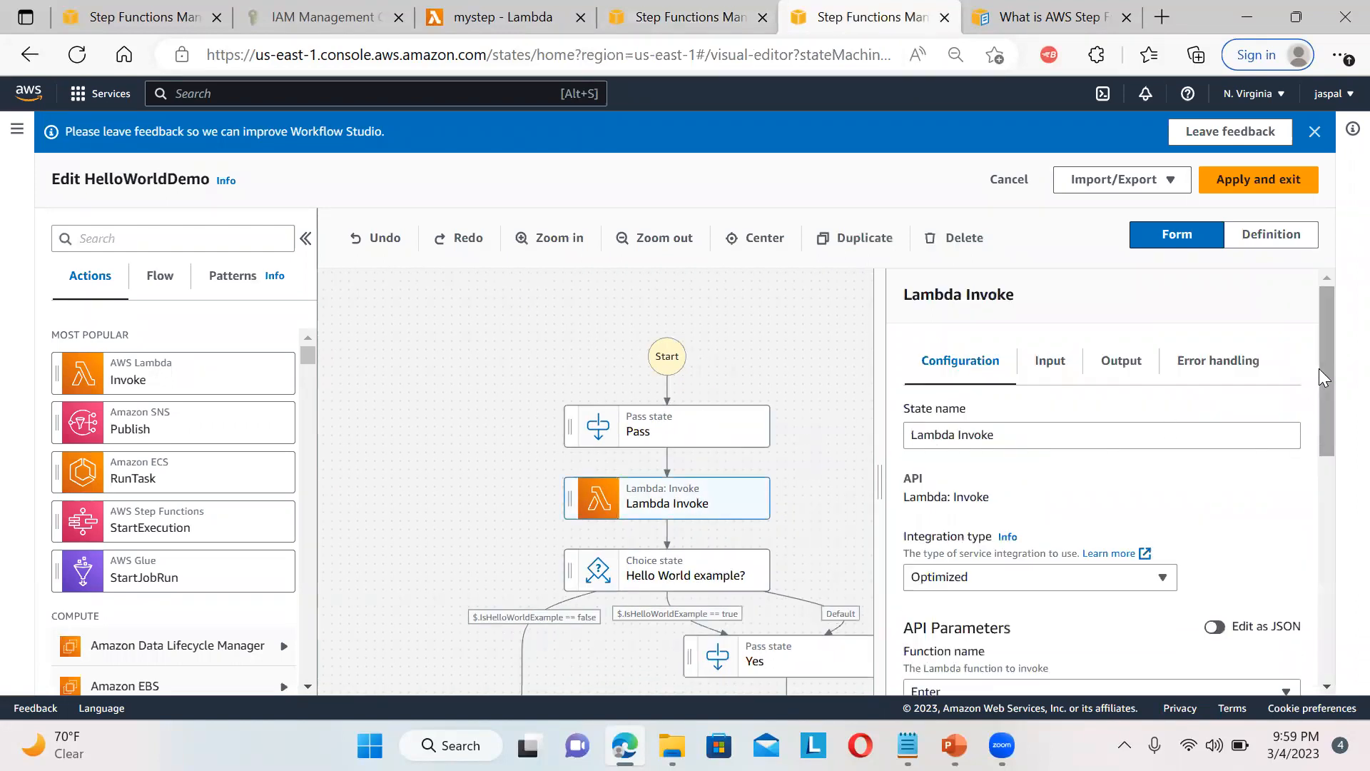
left_click_drag(1319, 365, 1330, 496)
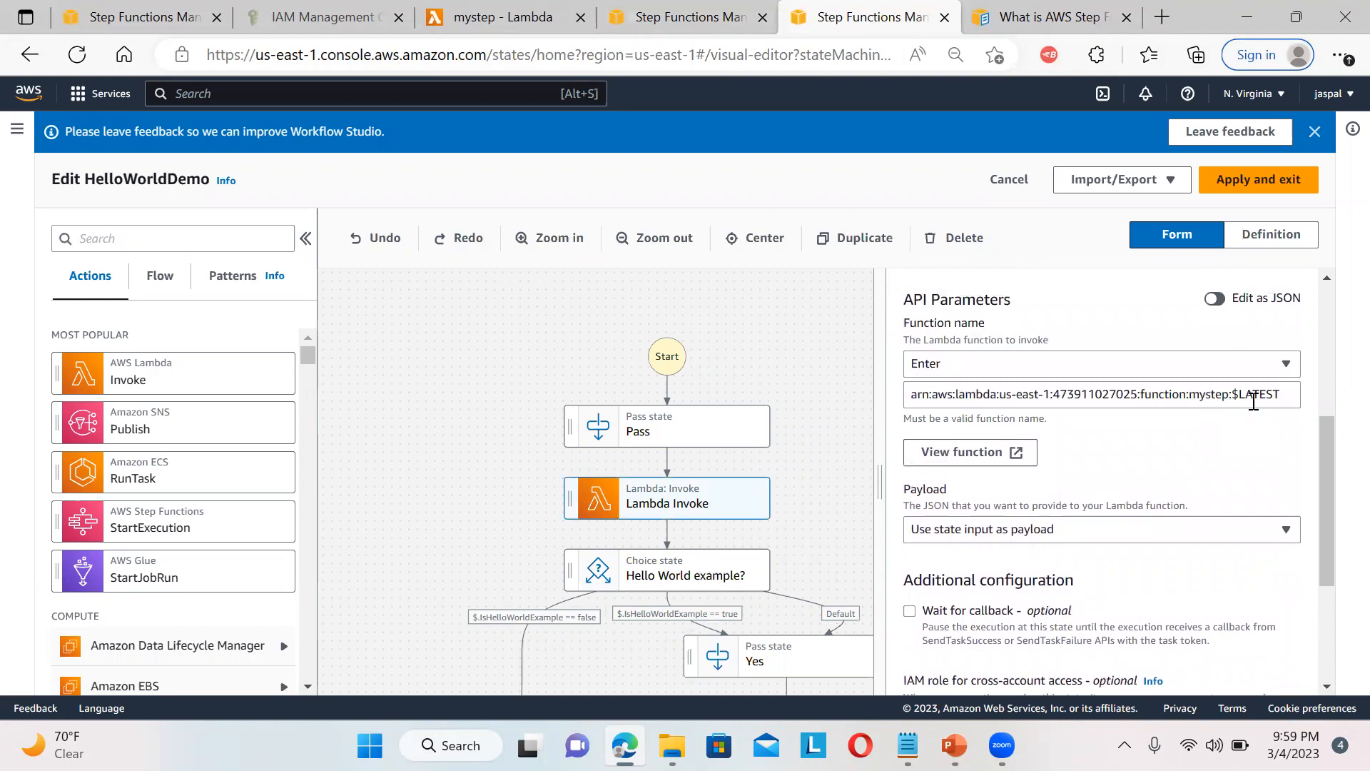
left_click_drag(1325, 463, 1326, 434)
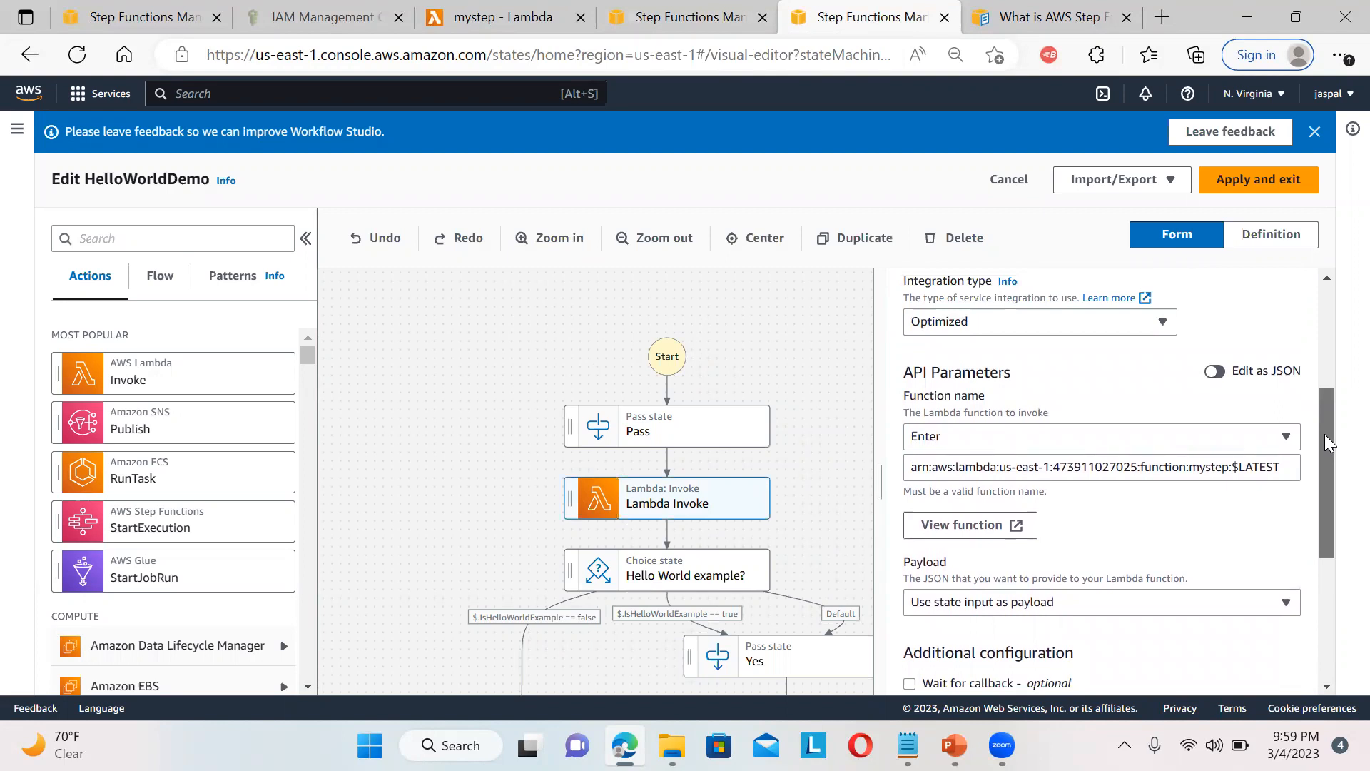
left_click_drag(1325, 434, 1325, 434)
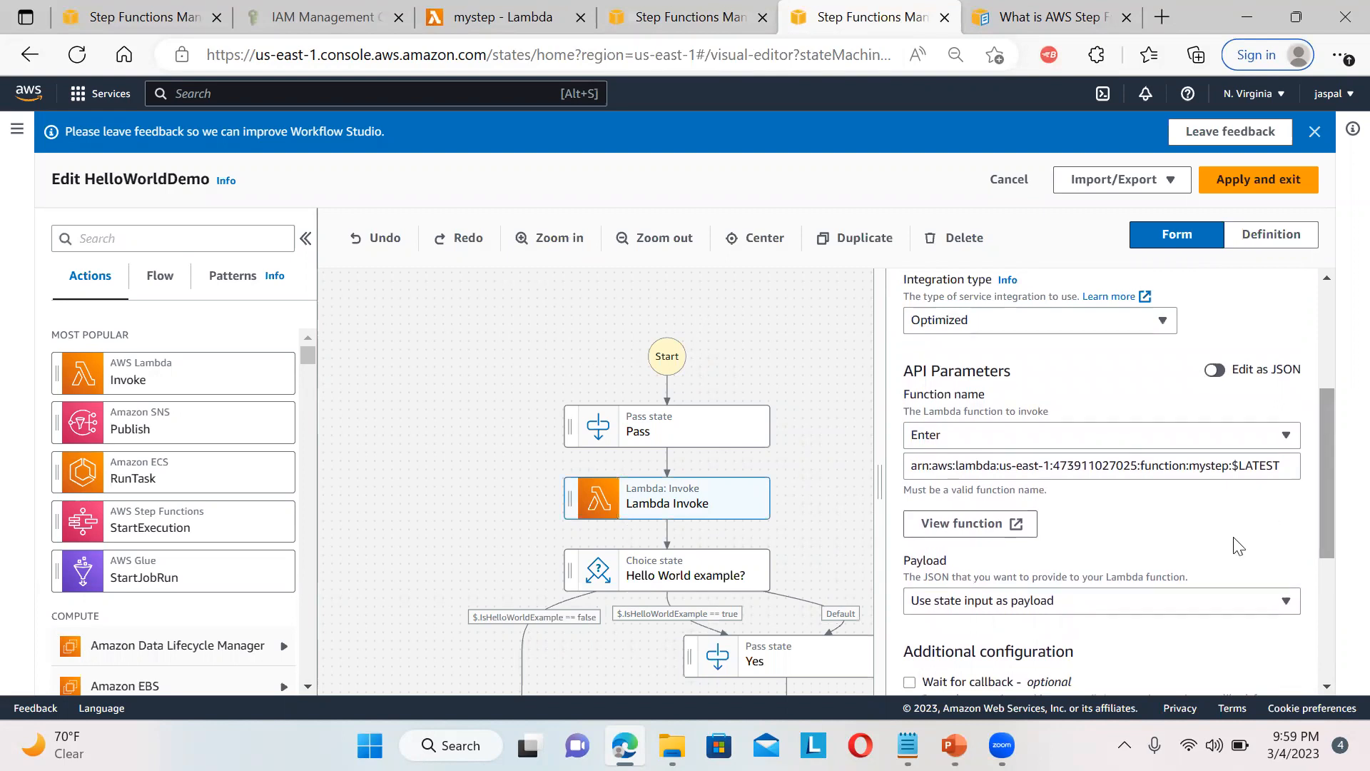
left_click(1154, 623)
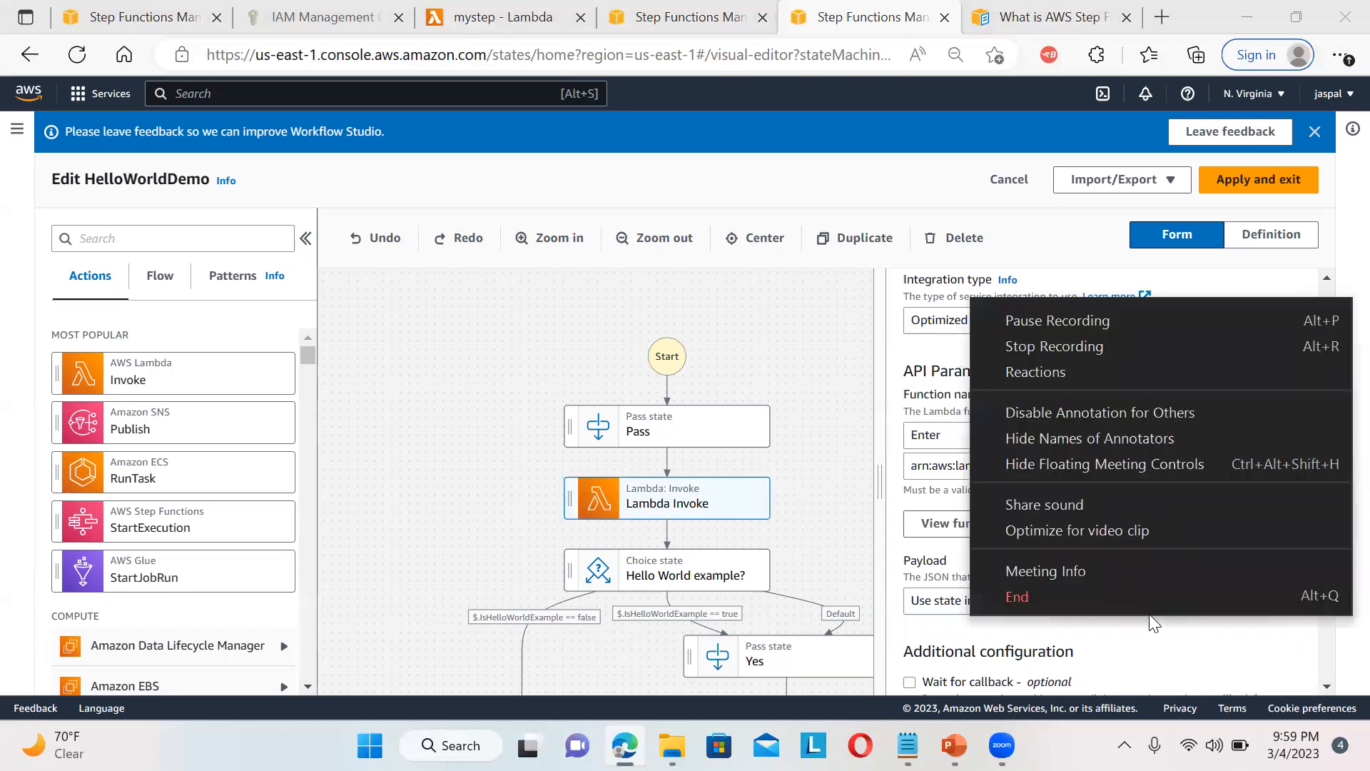
left_click(1181, 664)
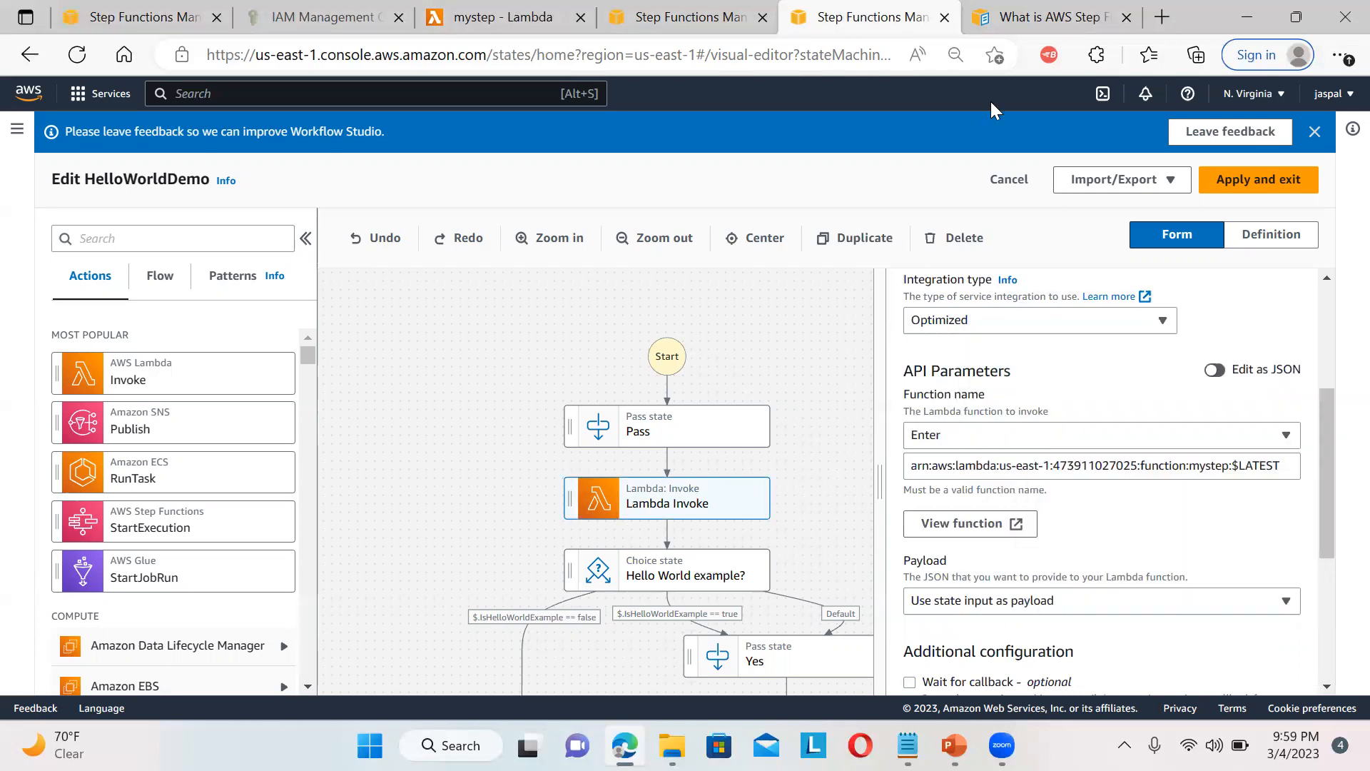
Apply the Workflow Studio design and save the HelloWorldDemo state machine with its Lambda Invoke state
left_click(1223, 182)
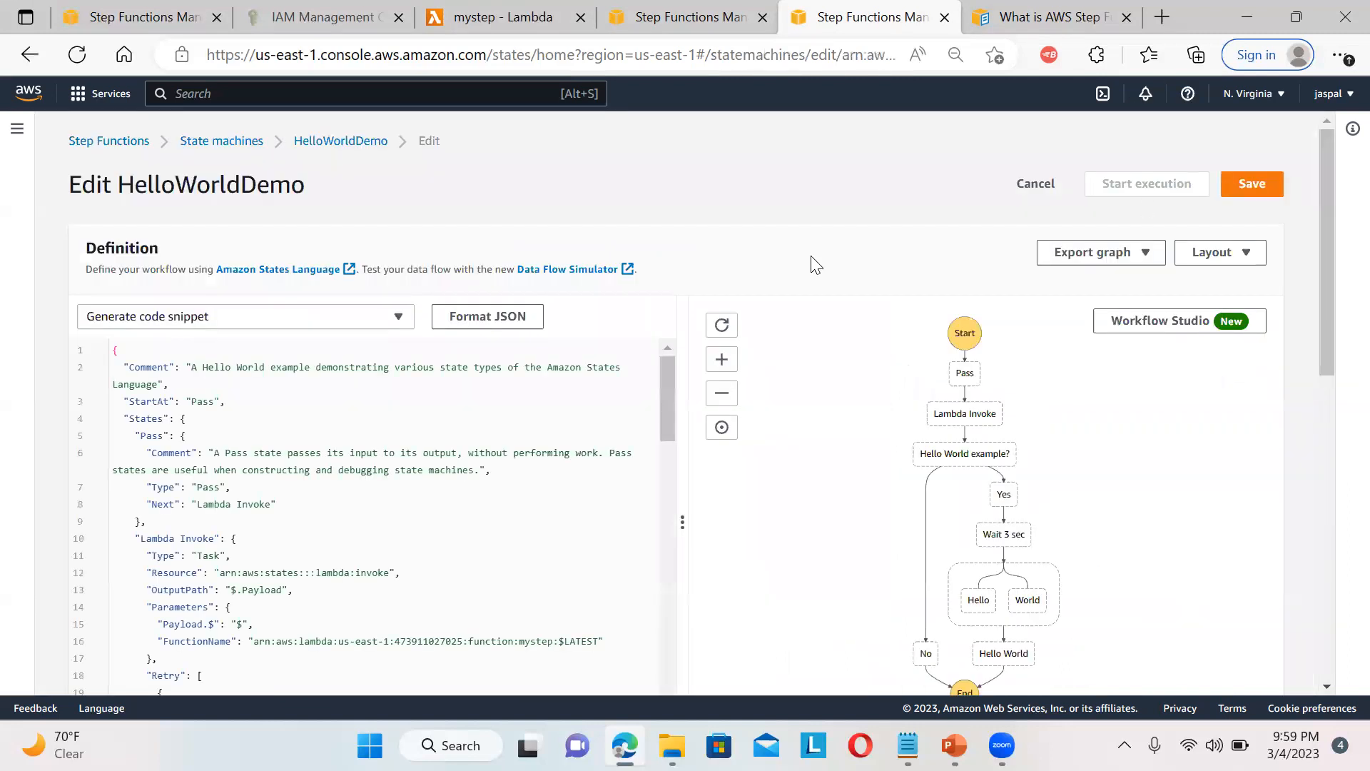
left_click(1244, 184)
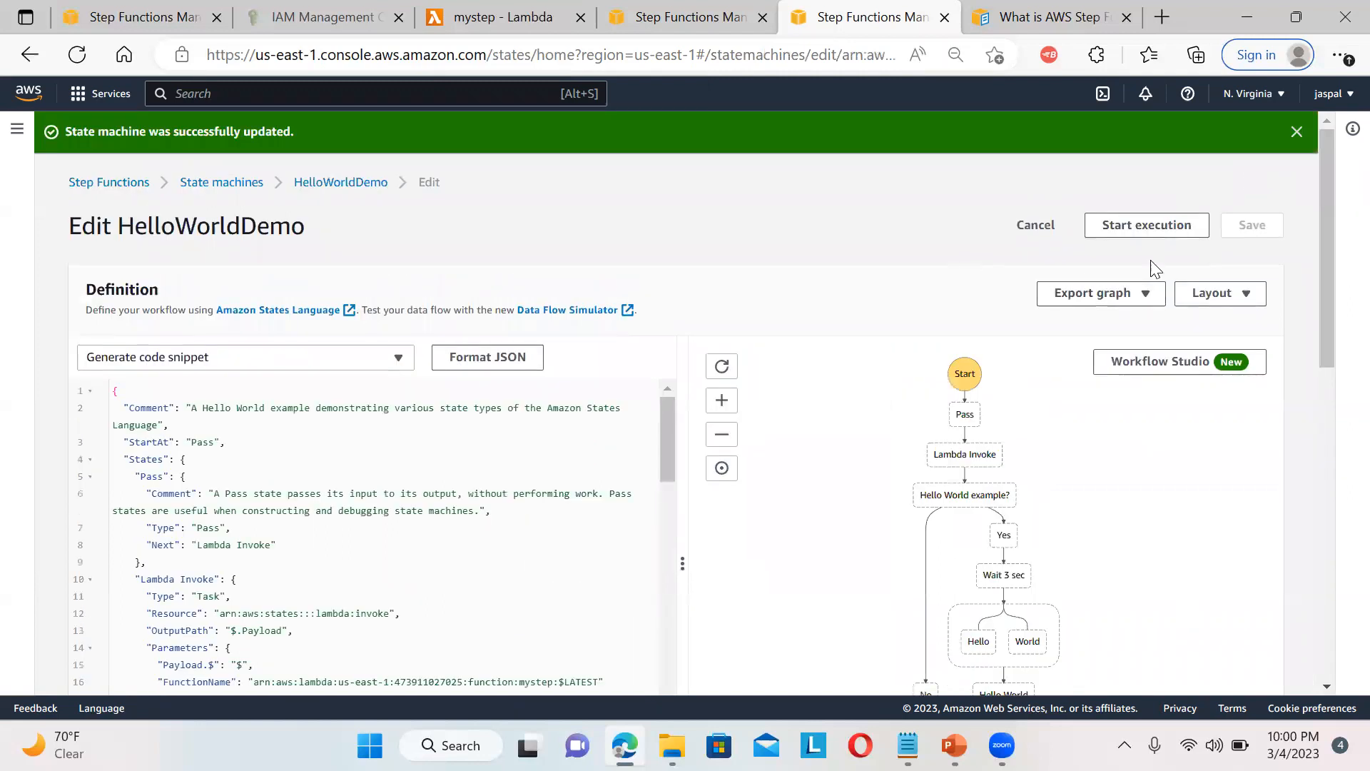
Start a HelloWorldDemo execution with JSON input containing a who key set to a person's first name
left_click(1126, 224)
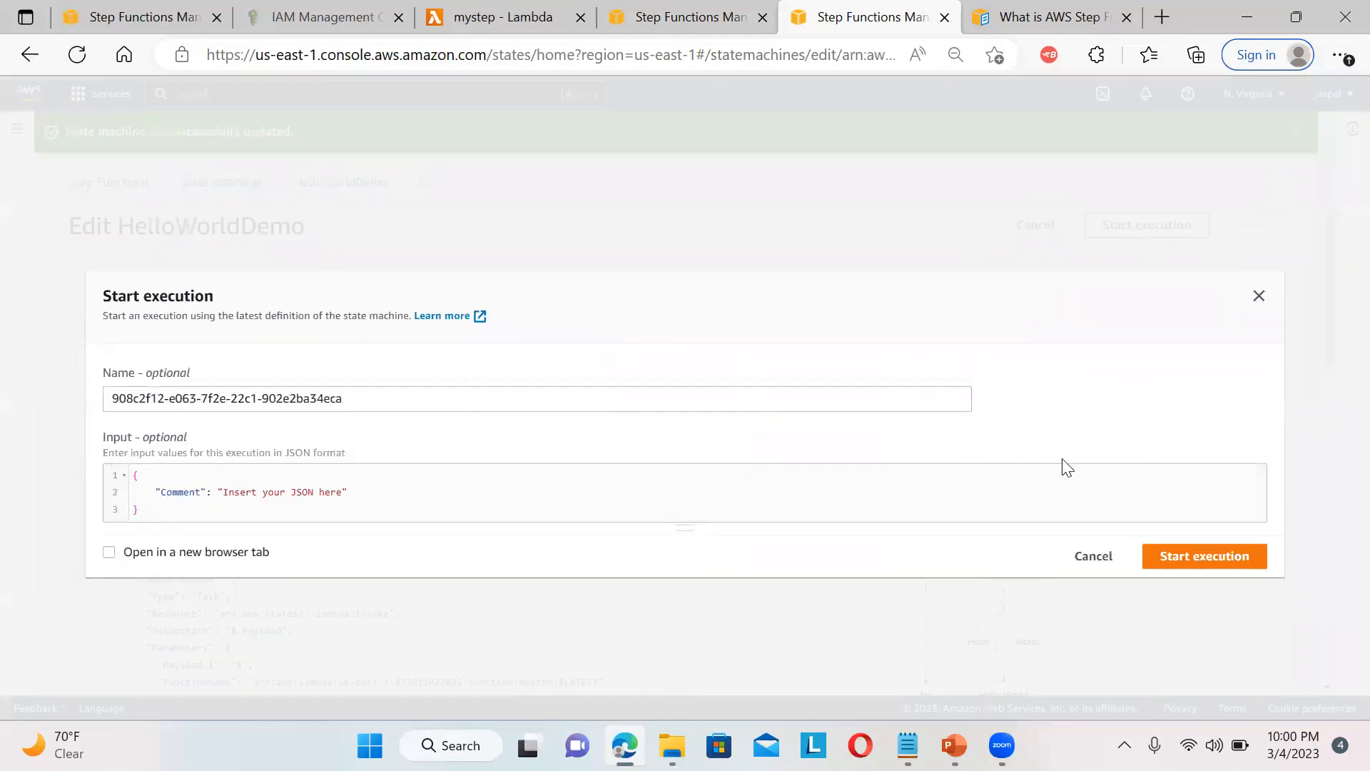
double_click(183, 491)
type("who")
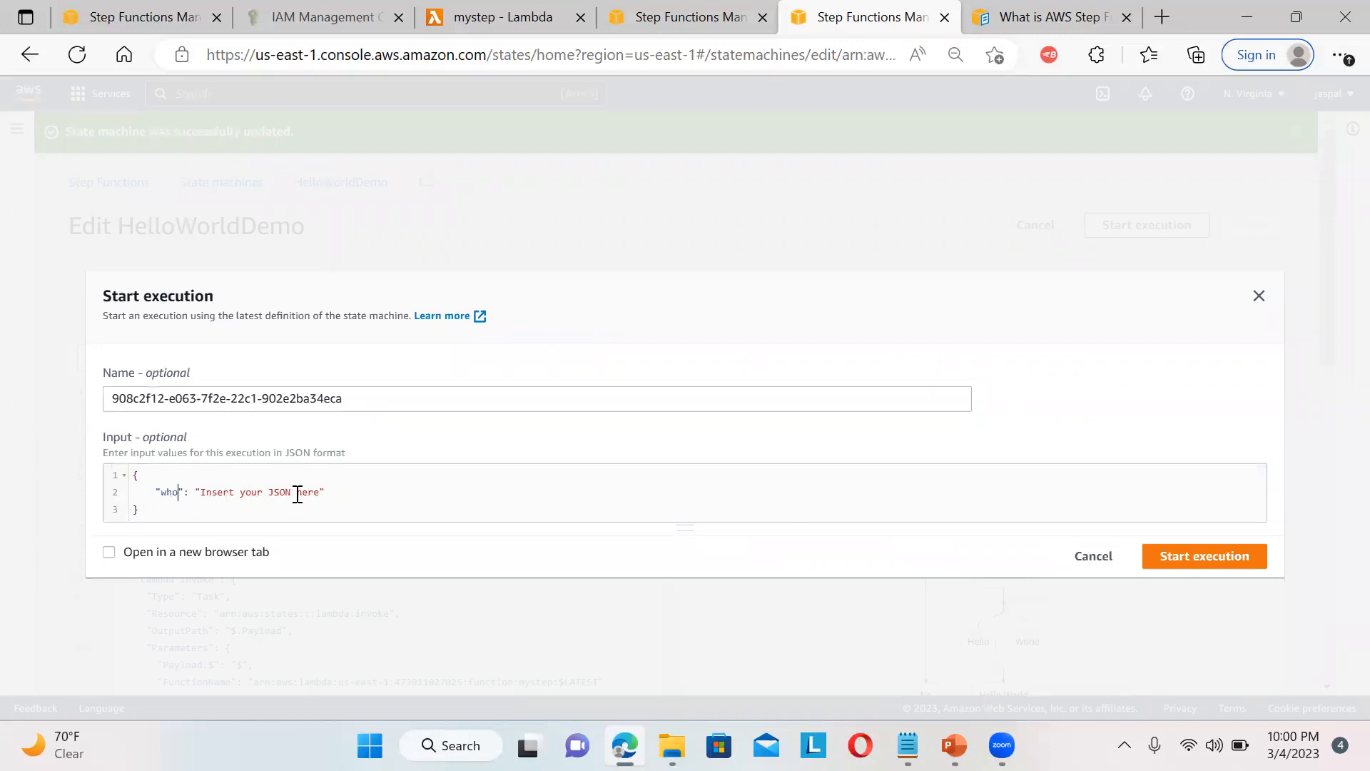
left_click_drag(319, 494, 204, 487)
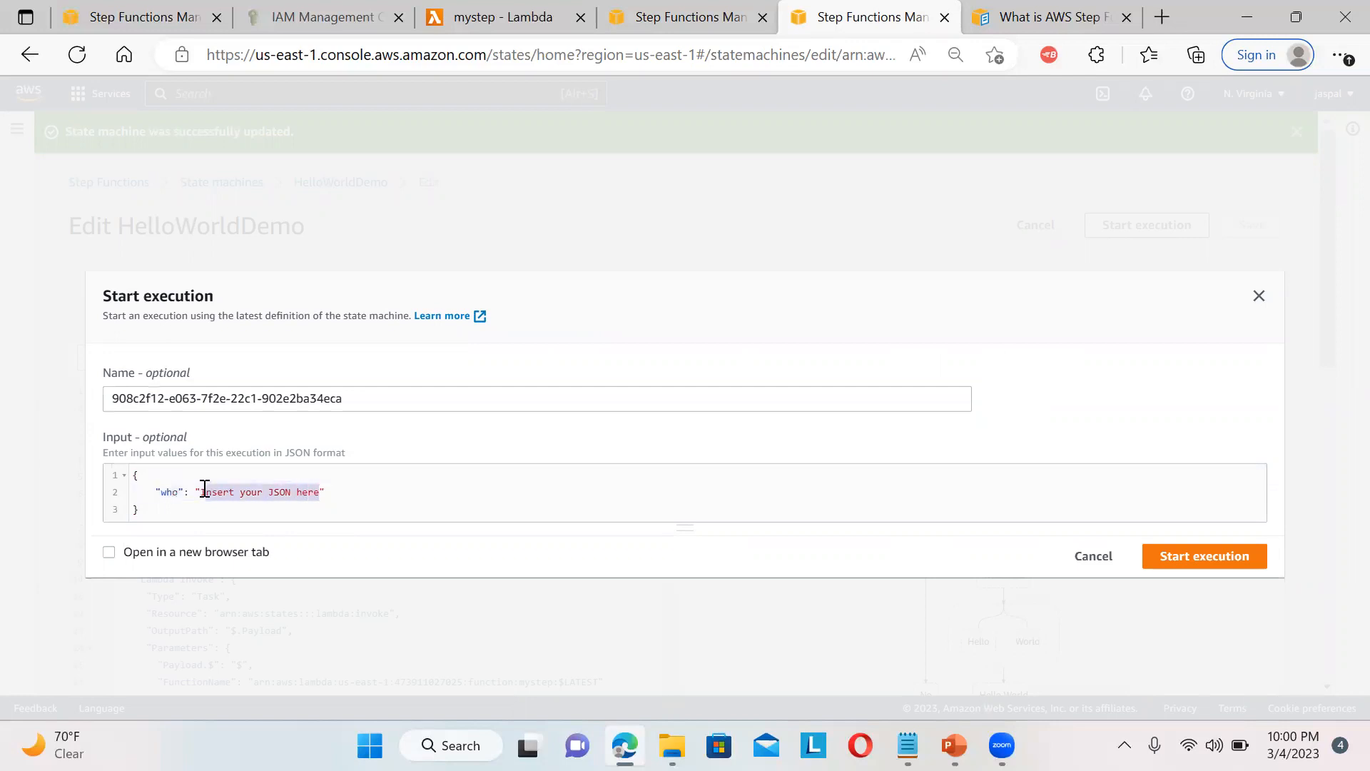
key("BackSpace")
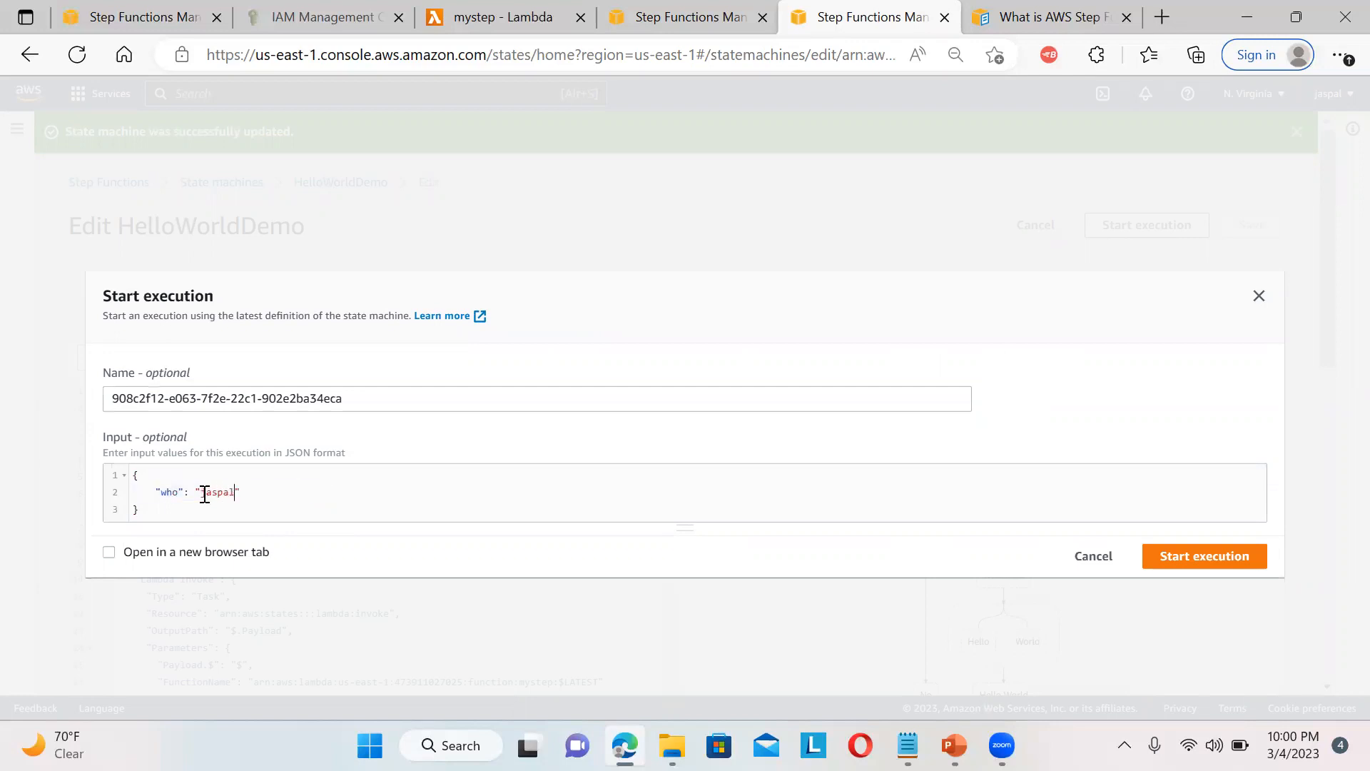
left_click(1237, 564)
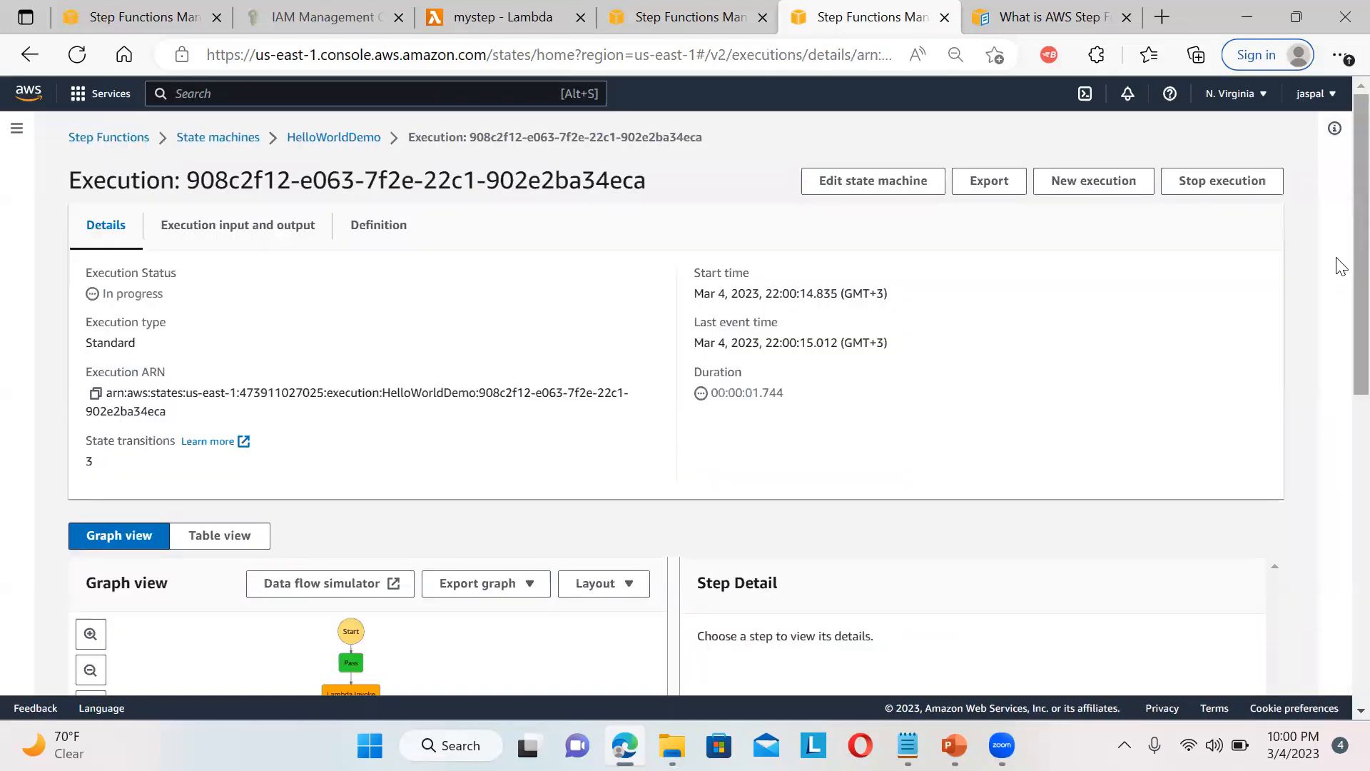
Select the Lambda Invoke state in the execution graph and examine its input and the reason given for the exception
scroll(1341, 286, "down", 5)
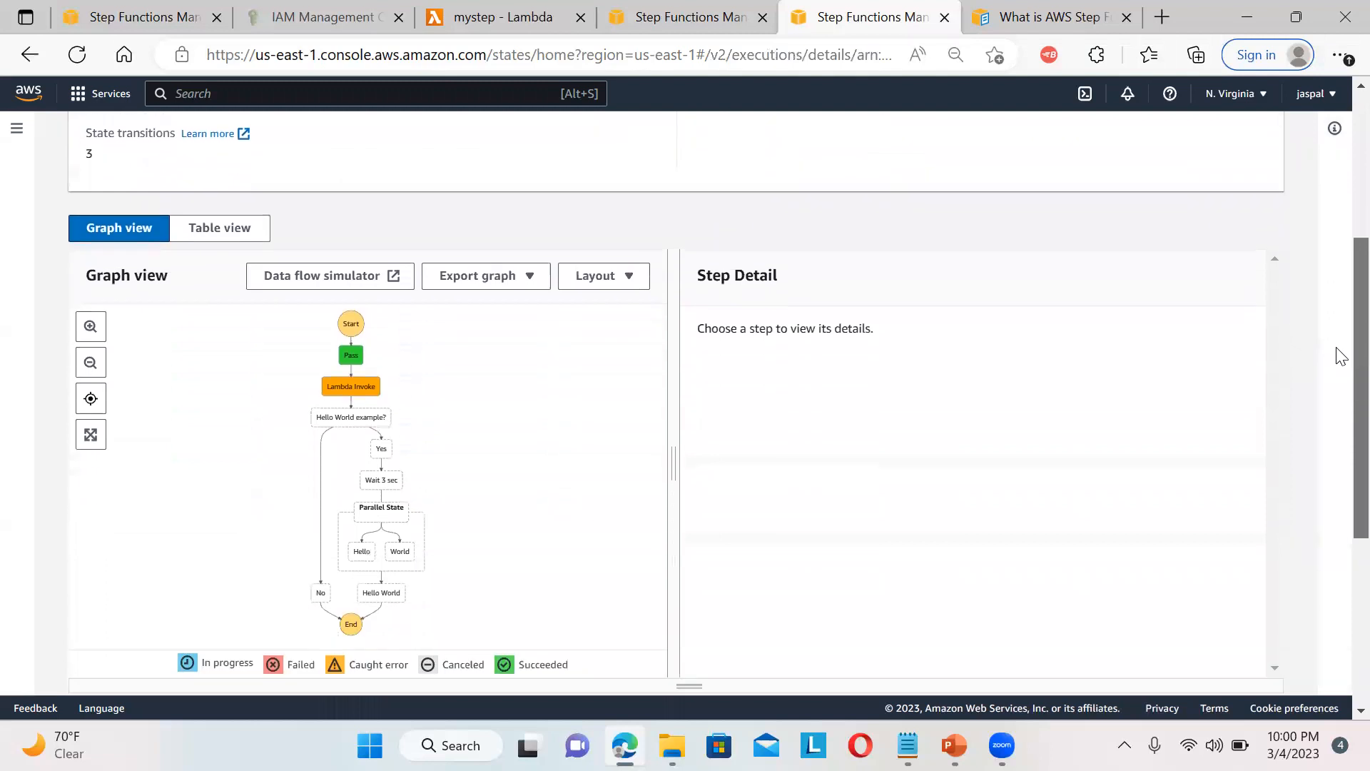
scroll(1338, 364, "down", 1)
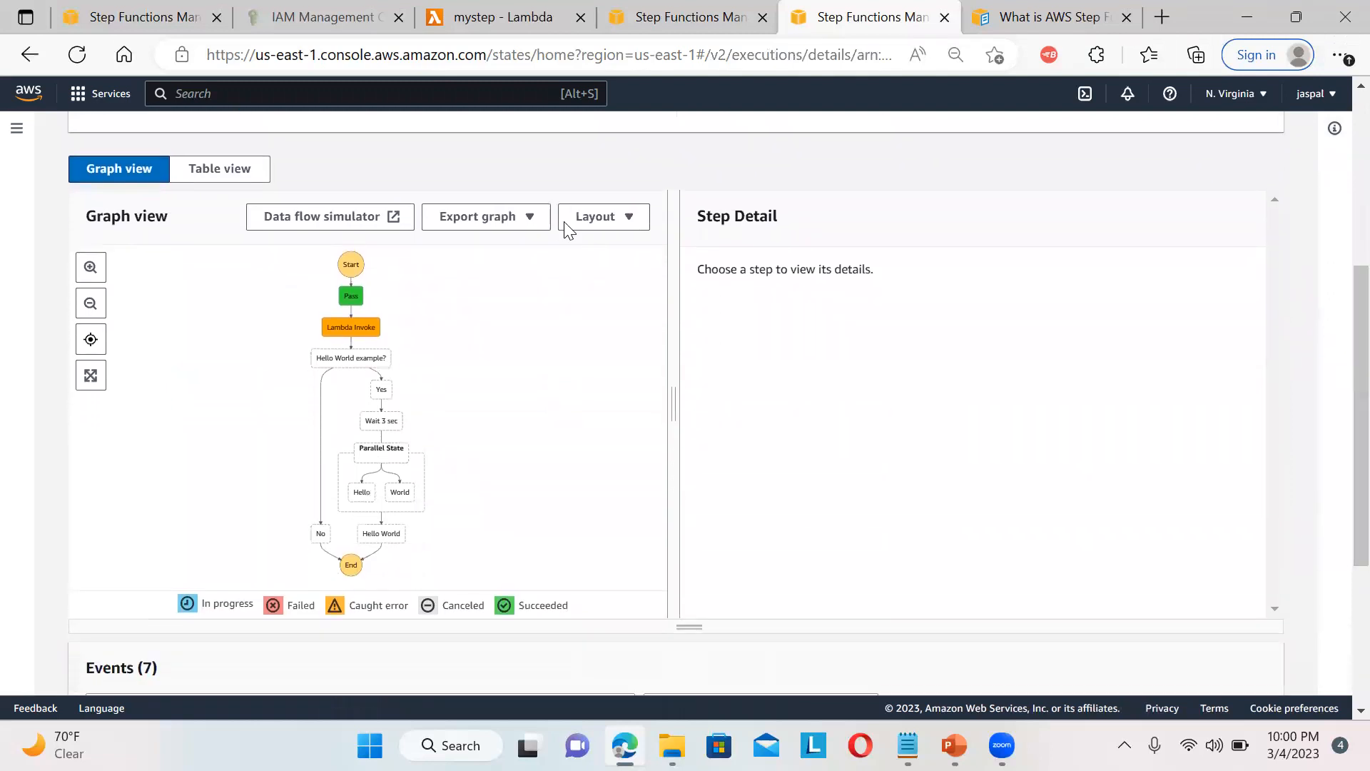
left_click(353, 337)
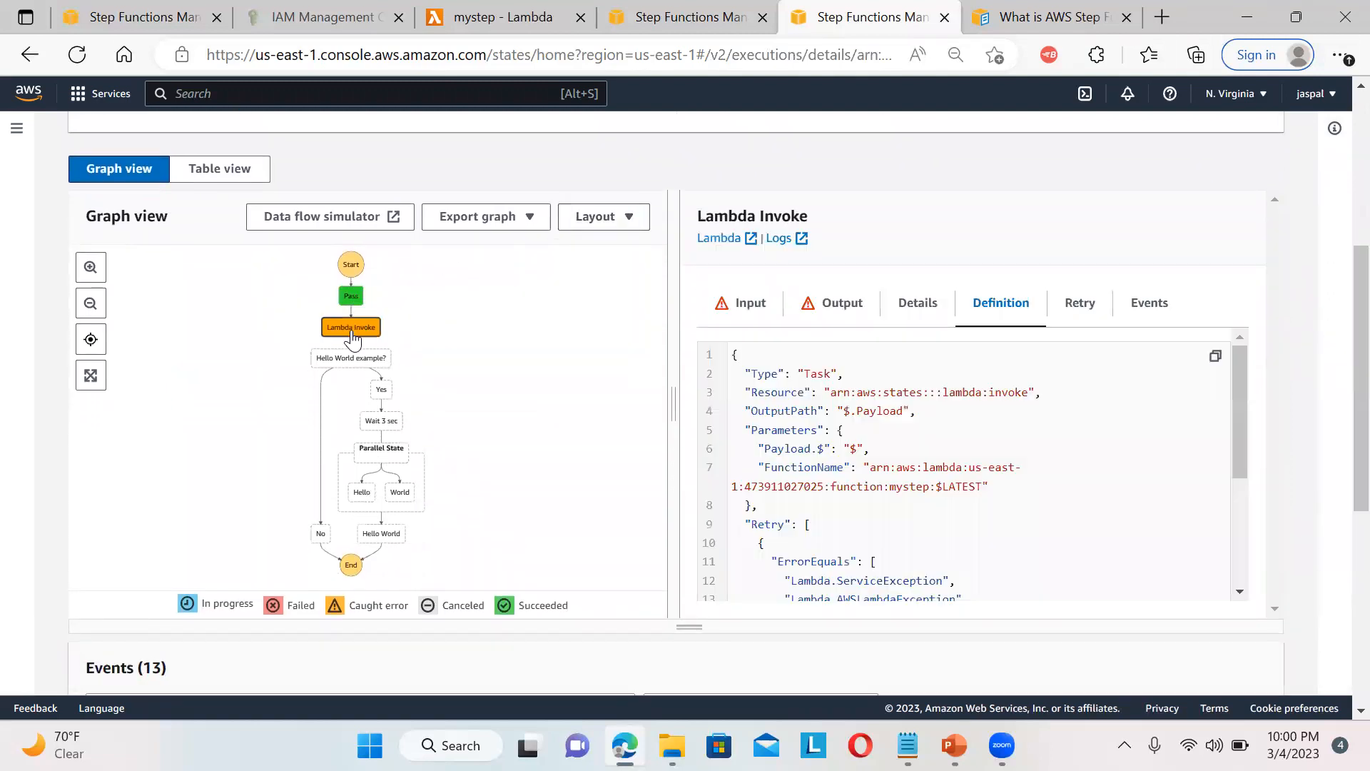
left_click(753, 311)
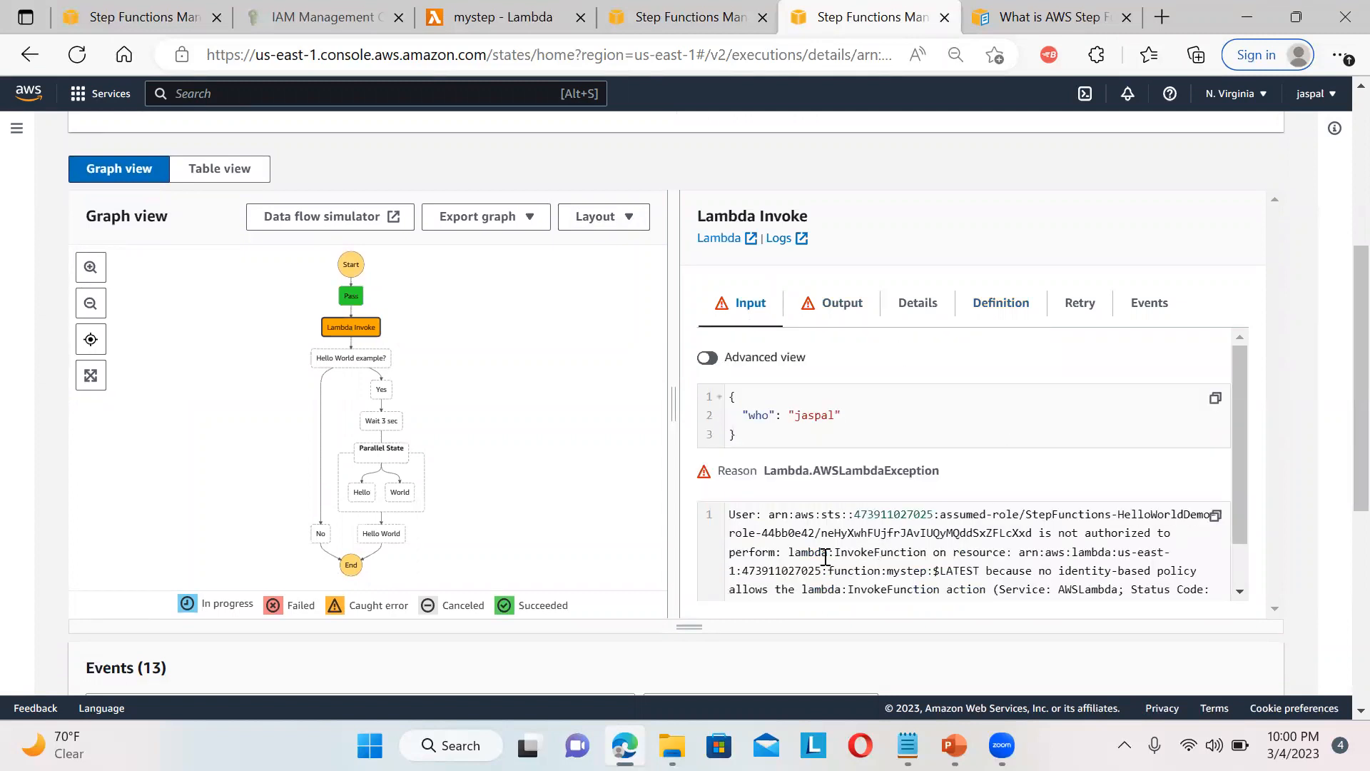
left_click_drag(841, 556, 1081, 546)
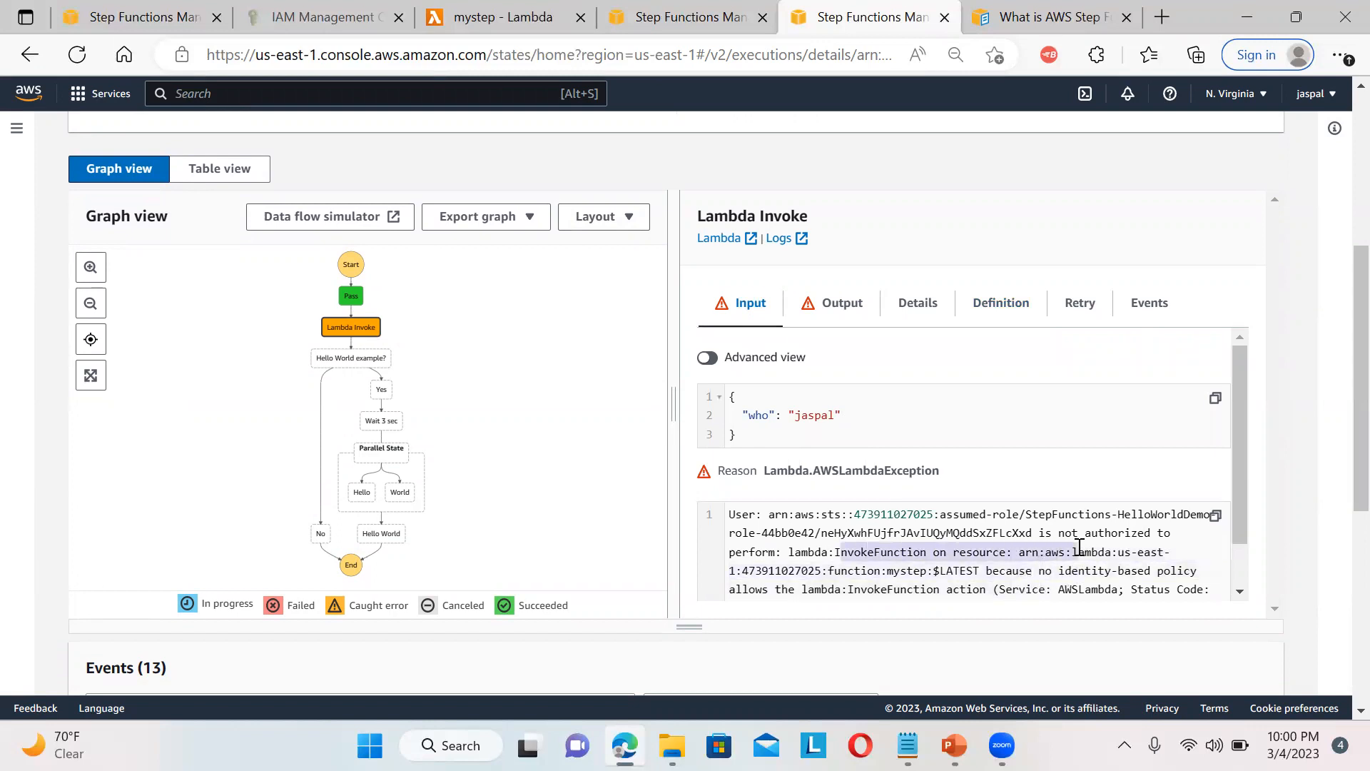
scroll(1342, 314, "up", 5)
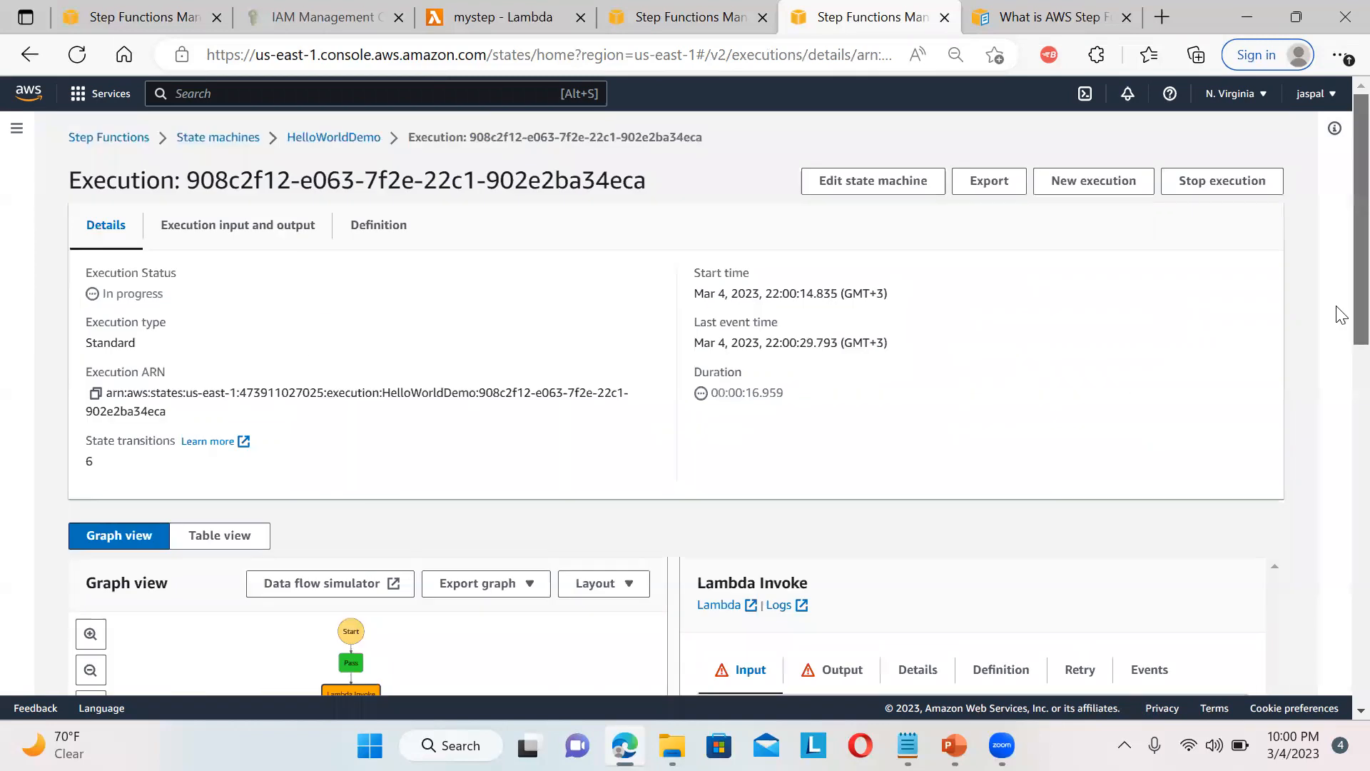
left_click(905, 177)
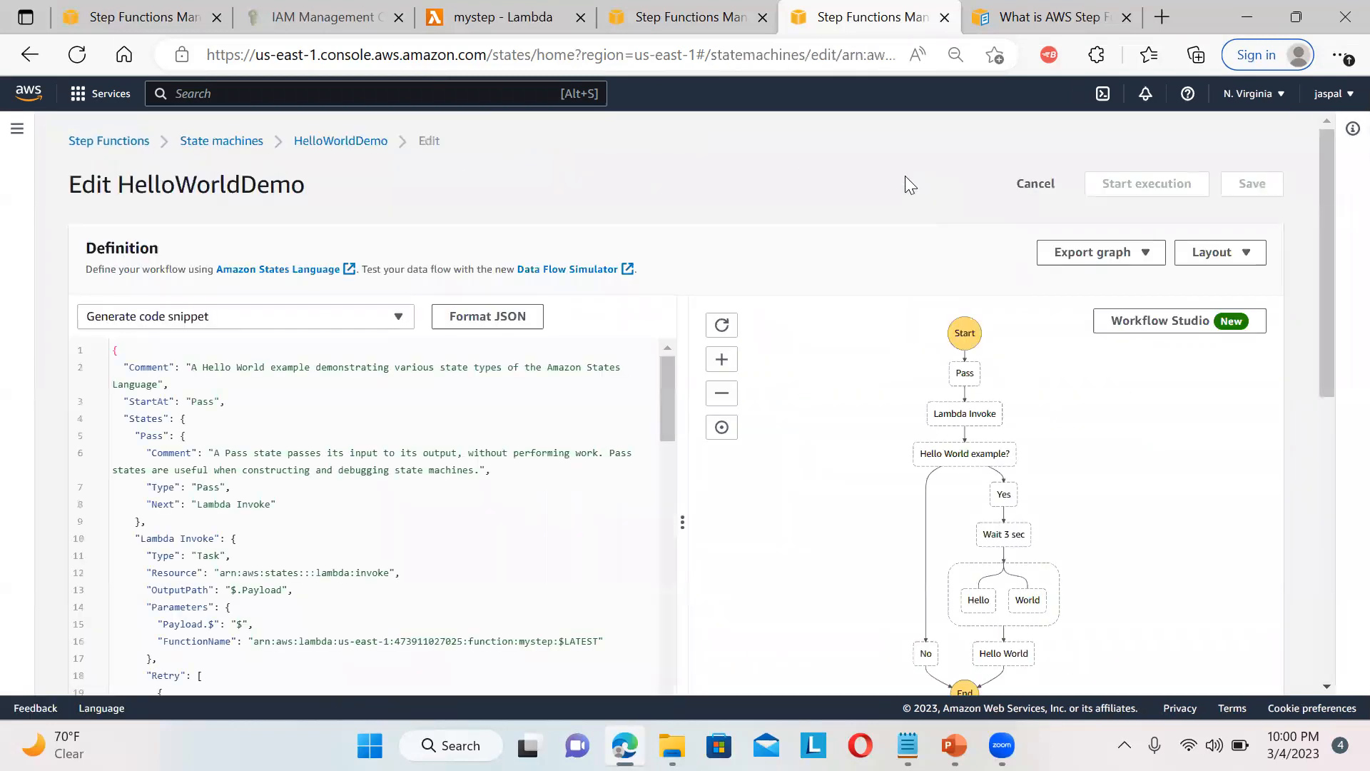
left_click(1037, 187)
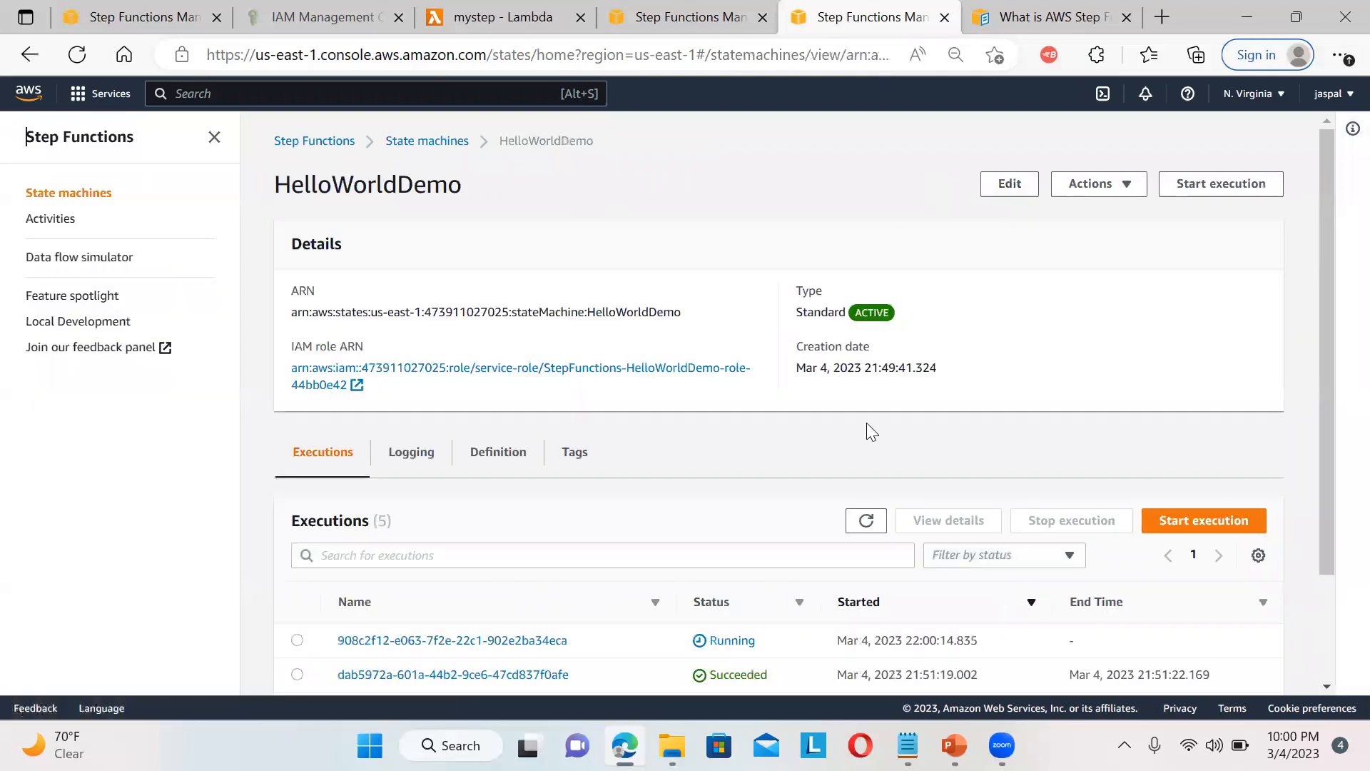
mouse_move(1329, 310)
left_mouse_down()
mouse_move(1321, 508)
mouse_move(1339, 307)
left_mouse_up()
left_click(1010, 187)
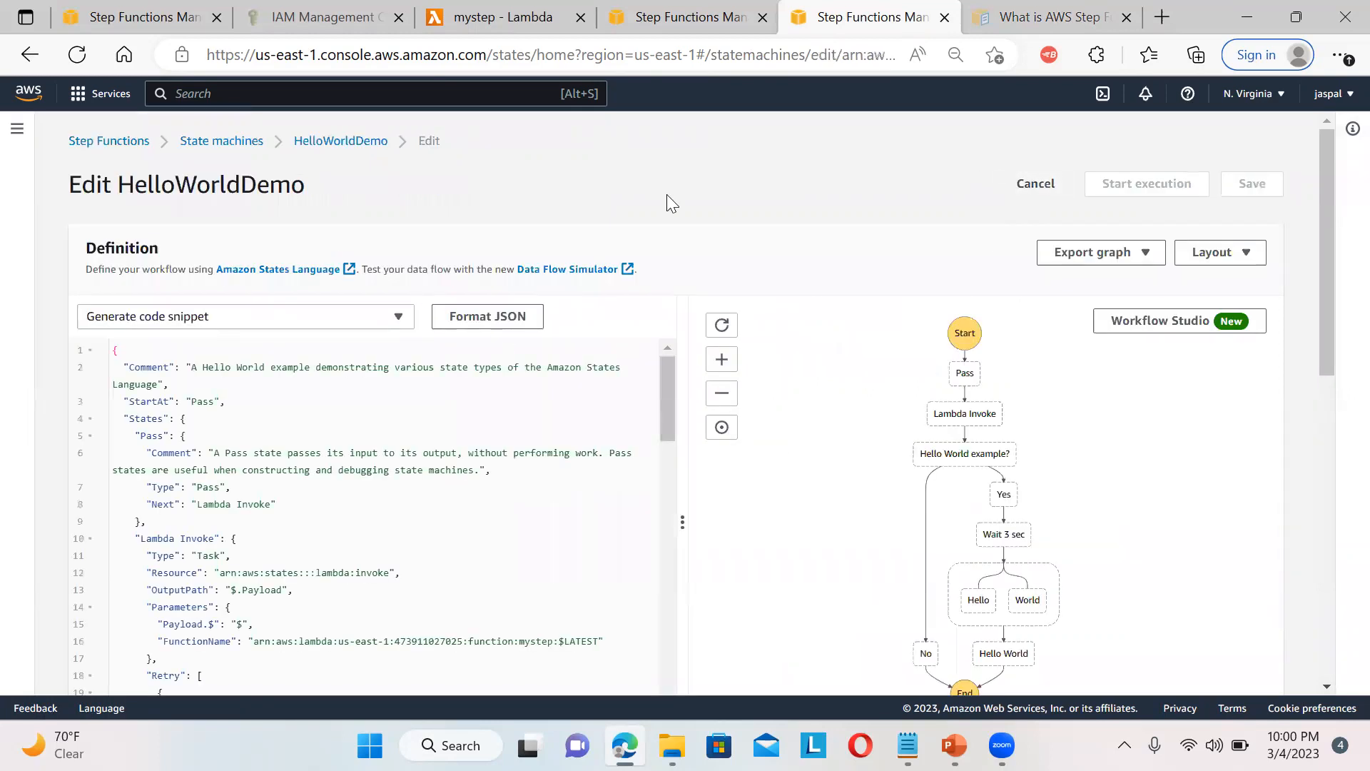
left_click(1042, 183)
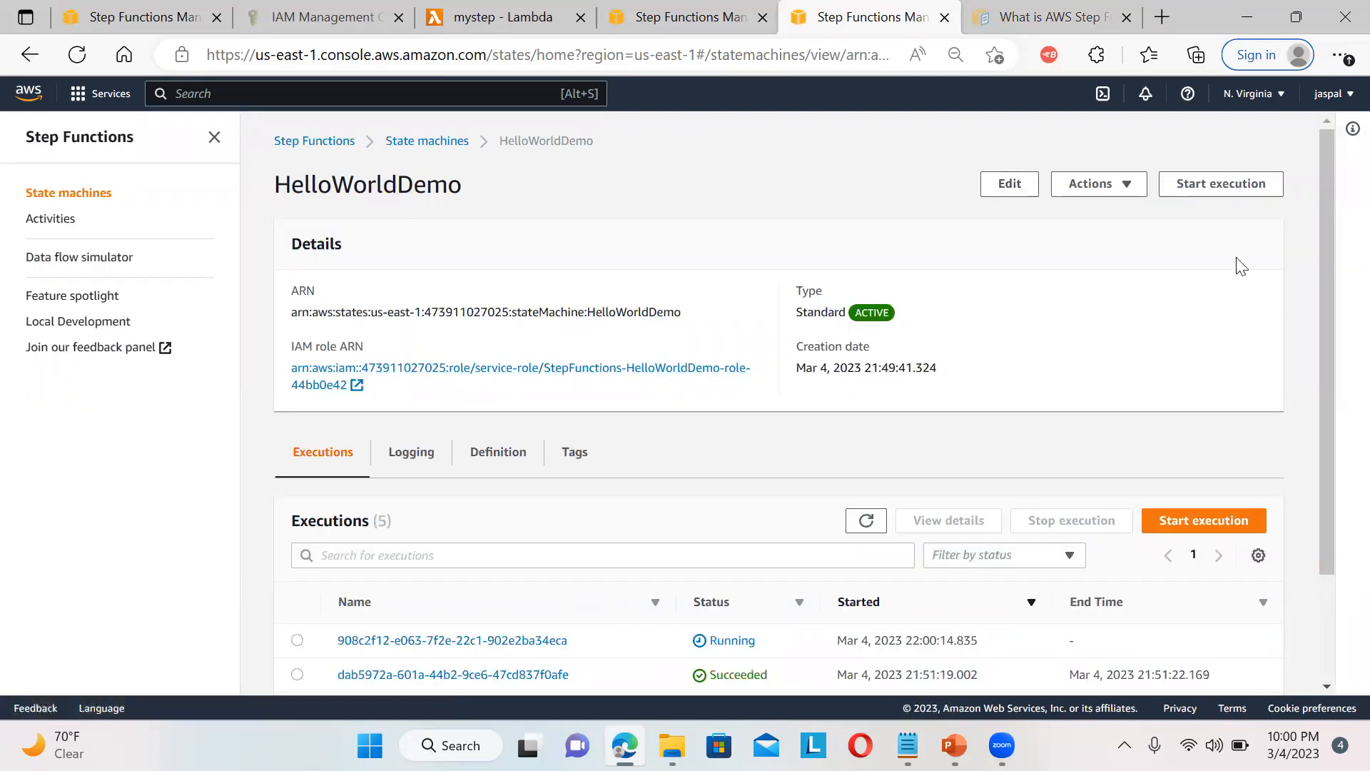
Open the running execution from the HelloWorldDemo executions list and review its events and the Lambda Invoke error
left_click_drag(1325, 284, 1322, 419)
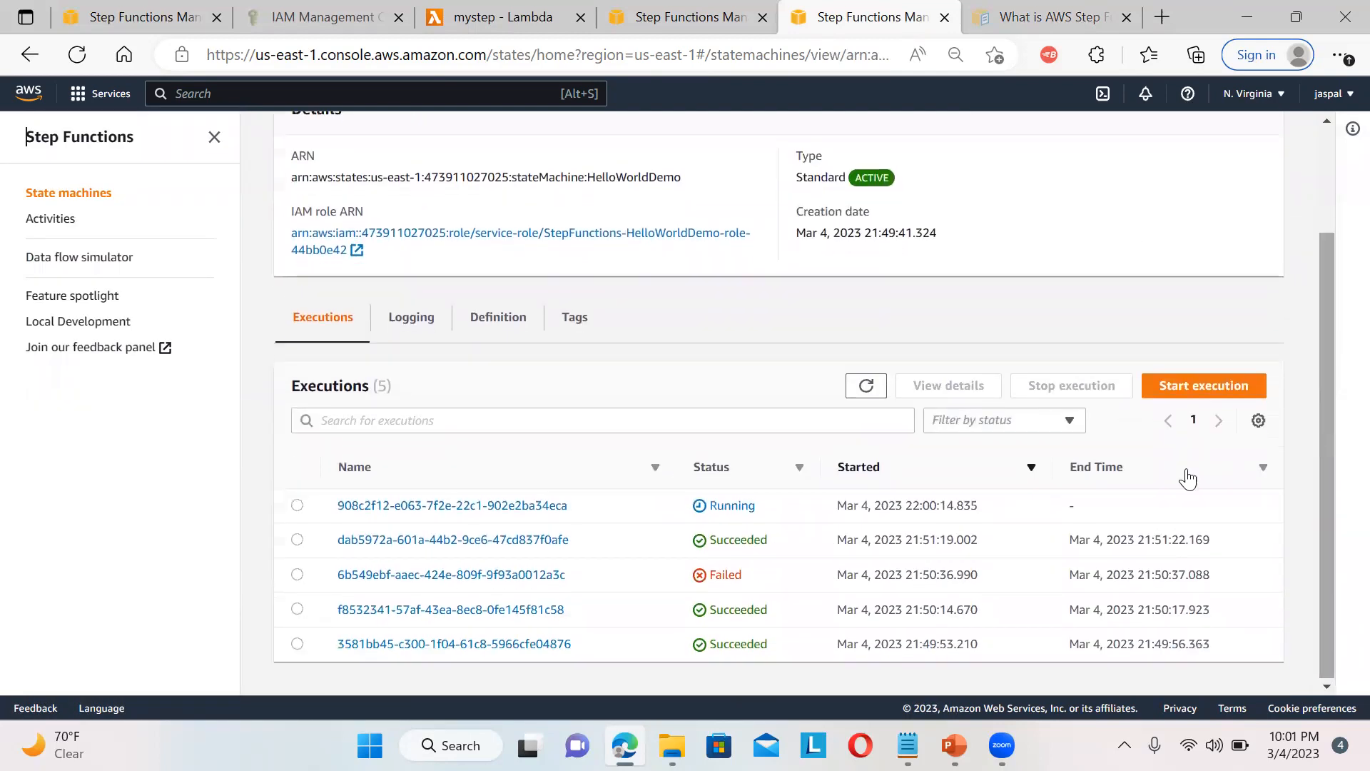
left_click(448, 507)
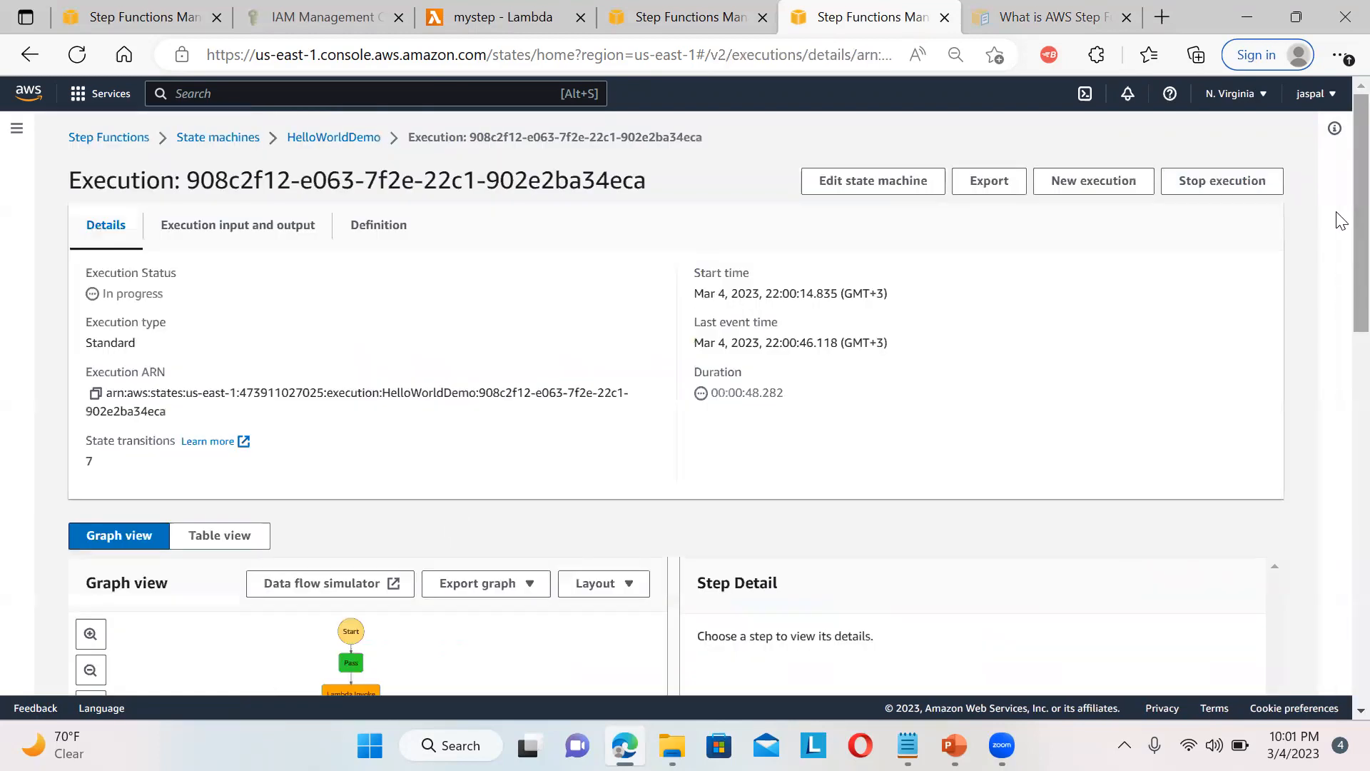
left_click_drag(1337, 220, 1341, 463)
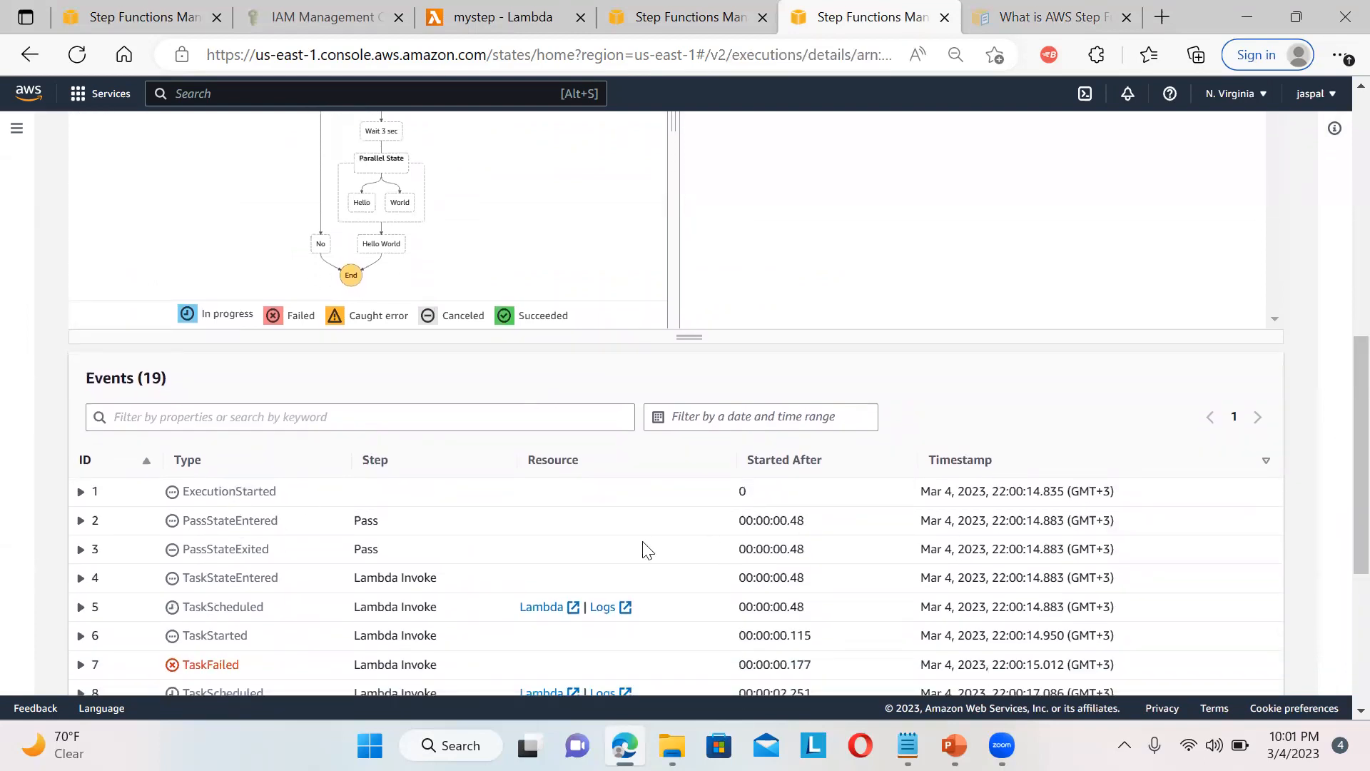
left_click_drag(1337, 463, 1342, 307)
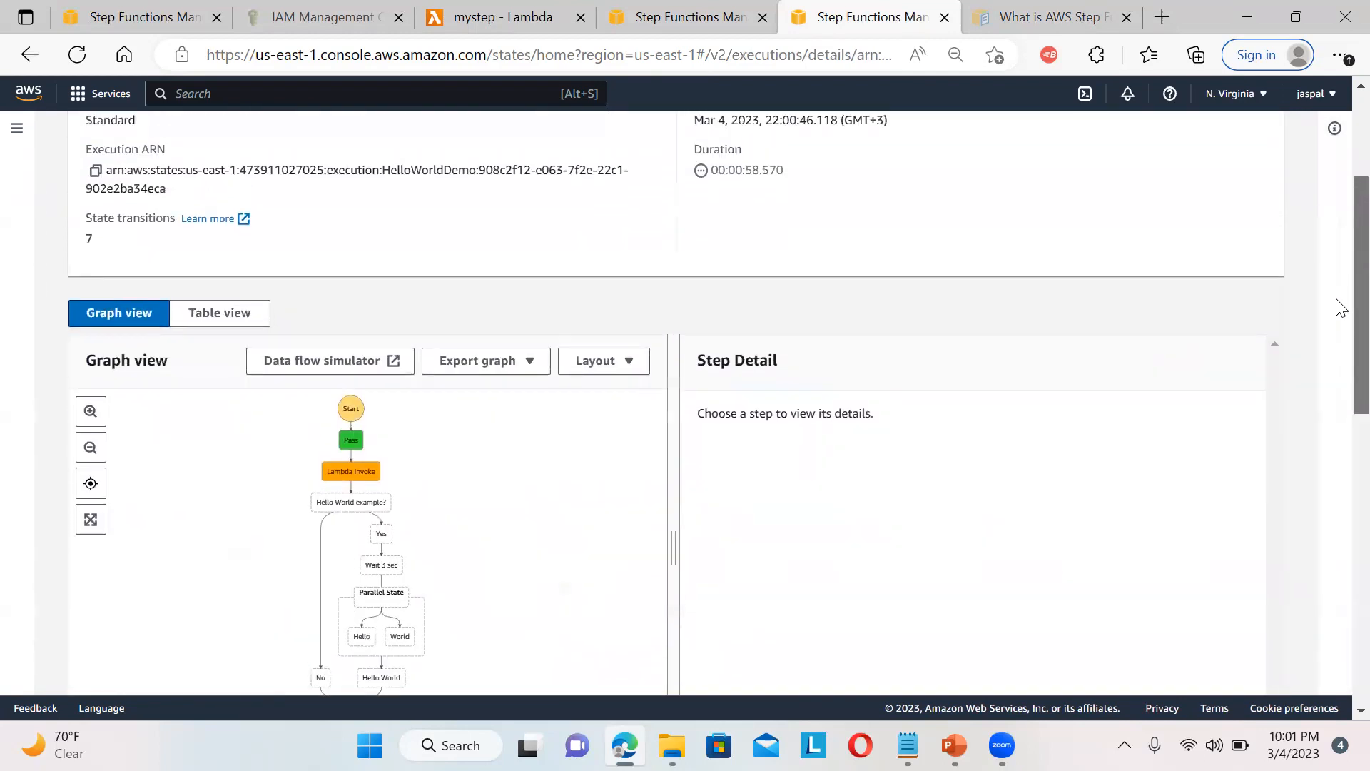
left_click(368, 480)
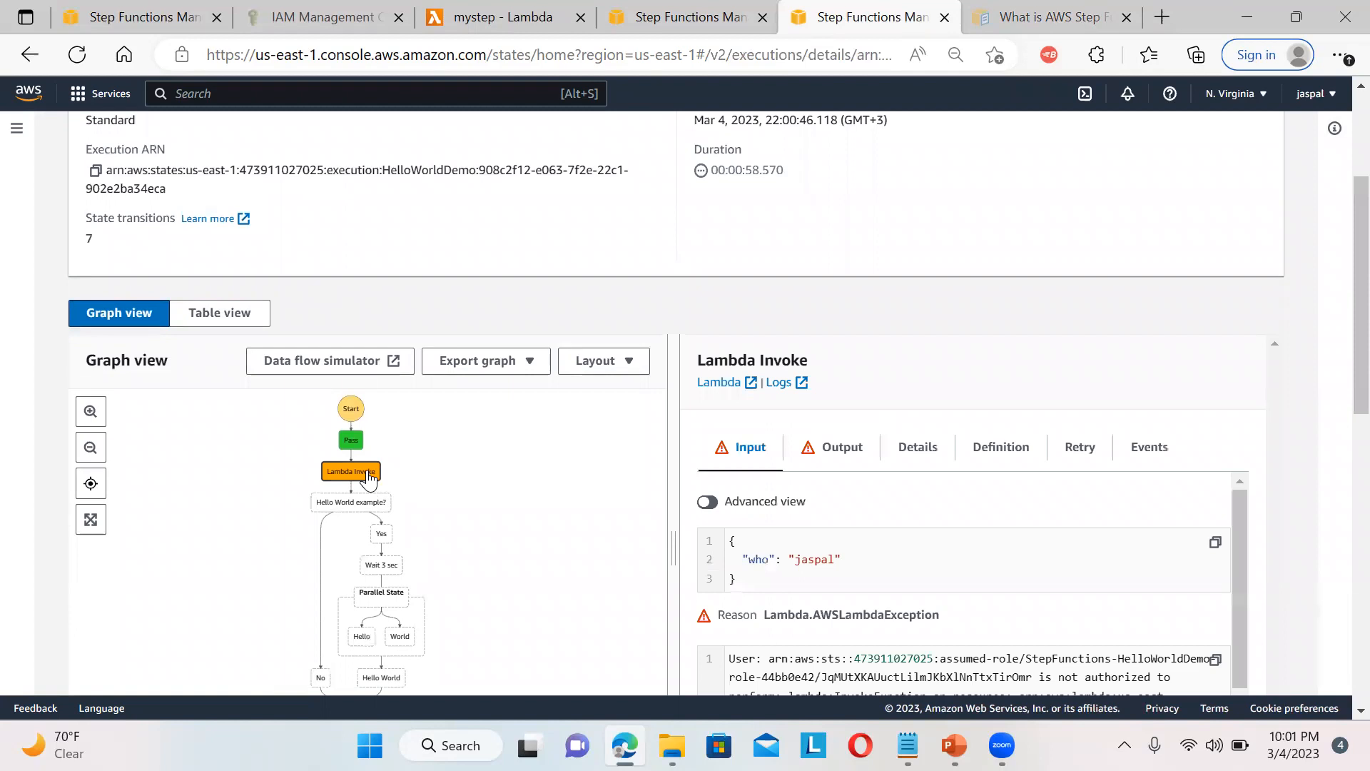
Edit the state machine and choose StepFunctions-HelloWorld-role-736c1179 as its existing execution role
left_click_drag(1341, 347, 1337, 184)
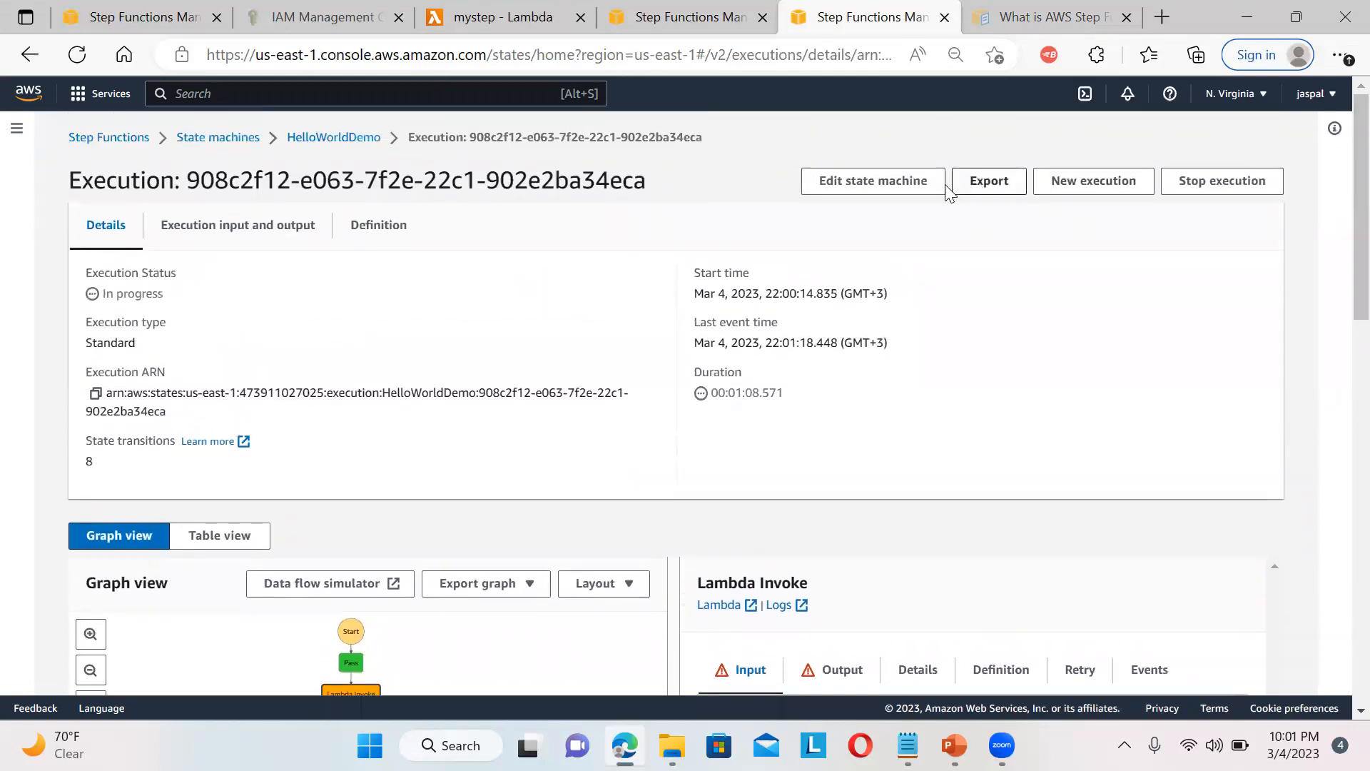
left_click(894, 191)
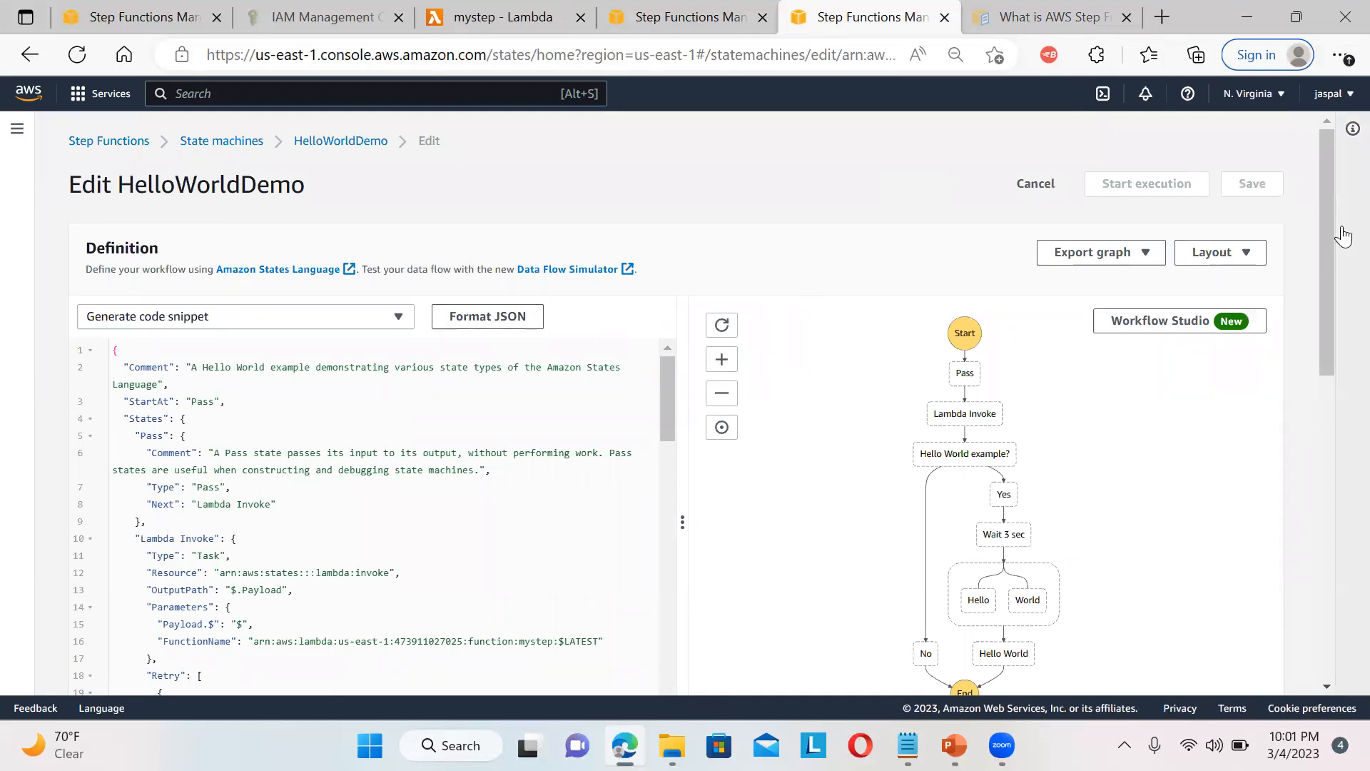
left_click_drag(1330, 226, 1300, 520)
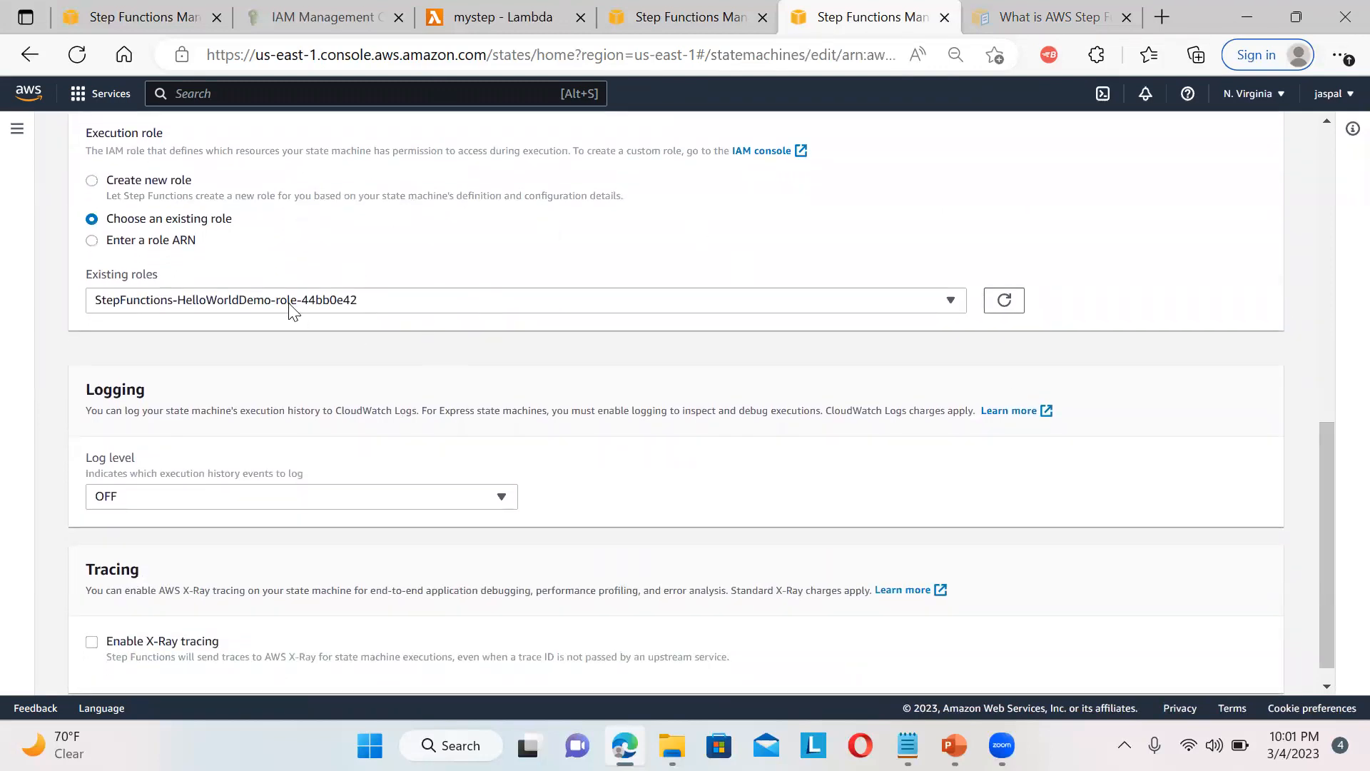
left_click(325, 301)
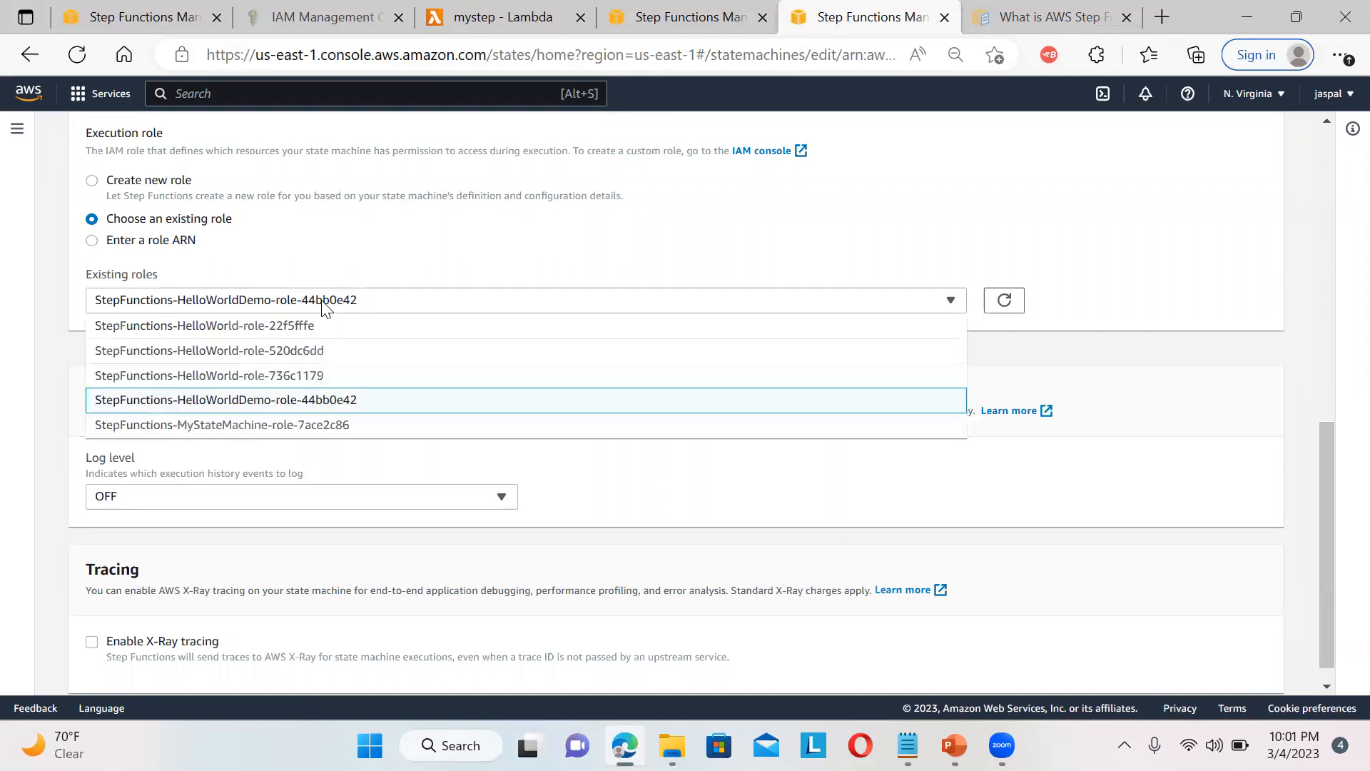
left_click(300, 378)
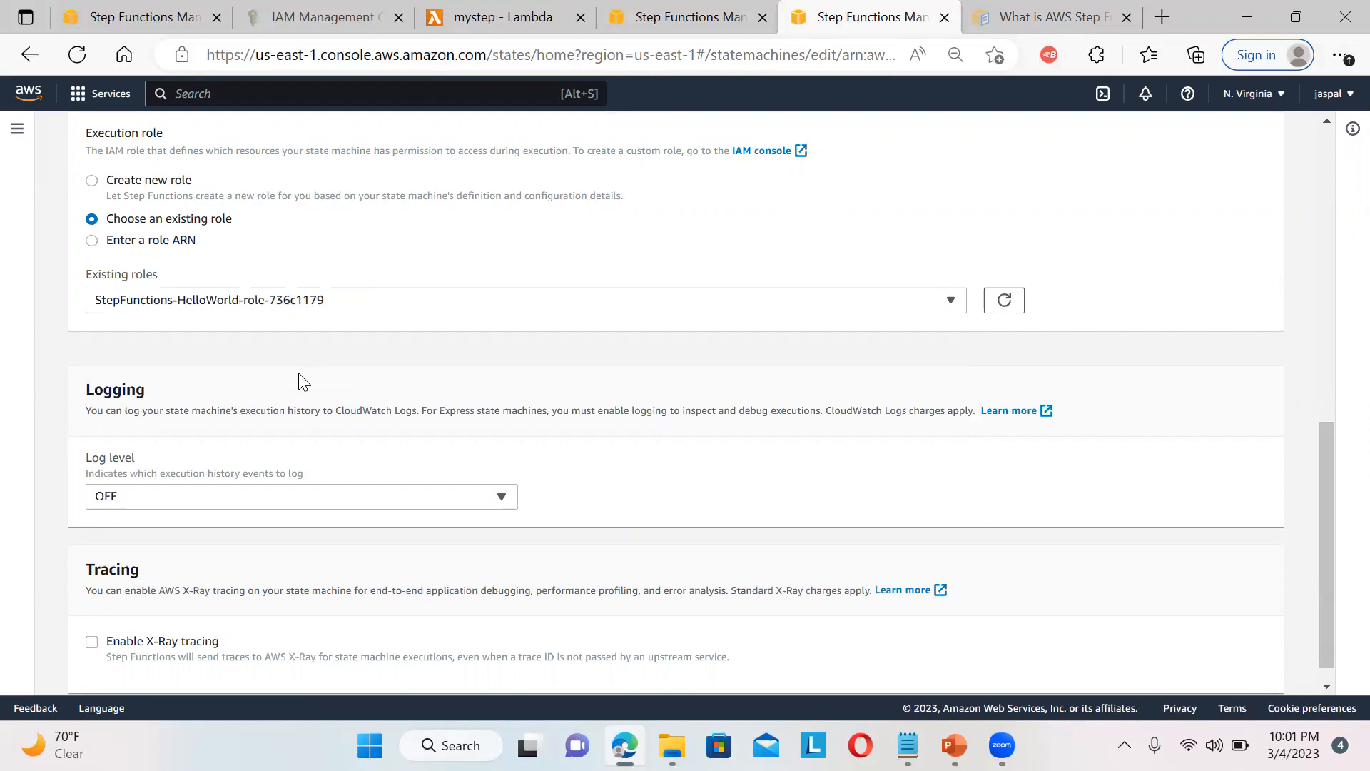
Examine the steppolicy inline policy JSON of StepFunctions-HelloWorld-role-736c1179 in IAM, and return to the HelloWorldDemo edit page
left_click(322, 4)
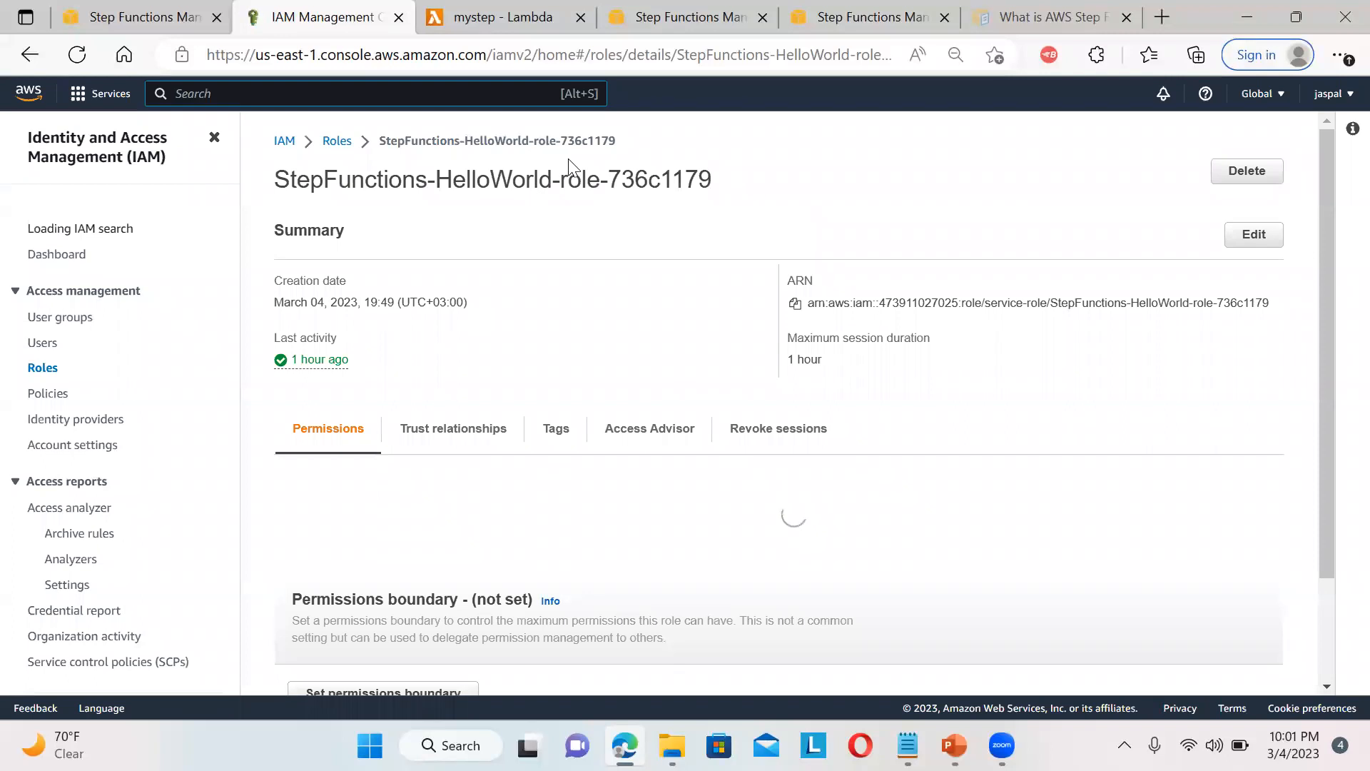
left_click_drag(514, 141, 621, 182)
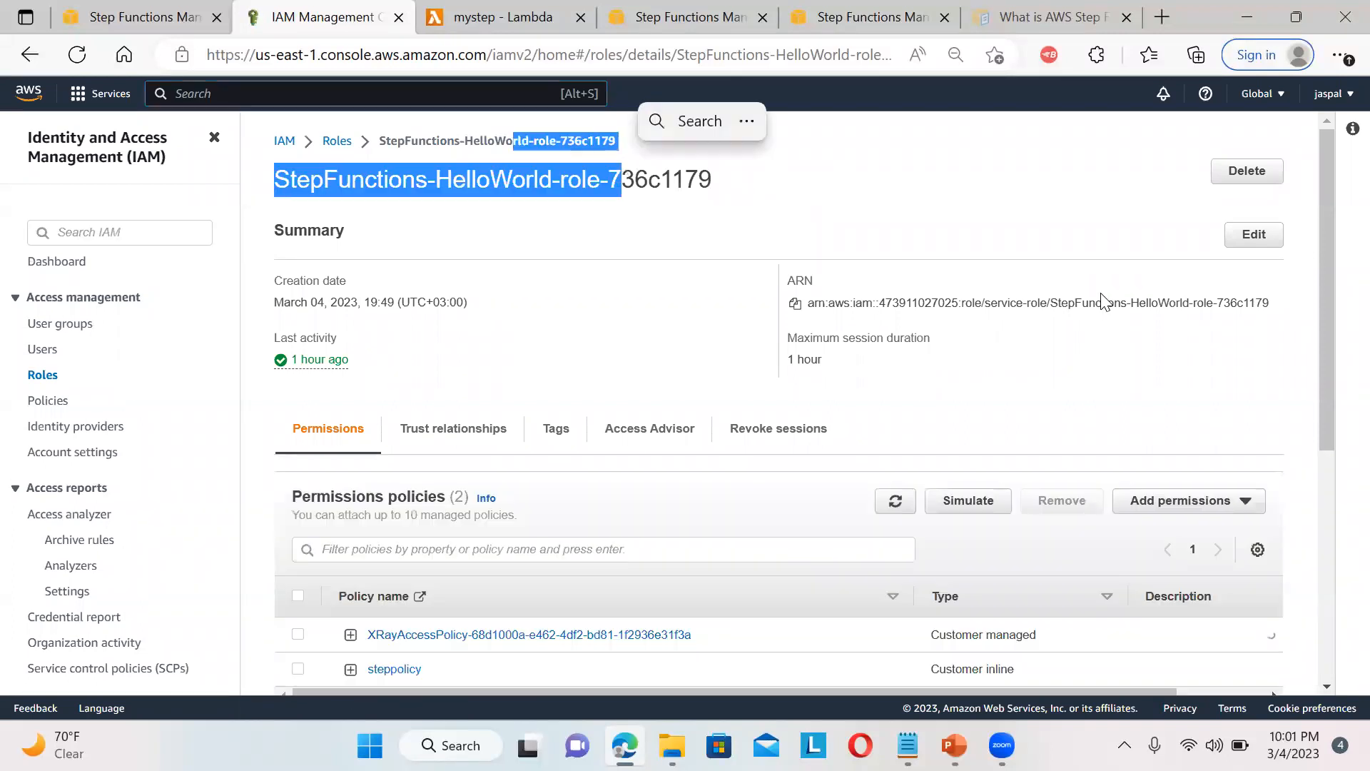
left_click_drag(1324, 338, 1325, 457)
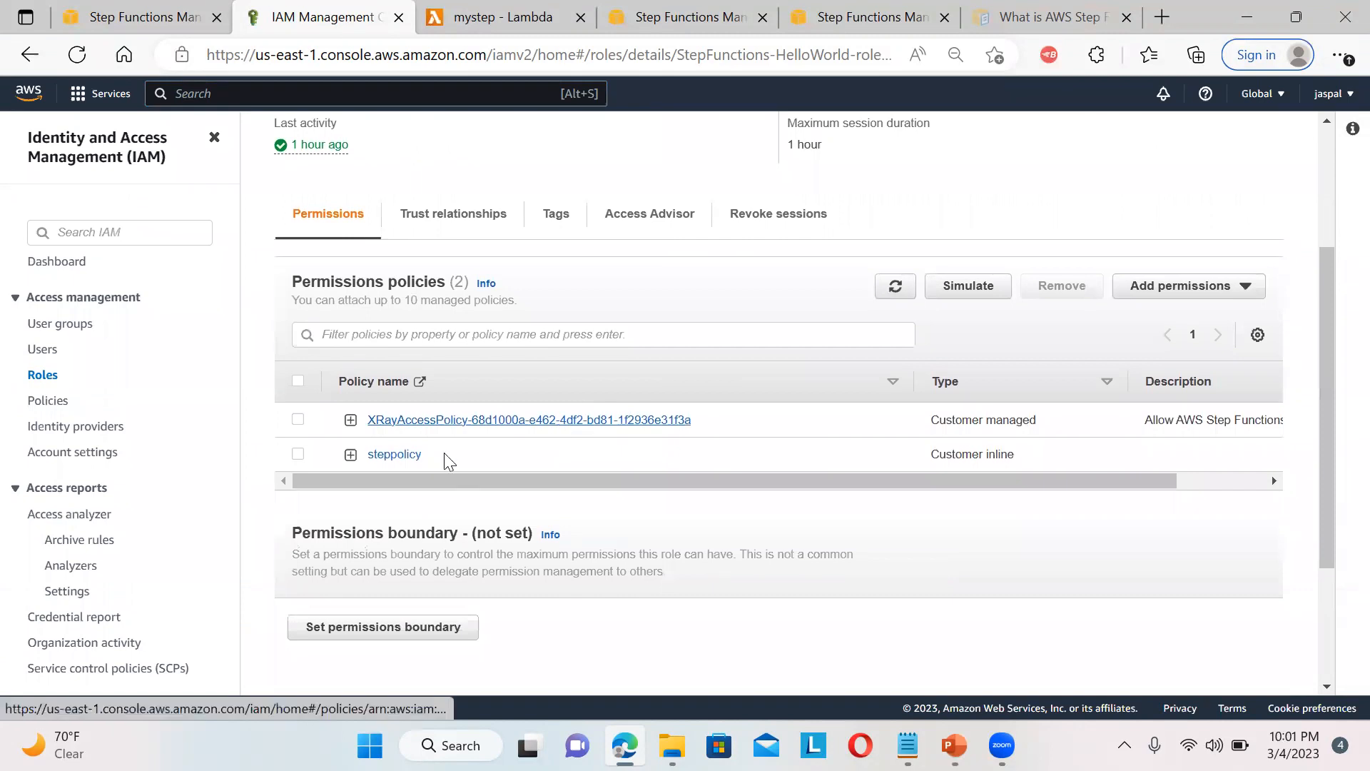
left_click(350, 456)
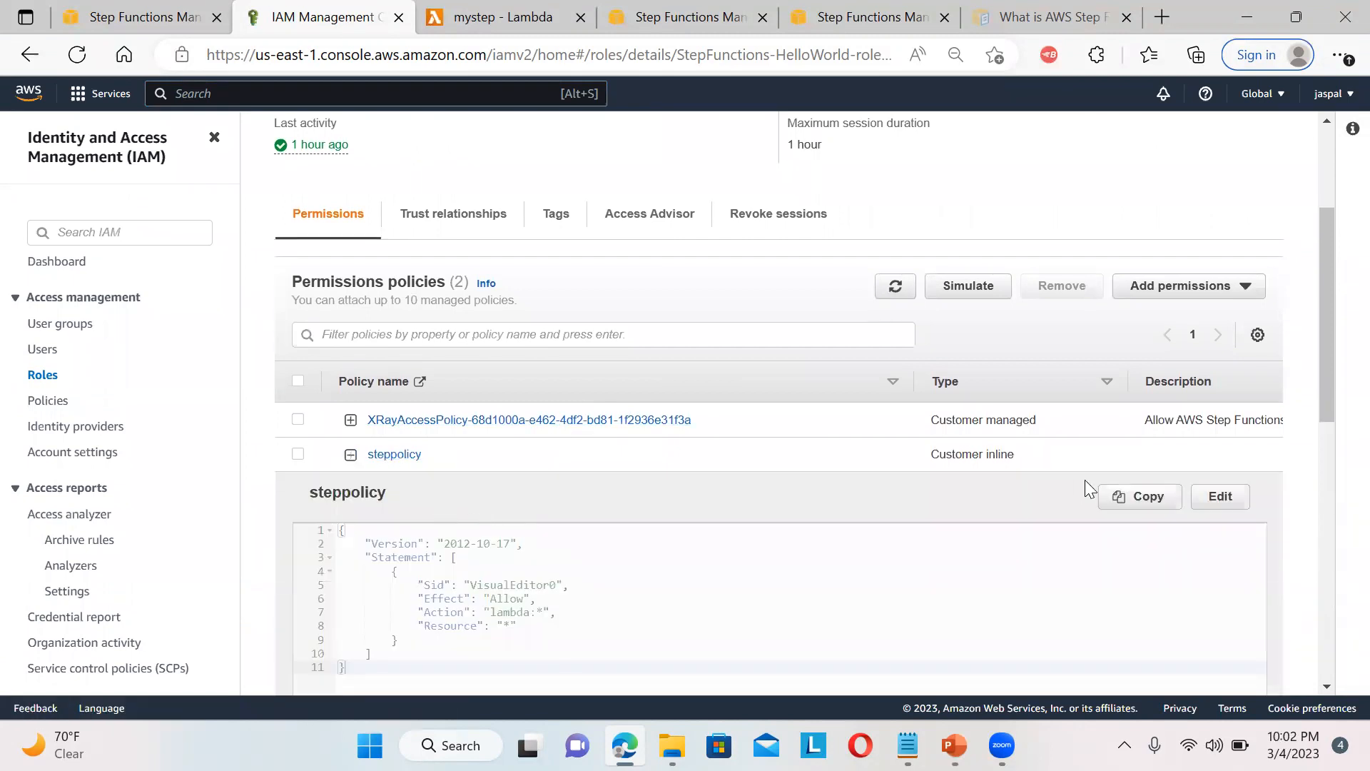
left_click_drag(1331, 333, 1324, 405)
left_click_drag(466, 390, 532, 433)
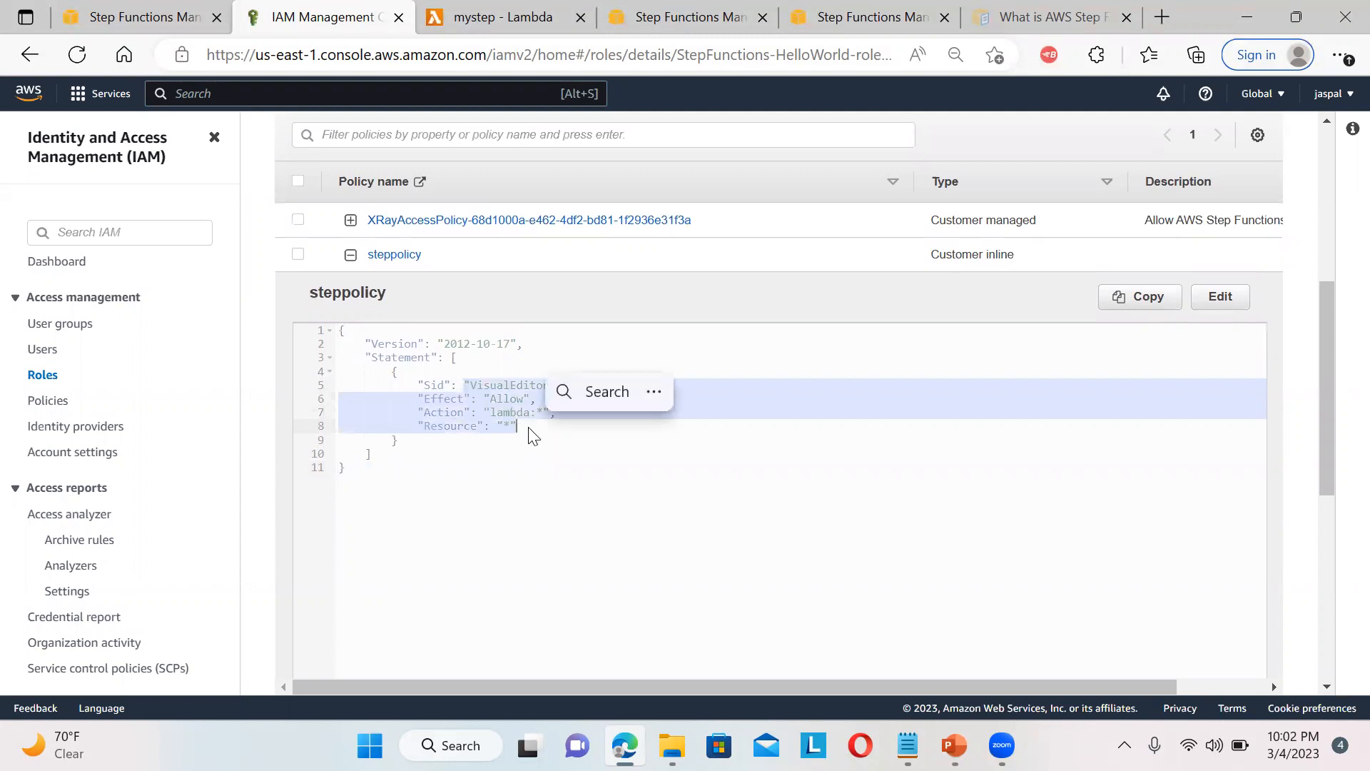
left_click(868, 413)
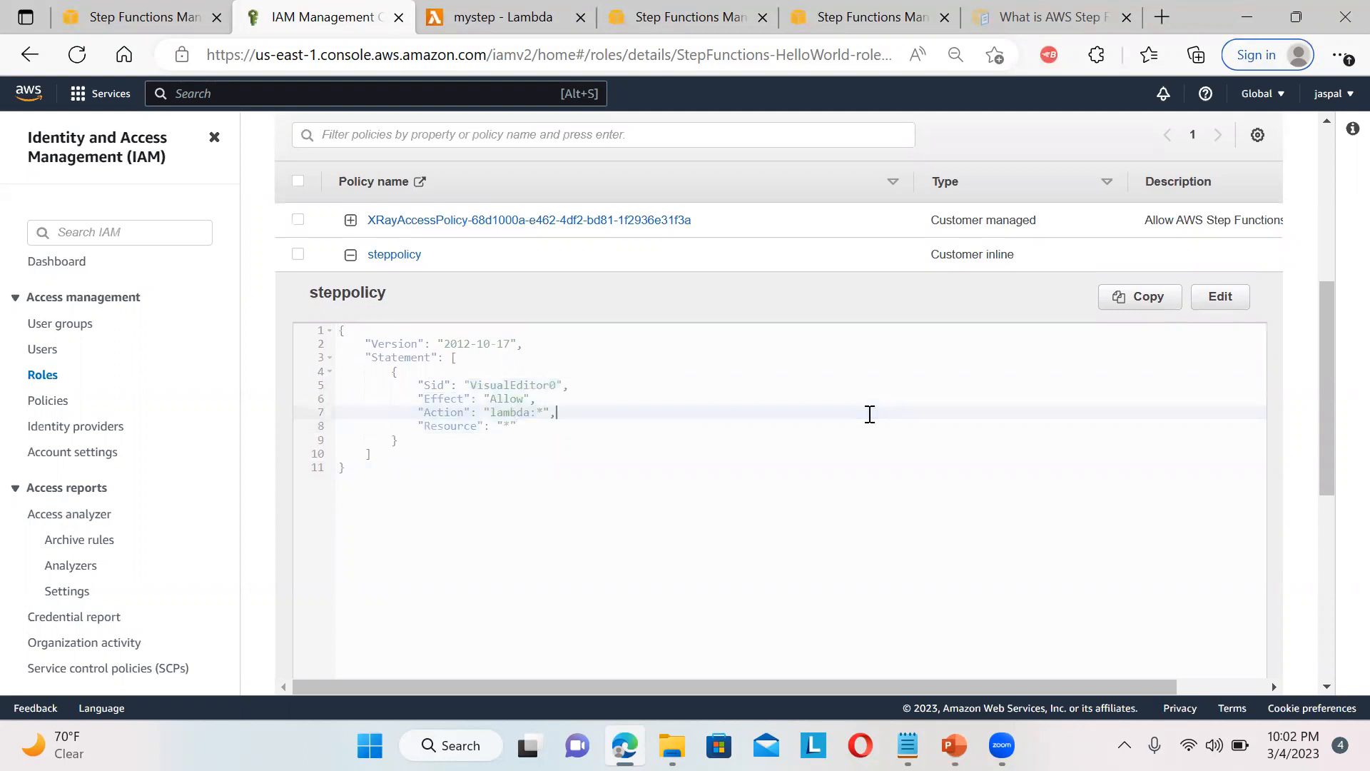
left_click_drag(1319, 379, 1325, 354)
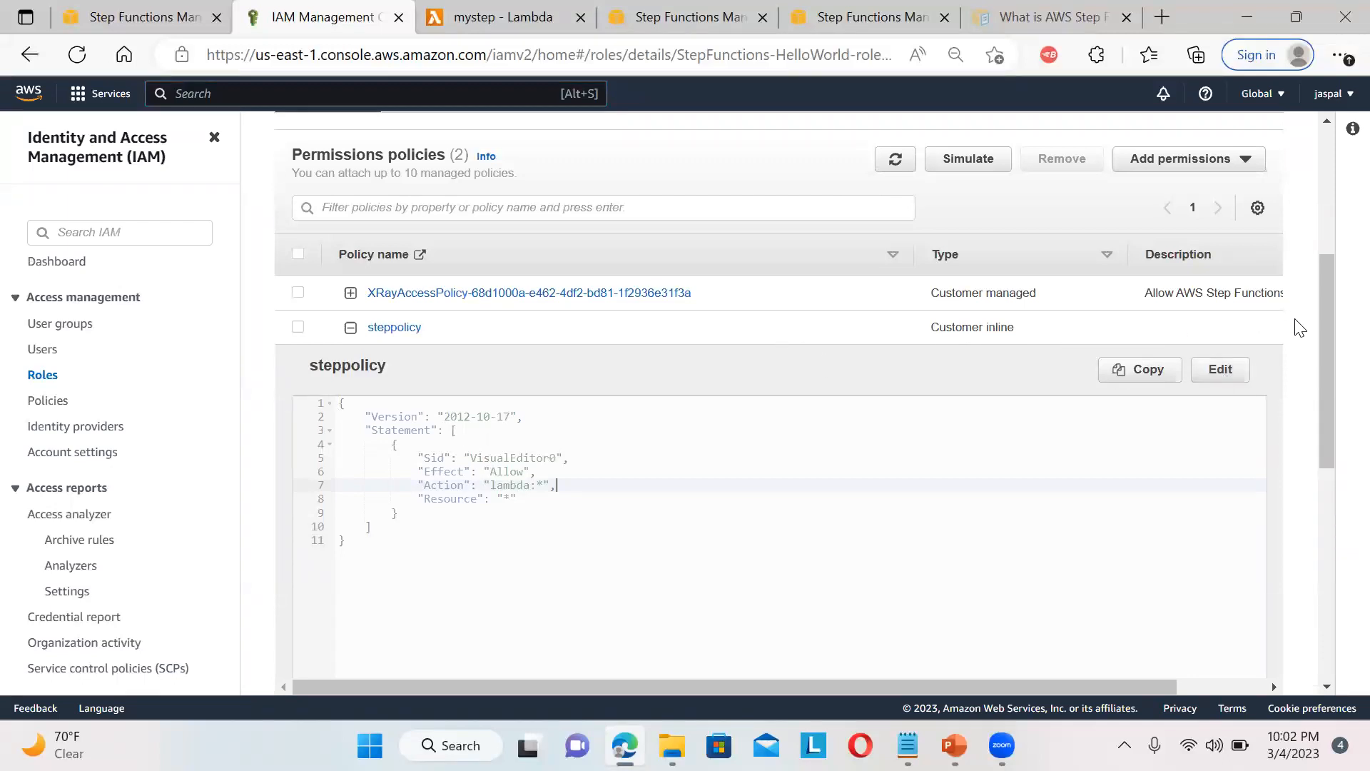
scroll(1323, 288, "up", 3)
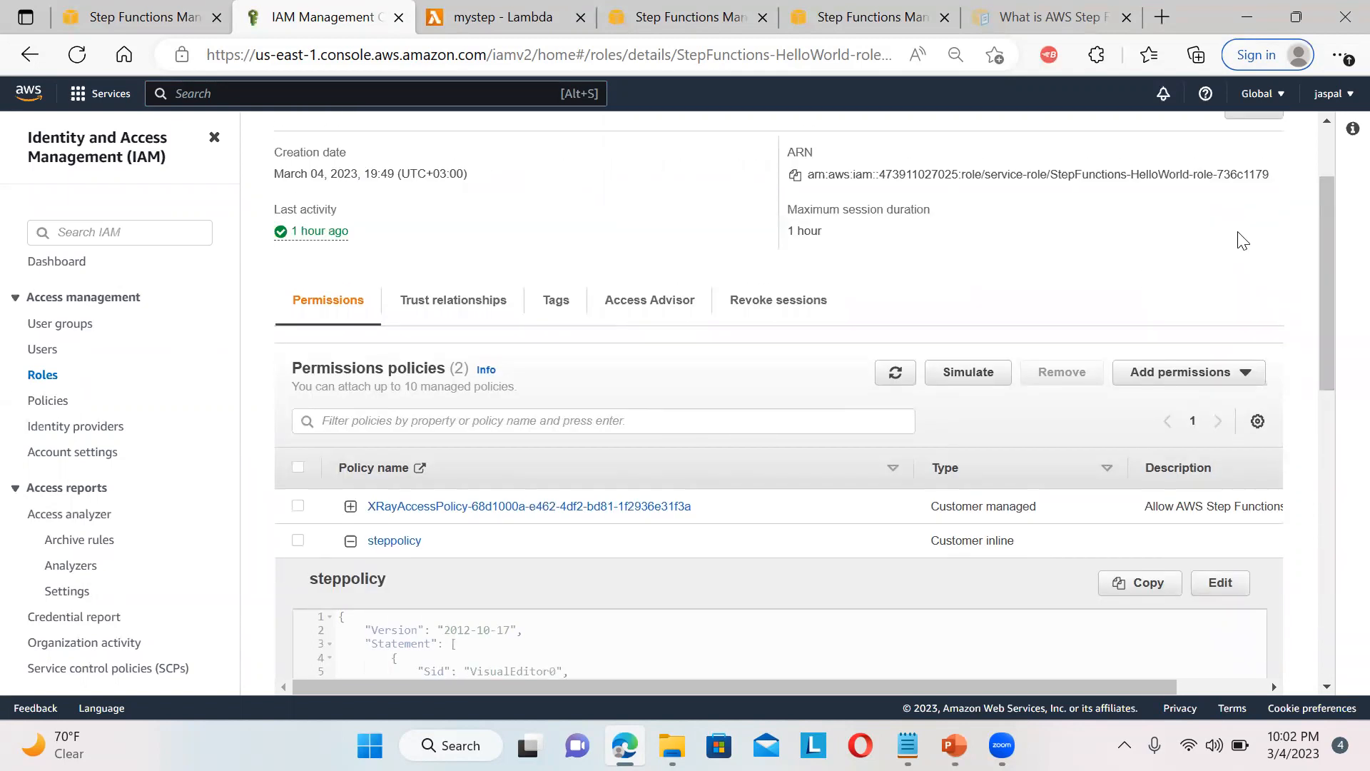
left_click_drag(1324, 264, 1327, 194)
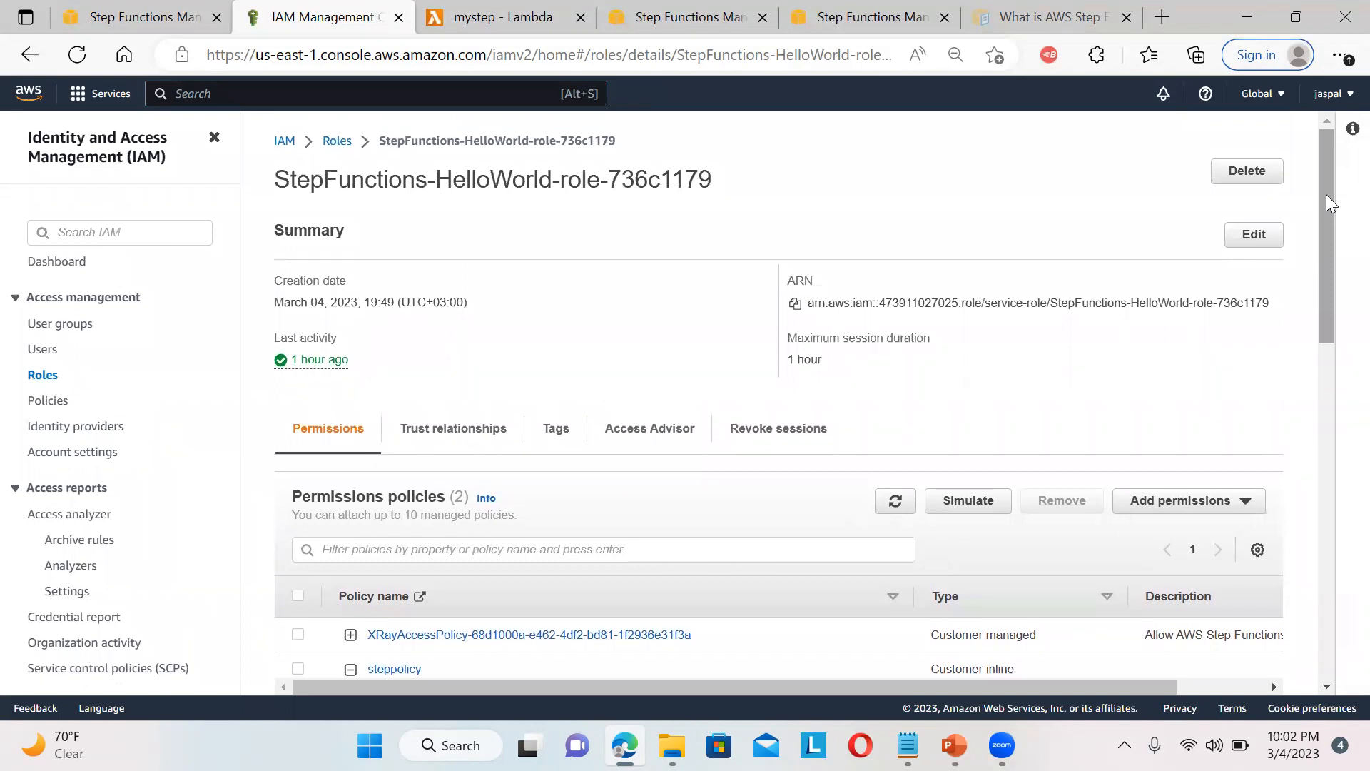
left_click(873, 16)
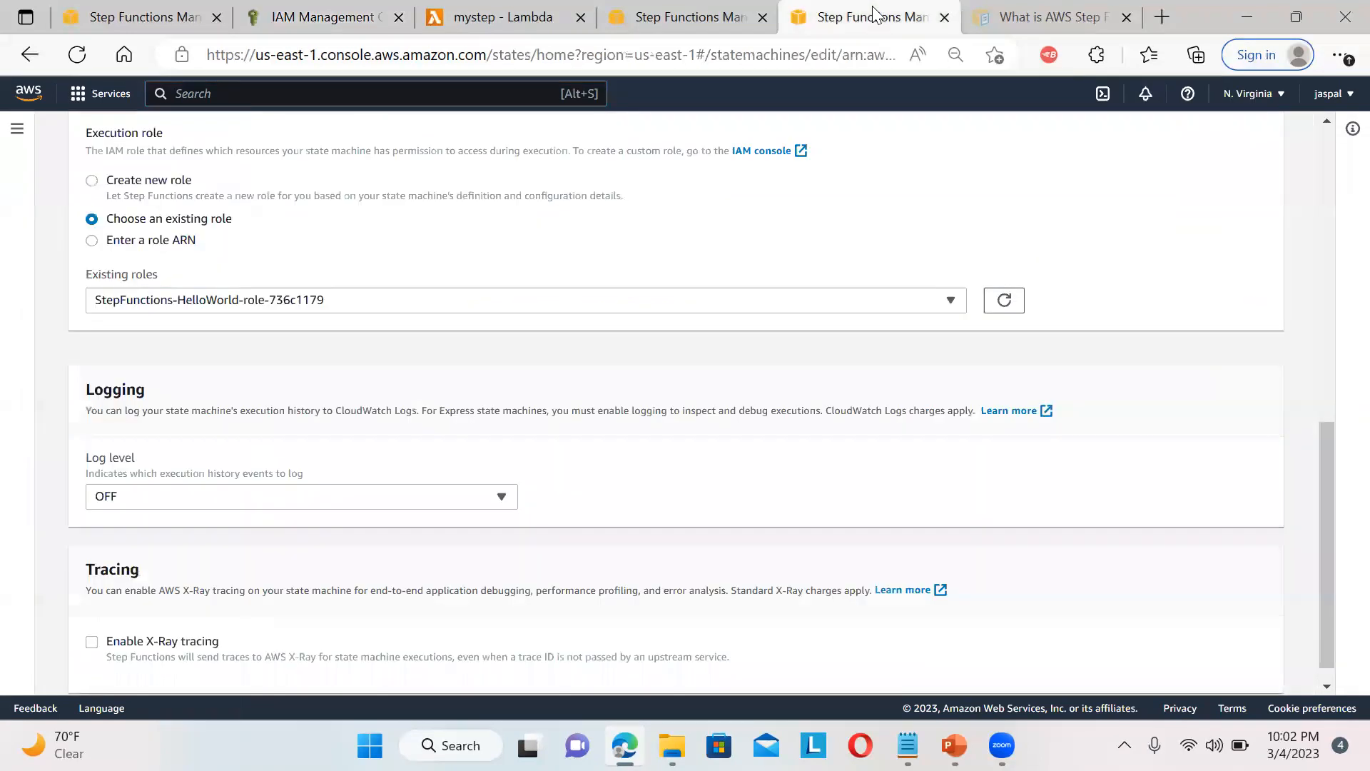
Keep StepFunctions-HelloWorld-role-736c1179 as the existing execution role and save the HelloWorldDemo state machine
left_click(779, 308)
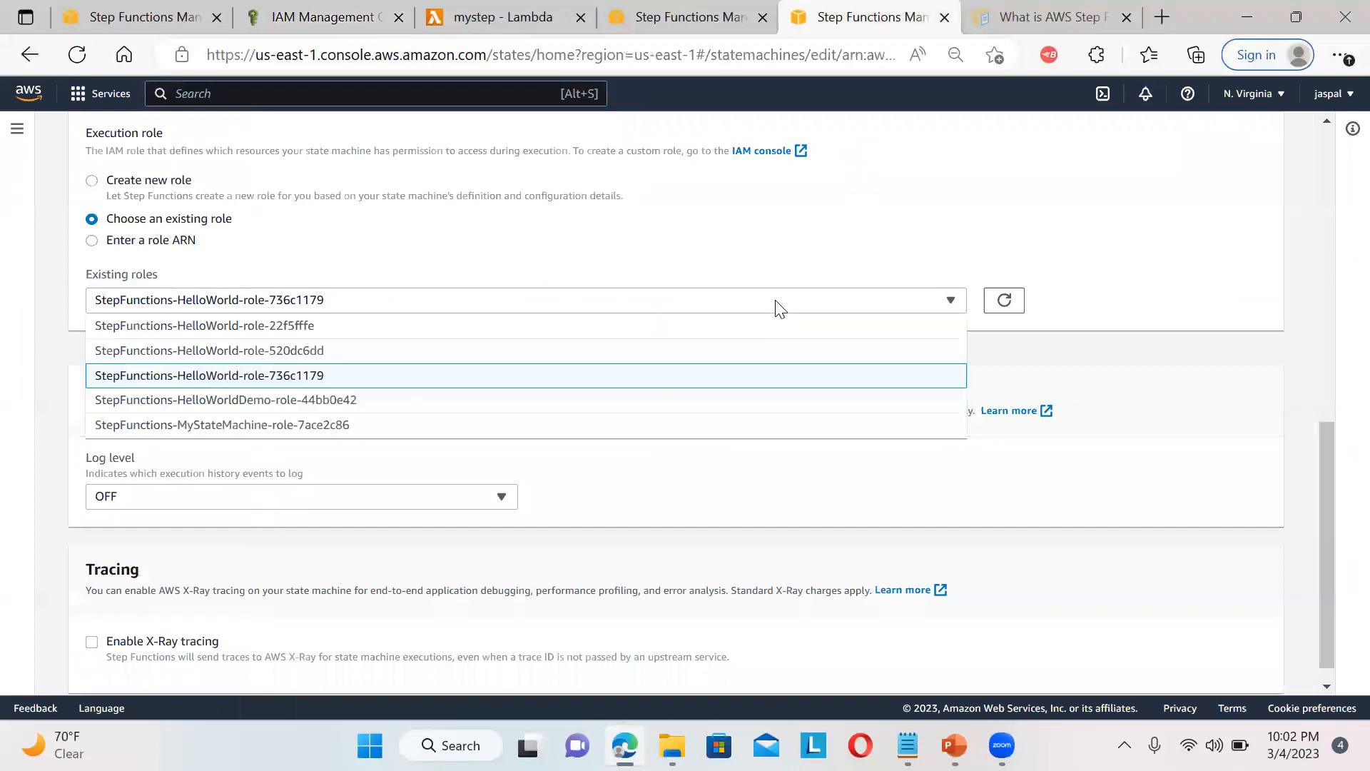
left_click(631, 381)
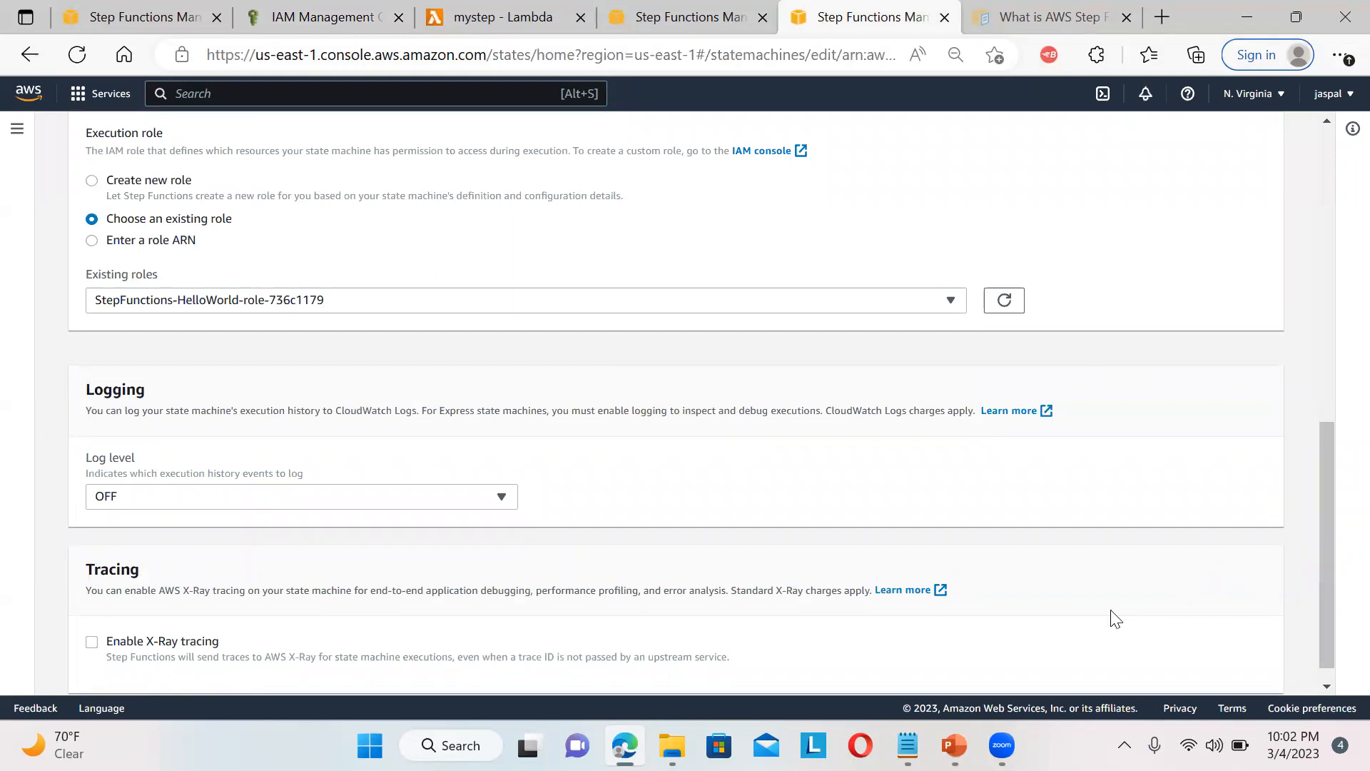
left_click(1017, 573)
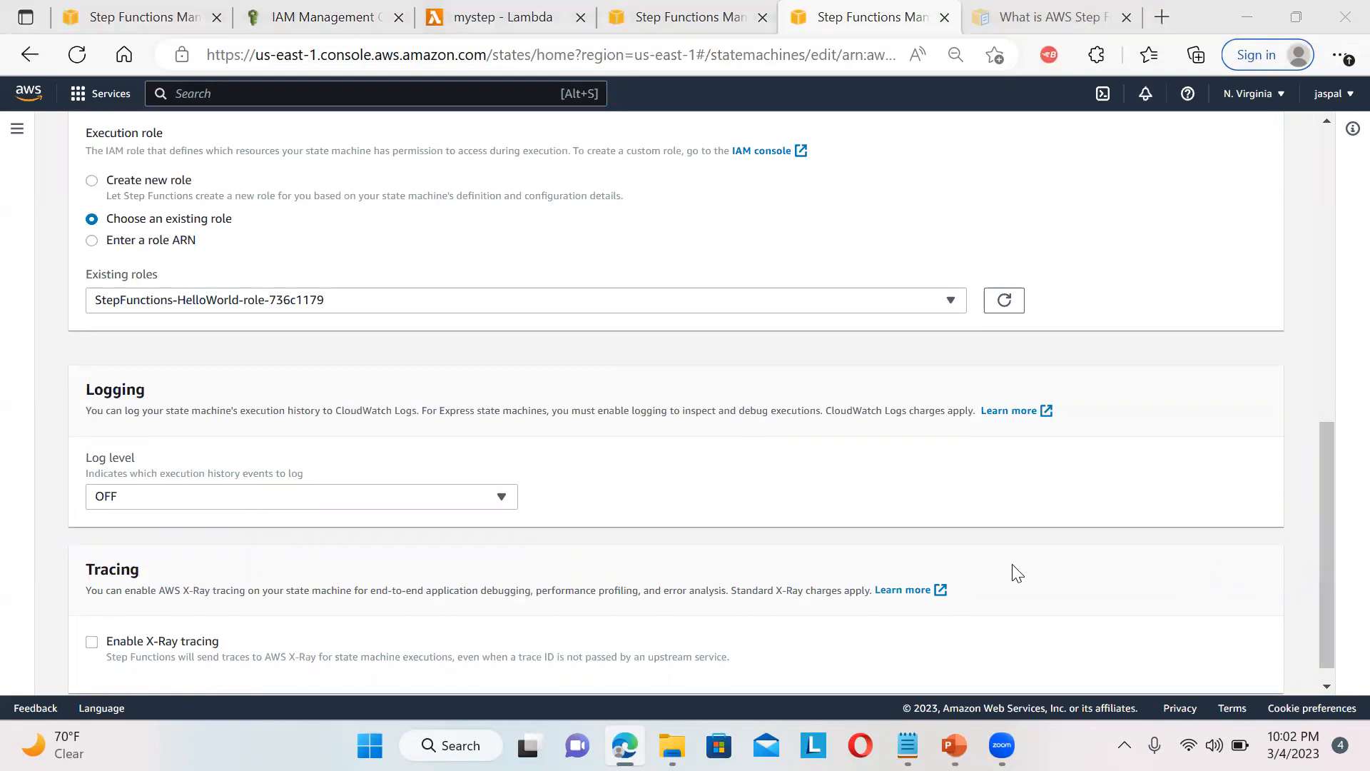
left_click_drag(1325, 453, 1332, 553)
left_click_drag(1328, 450, 1332, 146)
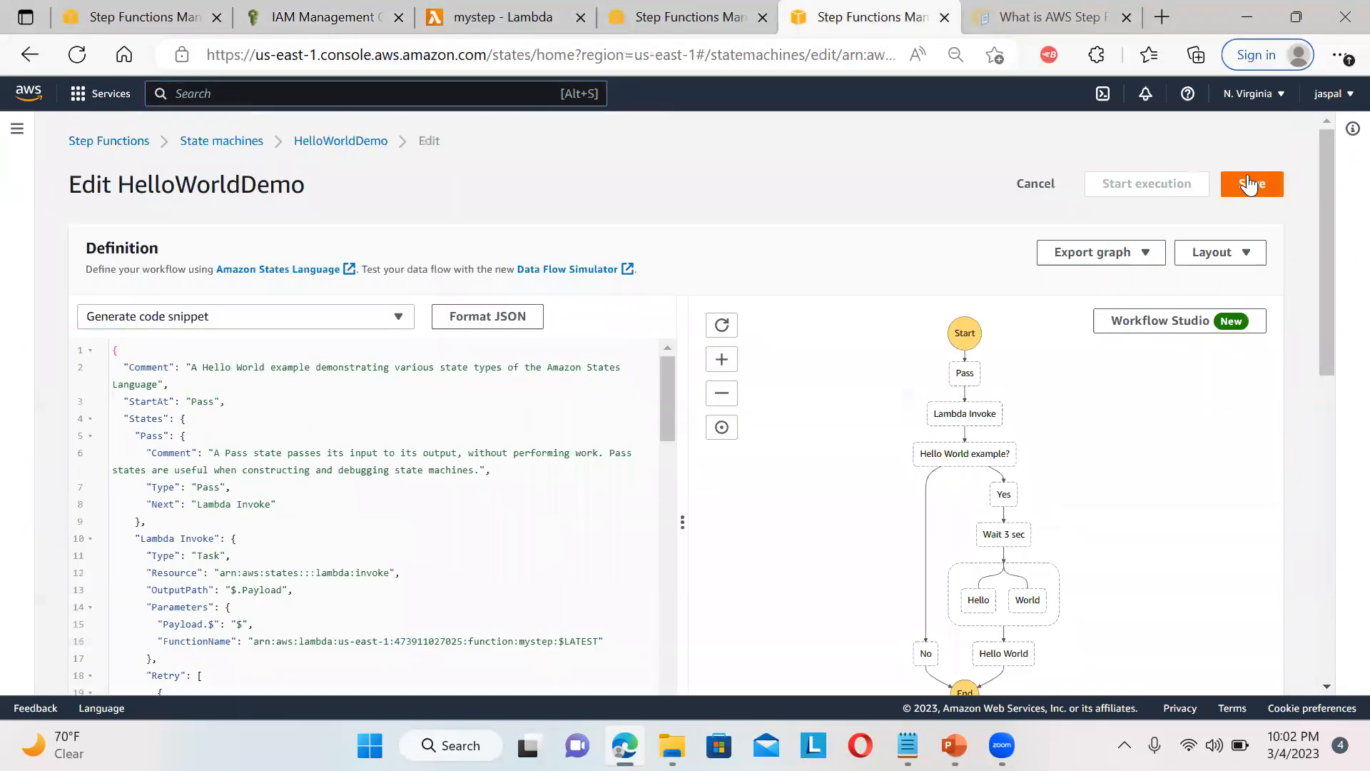
left_click(1249, 183)
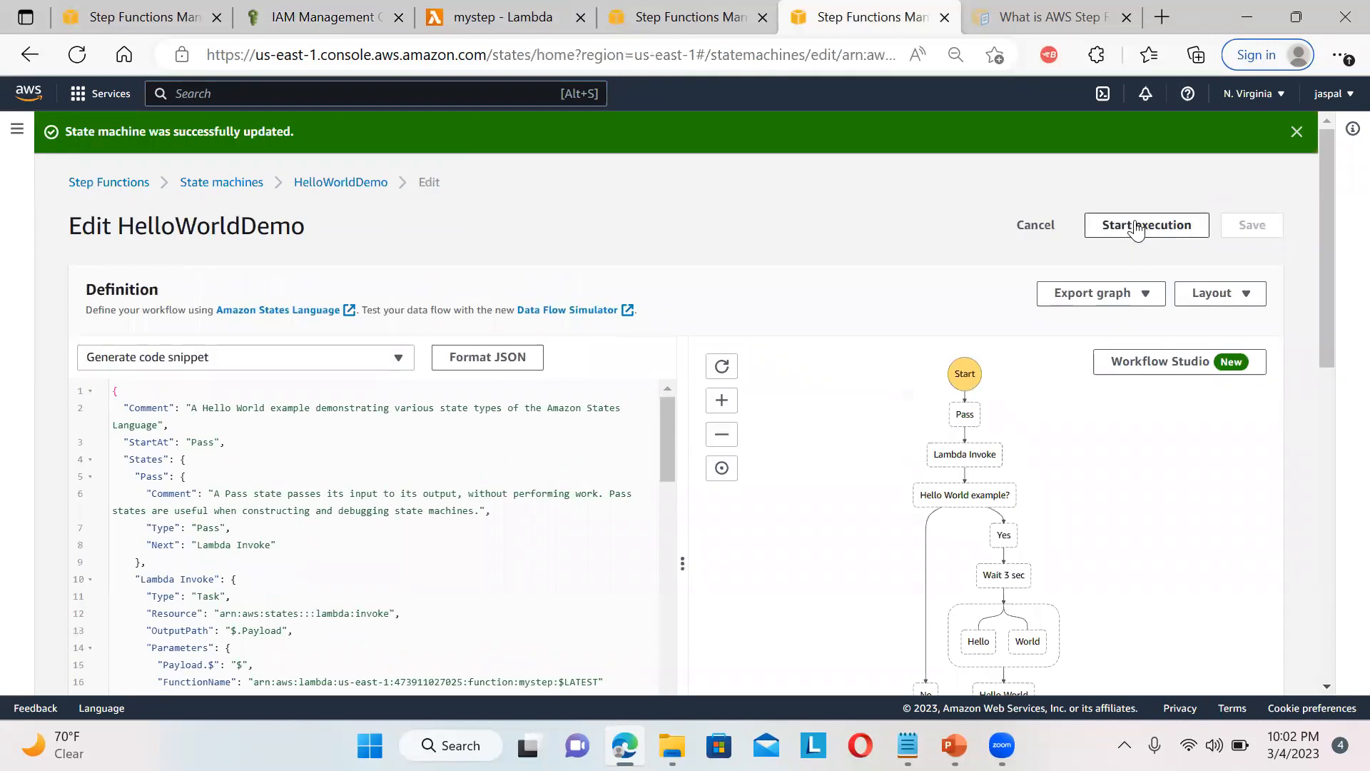
Start an execution whose JSON input has the key who set to the person's first name
left_click(1137, 225)
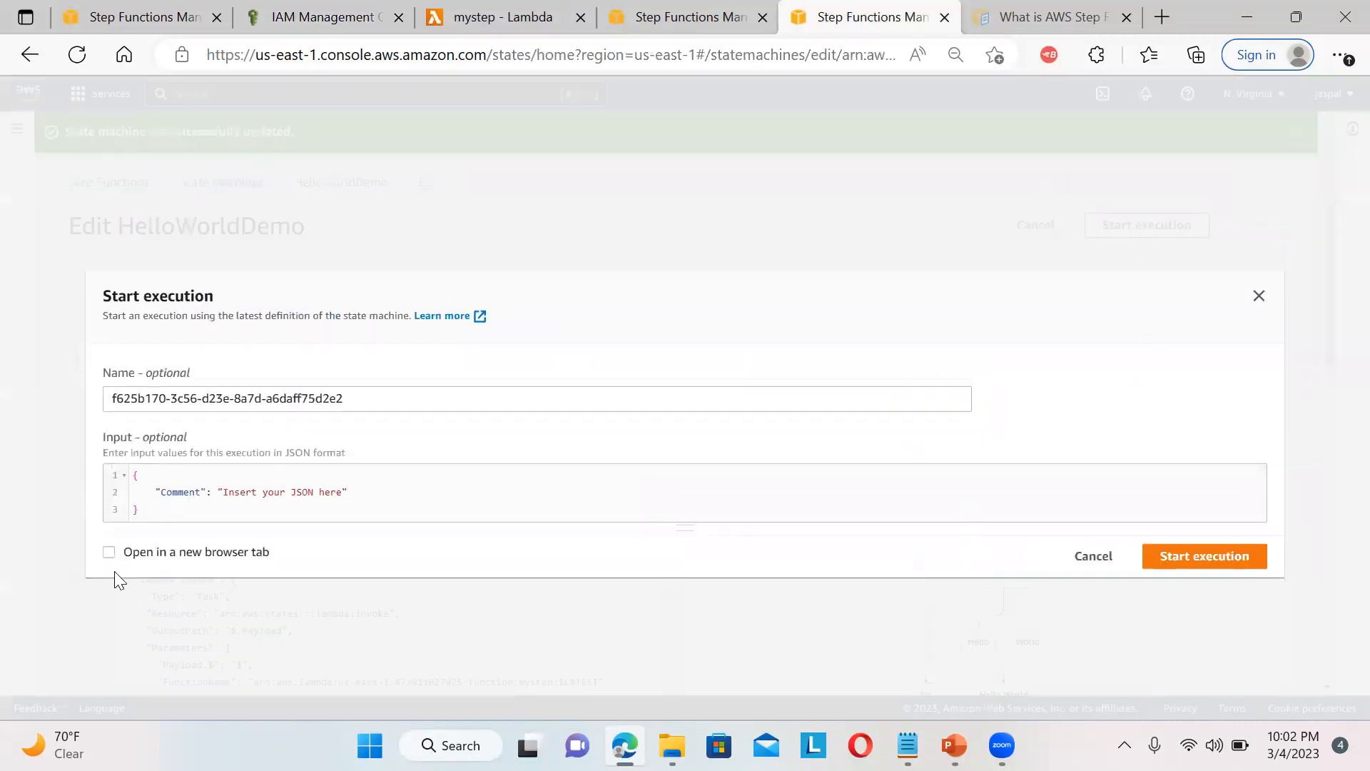
double_click(182, 488)
type("who")
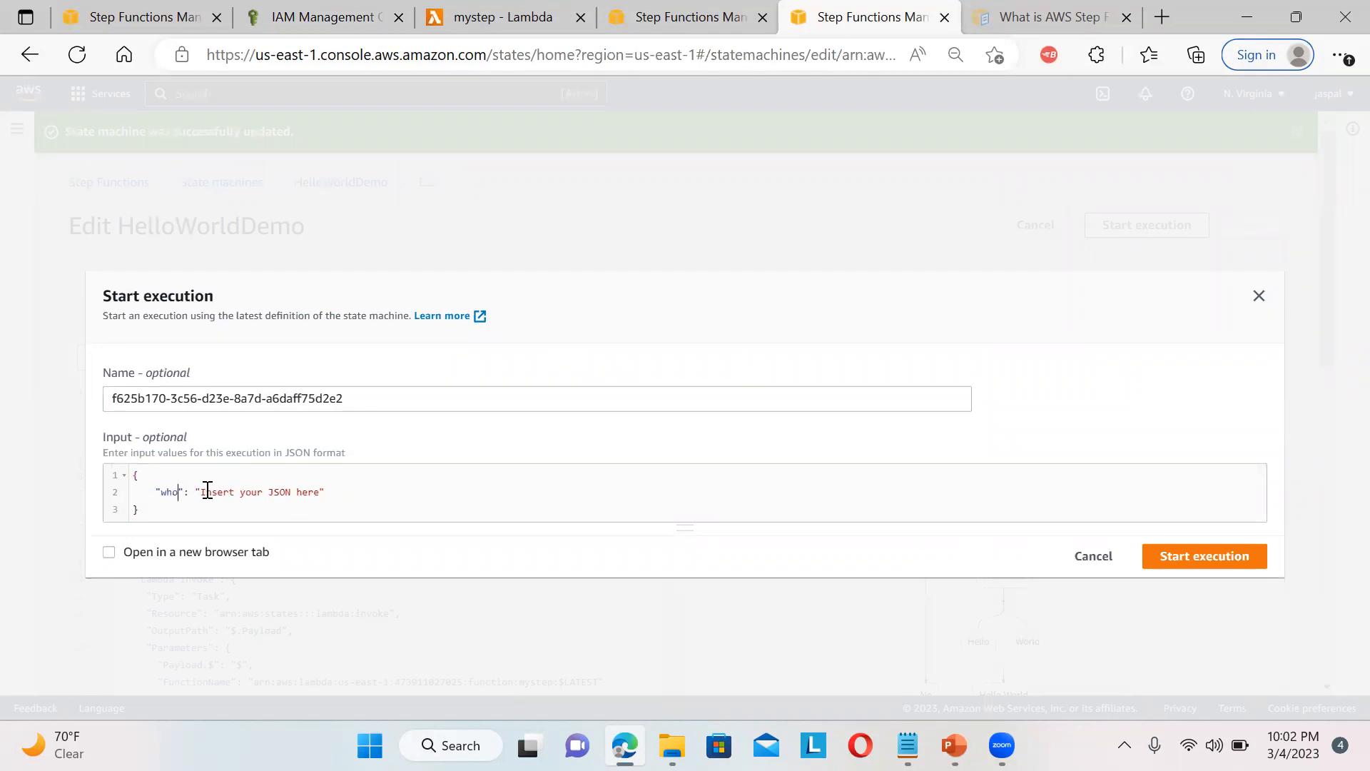
left_click_drag(205, 491, 320, 500)
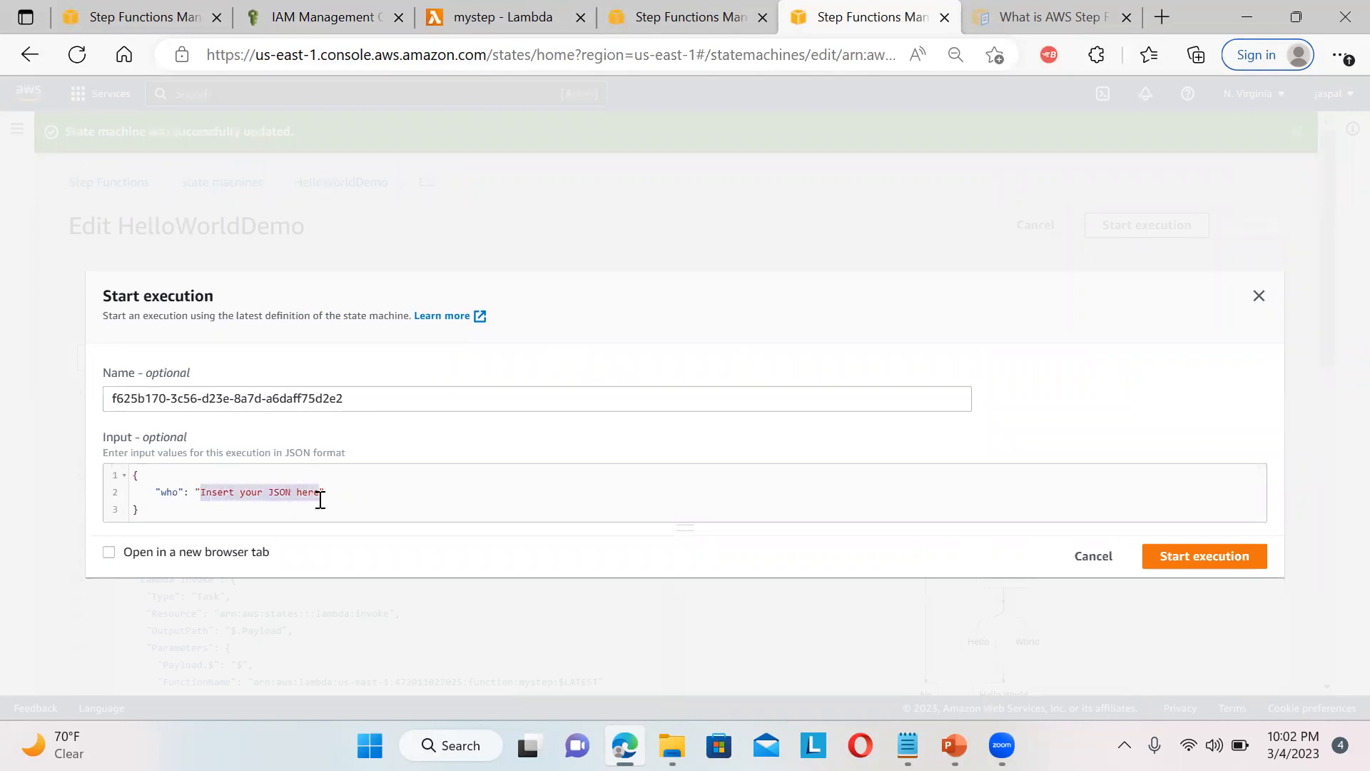
type("jaspal")
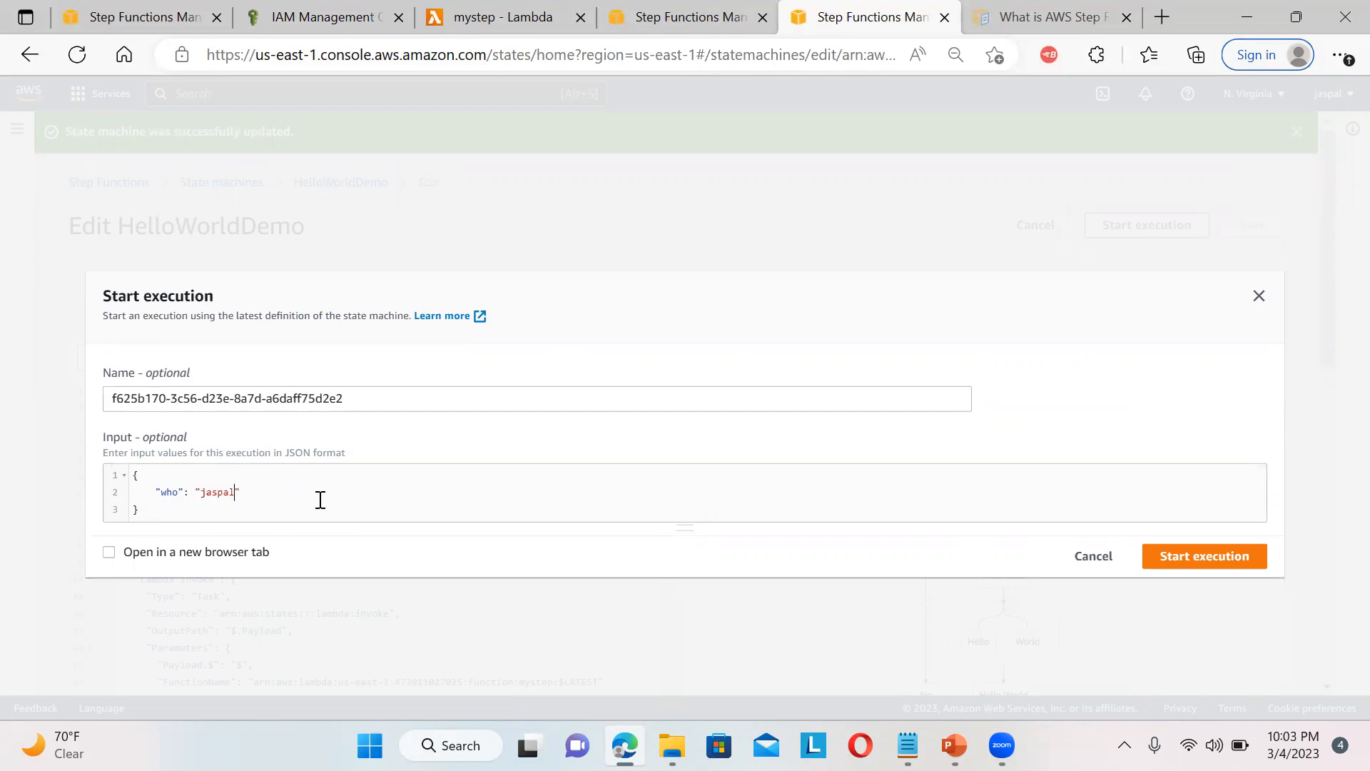
left_click(1183, 554)
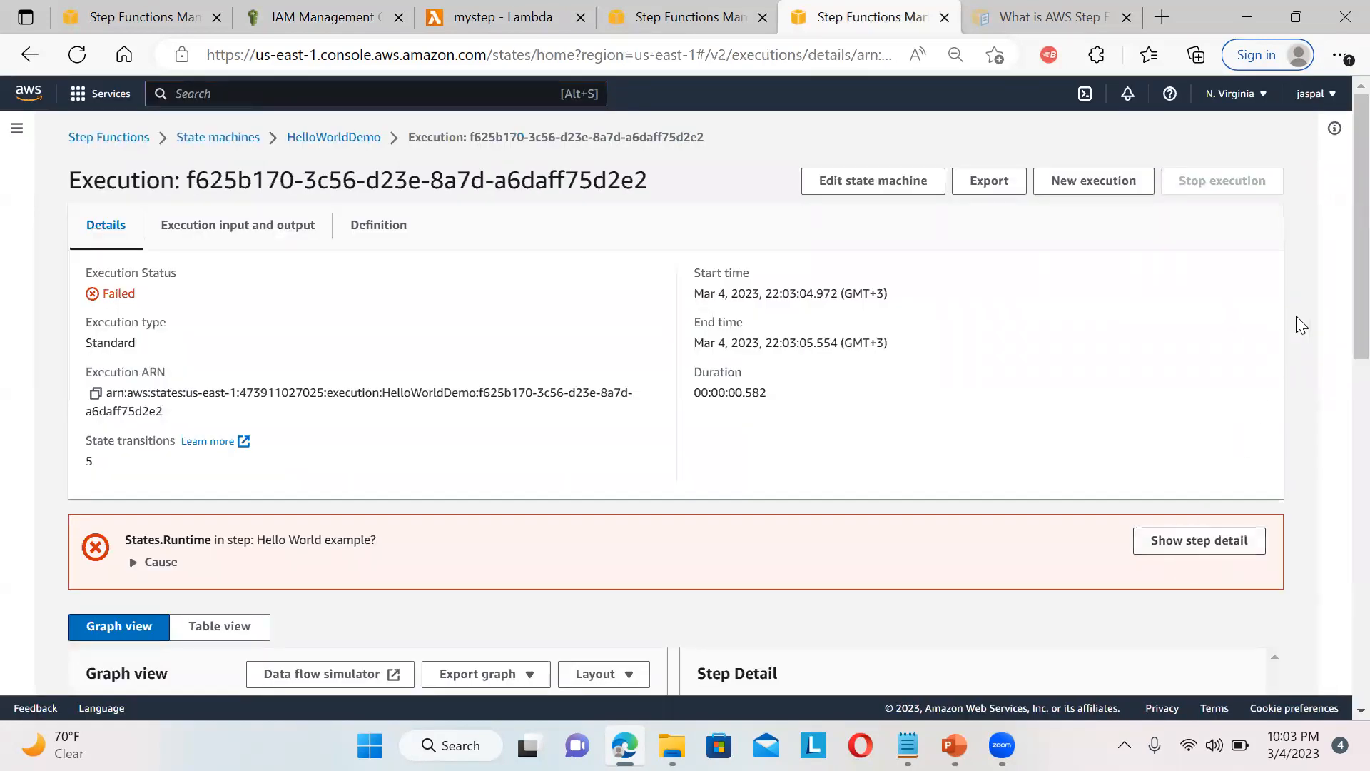
Inspect the Pass state's input, the Lambda Invoke state's input and output, and the failure reason of the Hello World example? state
scroll(1337, 361, "down", 4)
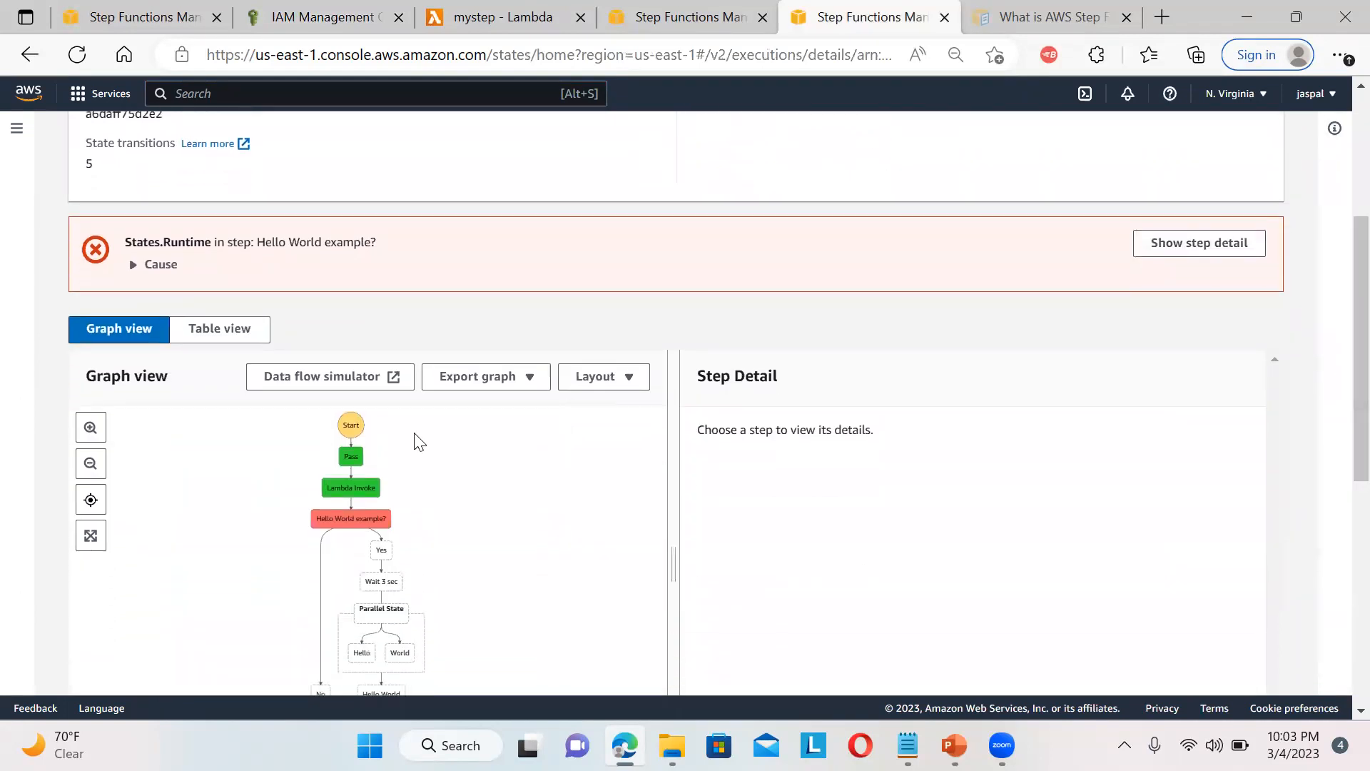
left_click(350, 461)
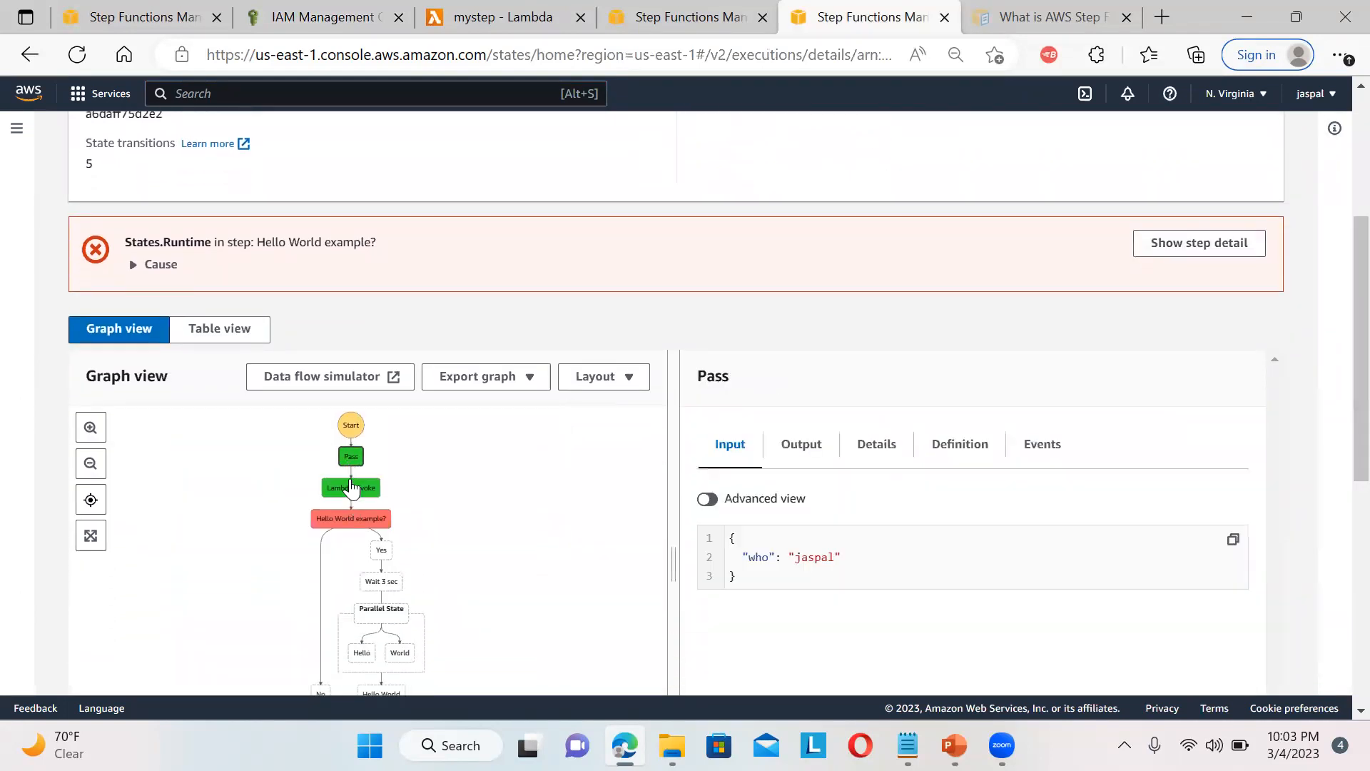
left_click(350, 488)
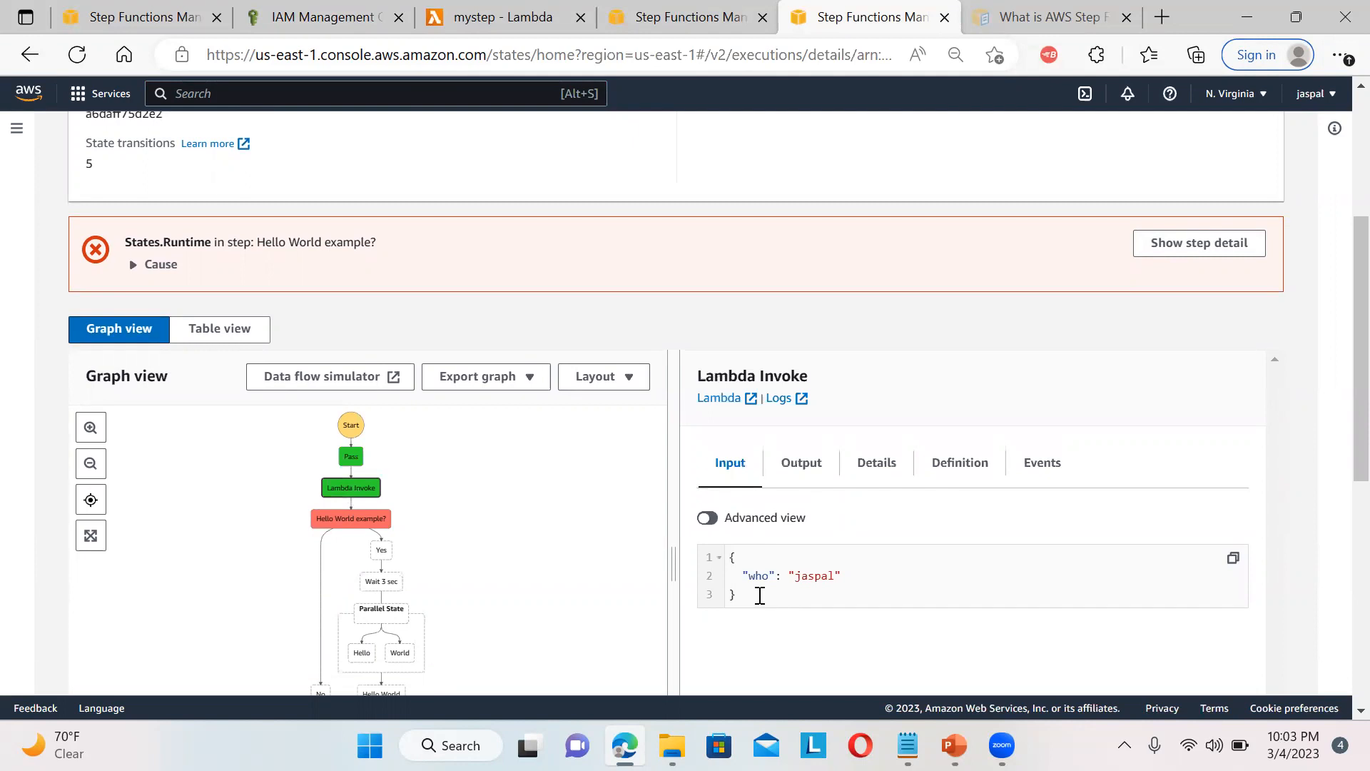
left_click(789, 468)
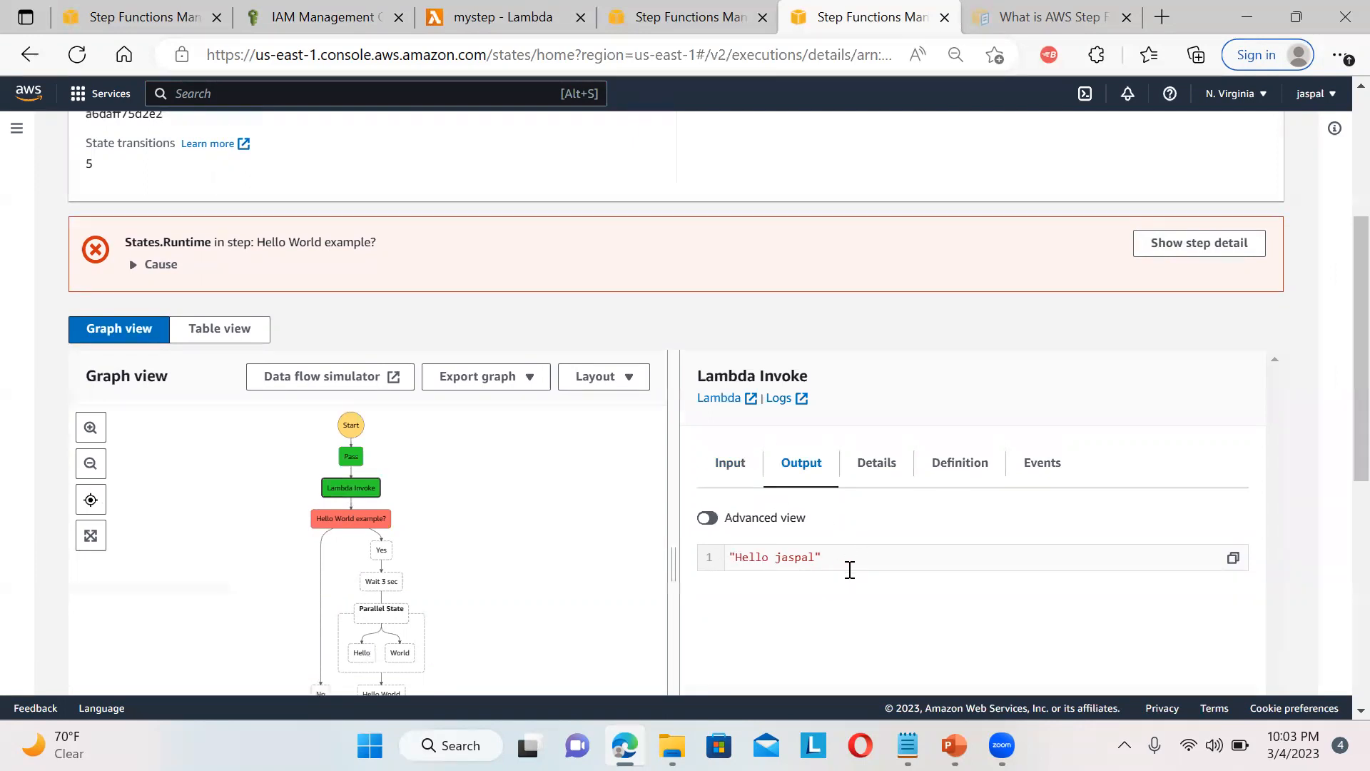
left_click(372, 521)
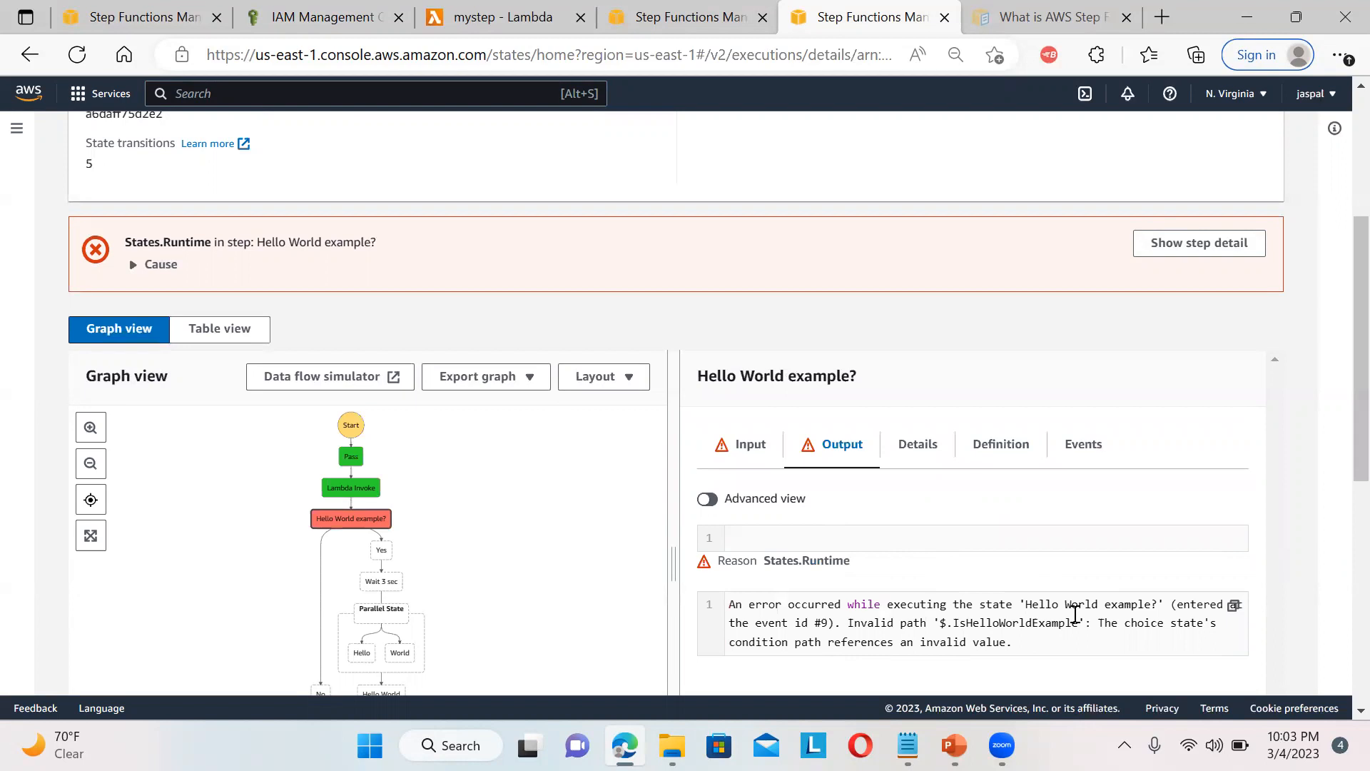
left_click_drag(940, 623, 1038, 645)
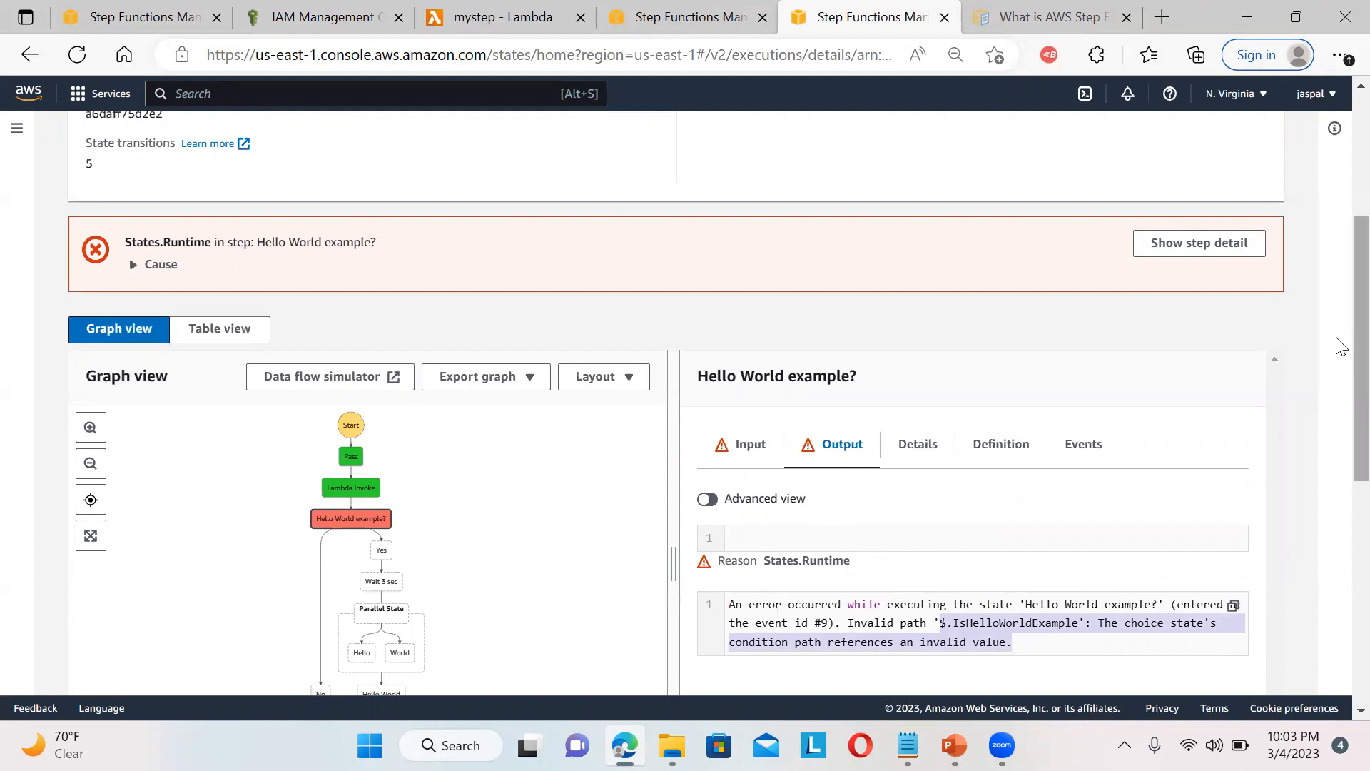
Edit the state machine and copy the variable name IsHelloWorldExample from the first choice rule in the definition
scroll(1341, 332, "up", 1)
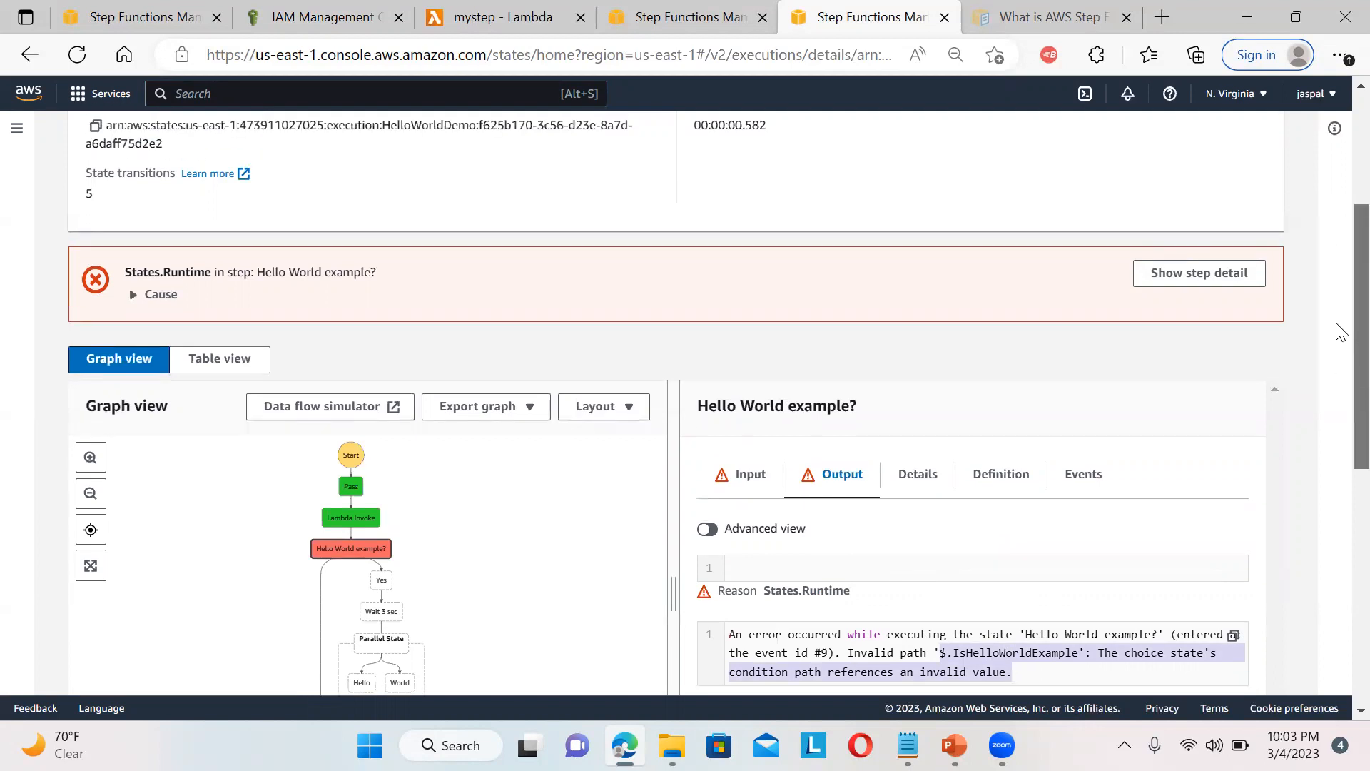
scroll(1341, 329, "up", 3)
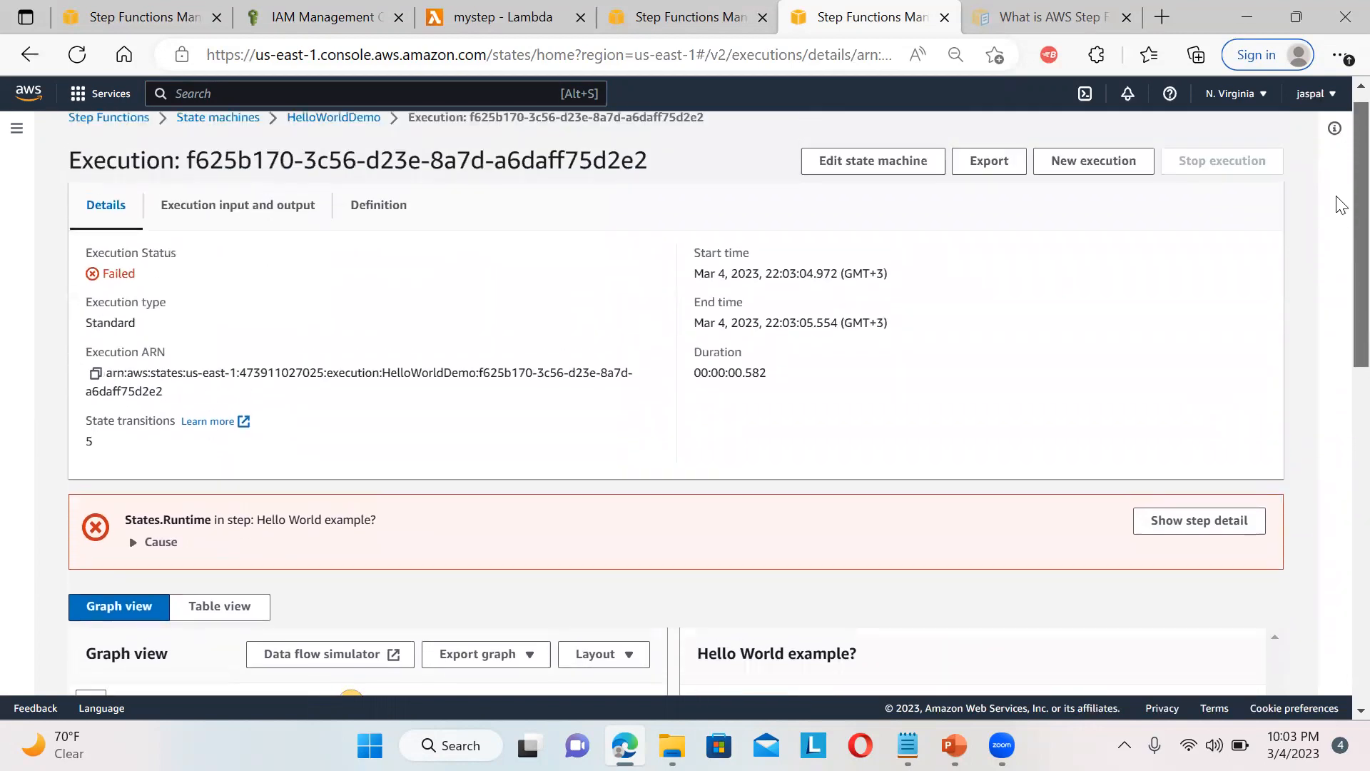
left_click(892, 191)
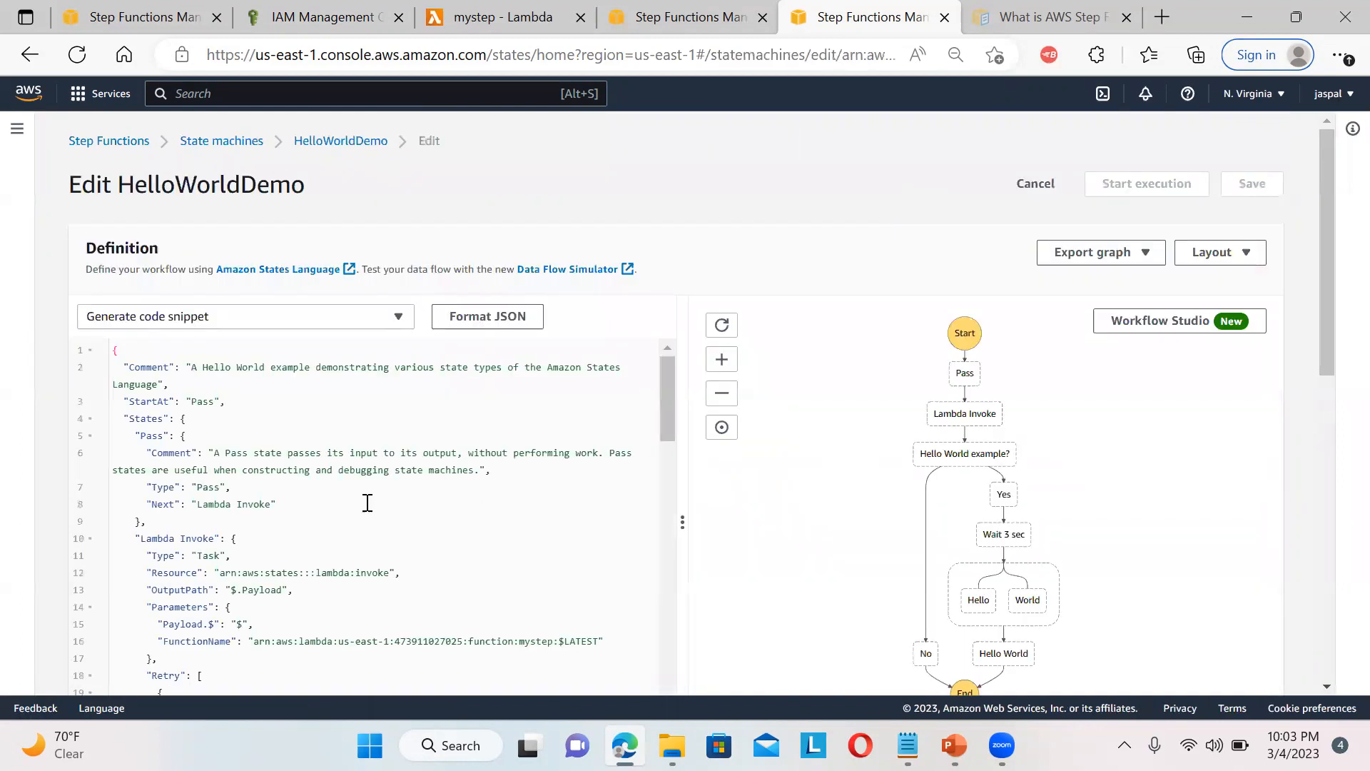
left_click_drag(663, 419, 670, 541)
double_click(310, 479)
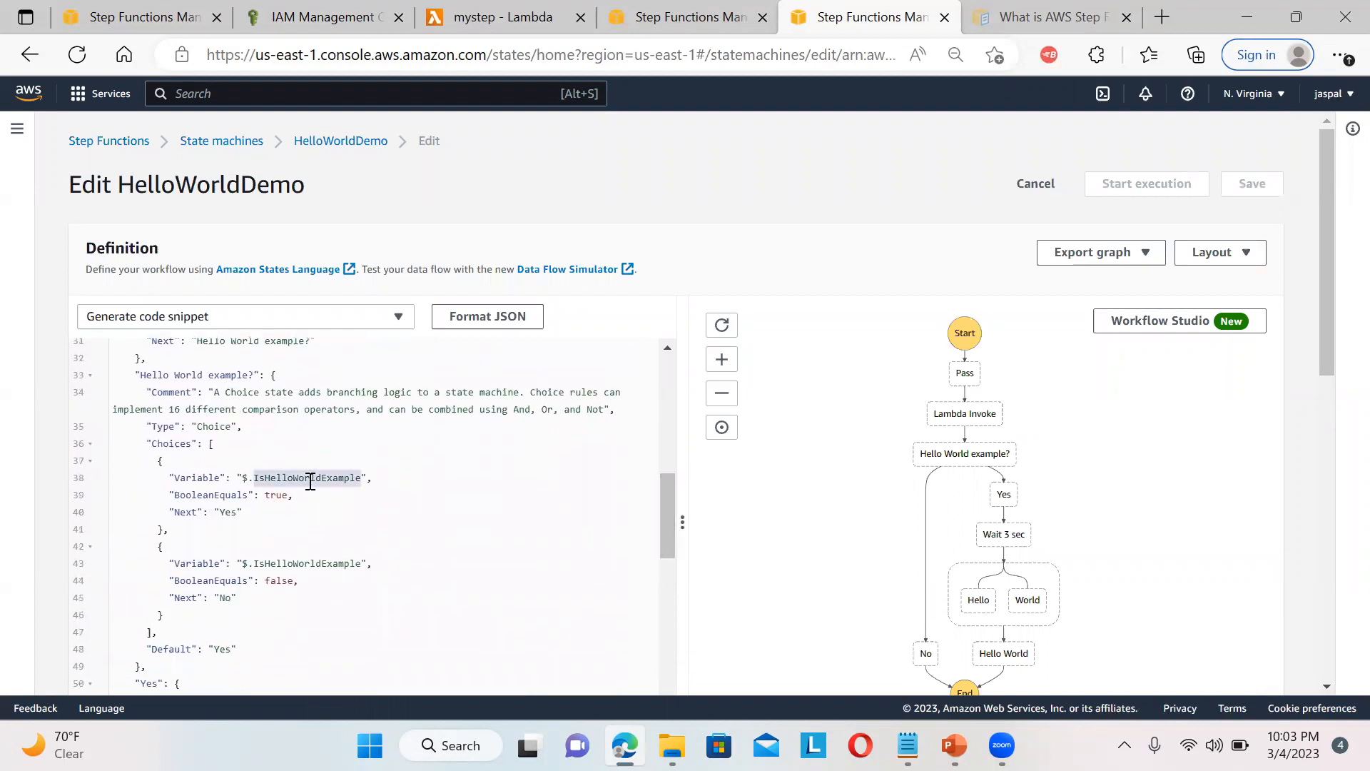
right_click(310, 480)
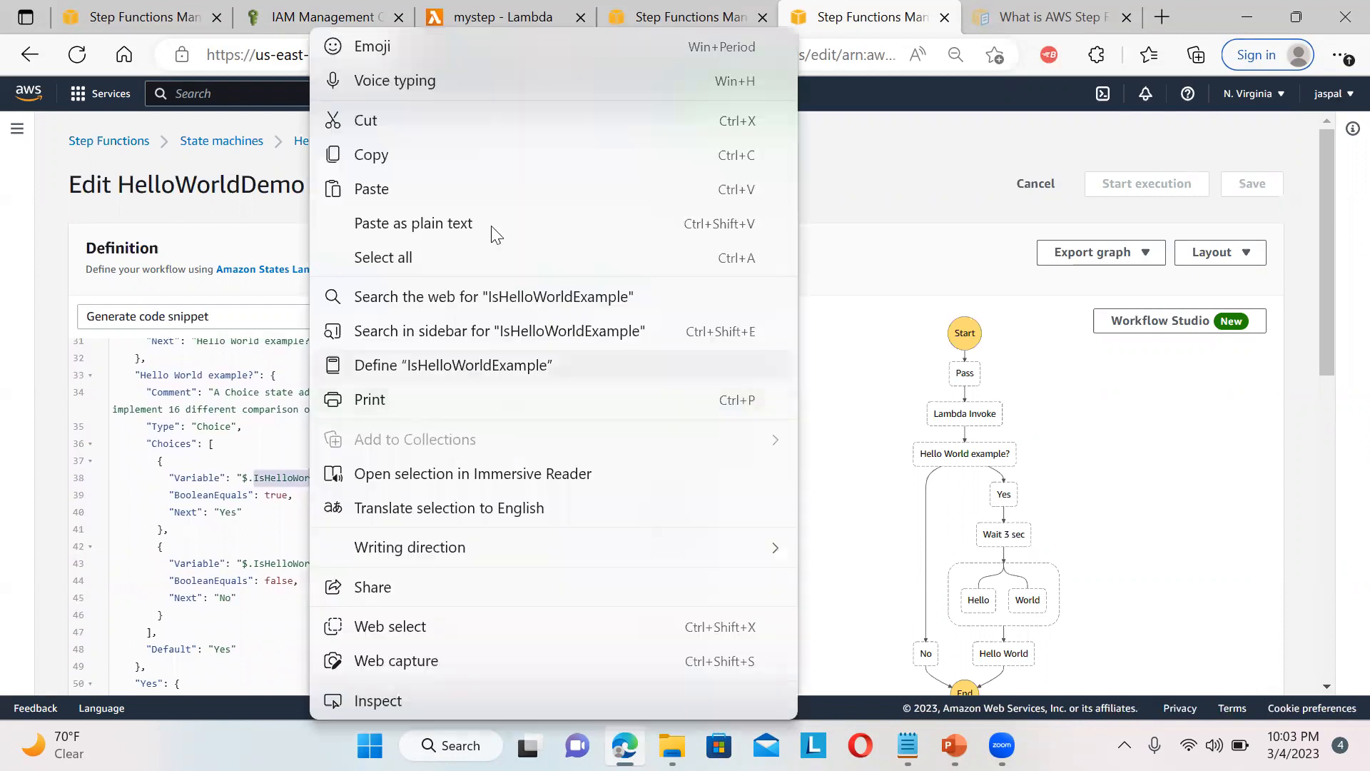
left_click(405, 153)
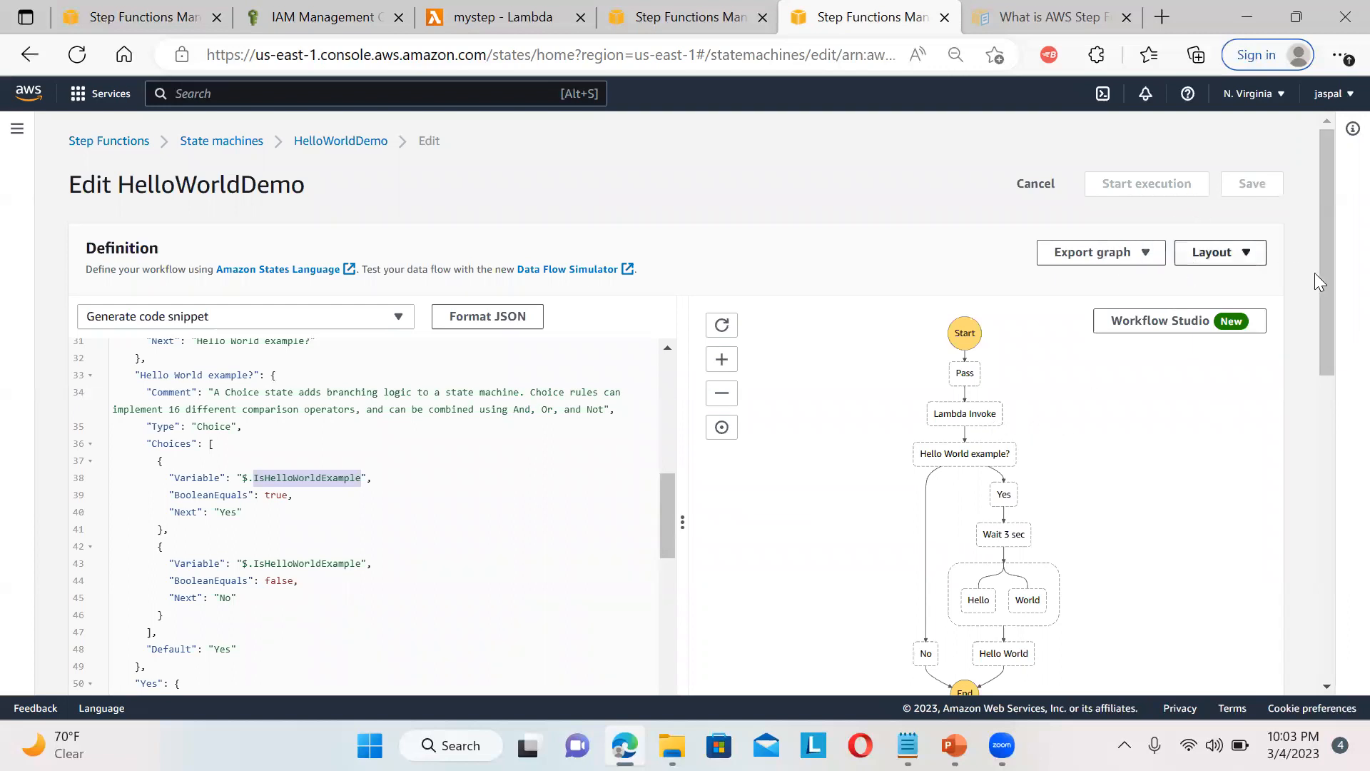
Open the state machine in Workflow Studio and bring up the Lambda Invoke state's output settings
left_click(1178, 325)
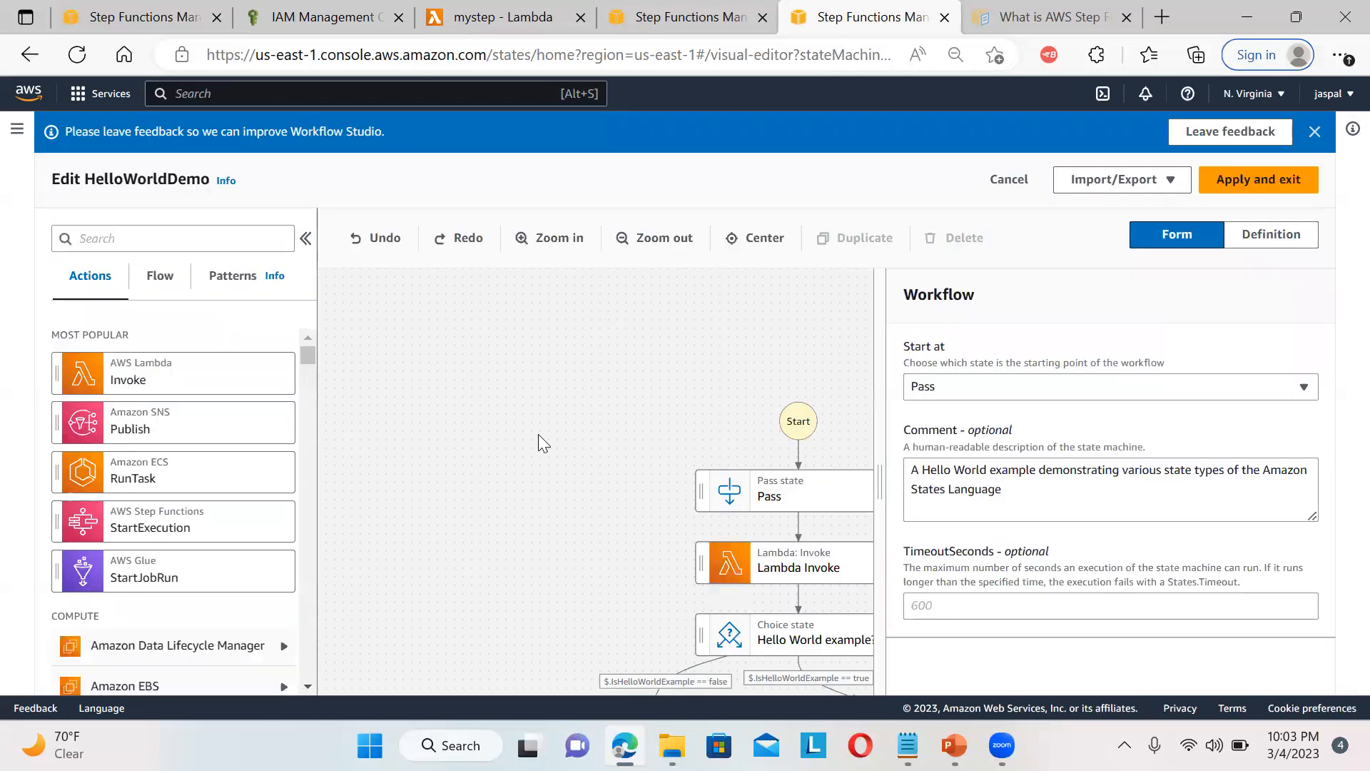
left_click_drag(364, 336, 276, 303)
left_click(597, 454)
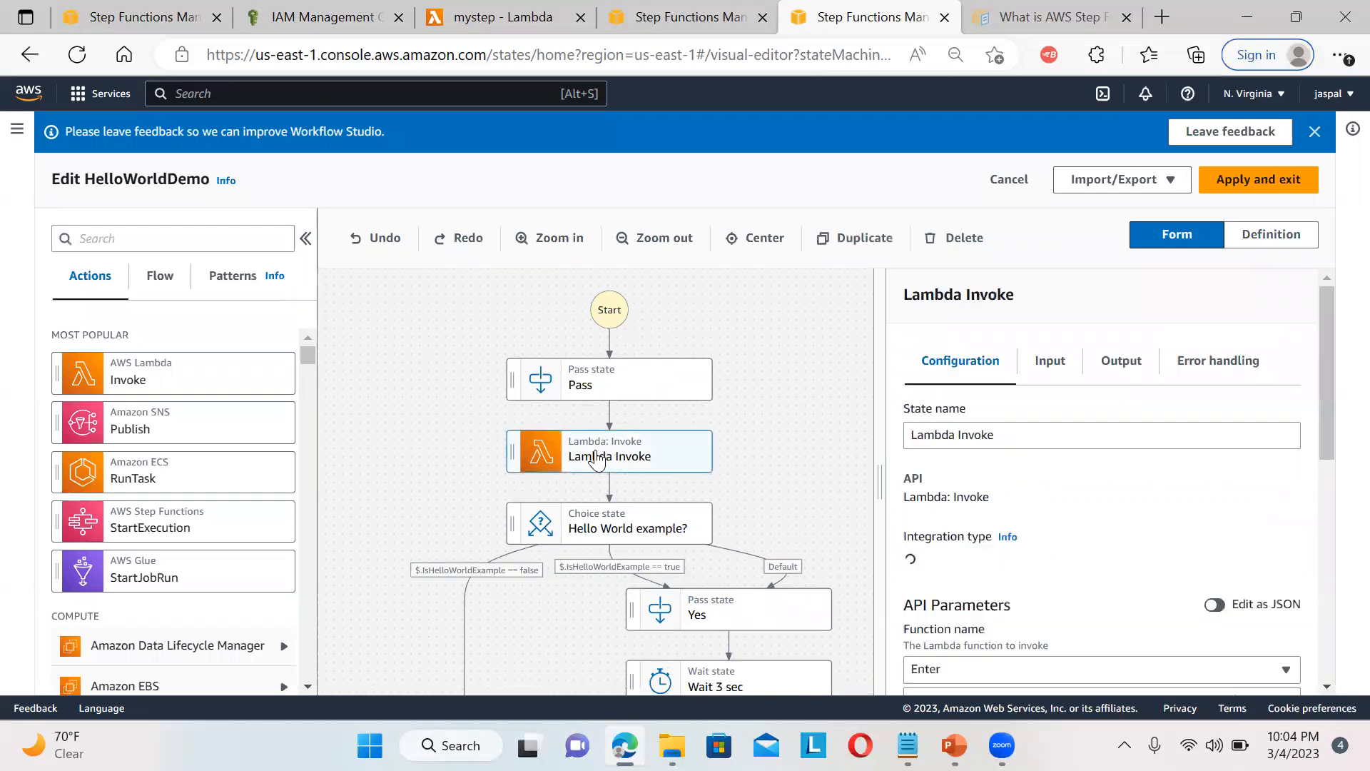
left_click(1112, 371)
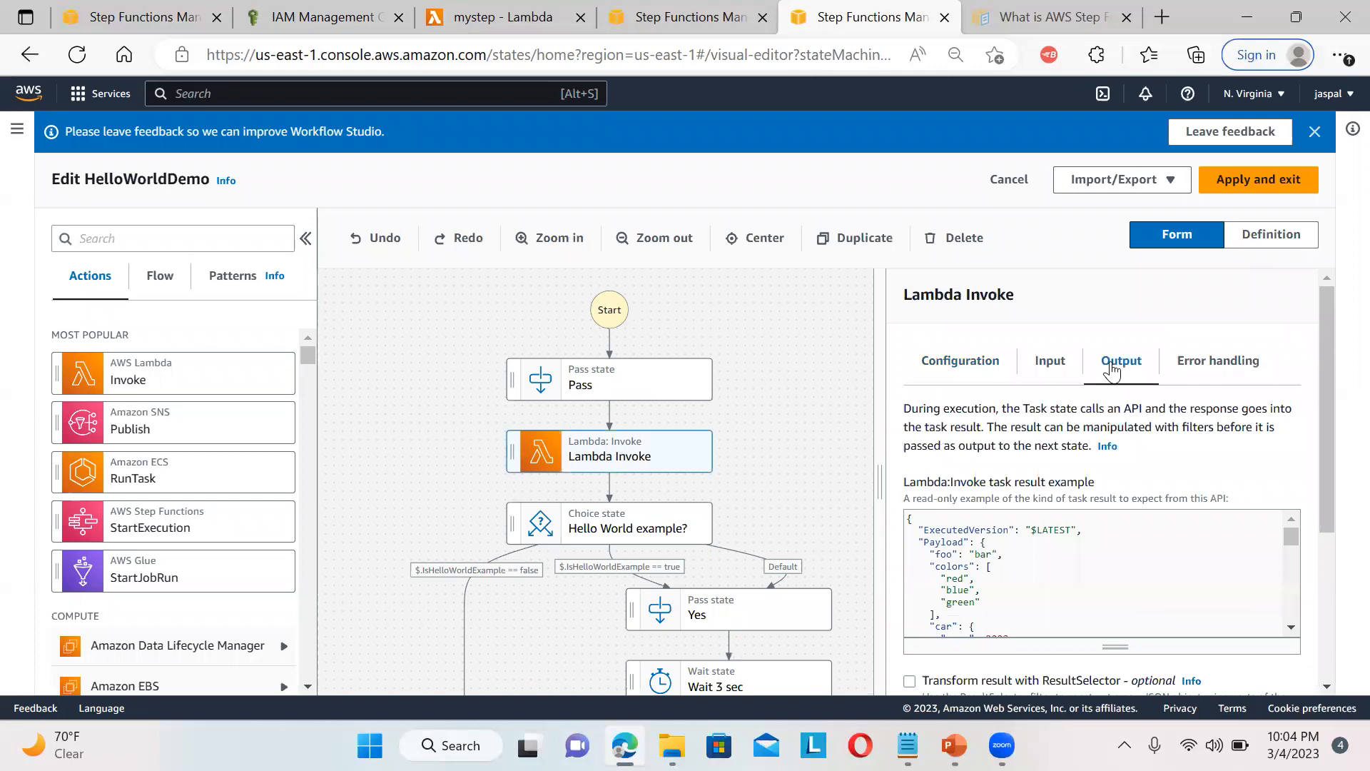
left_click_drag(1320, 401, 1330, 468)
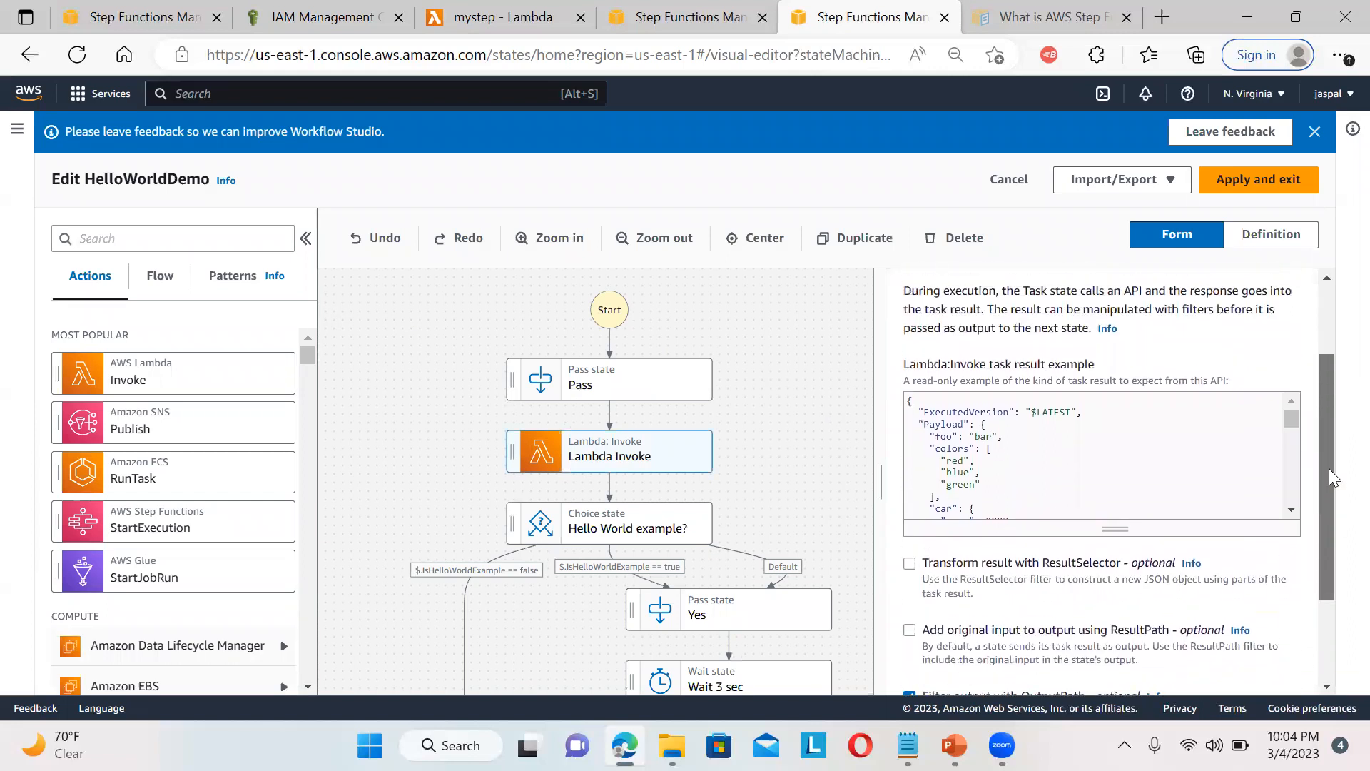
Examine the output filter, input filter and choice rules of the Hello World example? choice state
left_click(658, 531)
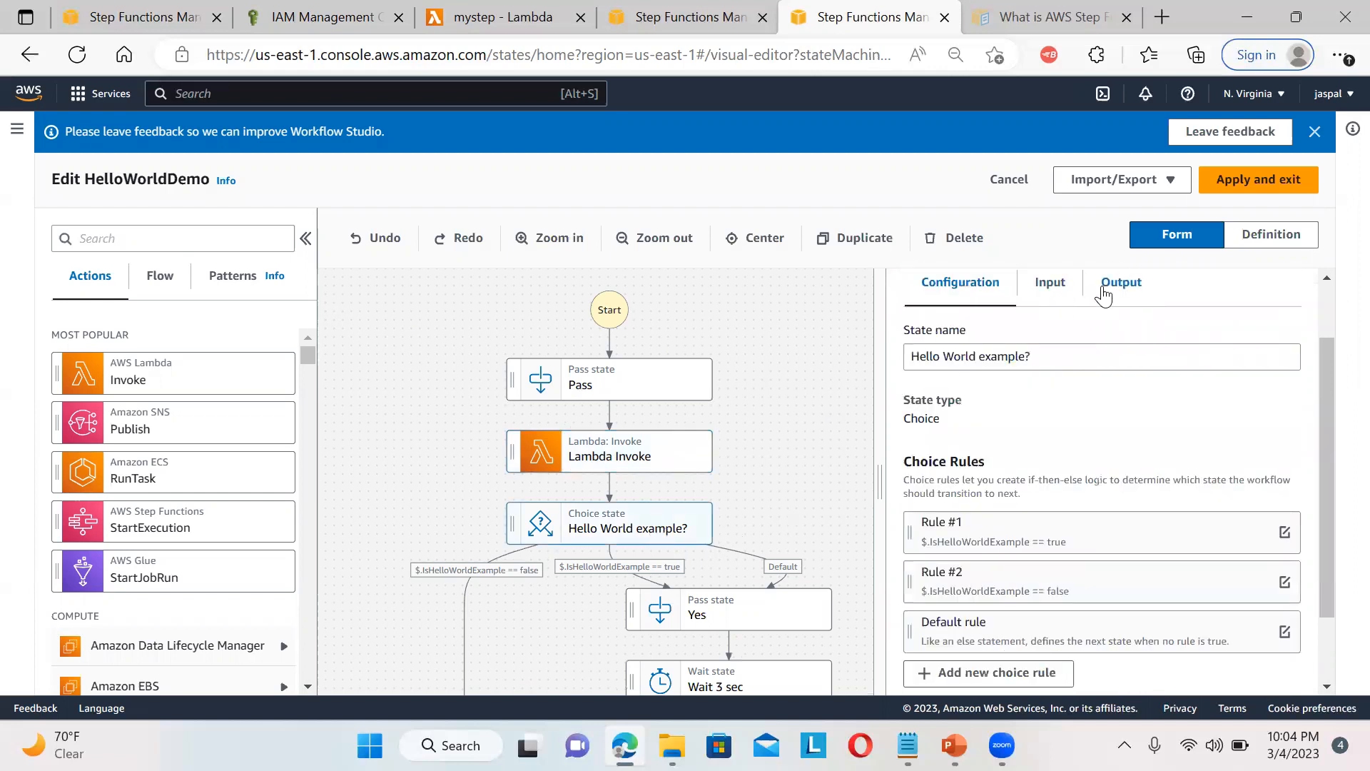
left_click(1110, 288)
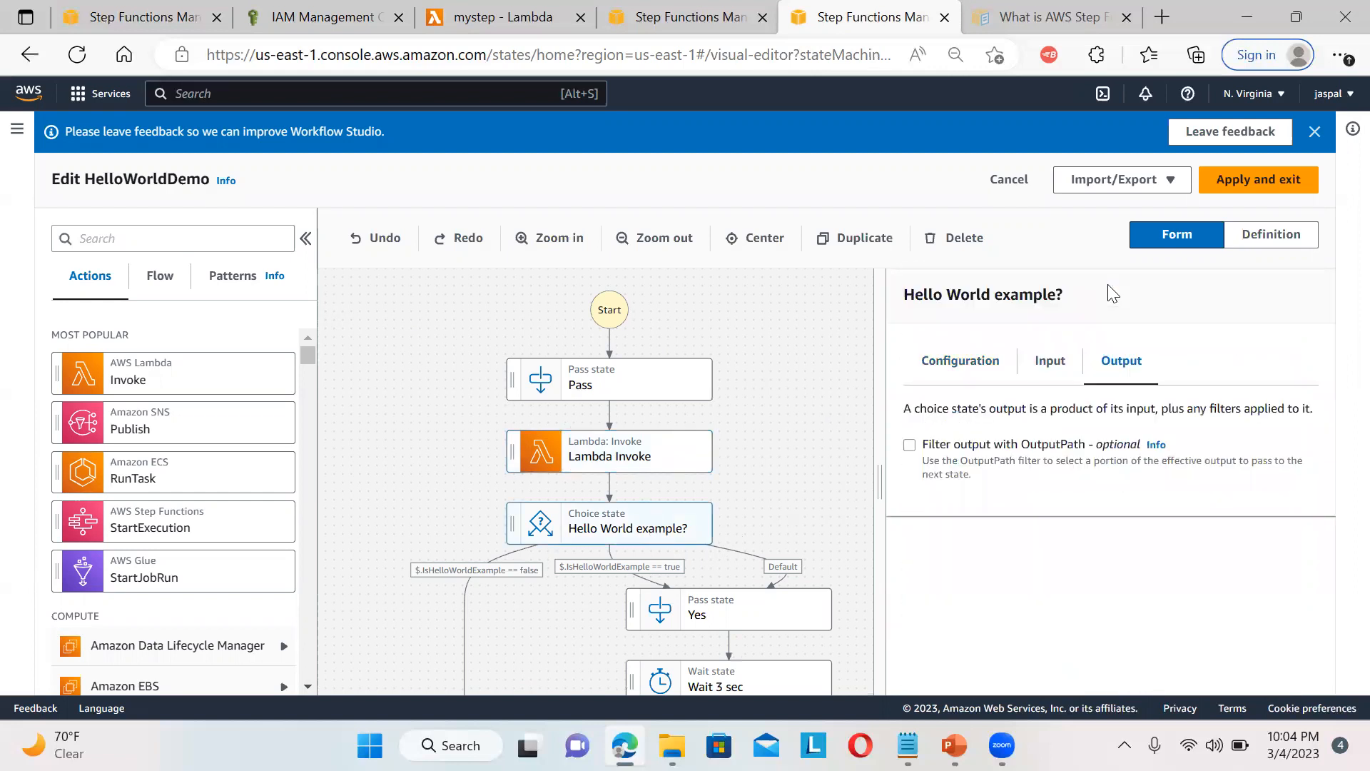
left_click(909, 445)
left_click(940, 499)
left_click(1054, 371)
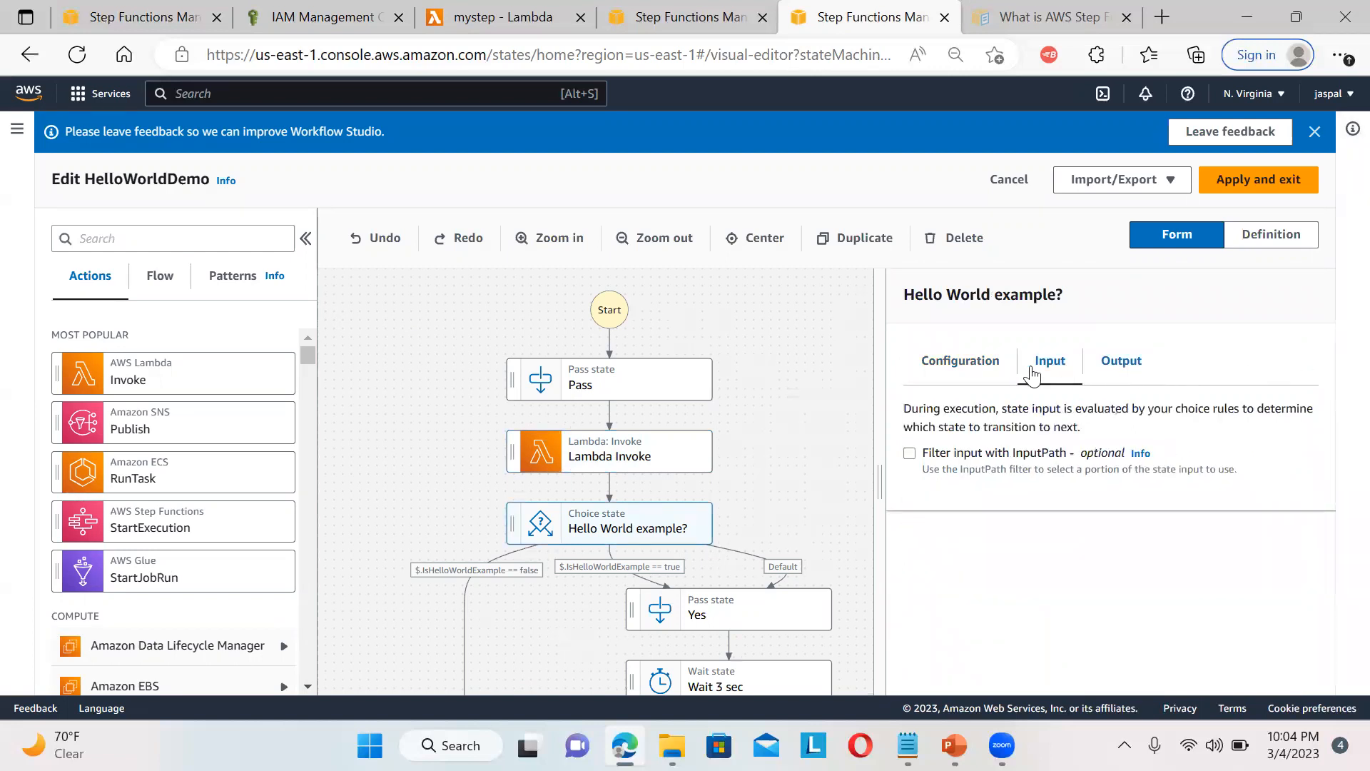
left_click(988, 367)
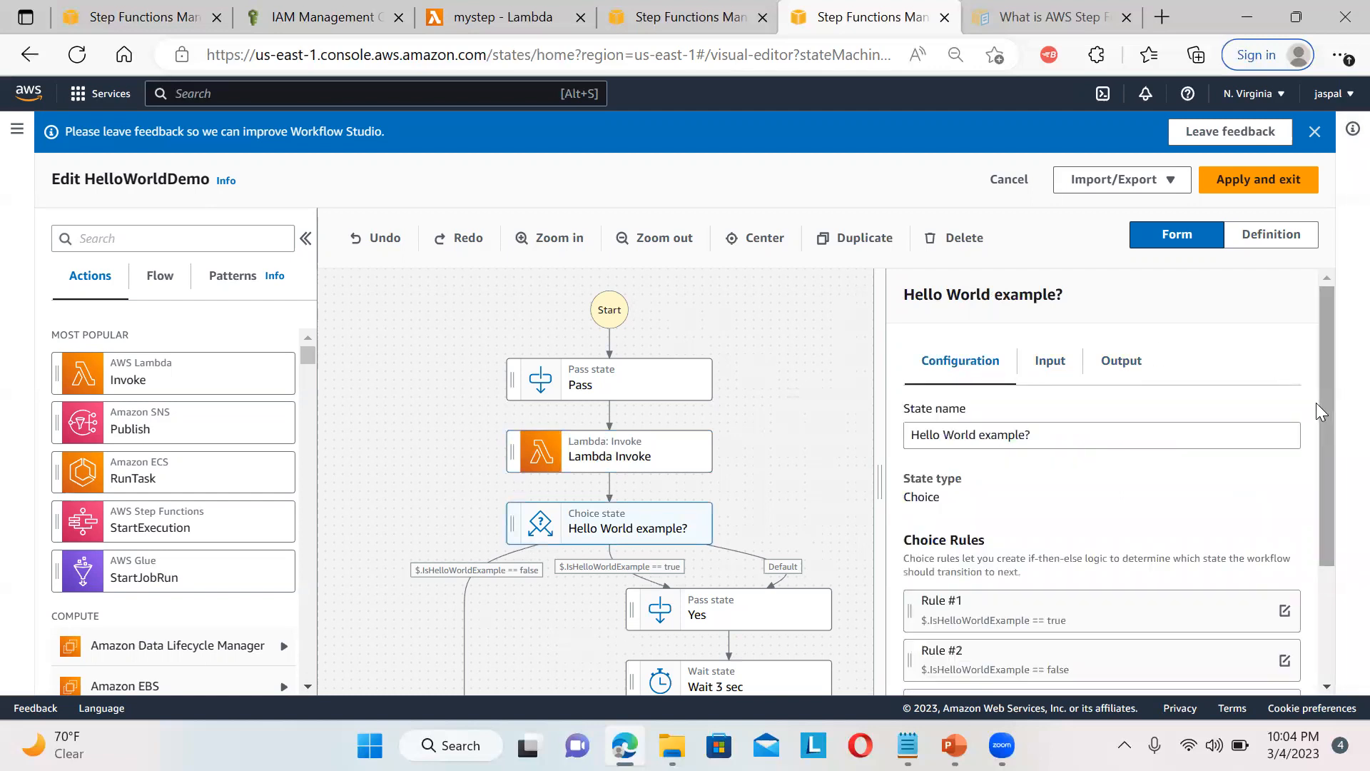
left_click_drag(1324, 417, 1340, 566)
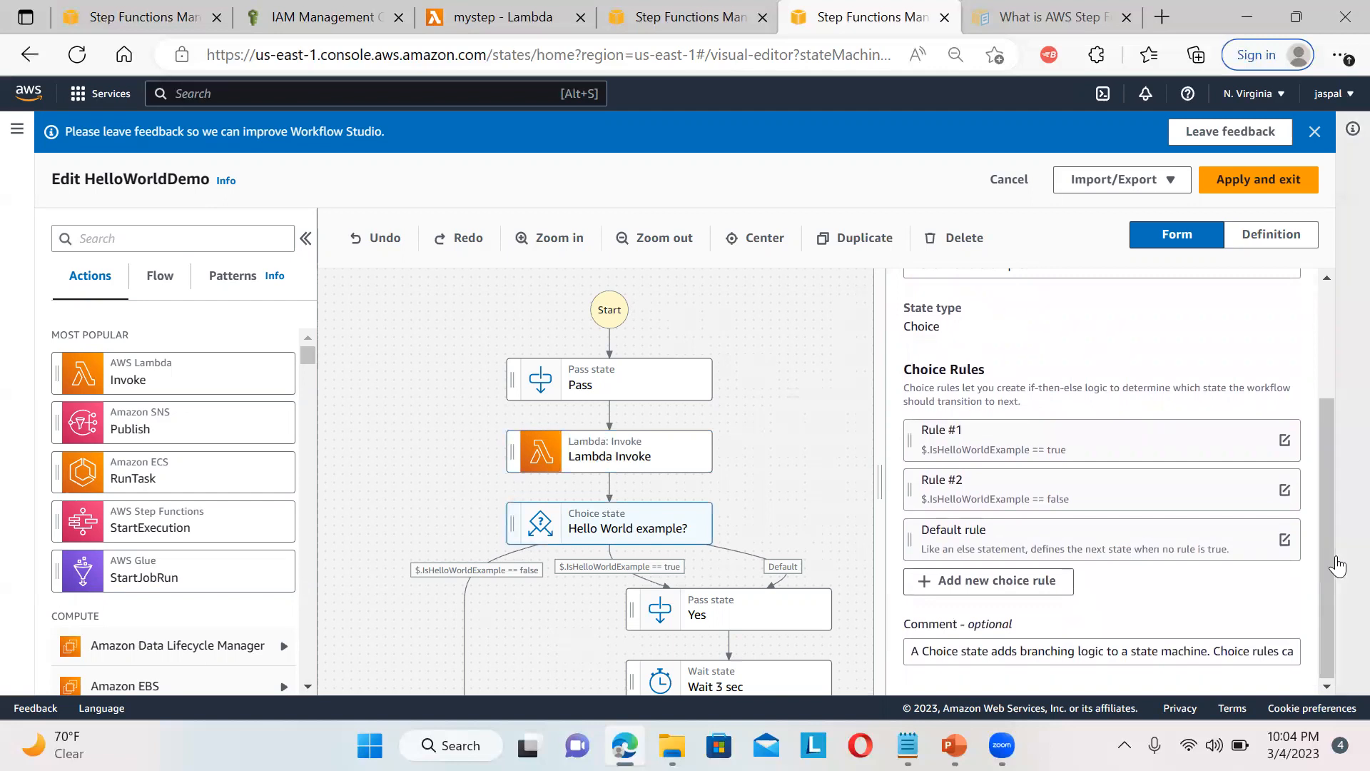
Try adding the original input to the Lambda Invoke state's output using ResultPath with Combine original input with result
left_click(678, 448)
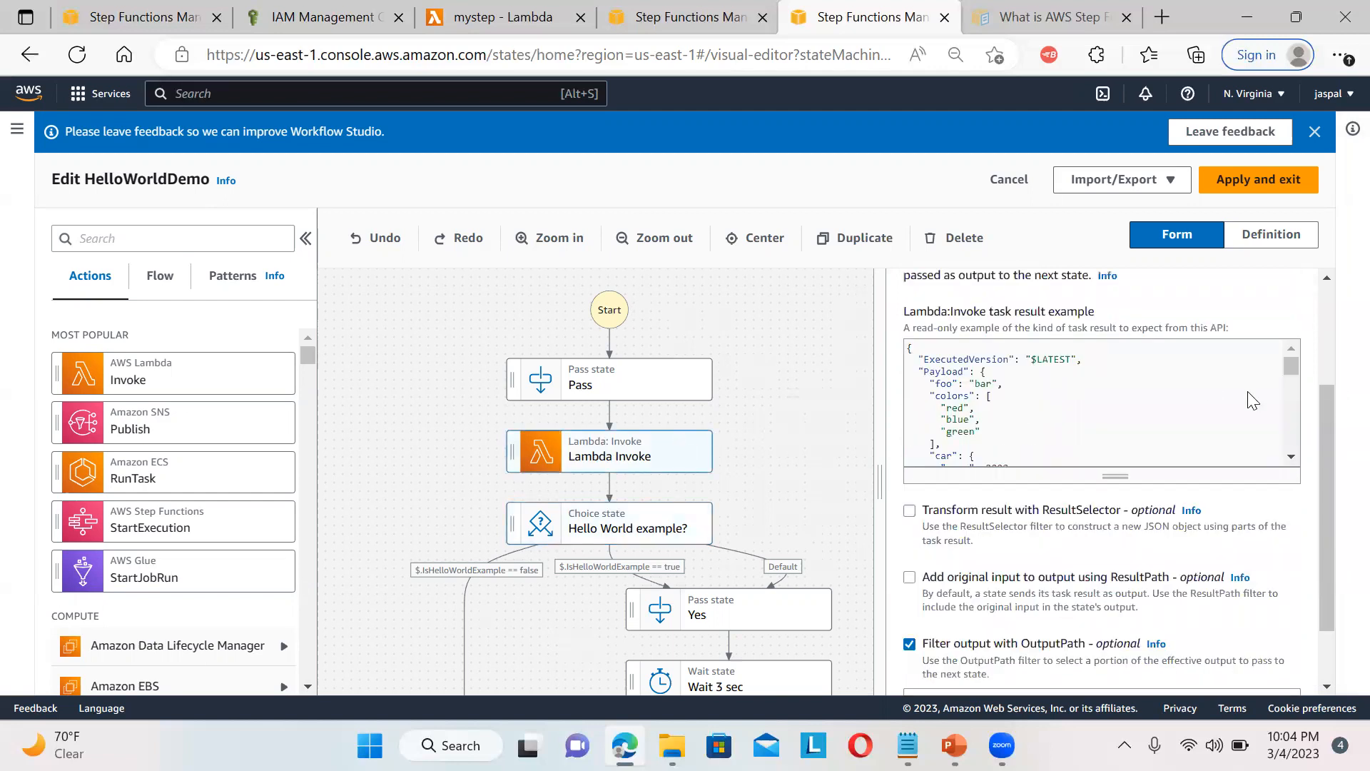
left_click_drag(1330, 478, 1316, 562)
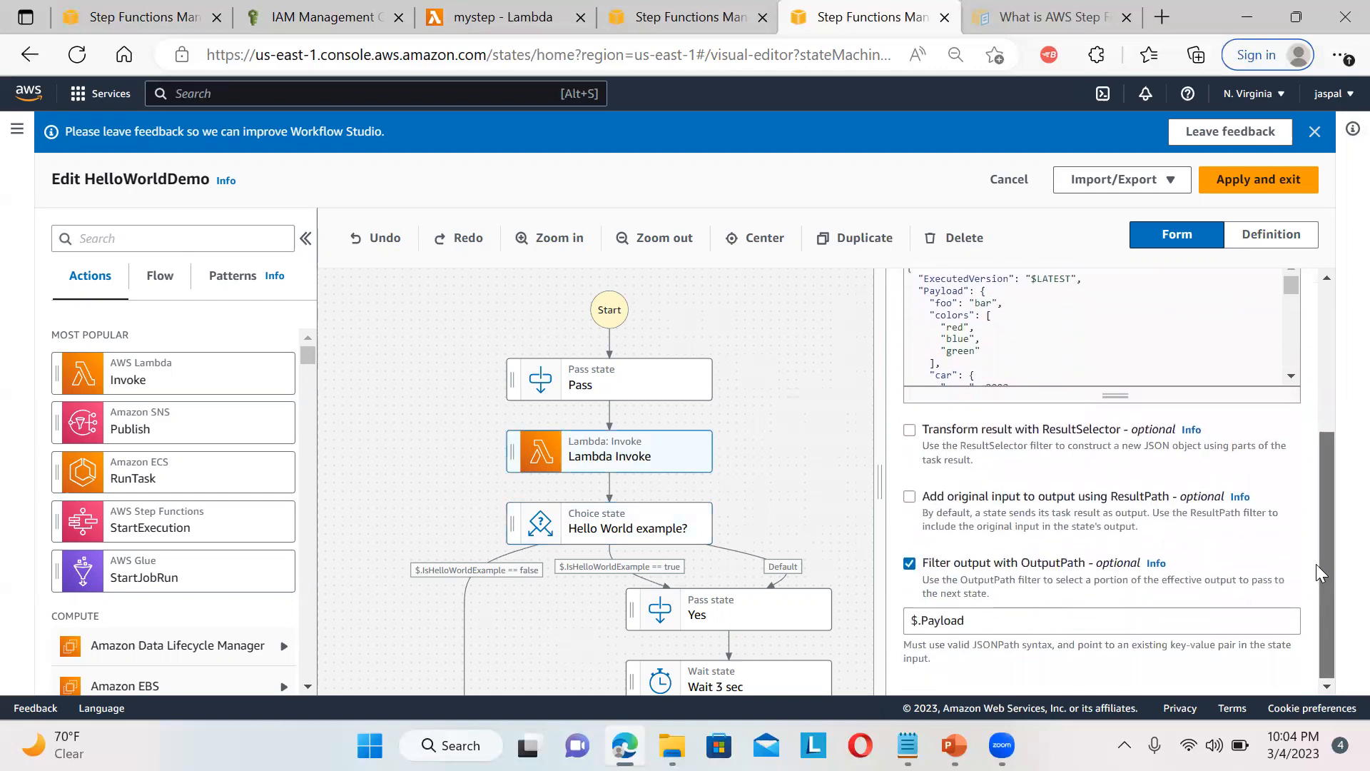
left_click(910, 496)
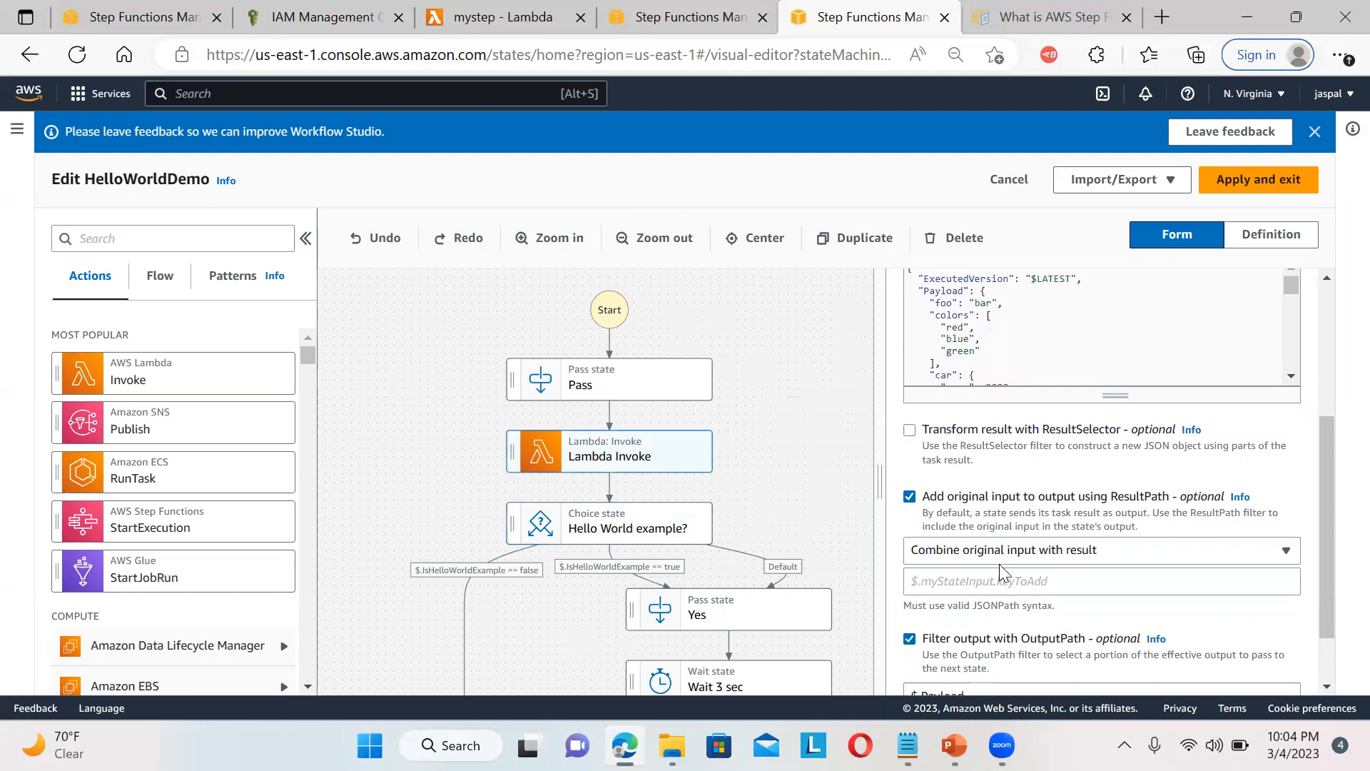
left_click(1026, 591)
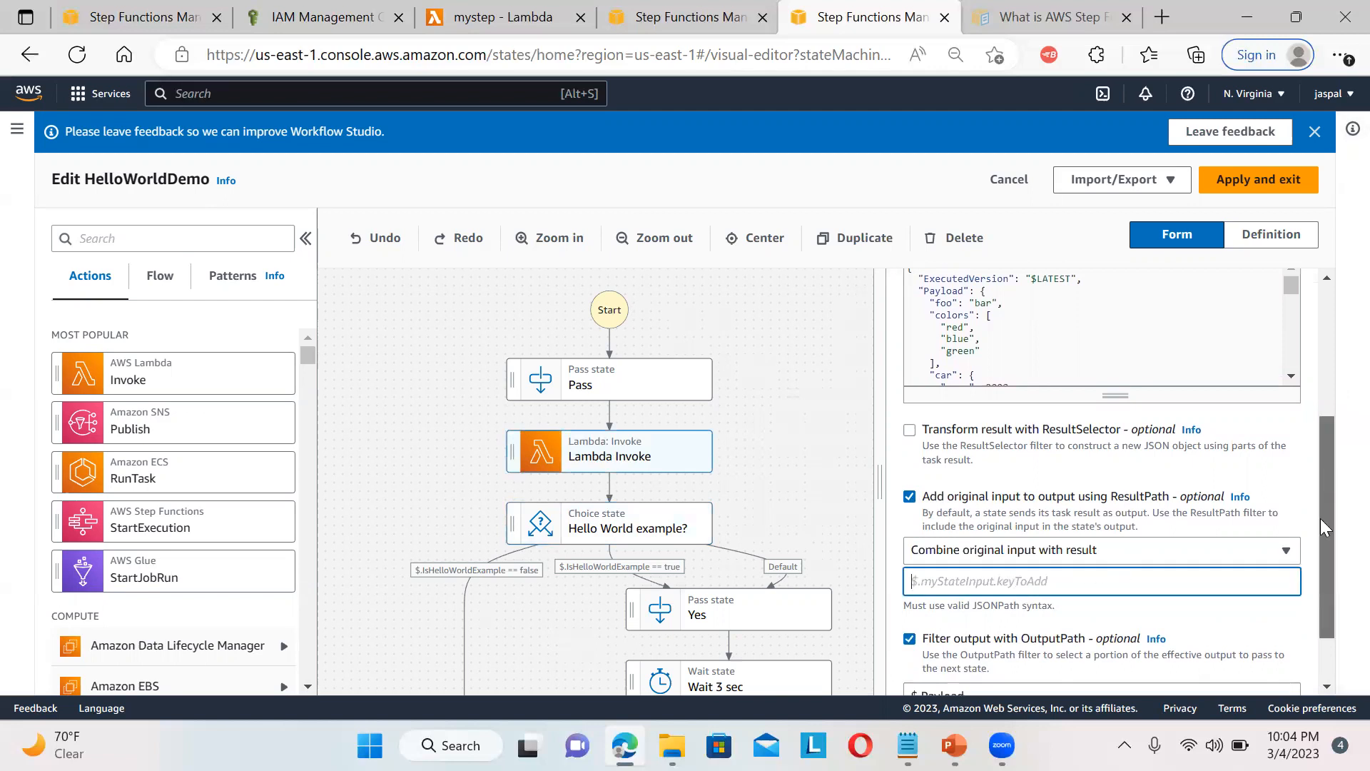
scroll(1315, 616, "down", 2)
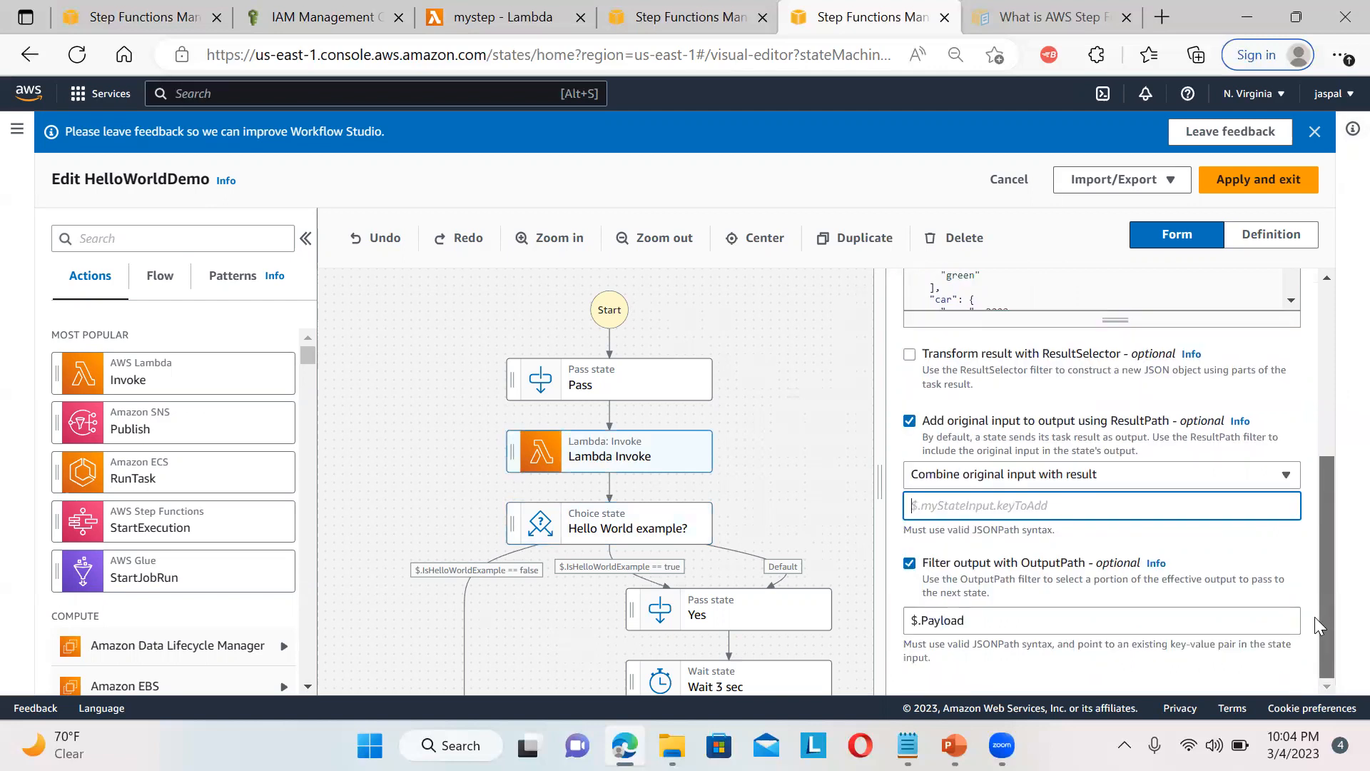
left_click(910, 421)
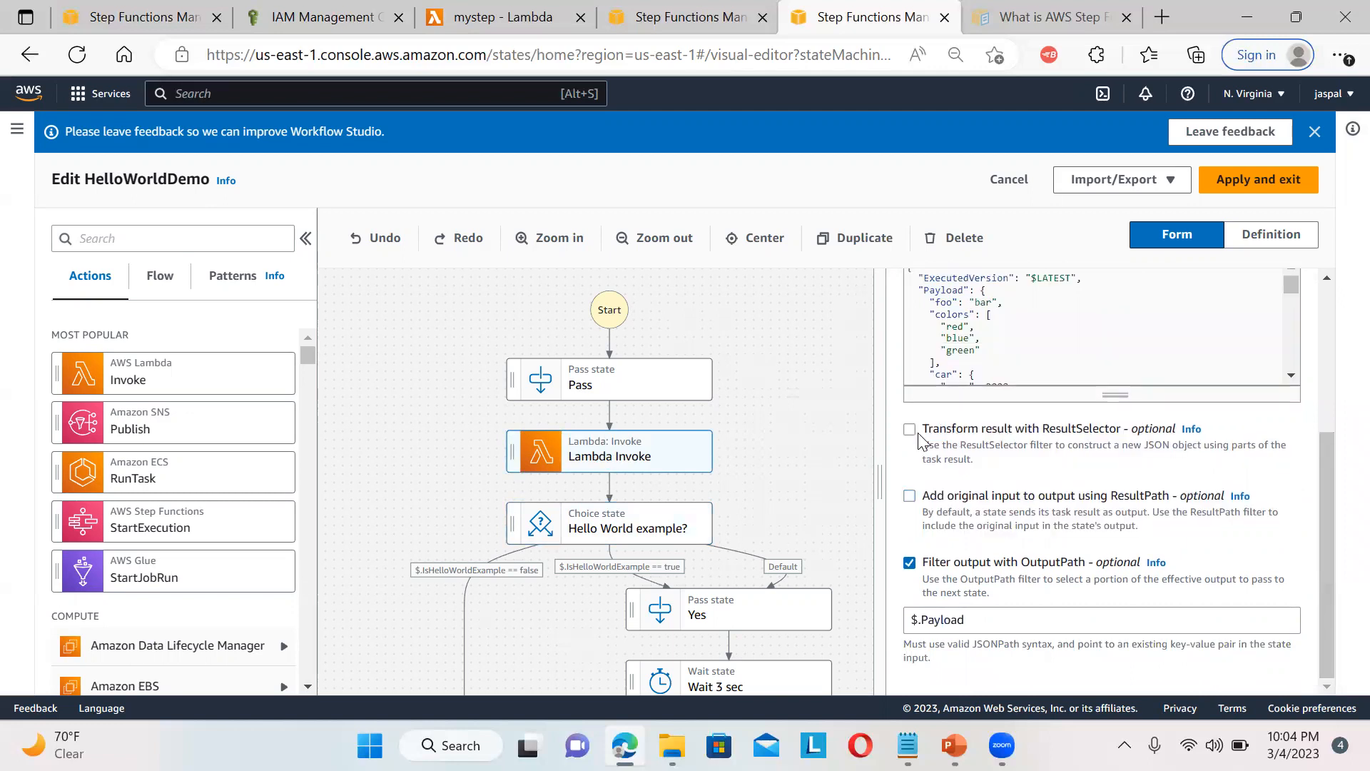
Examine the Lambda Invoke state's example task result and its output filter options
left_click_drag(1322, 491, 1322, 408)
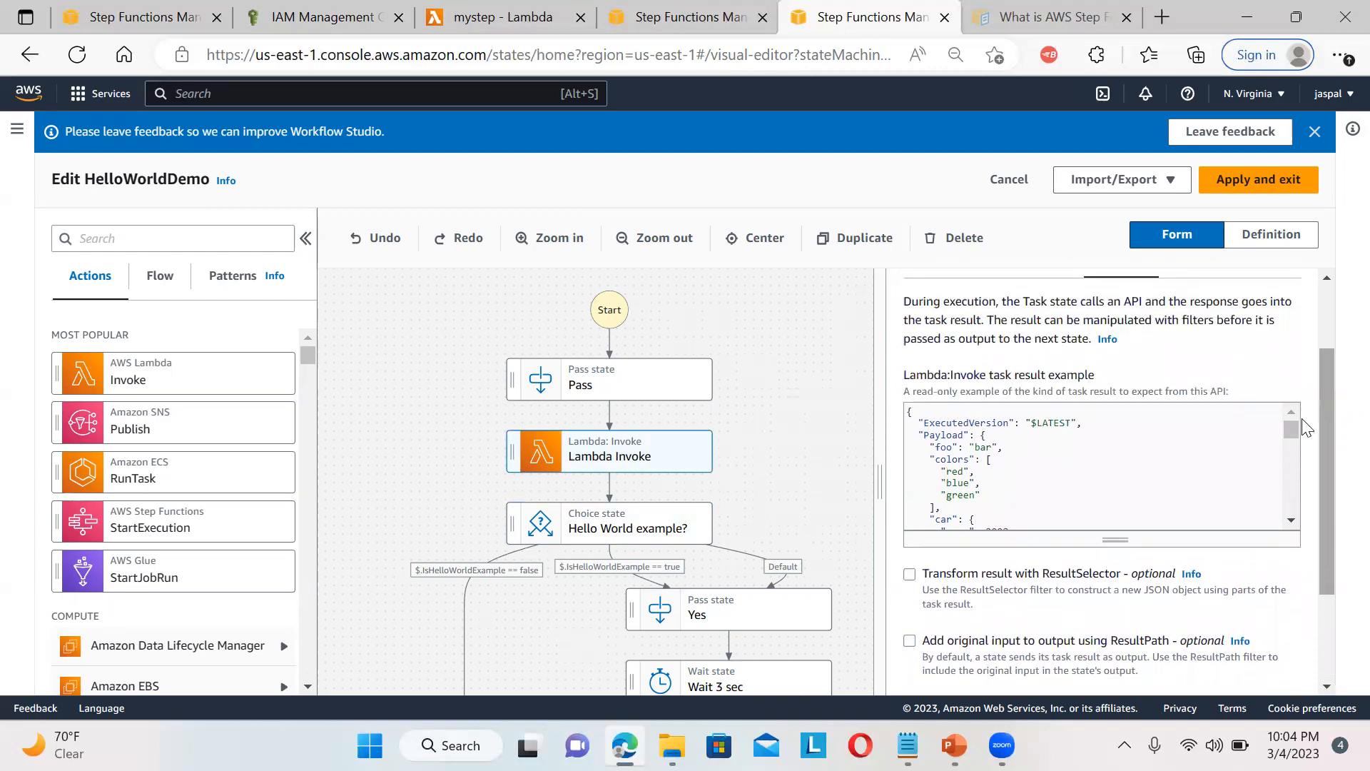
mouse_move(1287, 421)
left_mouse_down()
mouse_move(1292, 506)
mouse_move(1291, 415)
left_mouse_up()
left_click_drag(1323, 369, 1327, 469)
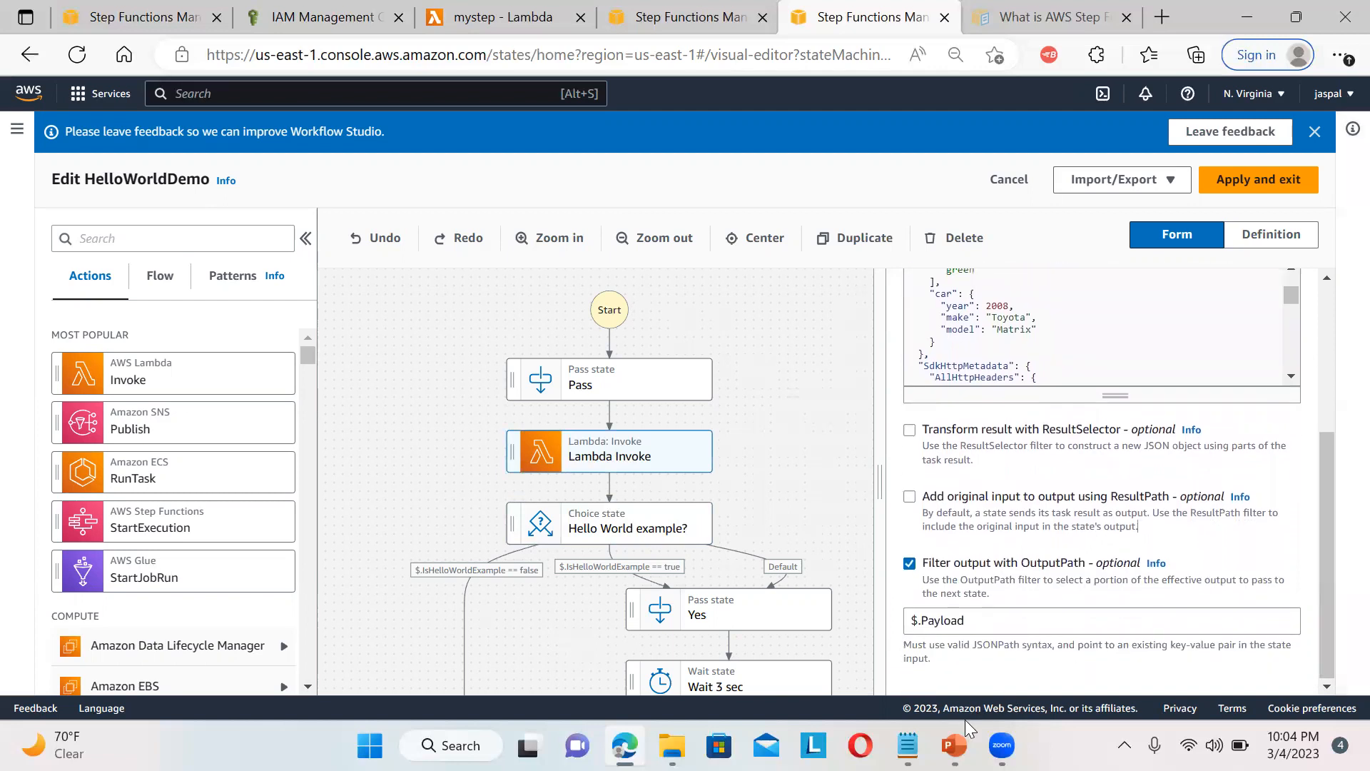
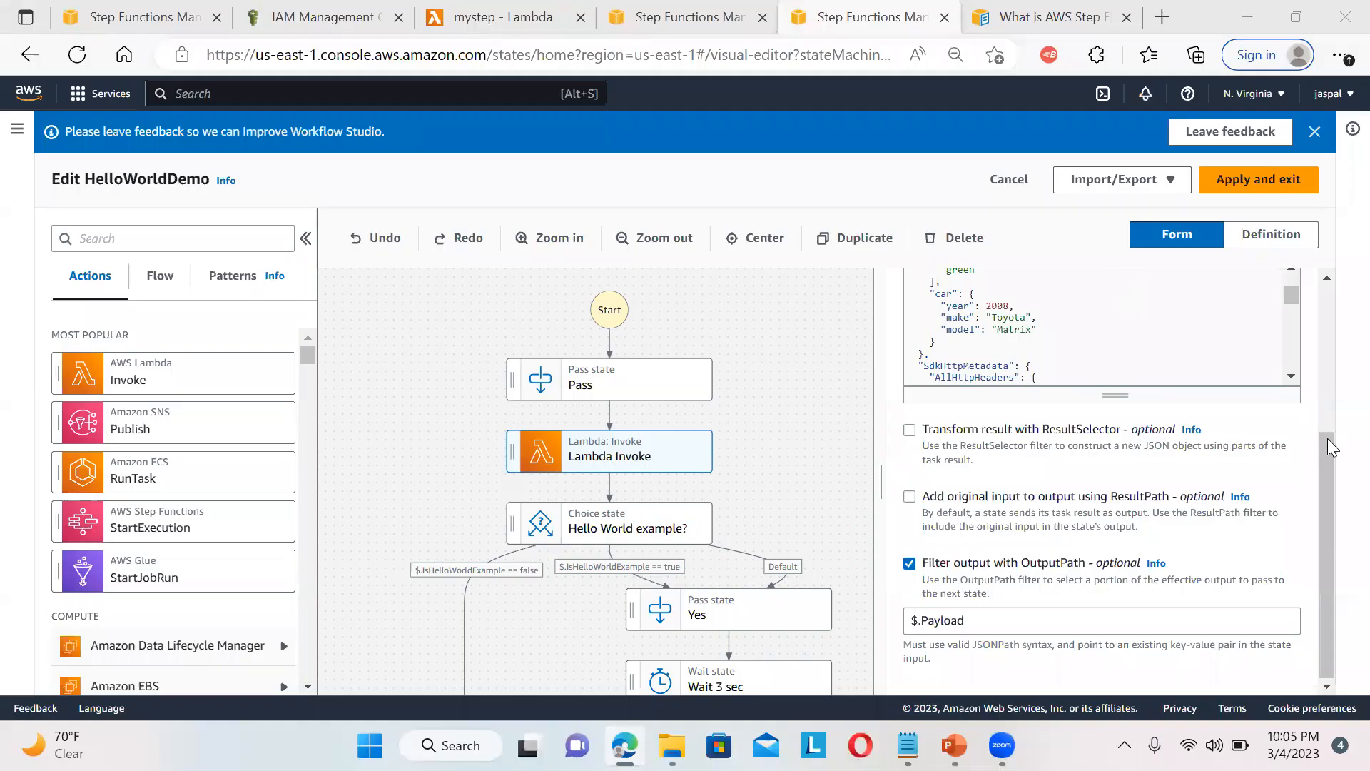
left_click(1322, 452)
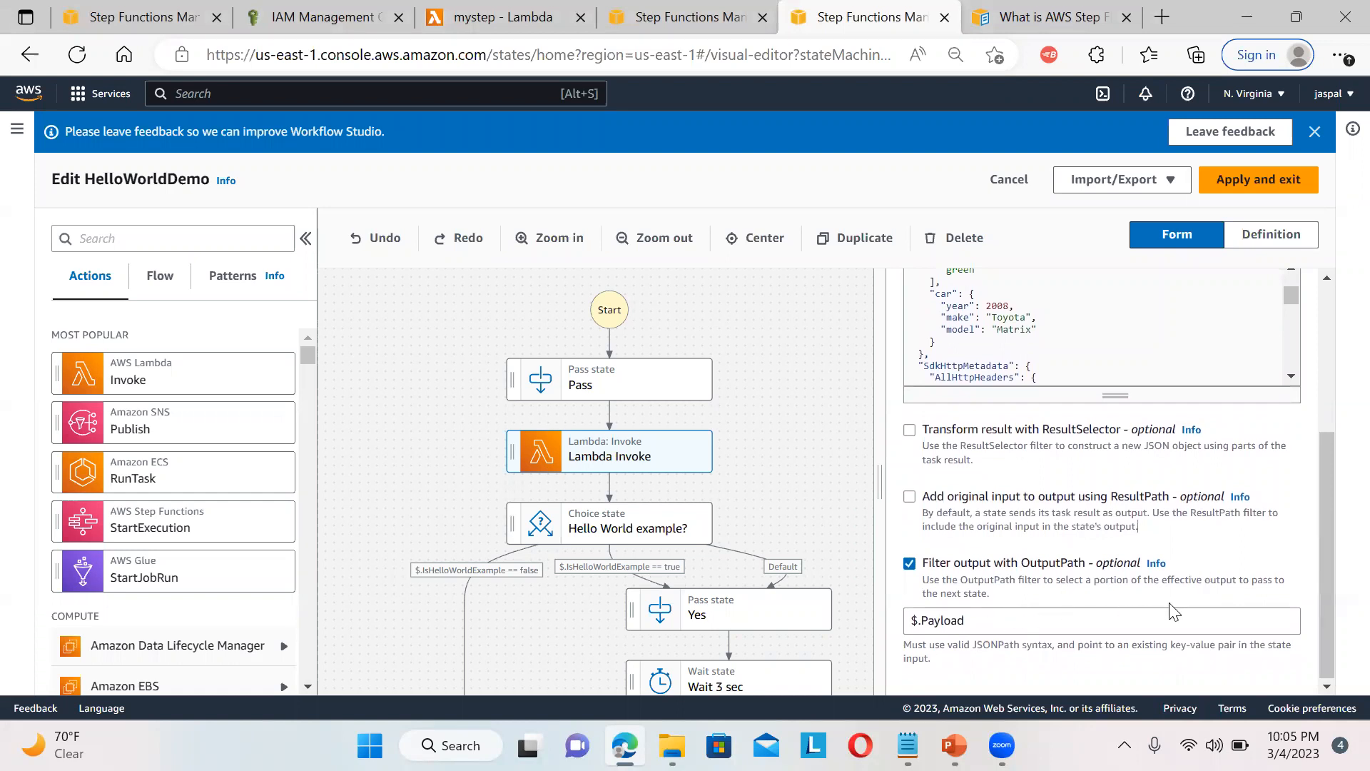
mouse_move(1323, 523)
left_mouse_down()
mouse_move(1310, 471)
mouse_move(1315, 530)
left_mouse_up()
Move the Lambda Invoke state ahead of the Pass state, directly after Start
left_click_drag(677, 466, 682, 372)
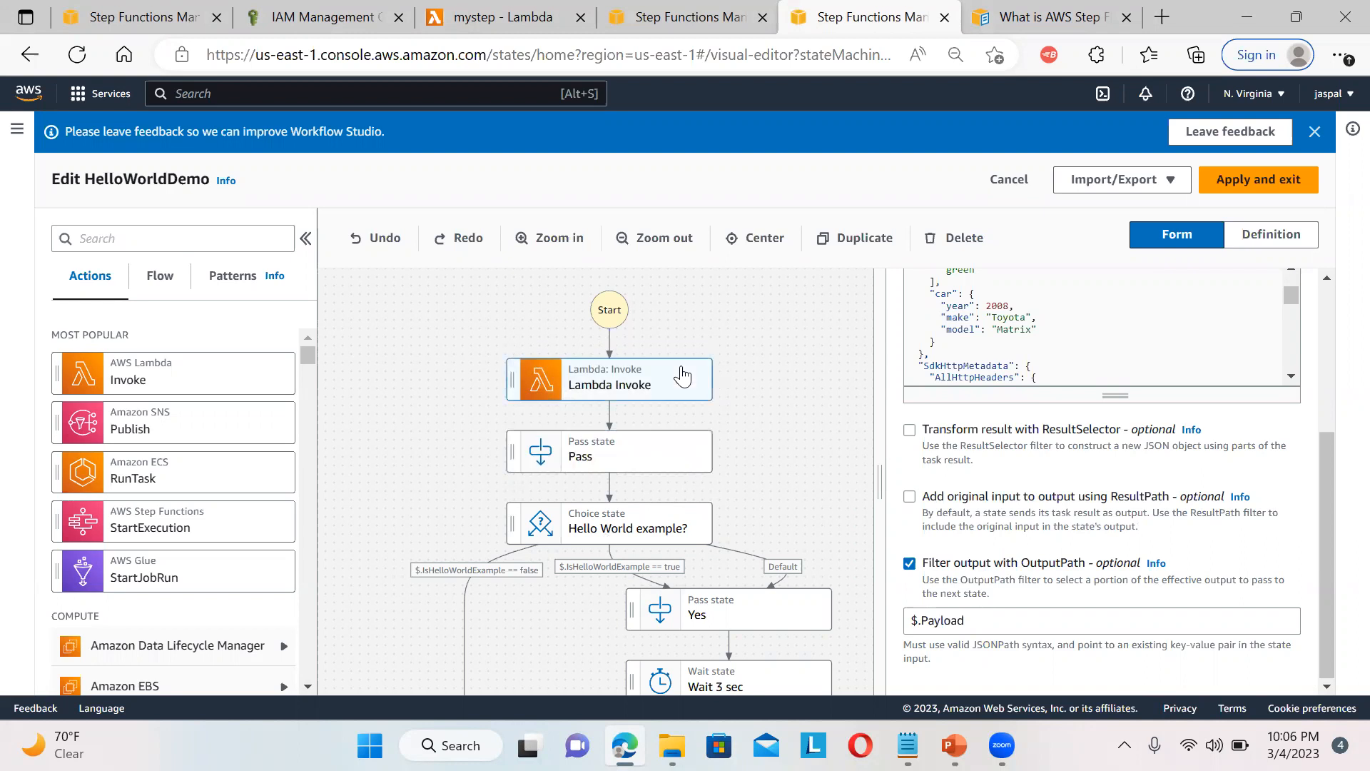
left_click(641, 453)
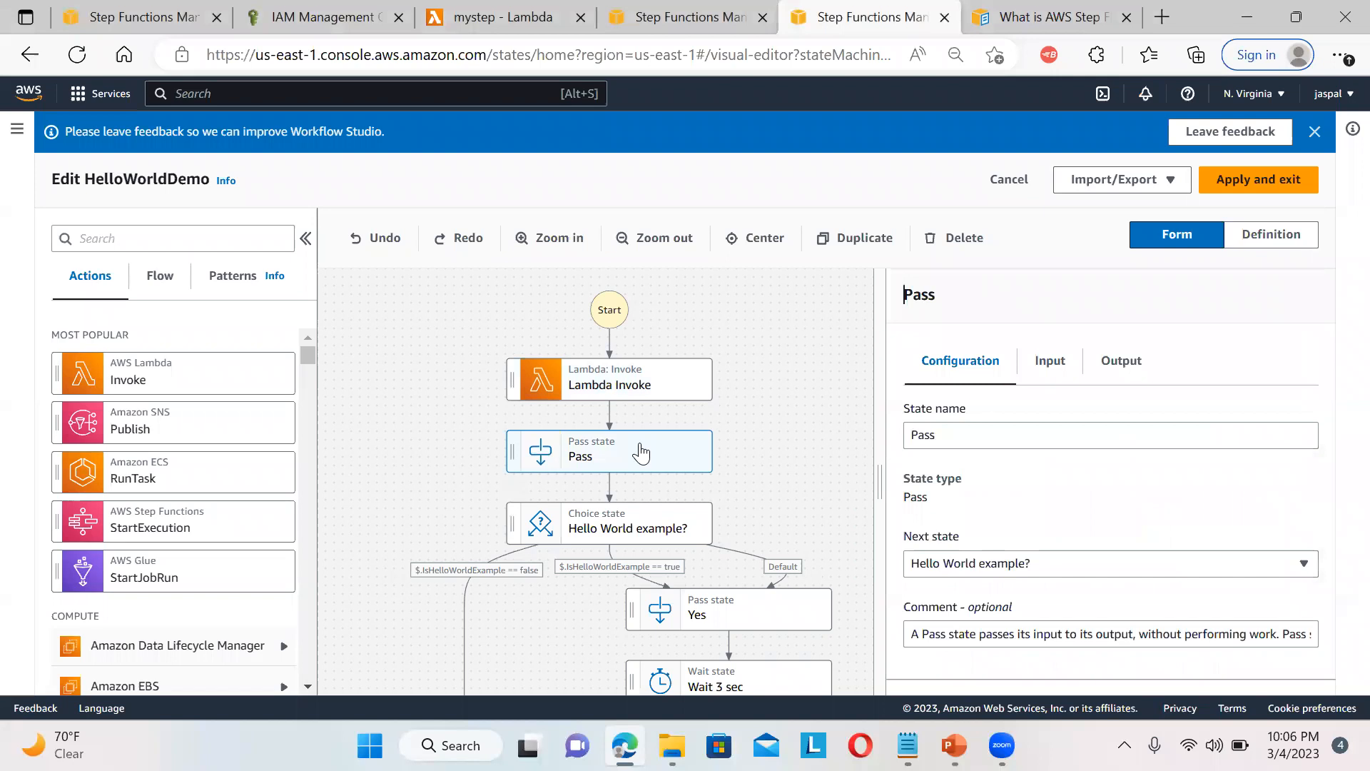
left_click(657, 542)
Set the Pass state's output result to a JSON object with "IsHelloWorldExample": true
left_click(652, 467)
left_click(1122, 379)
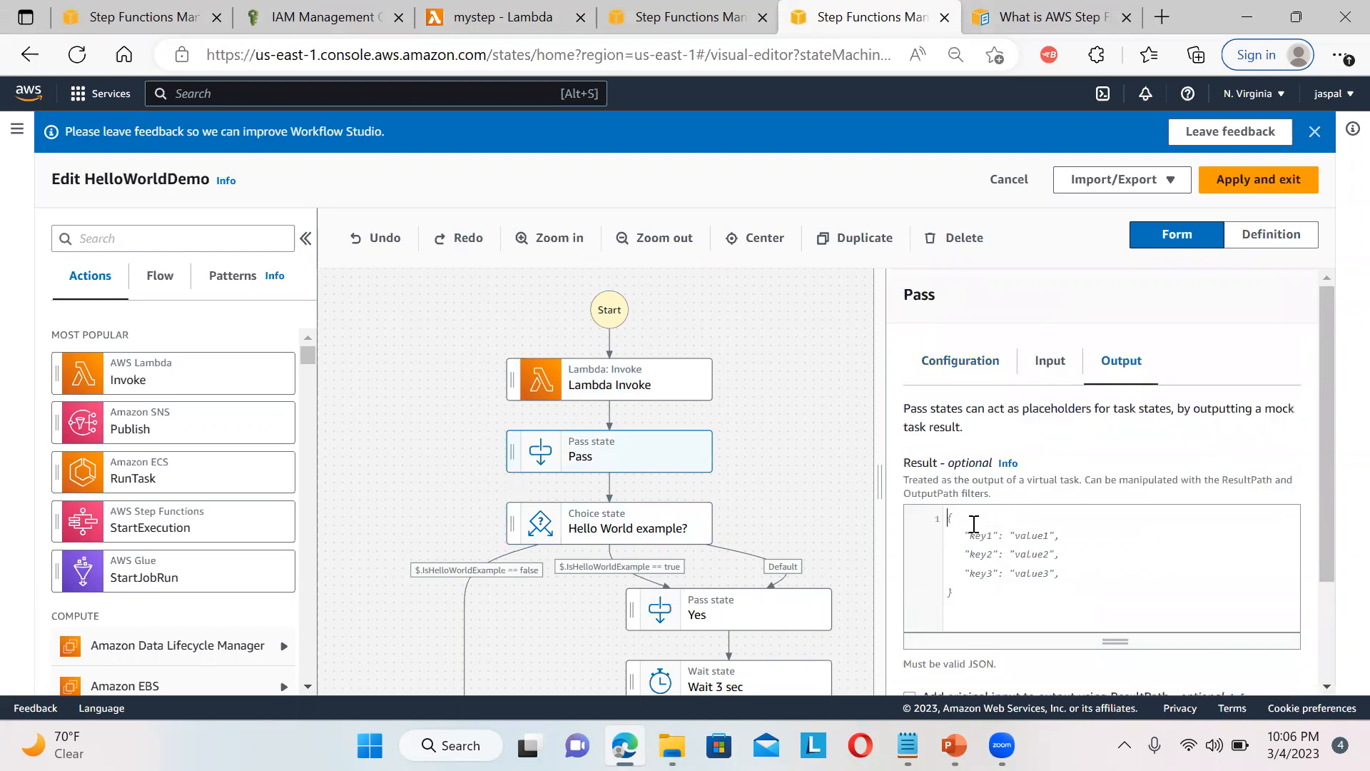
type("{}")
key("Return")
key("Return")
type("IsHelloWorldExample")
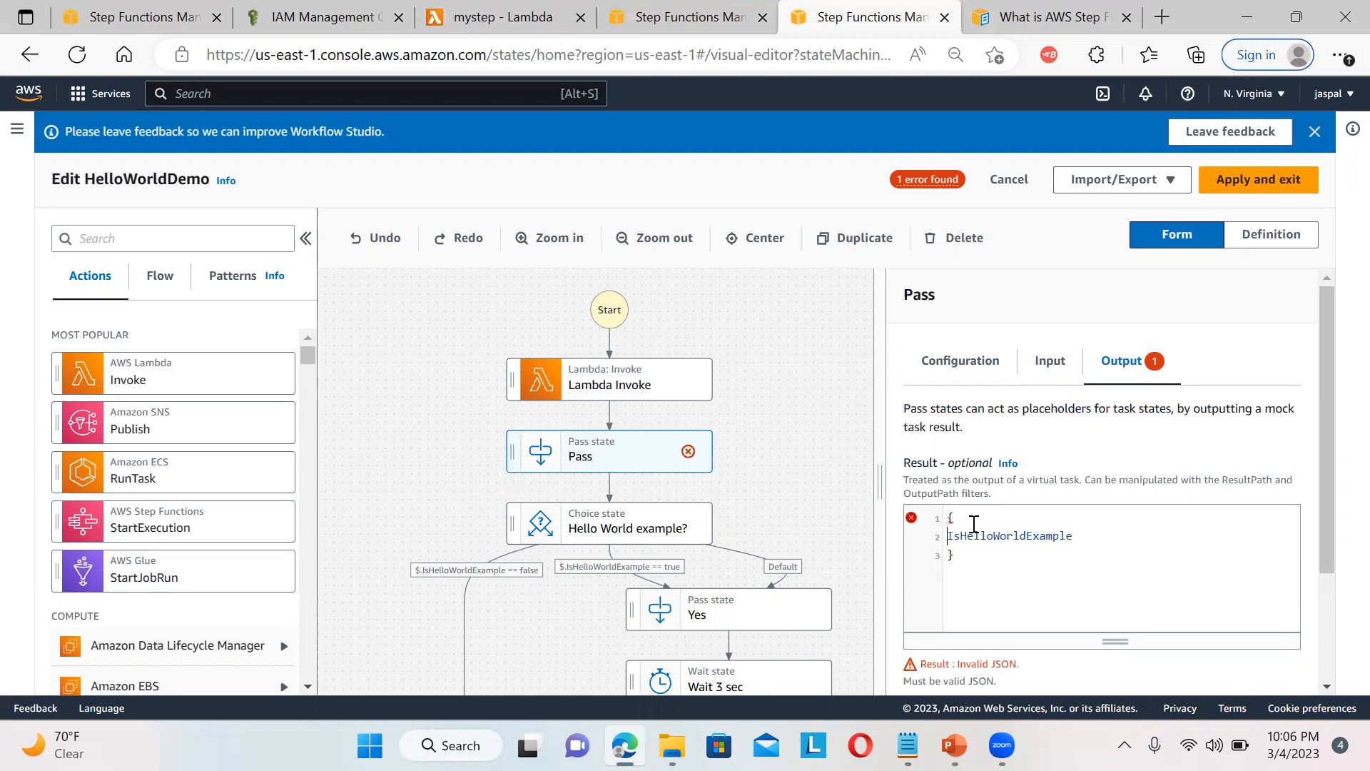
type("\"")
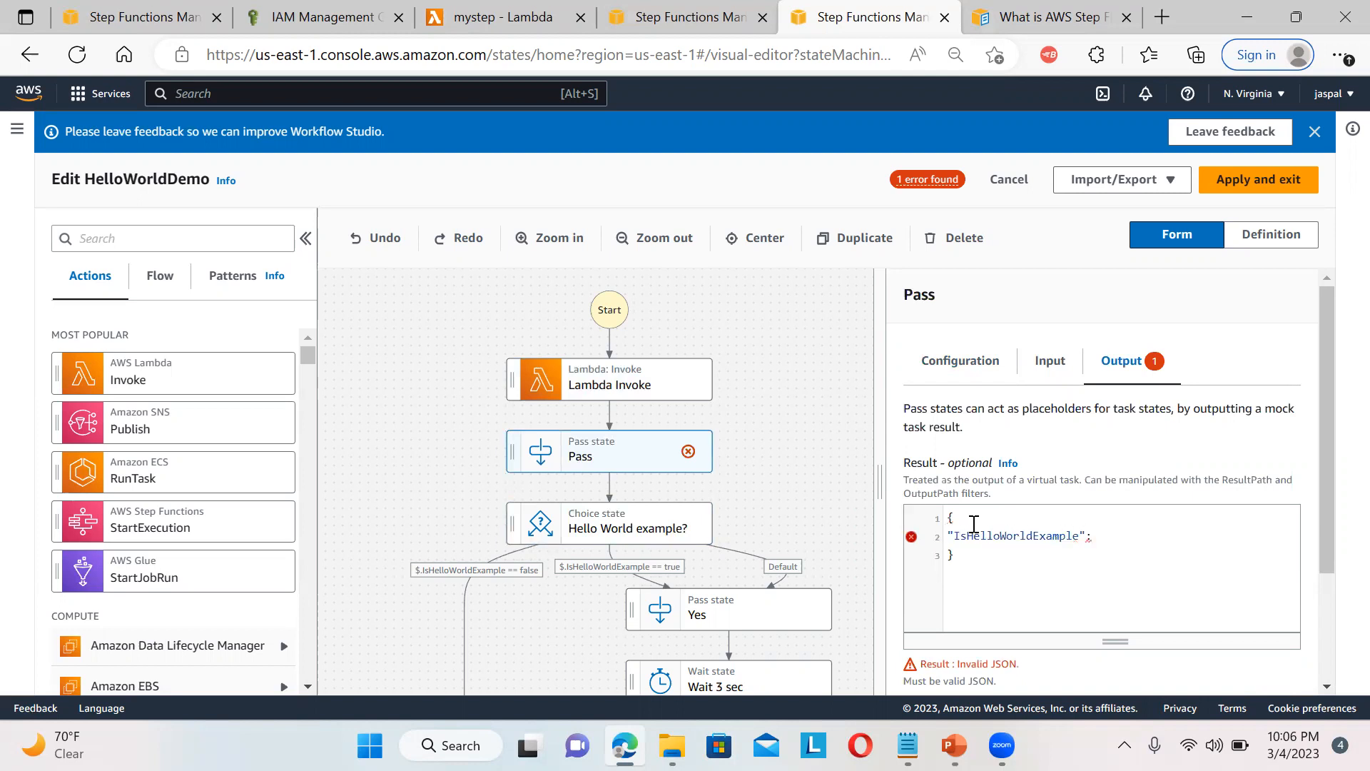
type("ue")
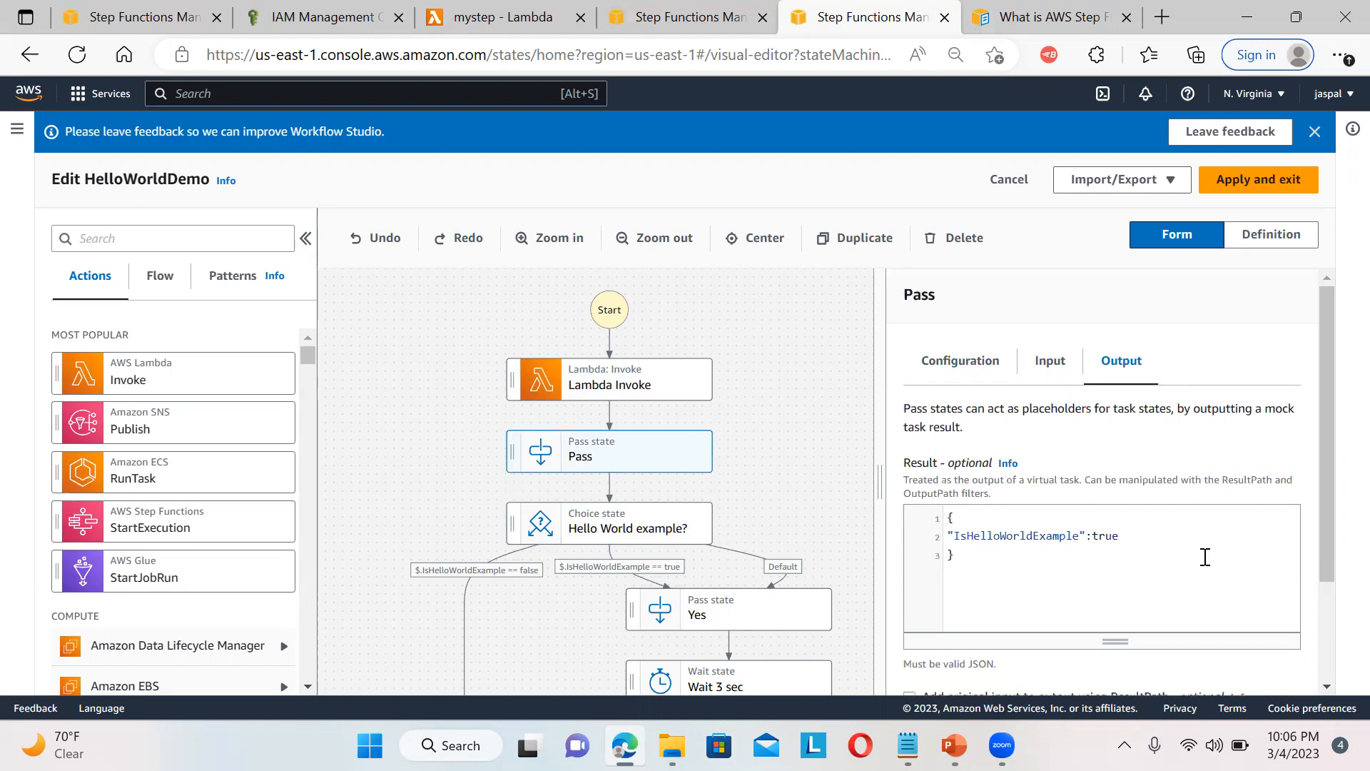
Check the Pass state's input filters, configuration and output result, and the Lambda Invoke state's configuration including its next state
mouse_move(1323, 437)
left_mouse_down()
mouse_move(1325, 530)
mouse_move(1326, 429)
left_mouse_up()
left_click(1050, 374)
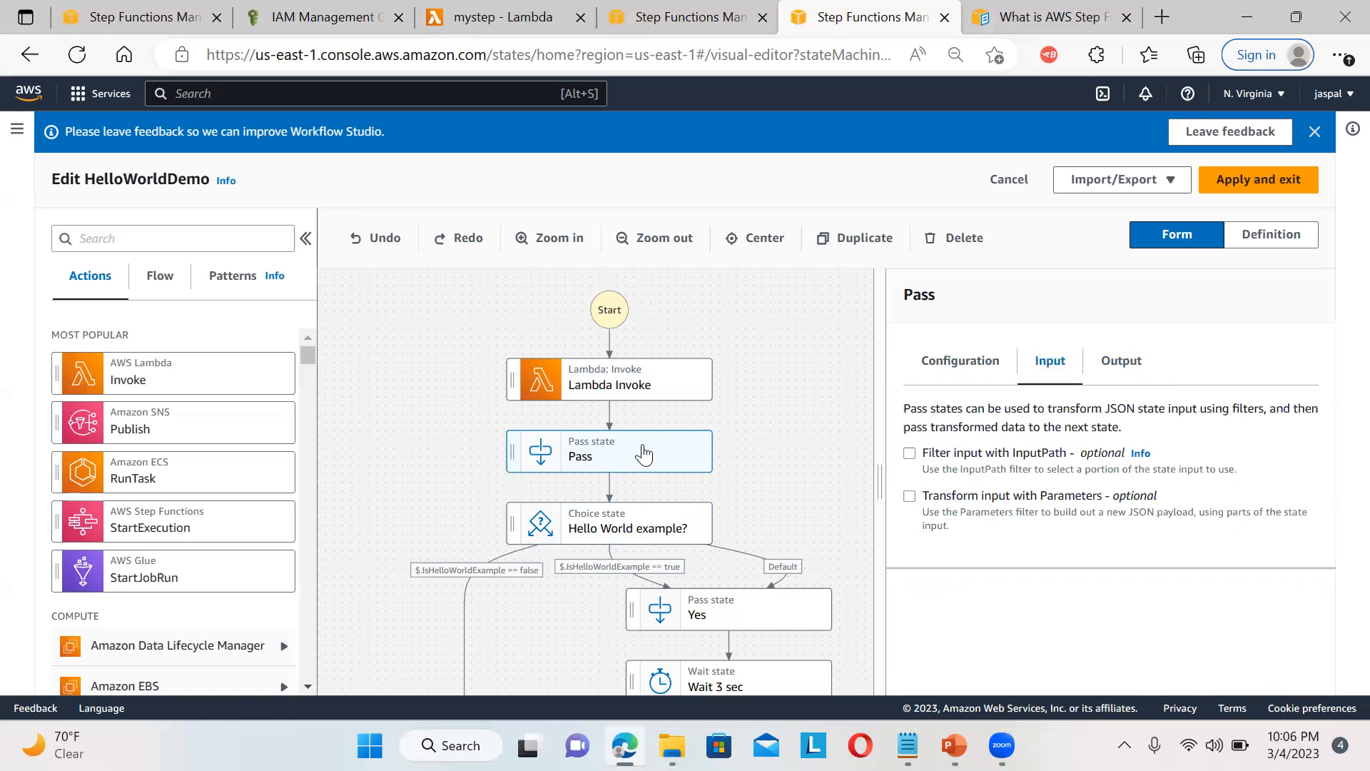
left_click(657, 377)
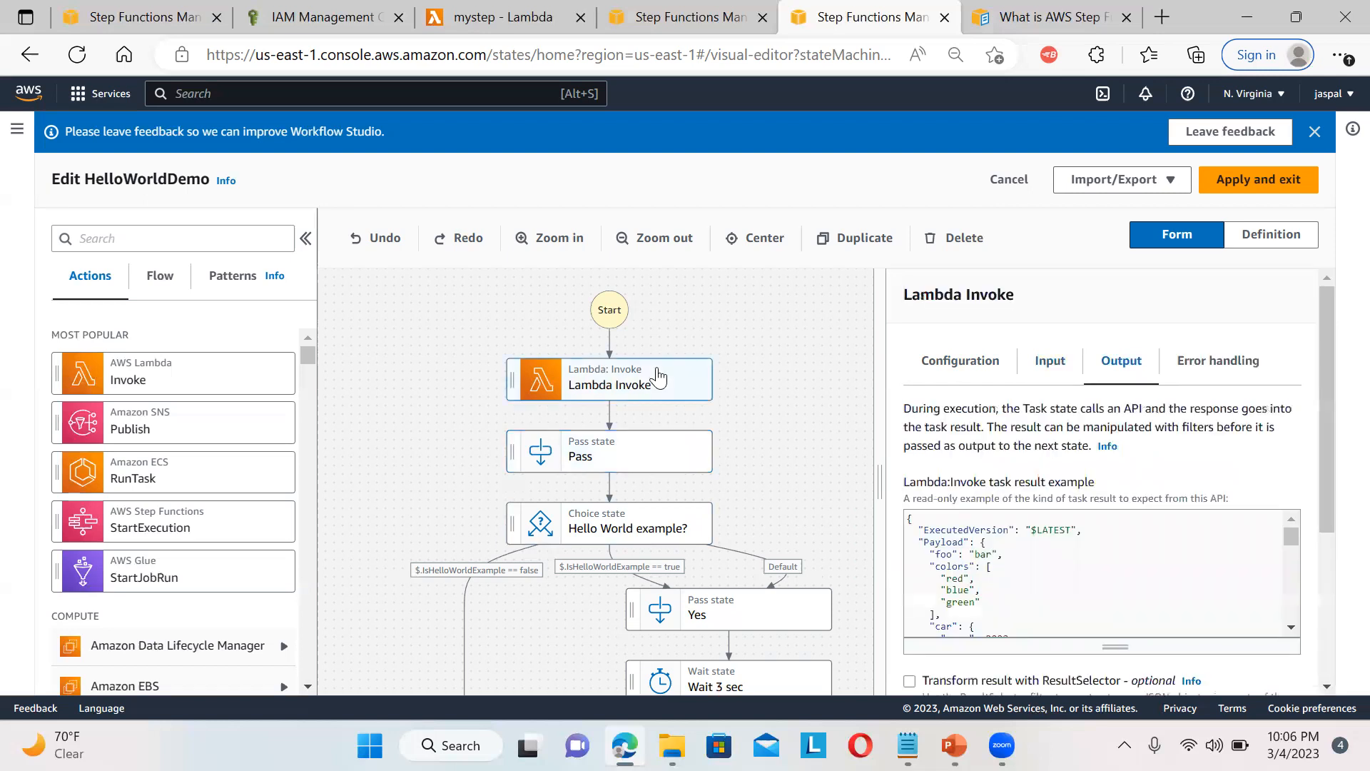
left_click(992, 367)
left_click_drag(1323, 380, 1311, 612)
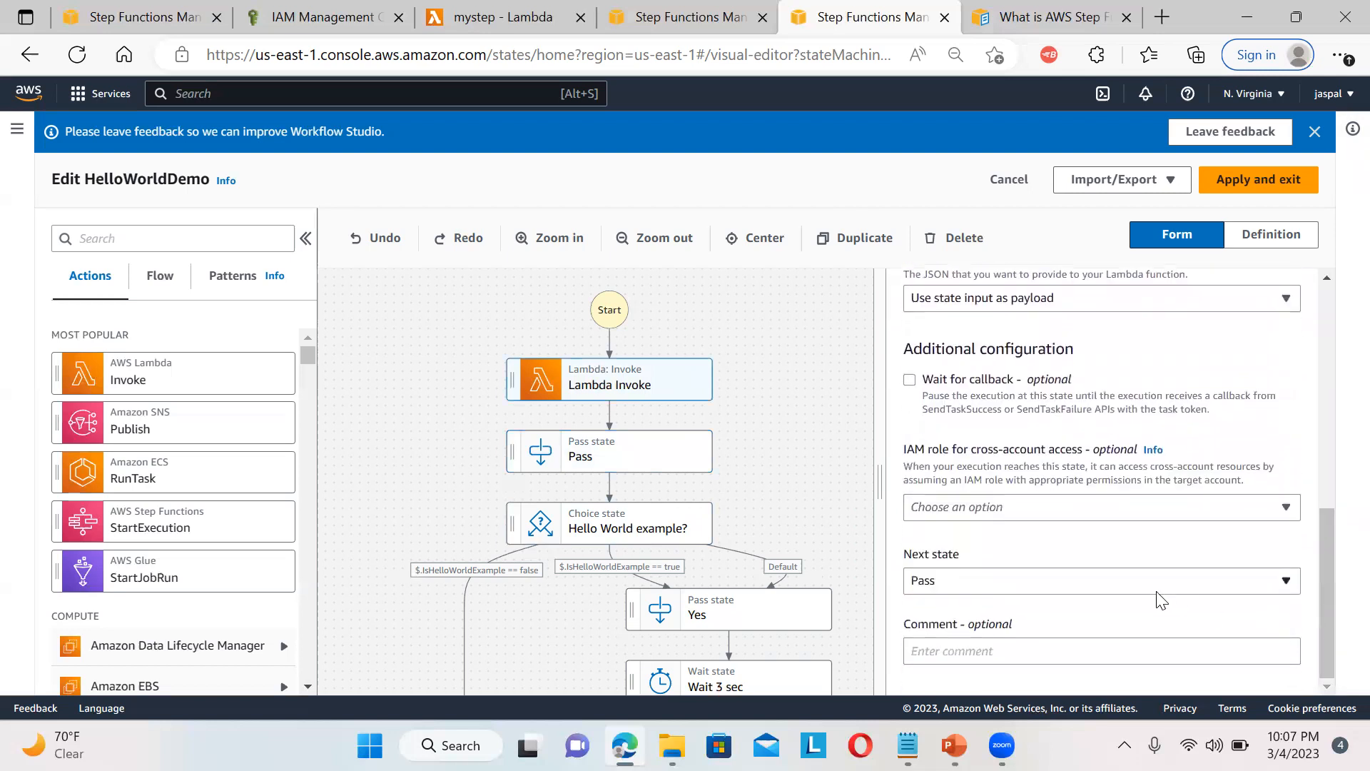
left_click_drag(1322, 559, 1318, 400)
left_click(678, 468)
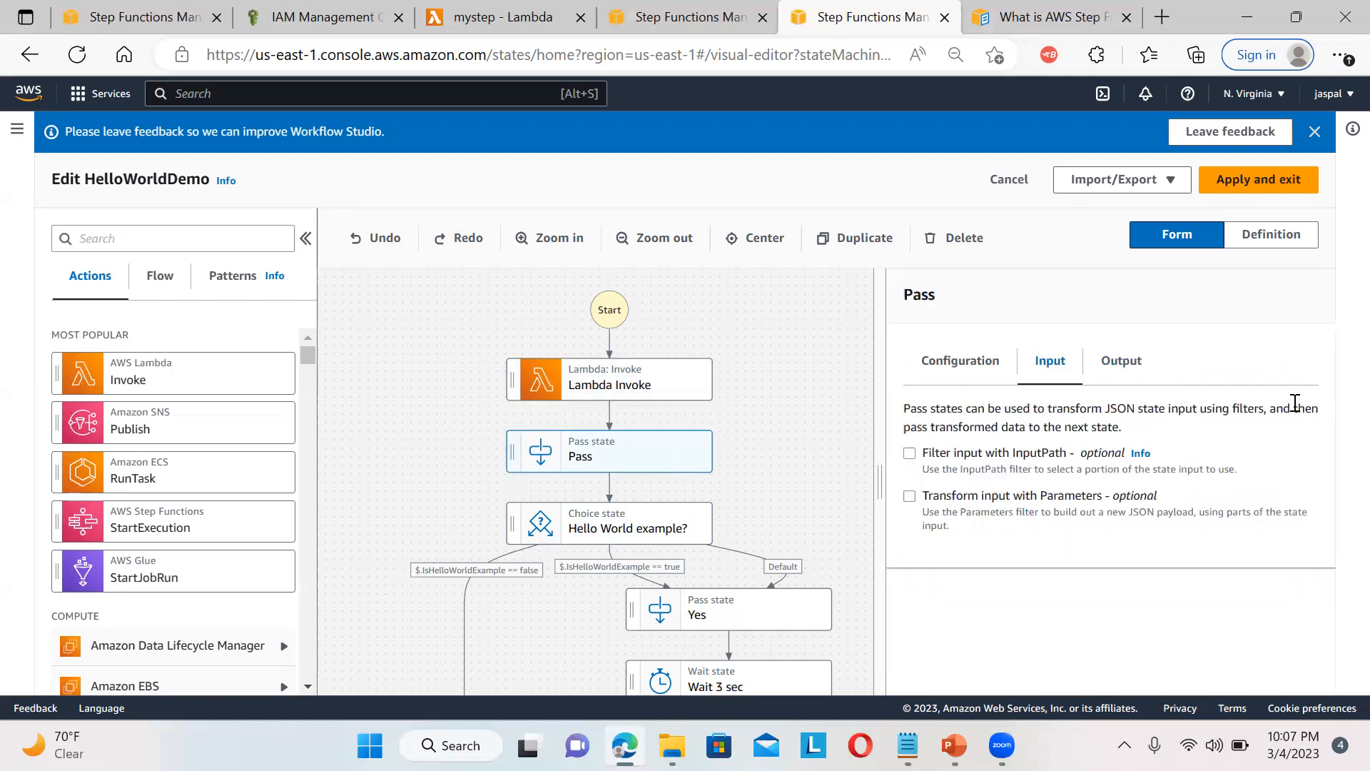
left_click(946, 363)
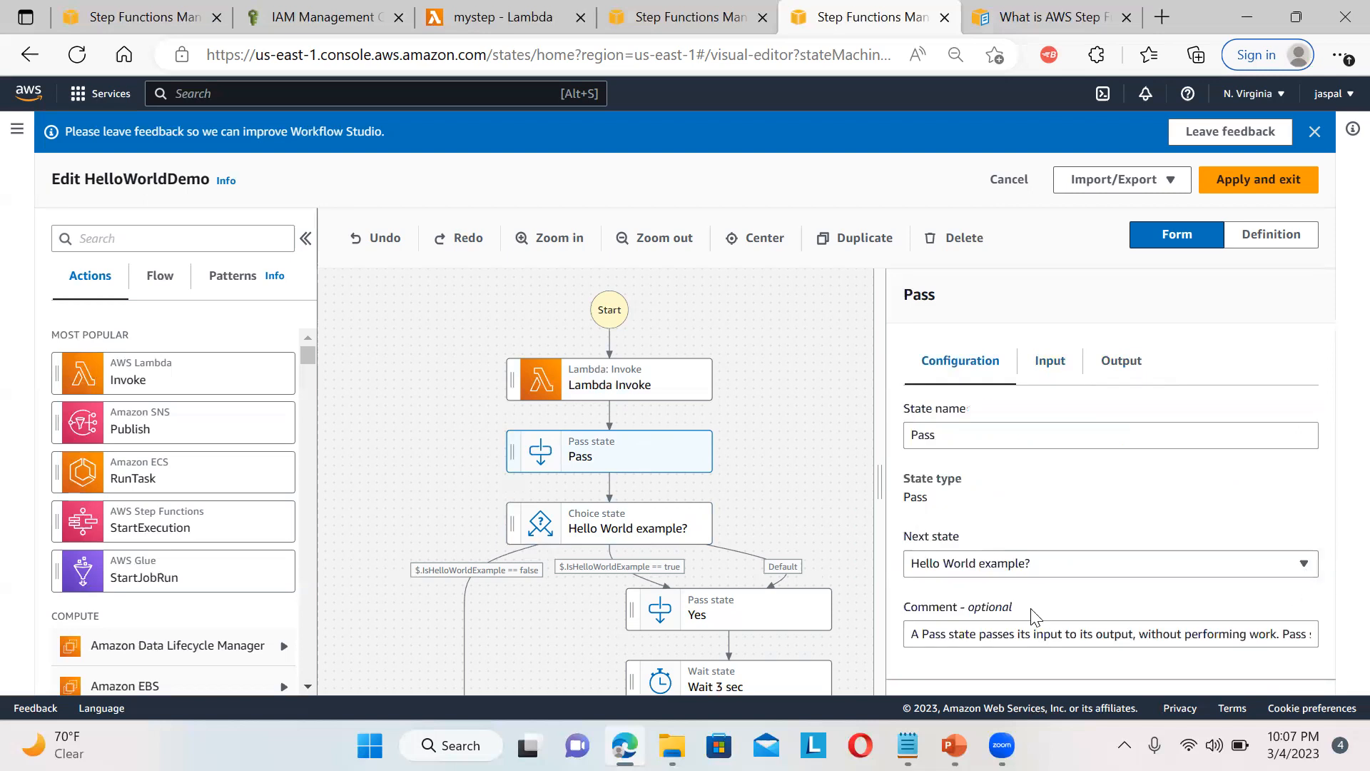
left_click(1120, 363)
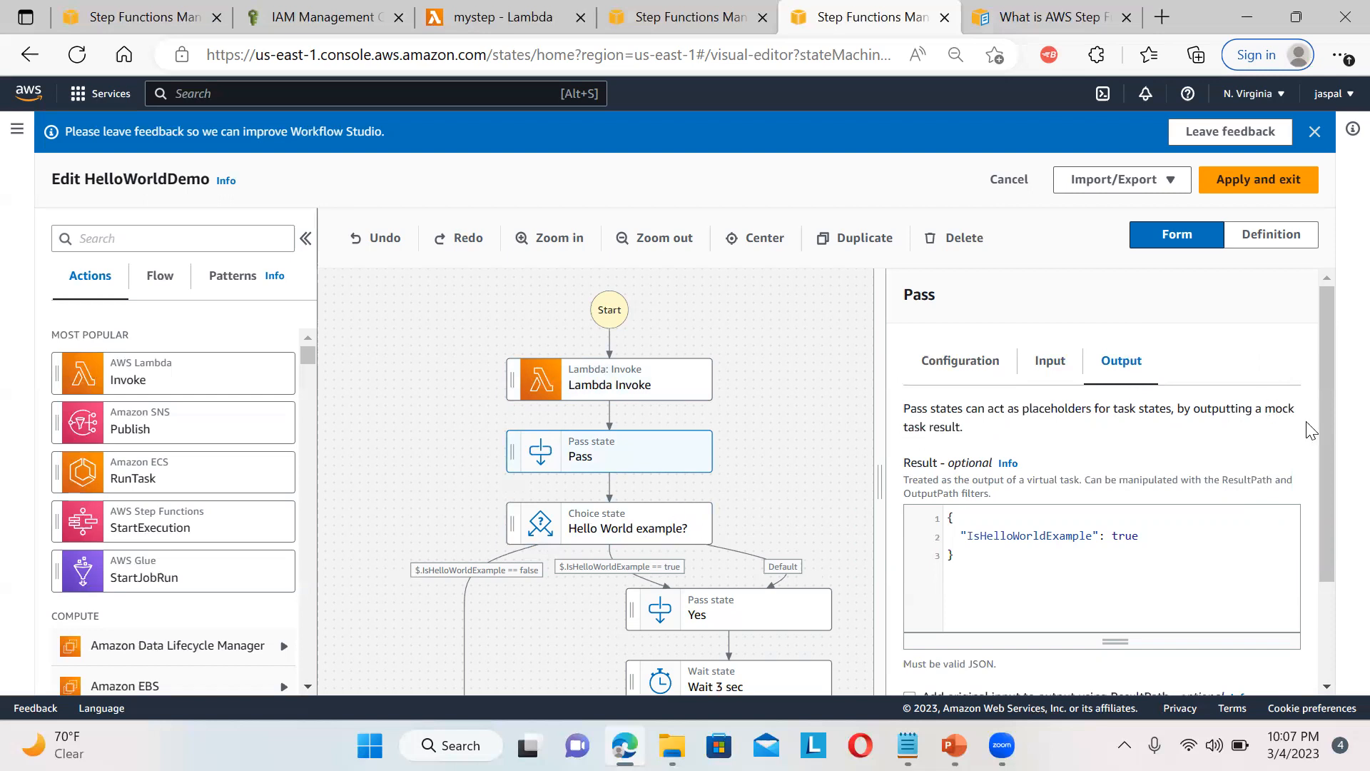
left_click(1342, 38)
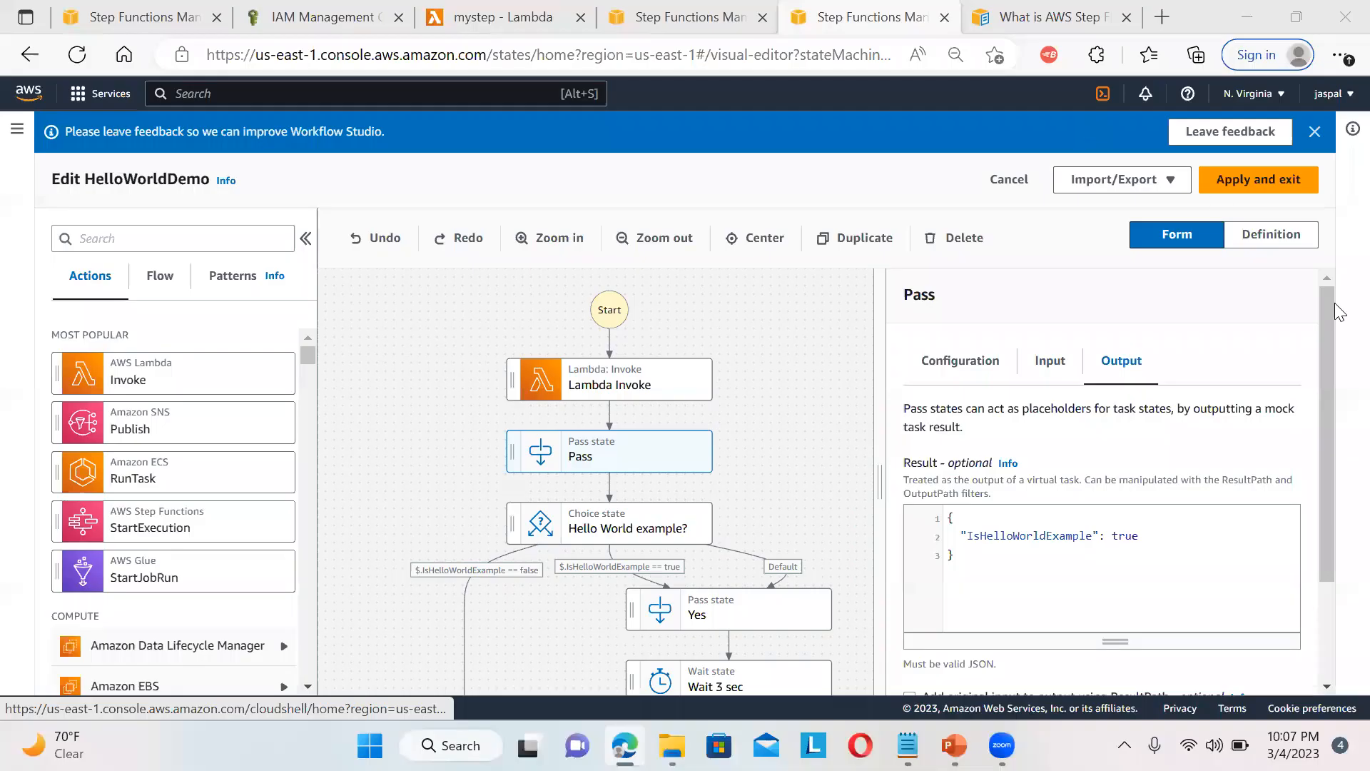
left_click_drag(1323, 358, 1319, 478)
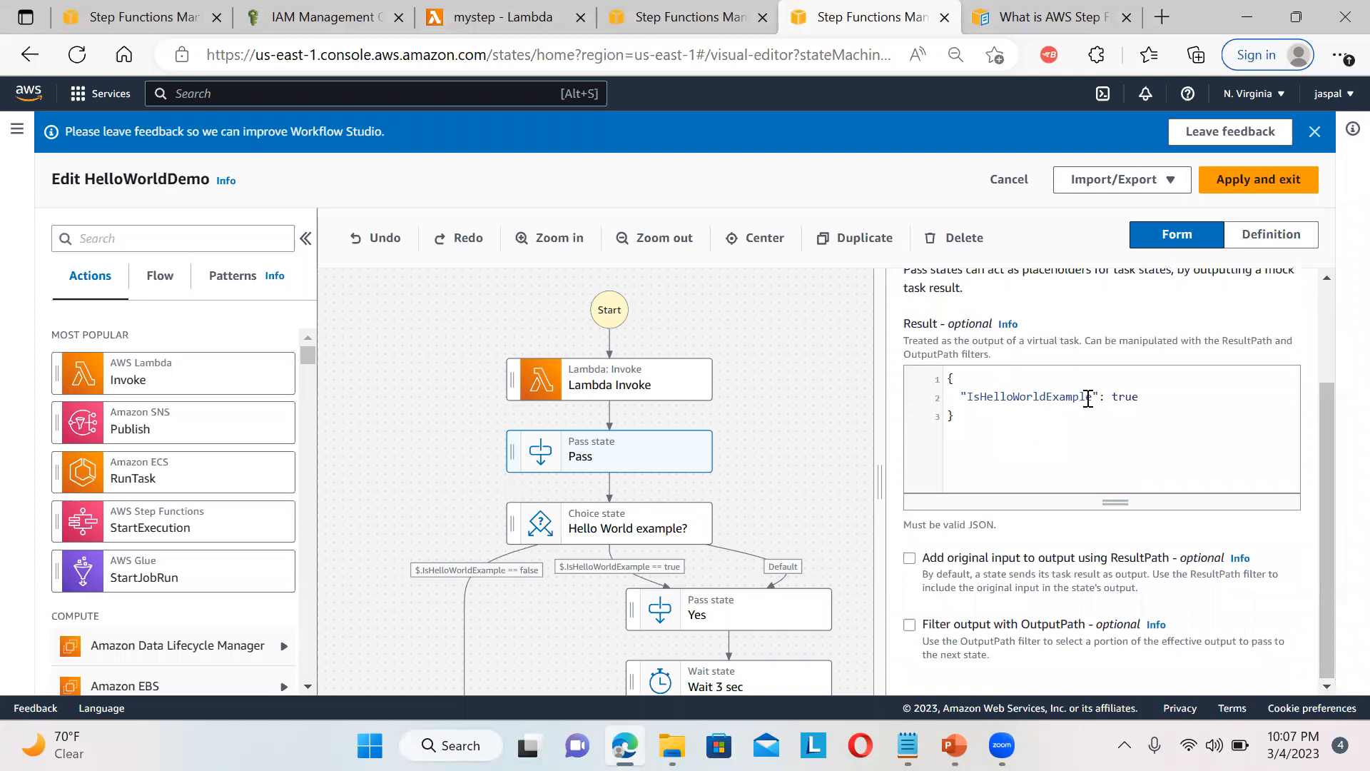
Apply the workflow changes, exit the visual editor and save the HelloWorldDemo state machine
left_click(1271, 193)
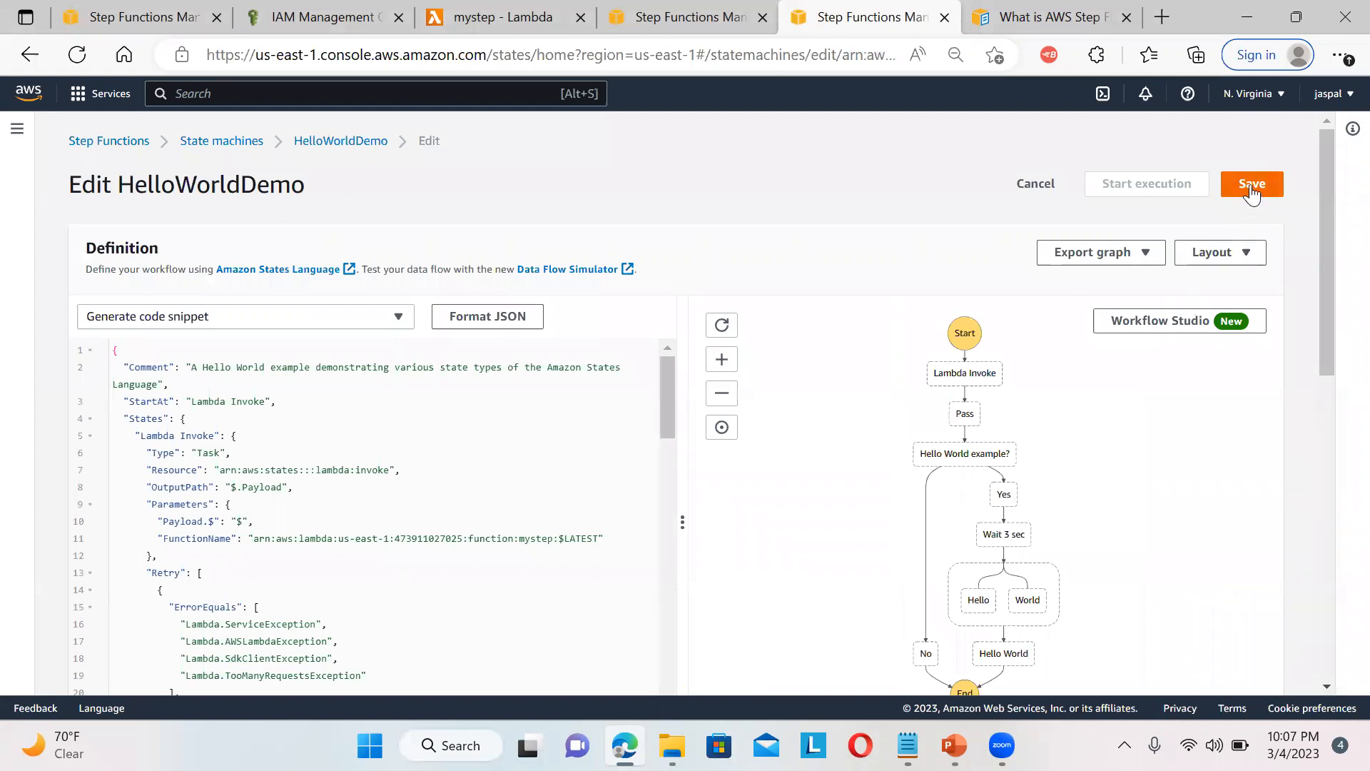
left_click(1251, 187)
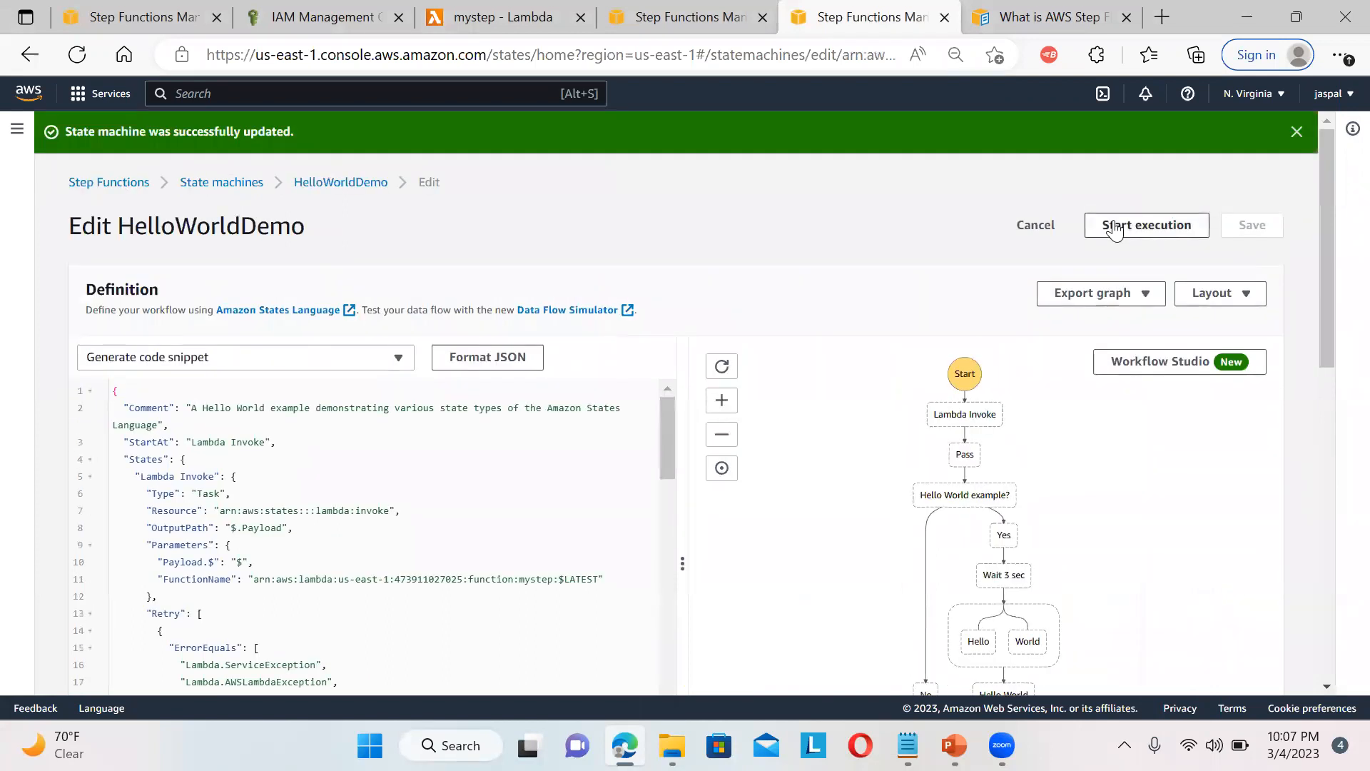
Start an execution of HelloWorldDemo with a JSON input whose "who" key holds the person's first name
left_click(1116, 227)
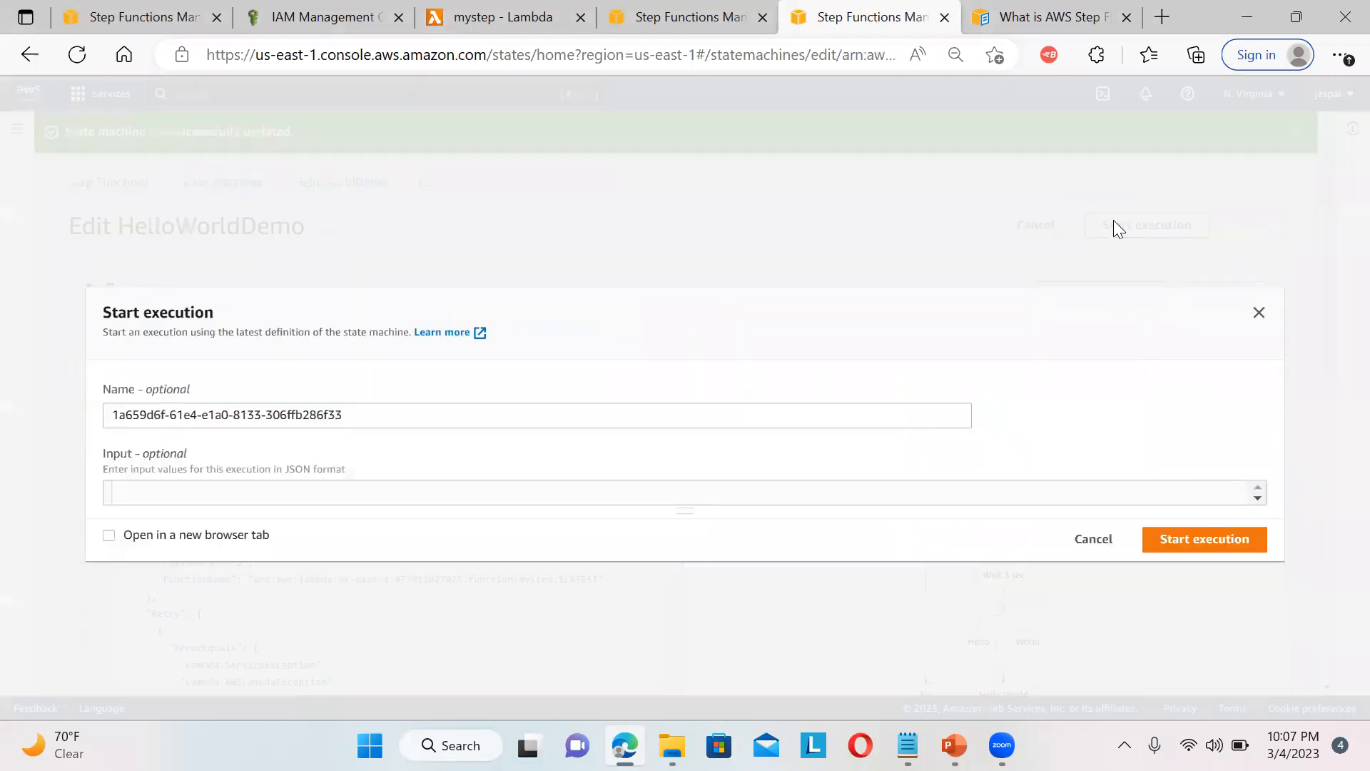
double_click(176, 499)
type("who")
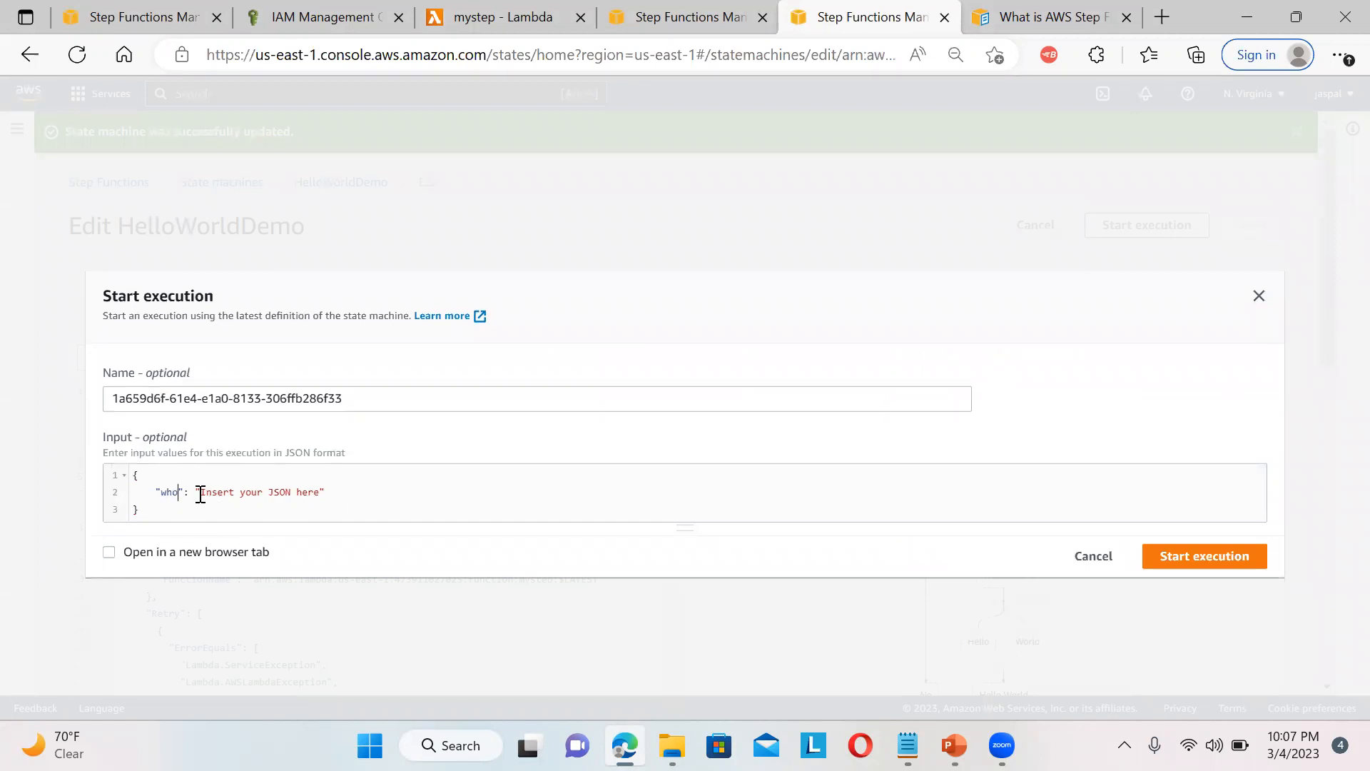
left_click_drag(202, 494, 314, 494)
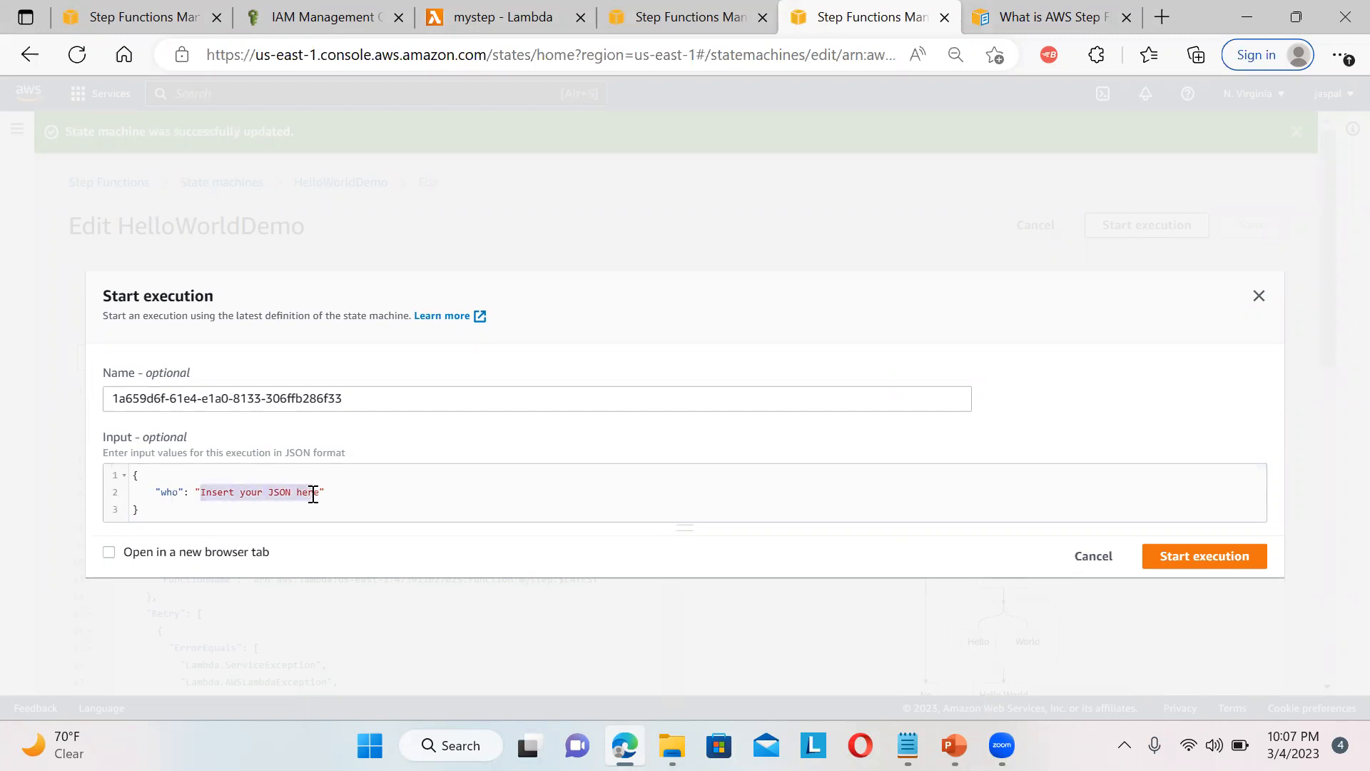
key("BackSpace")
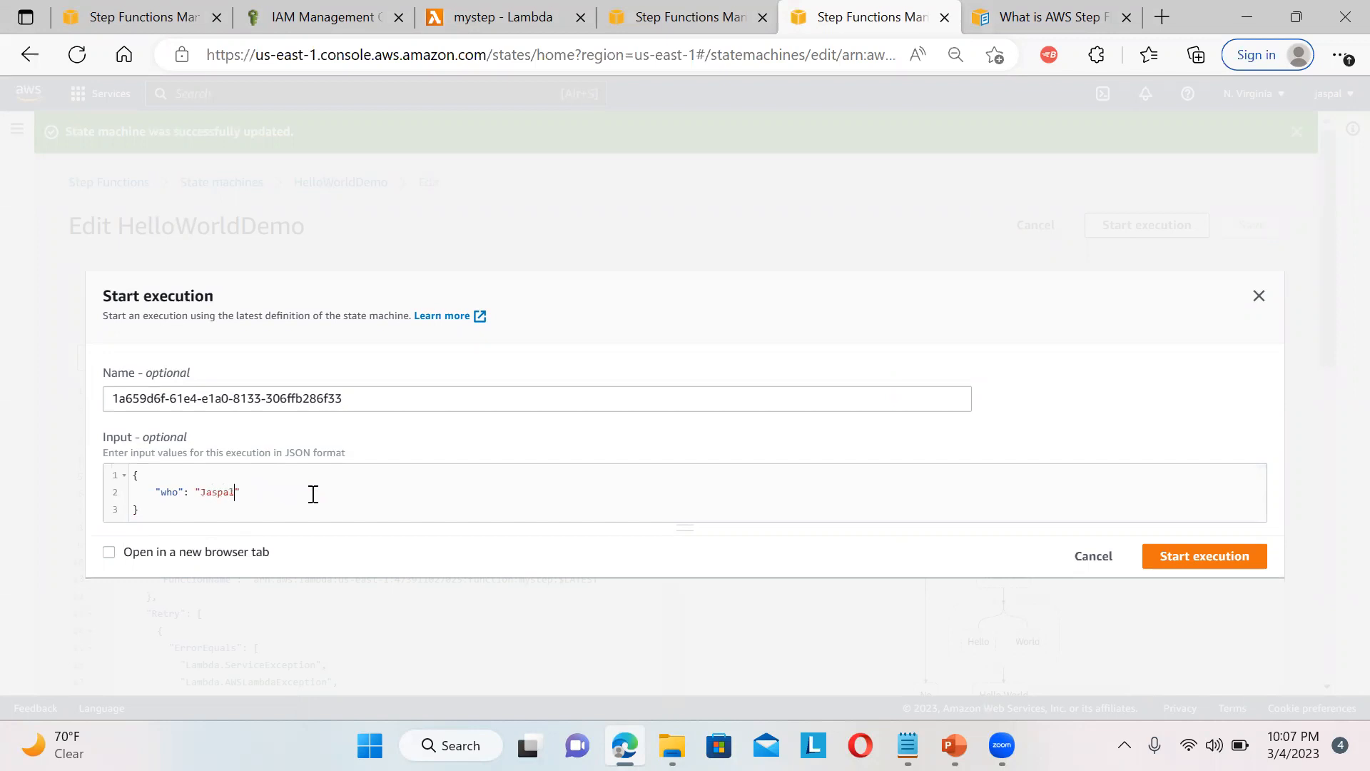
left_click(1213, 556)
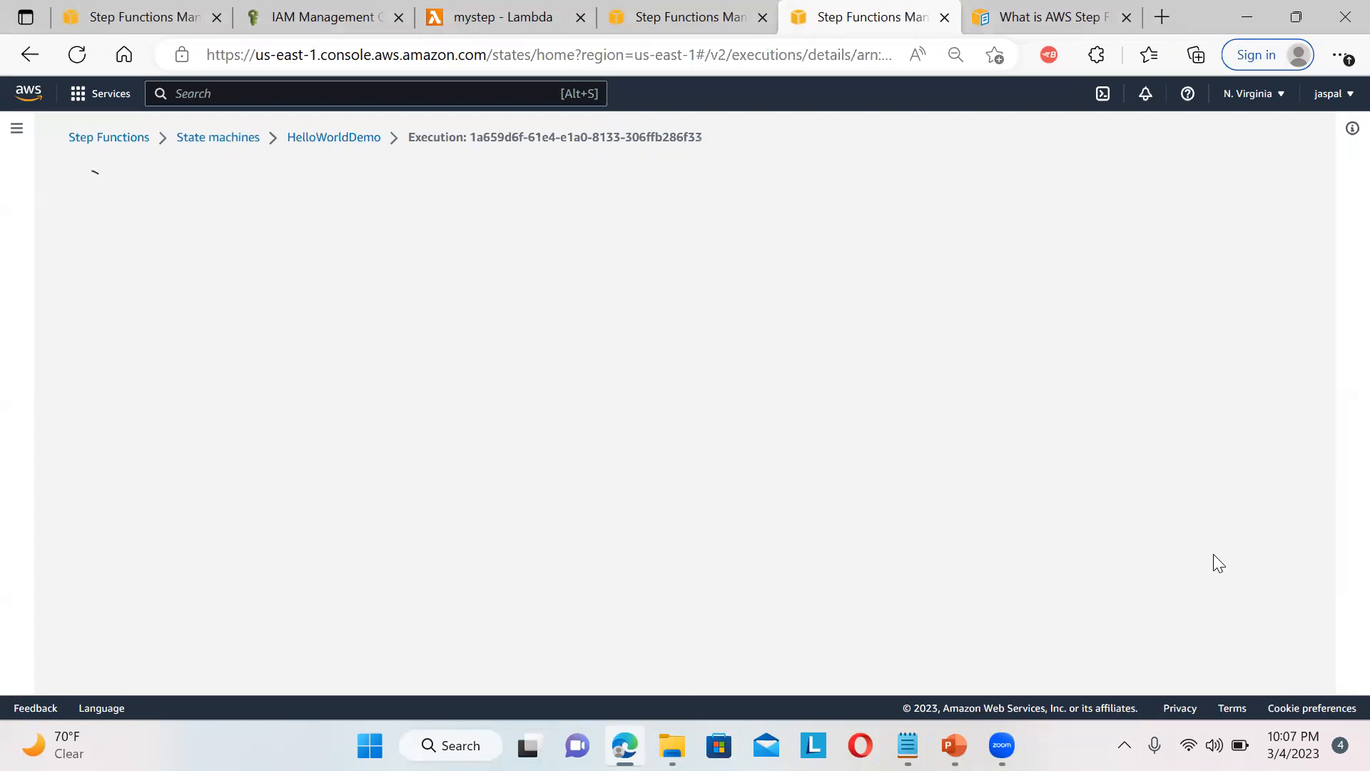
Inspect the execution's graph view and the Lambda Invoke state's output and input
scroll(1341, 364, "down", 4)
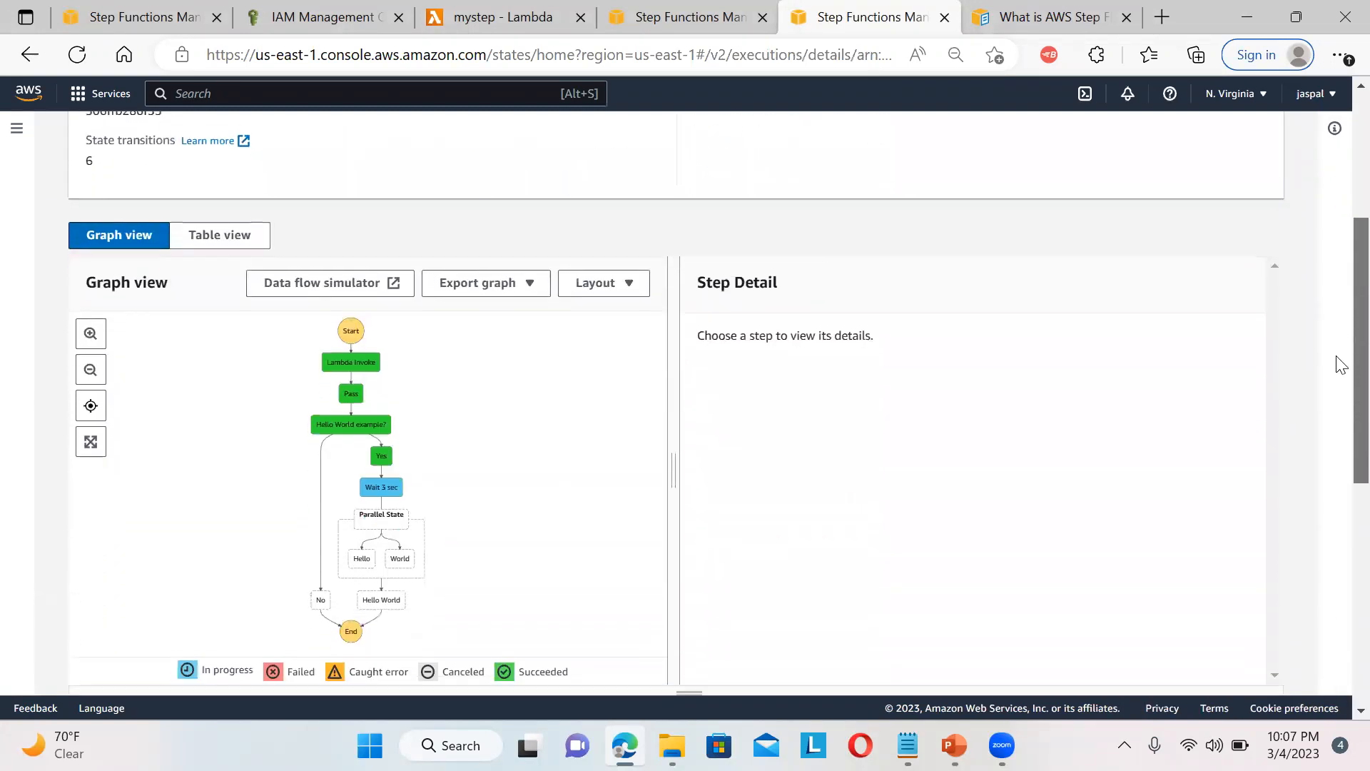
scroll(1341, 364, "down", 1)
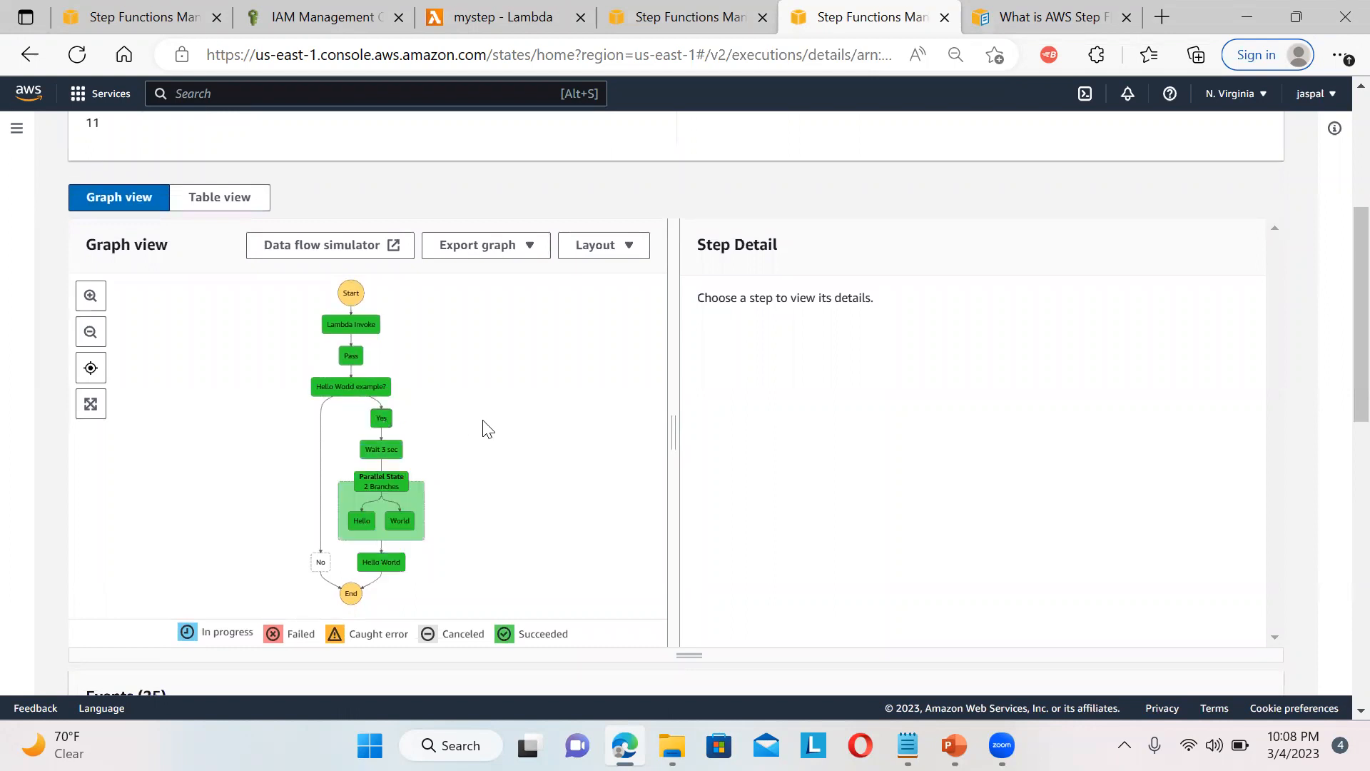
left_click(362, 325)
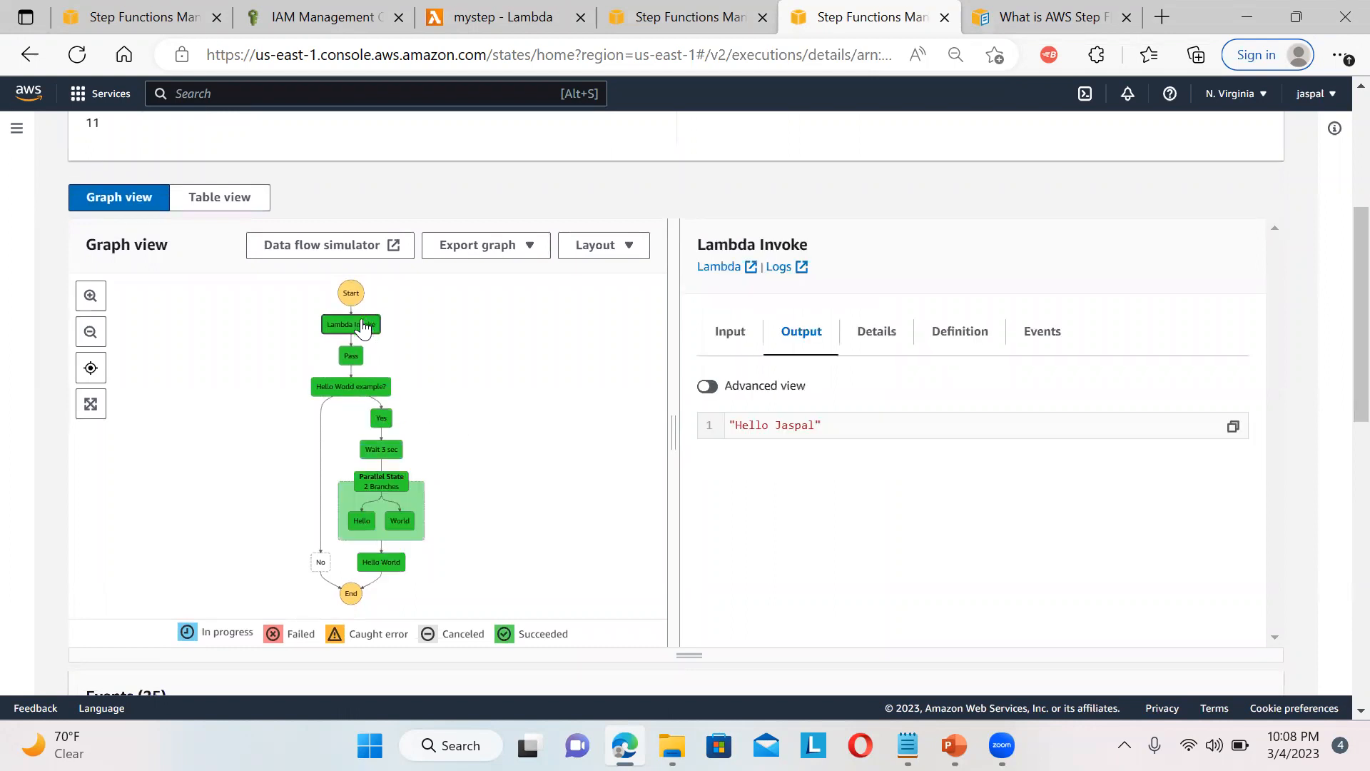
left_click(731, 333)
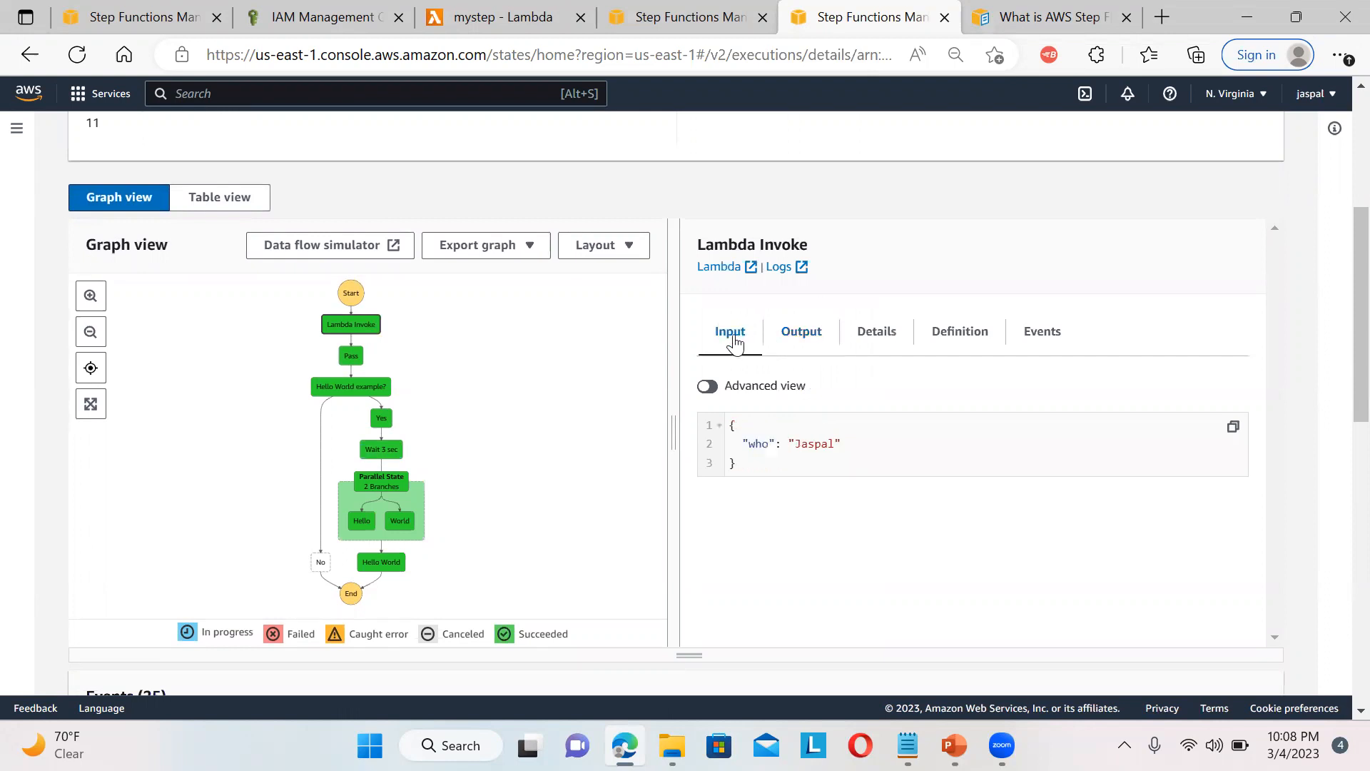
Inspect the Lambda Invoke state's output, details and full definition, including its retry settings and next state
left_click(794, 347)
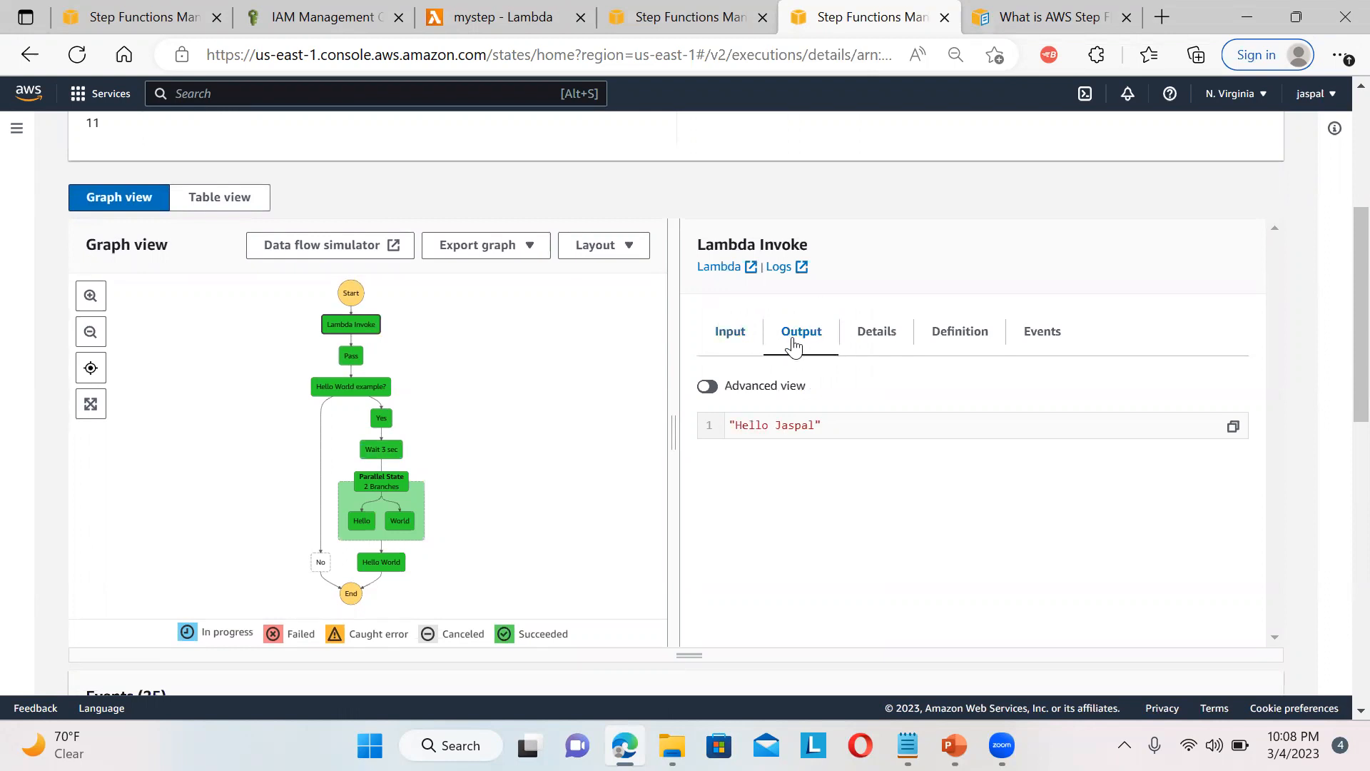
left_click(901, 333)
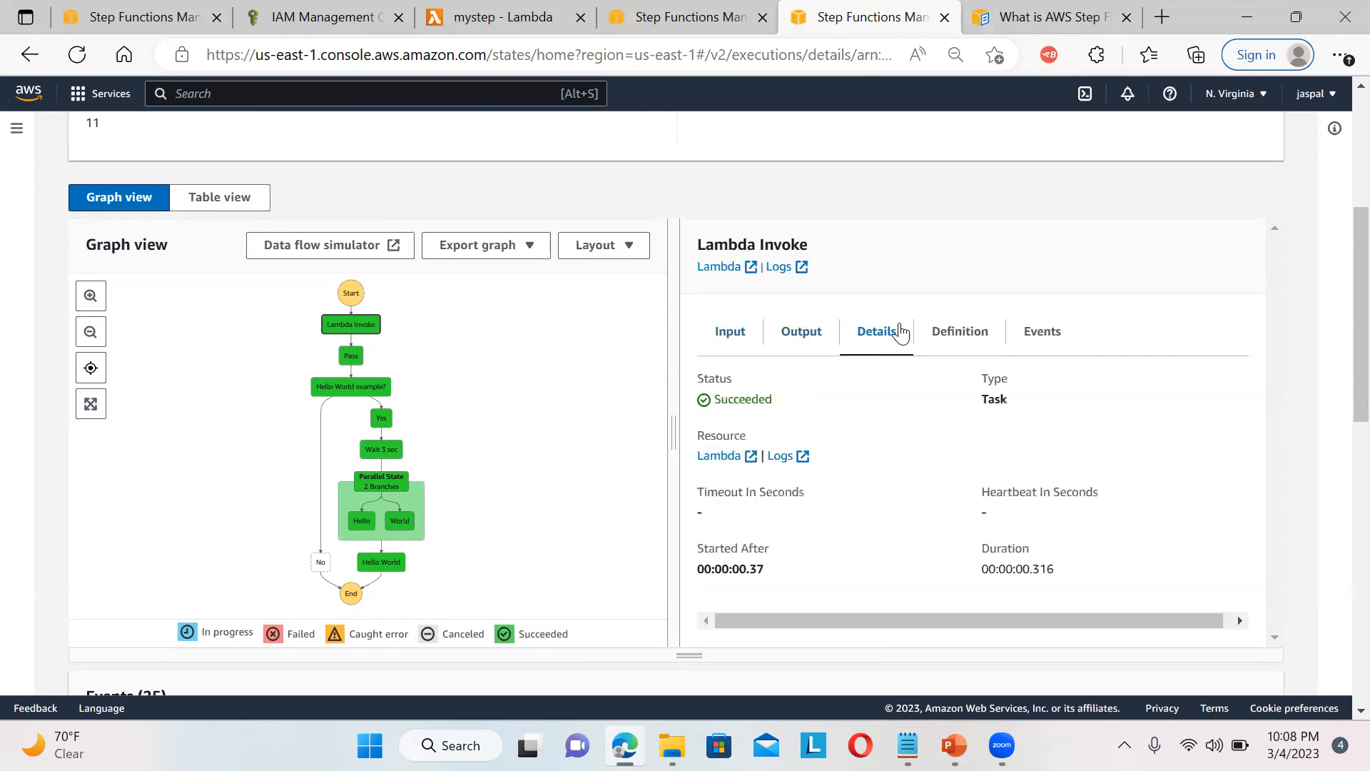
left_click(951, 336)
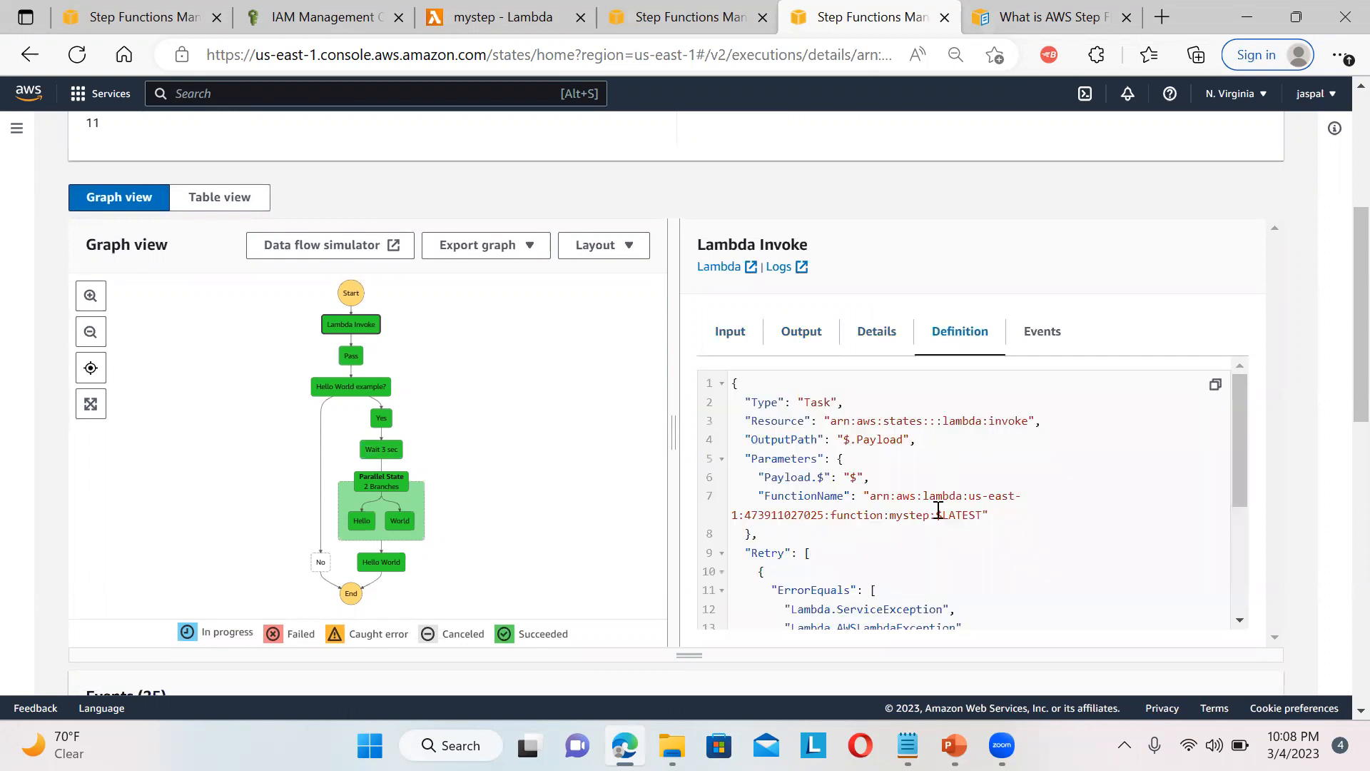
left_click_drag(1237, 437, 1232, 516)
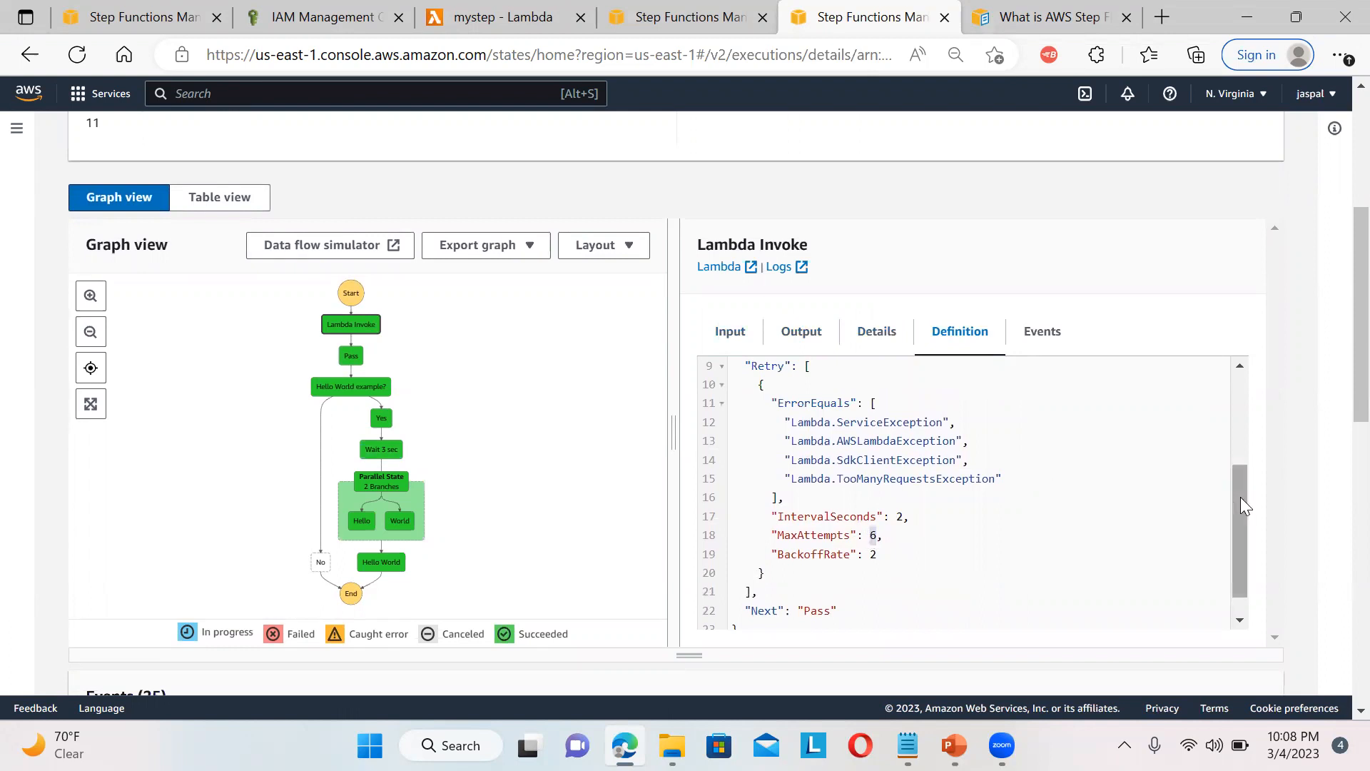
left_click_drag(1242, 558, 1242, 571)
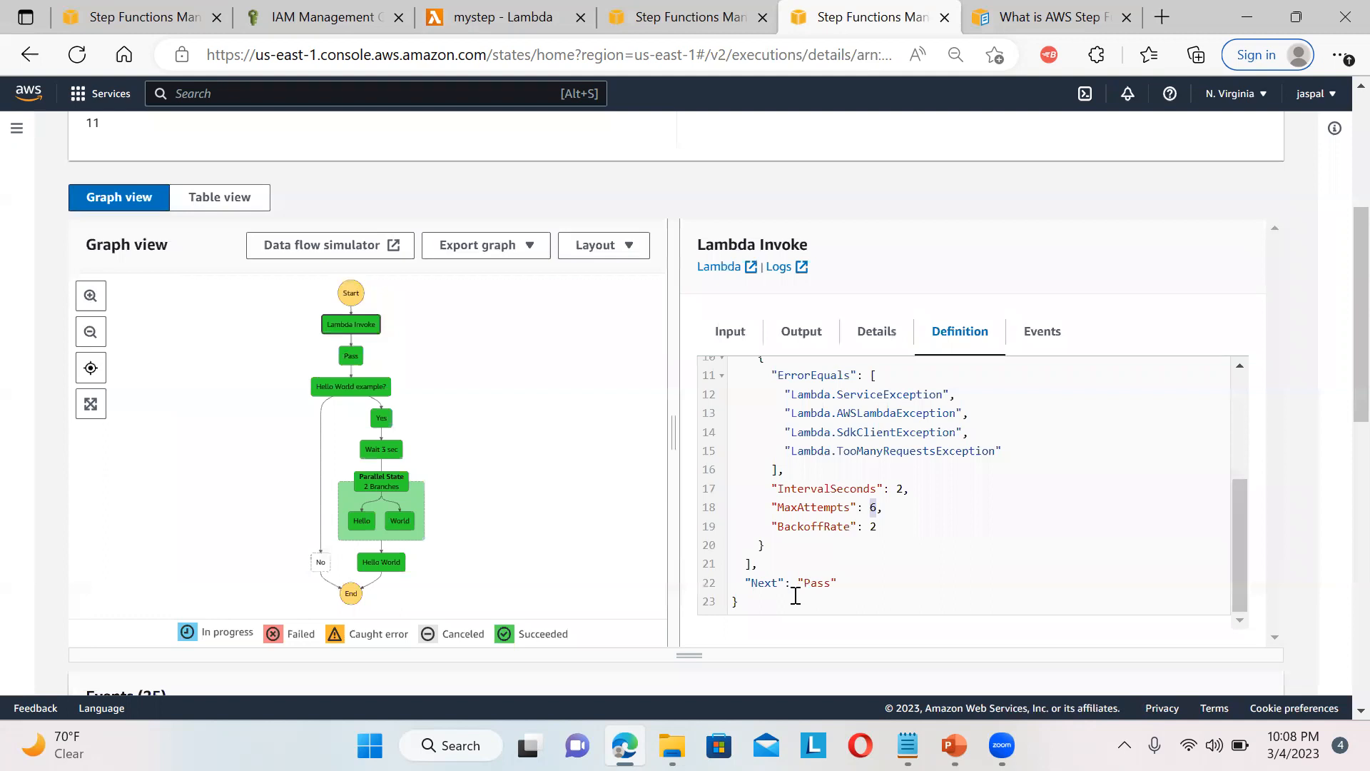
Inspect the Pass state's input, output, details and definition in the execution's graph view
left_click(350, 360)
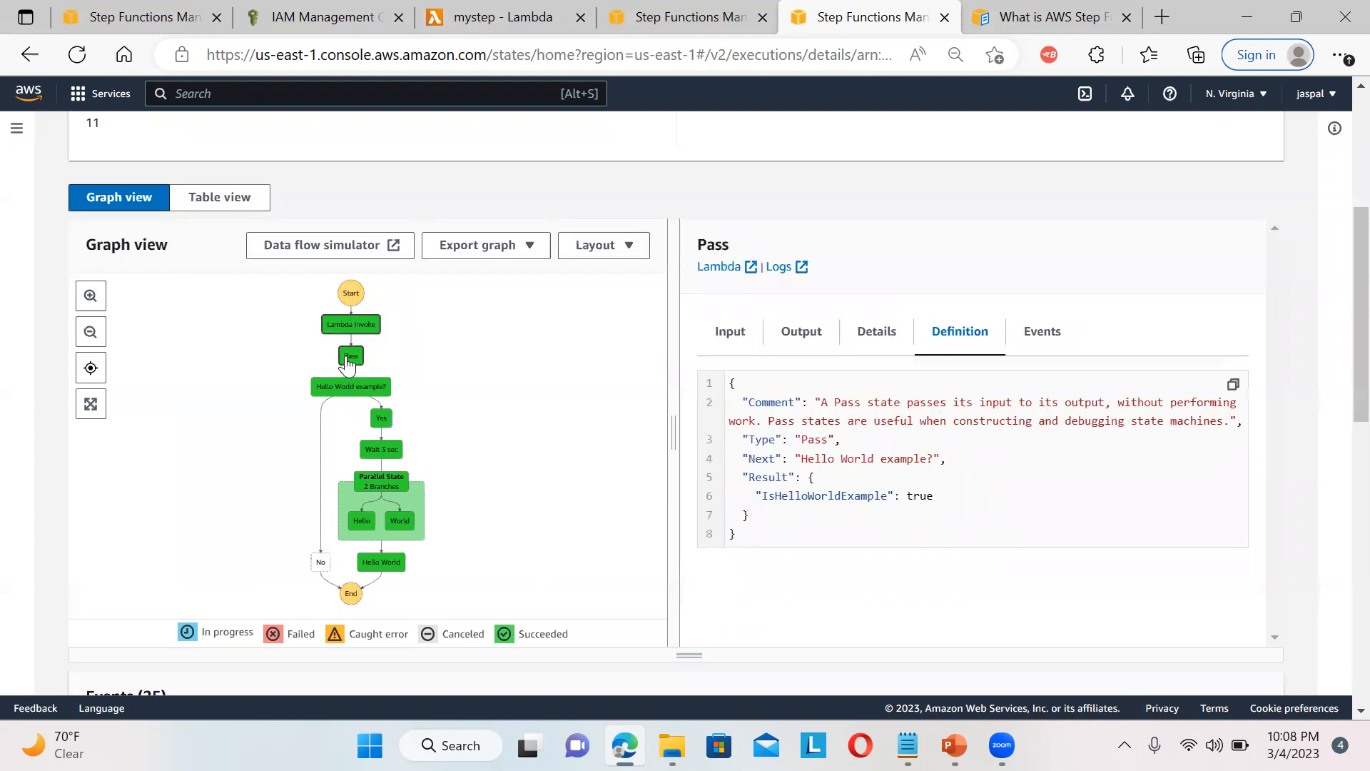
left_click(742, 334)
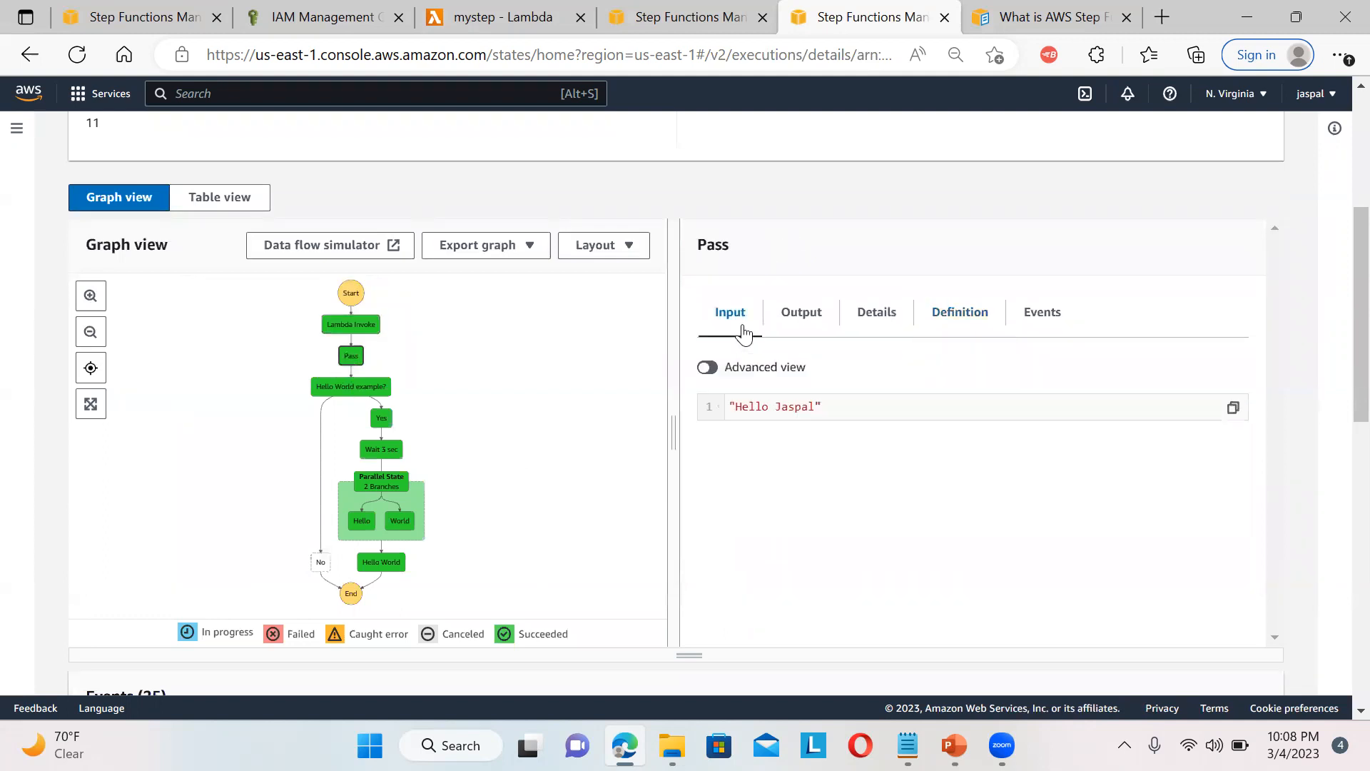
left_click(798, 322)
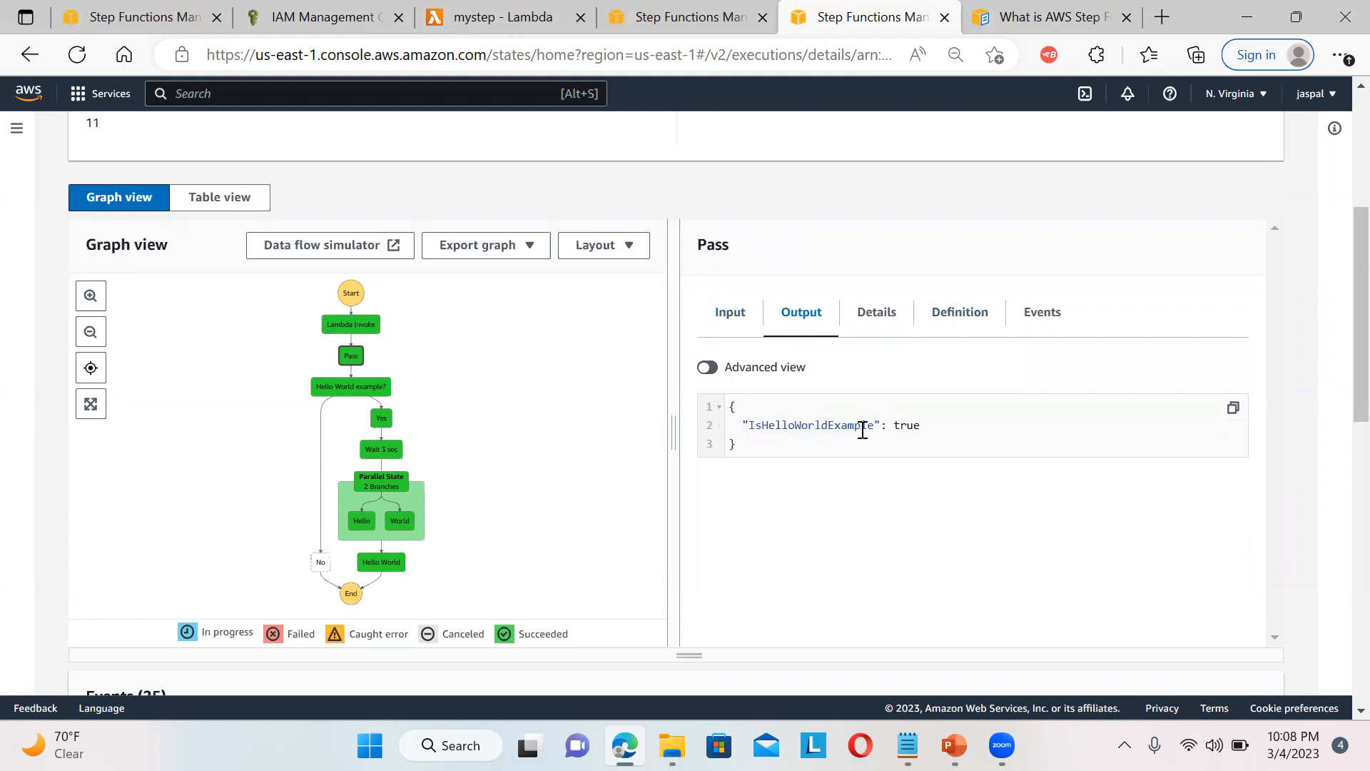
left_click(875, 318)
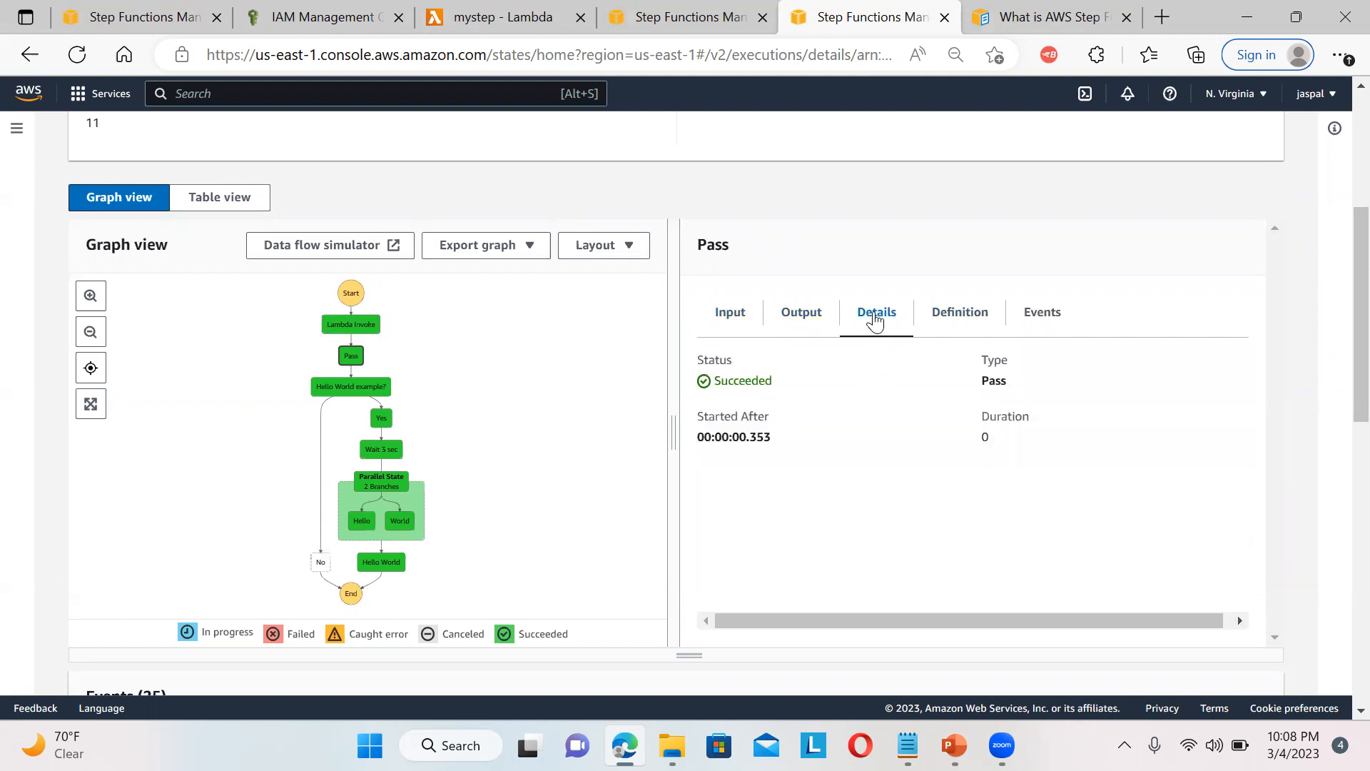
left_click(950, 323)
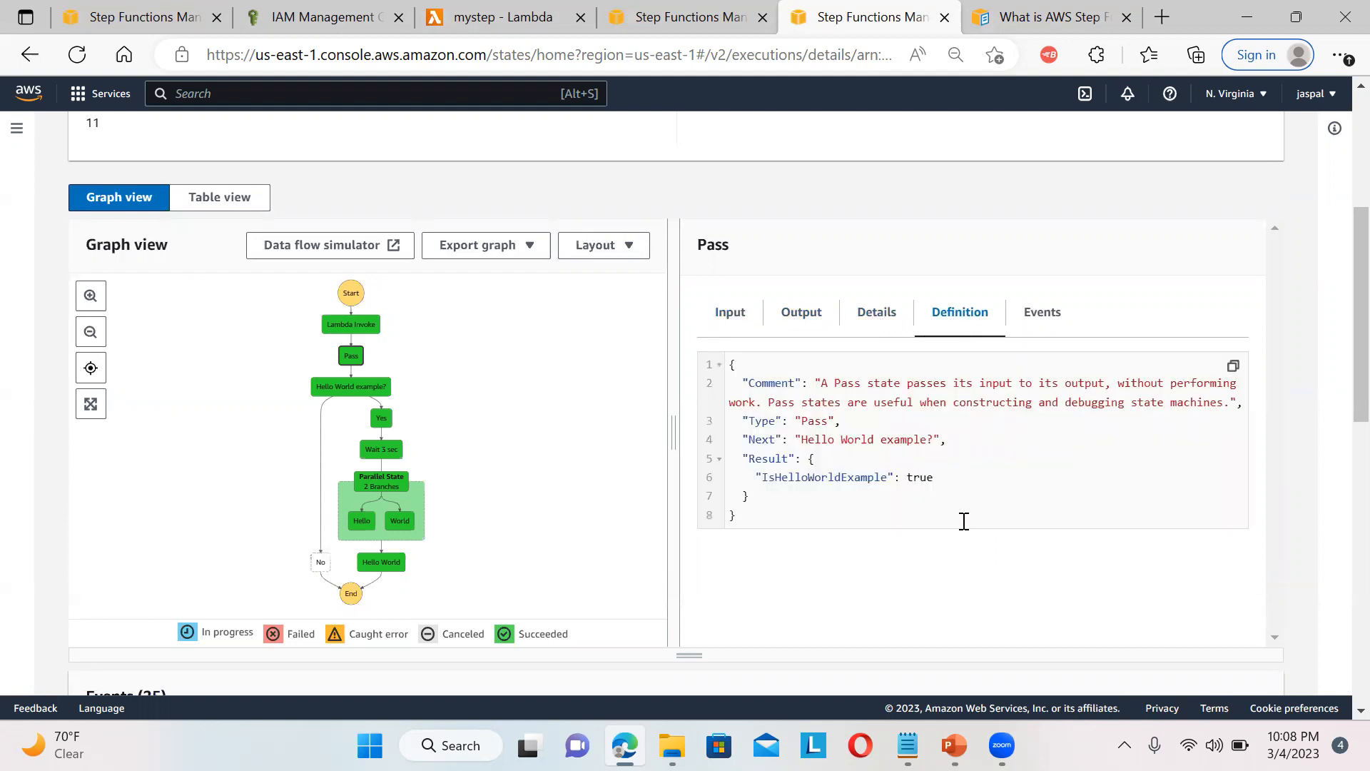
left_click(1337, 21)
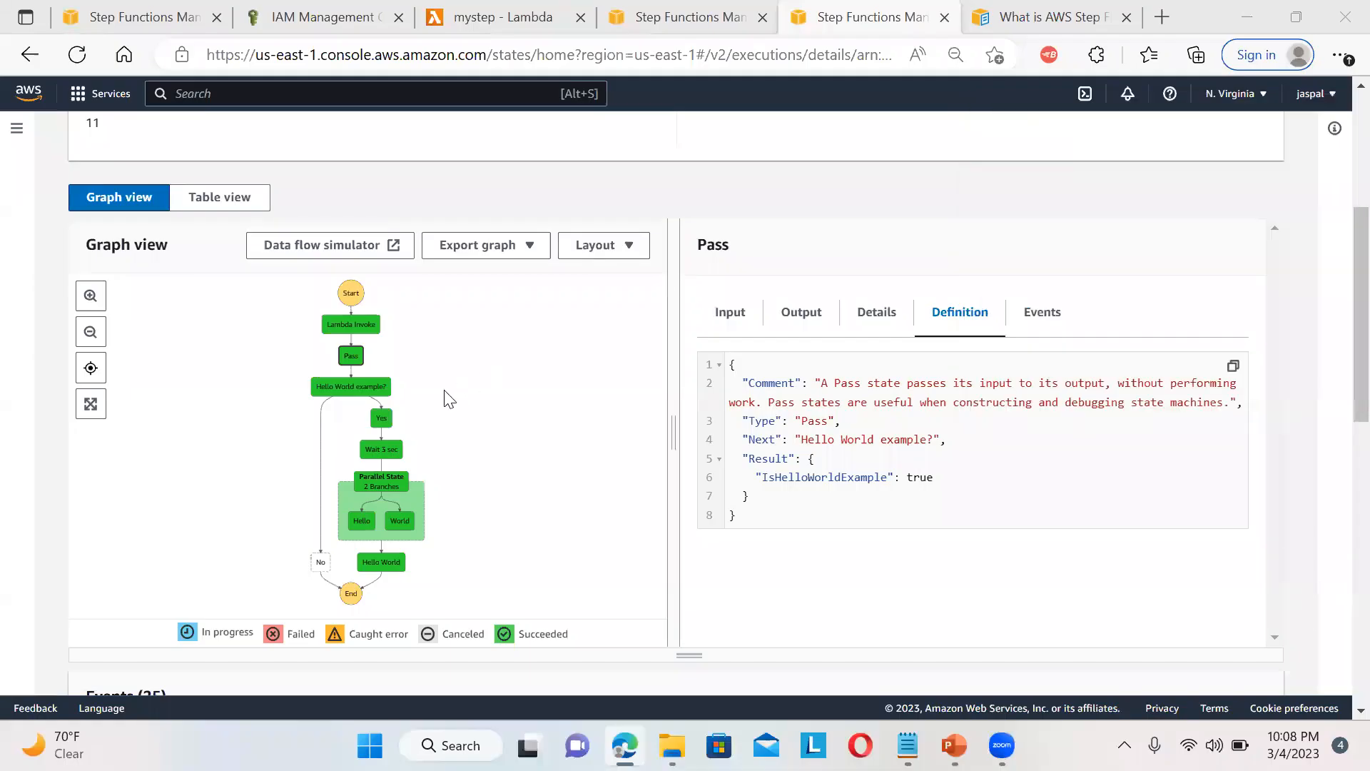
Inspect the "Hello World example?" choice state's input, output, details and definition, and the Yes state's definition
left_click(353, 389)
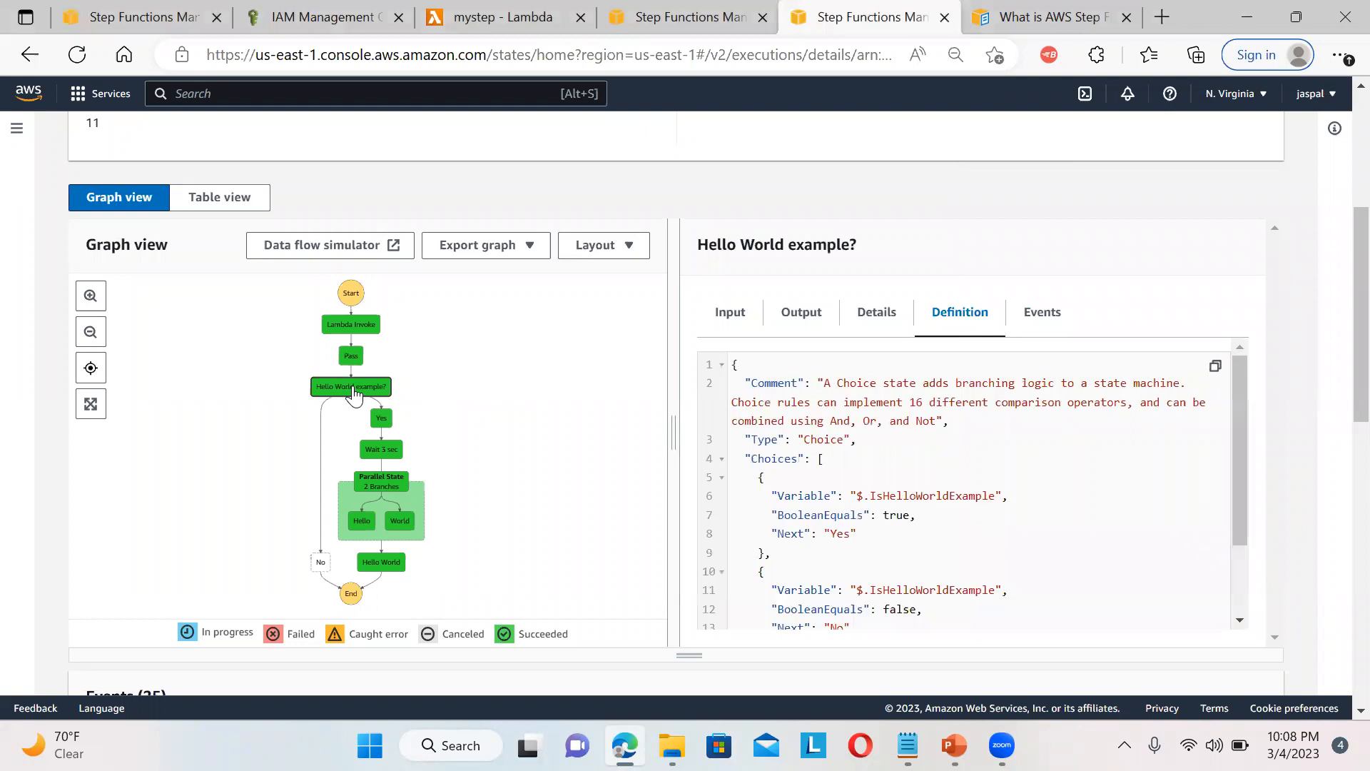
left_click(729, 314)
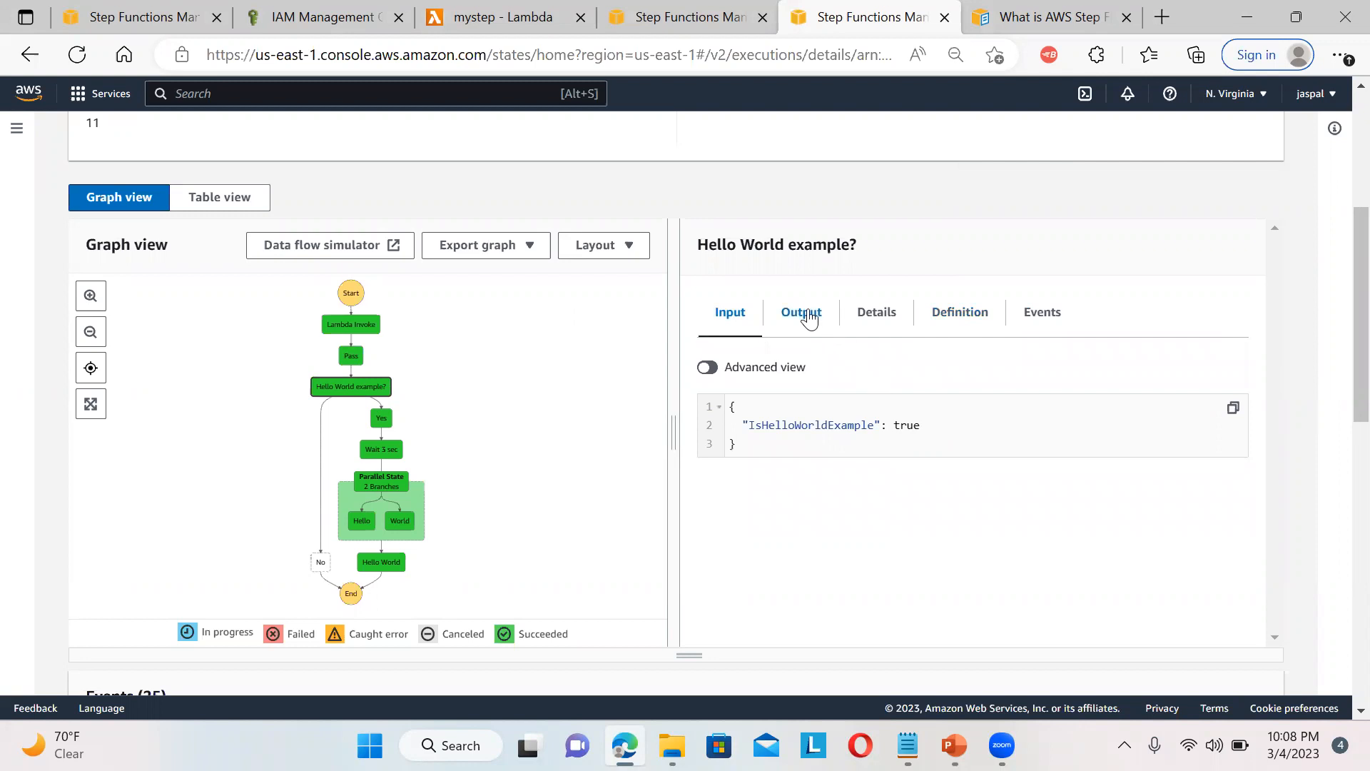
left_click(809, 318)
left_click(881, 333)
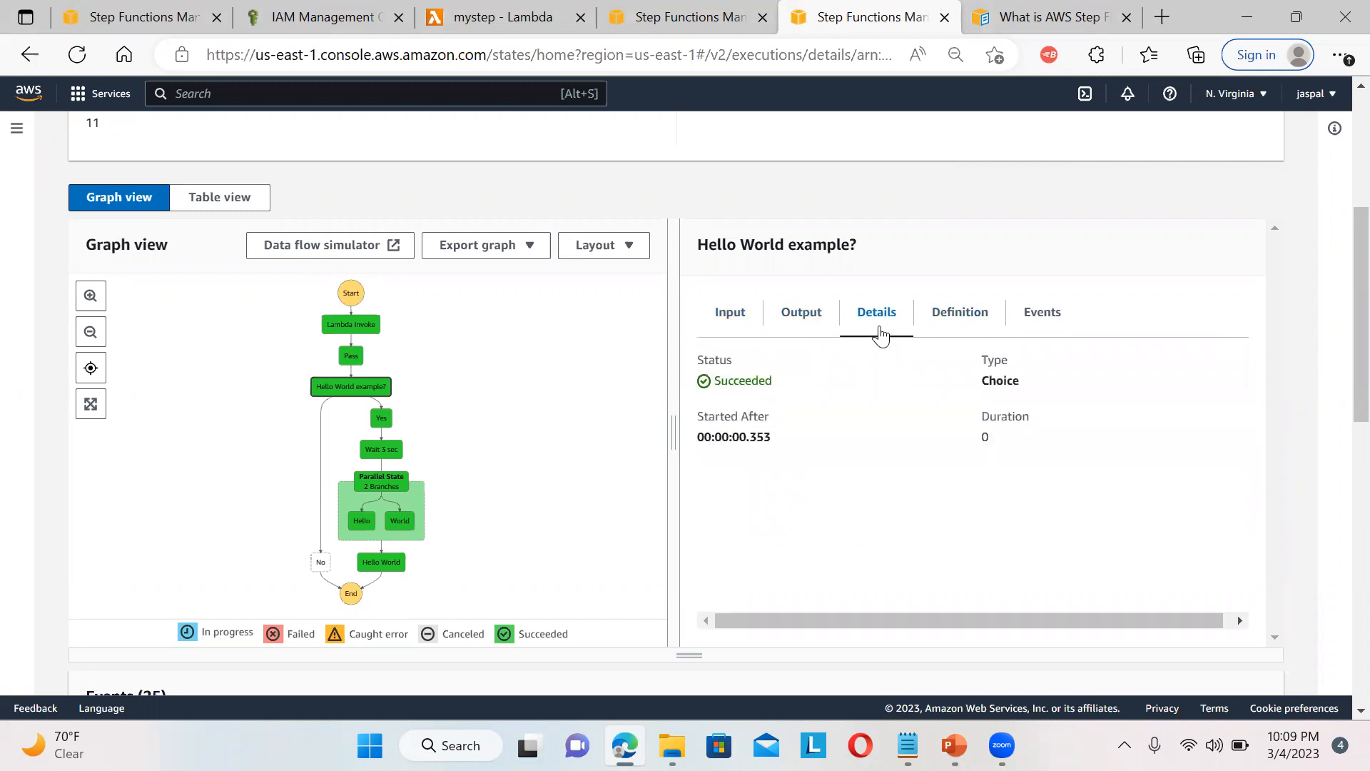
left_click(963, 325)
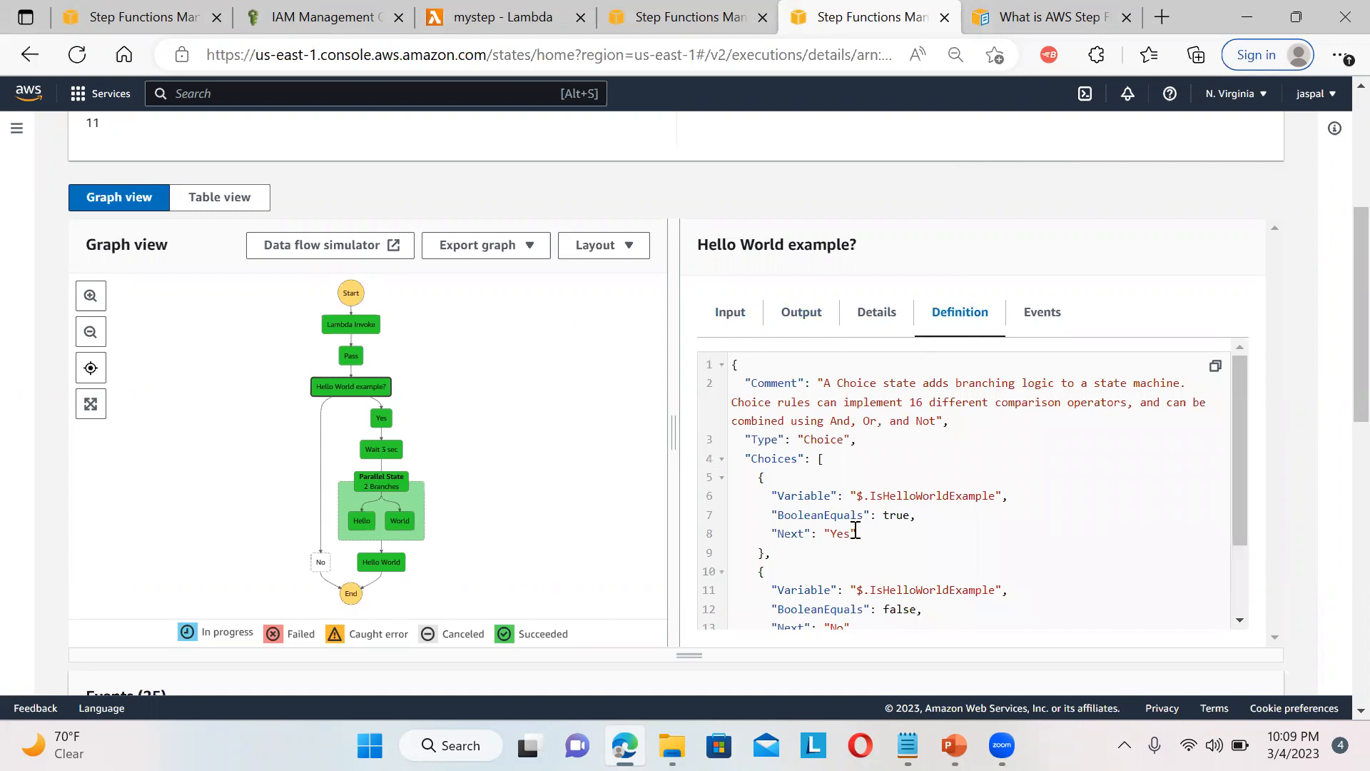
left_click(390, 421)
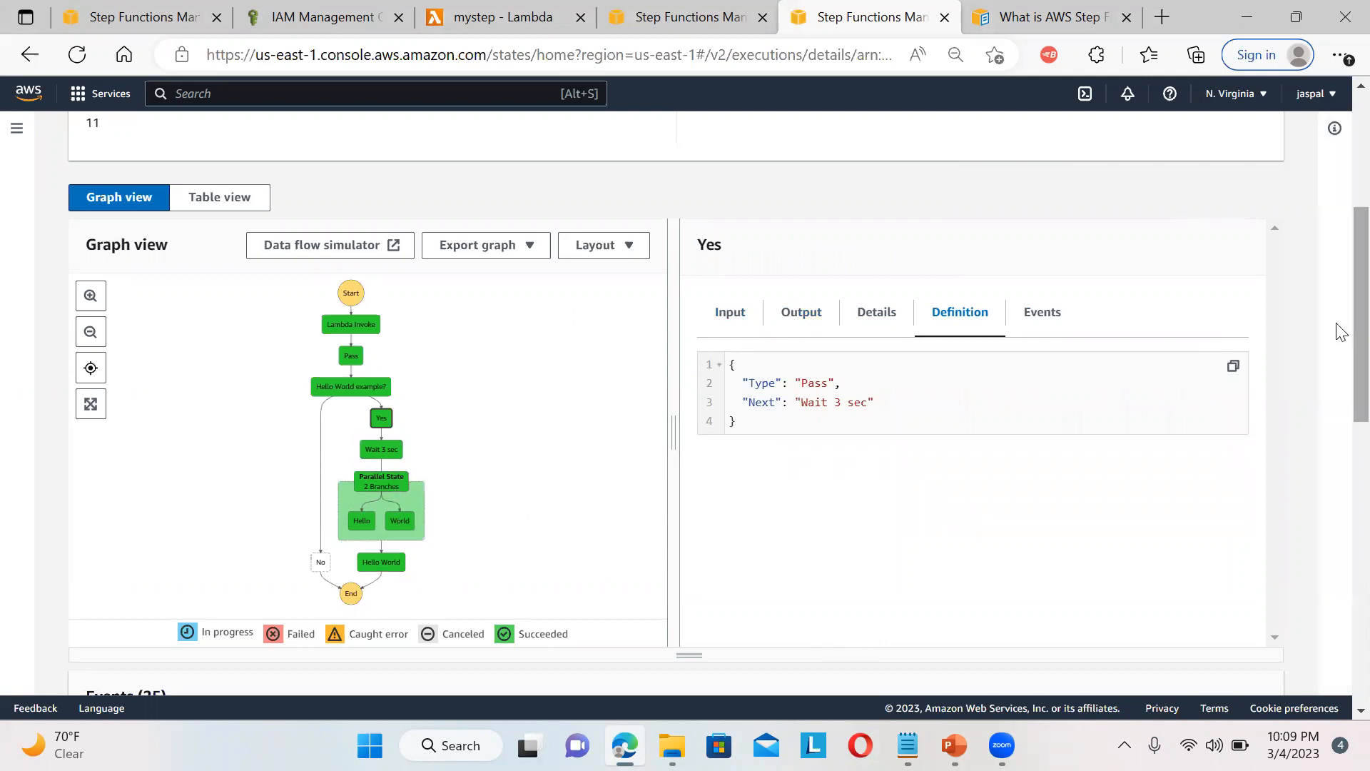
Open HelloWorldDemo for editing in Workflow Studio and check the "Hello World example?" state's choice rules
scroll(1339, 300, "up", 5)
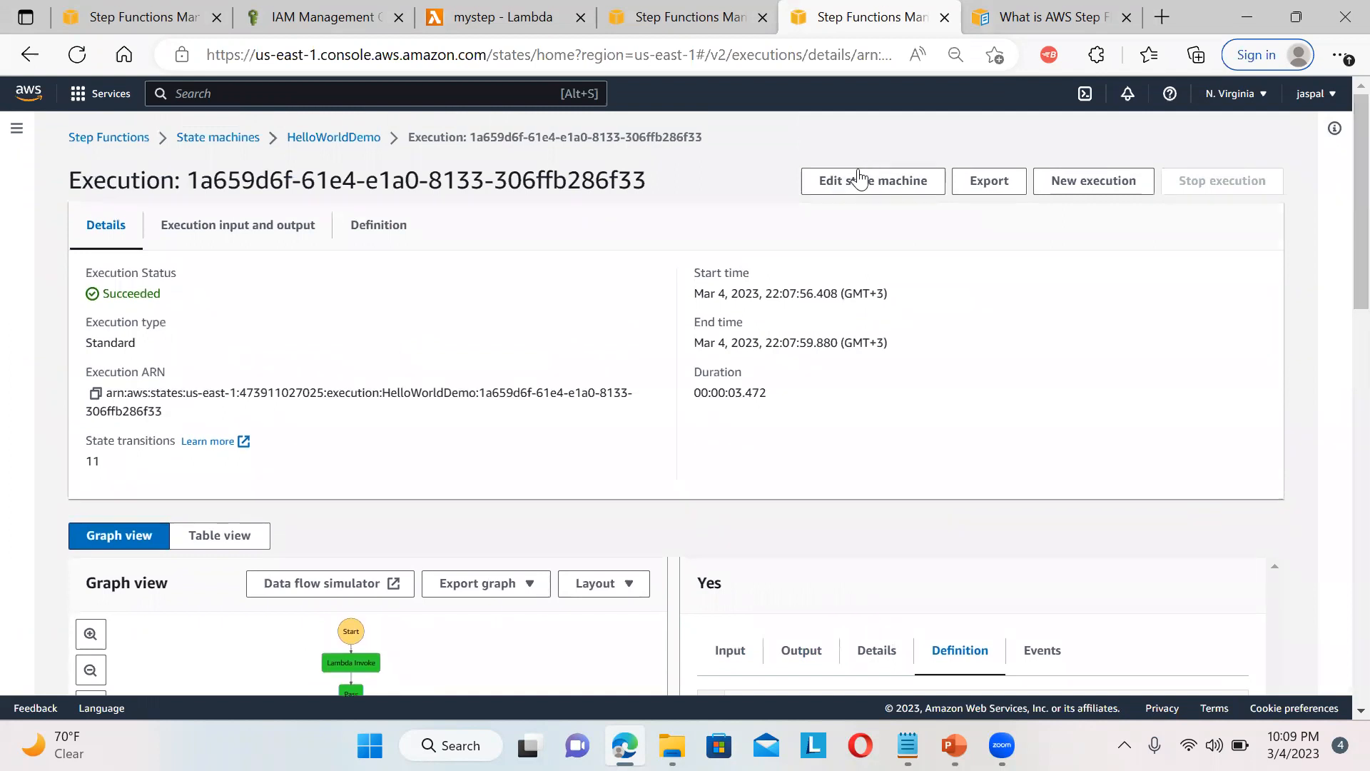
left_click(859, 179)
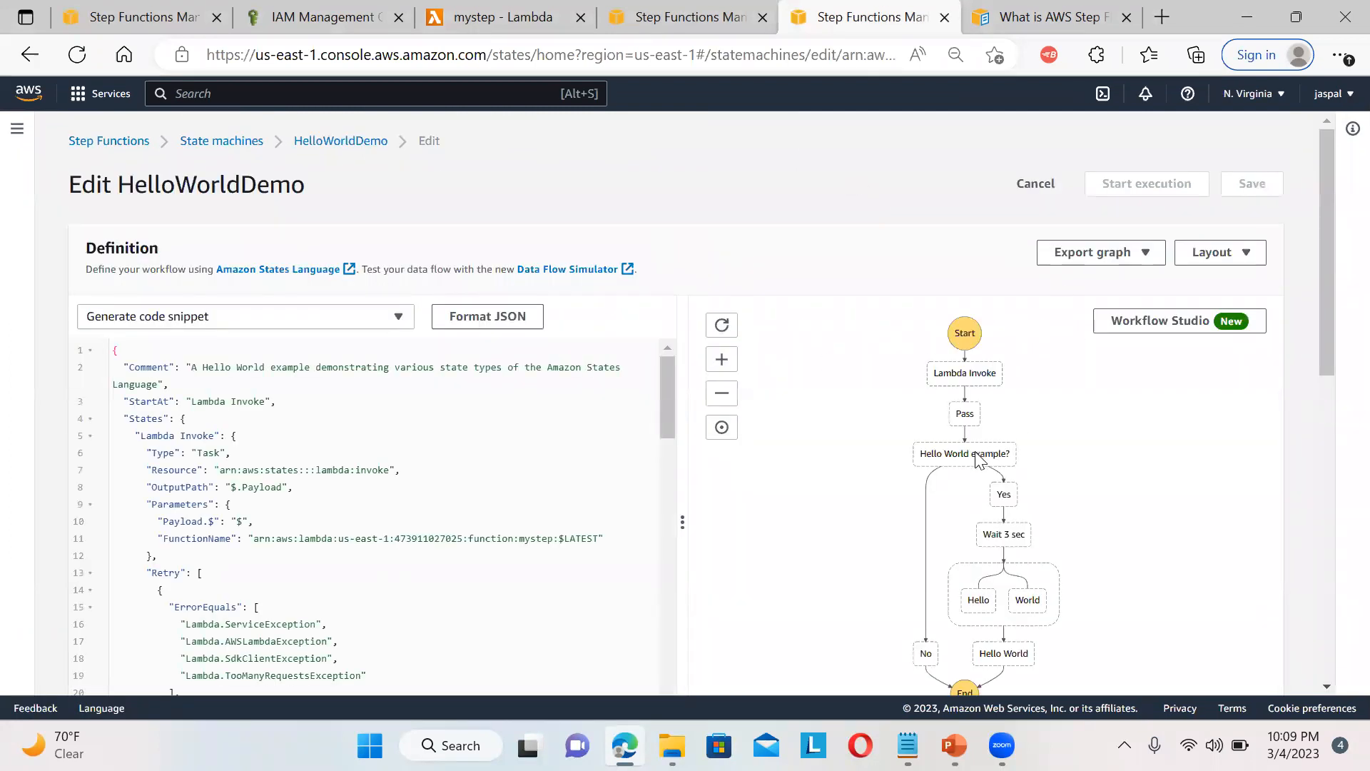
left_click(1125, 319)
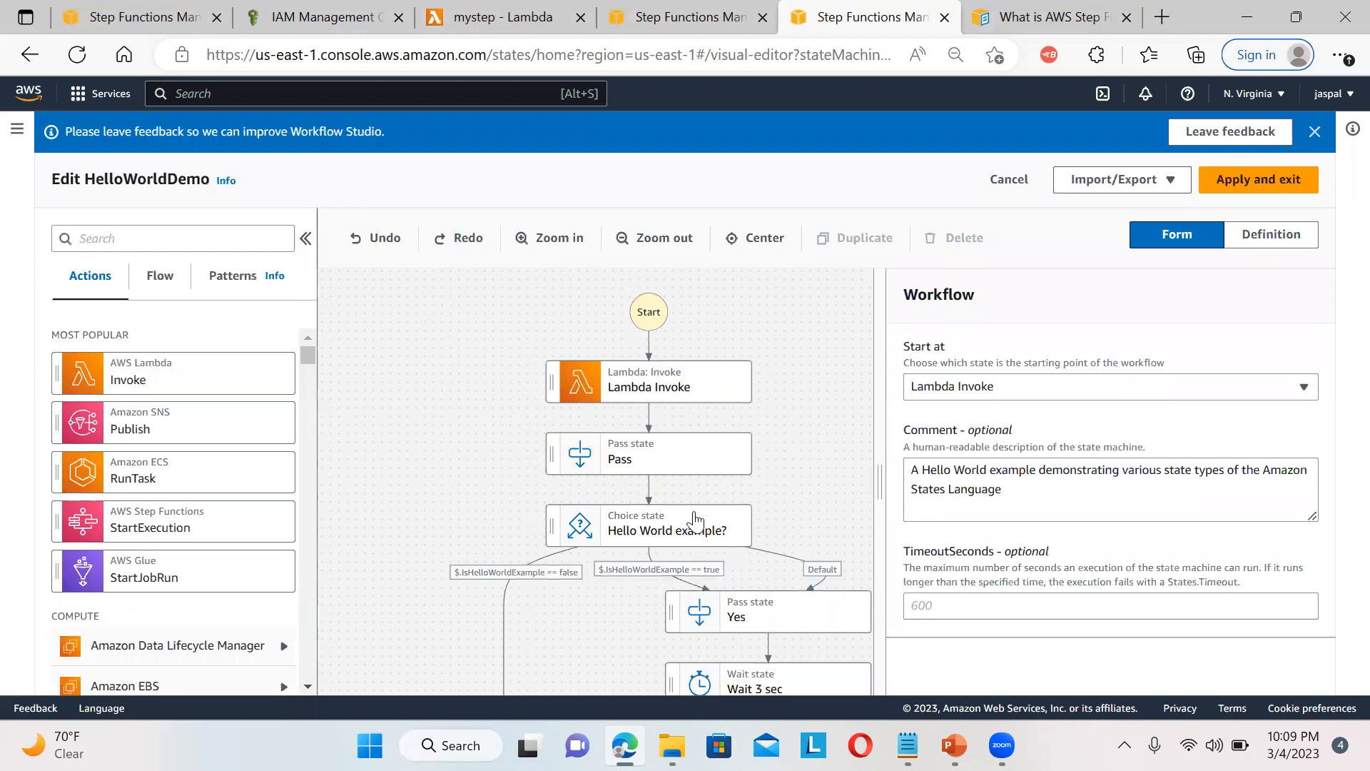
left_click(689, 525)
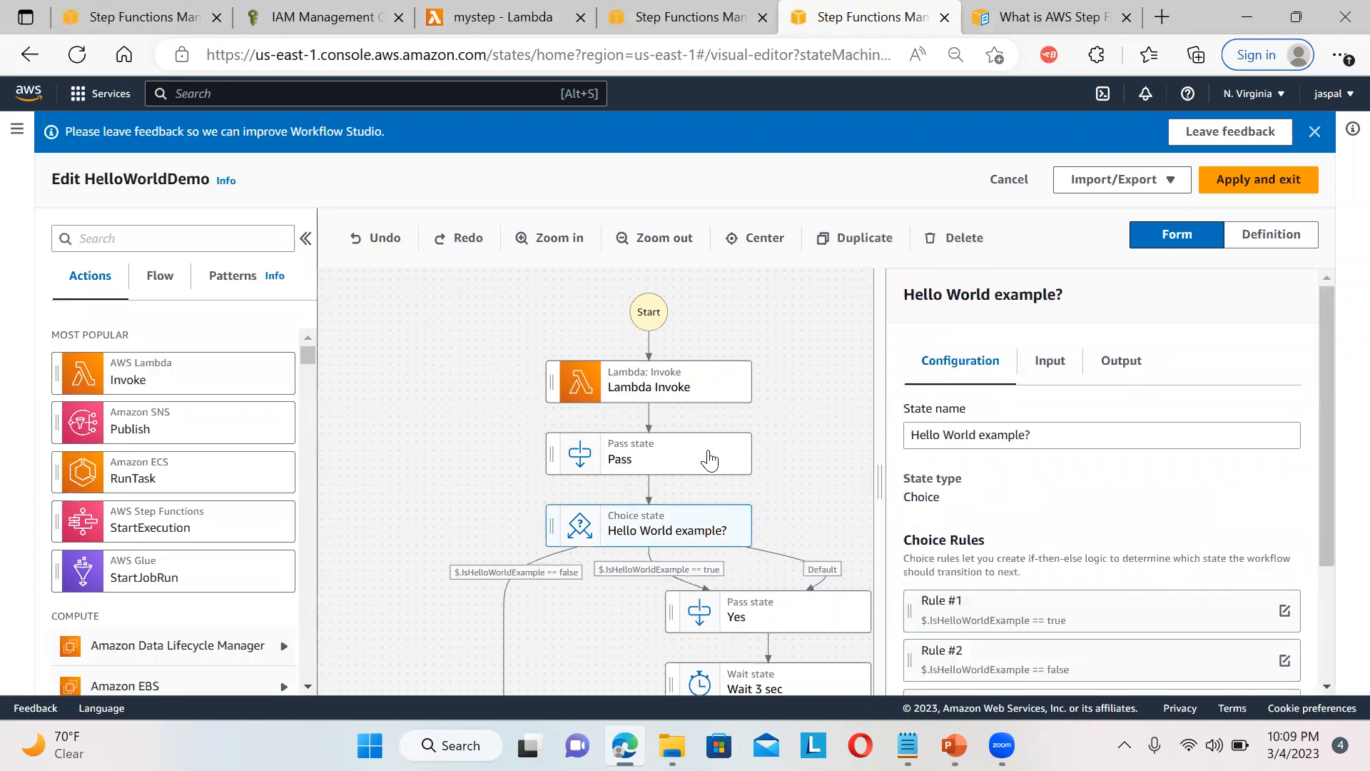
Set IsHelloWorldExample to false in the Pass state's output result, apply the change and save the state machine
left_click(710, 460)
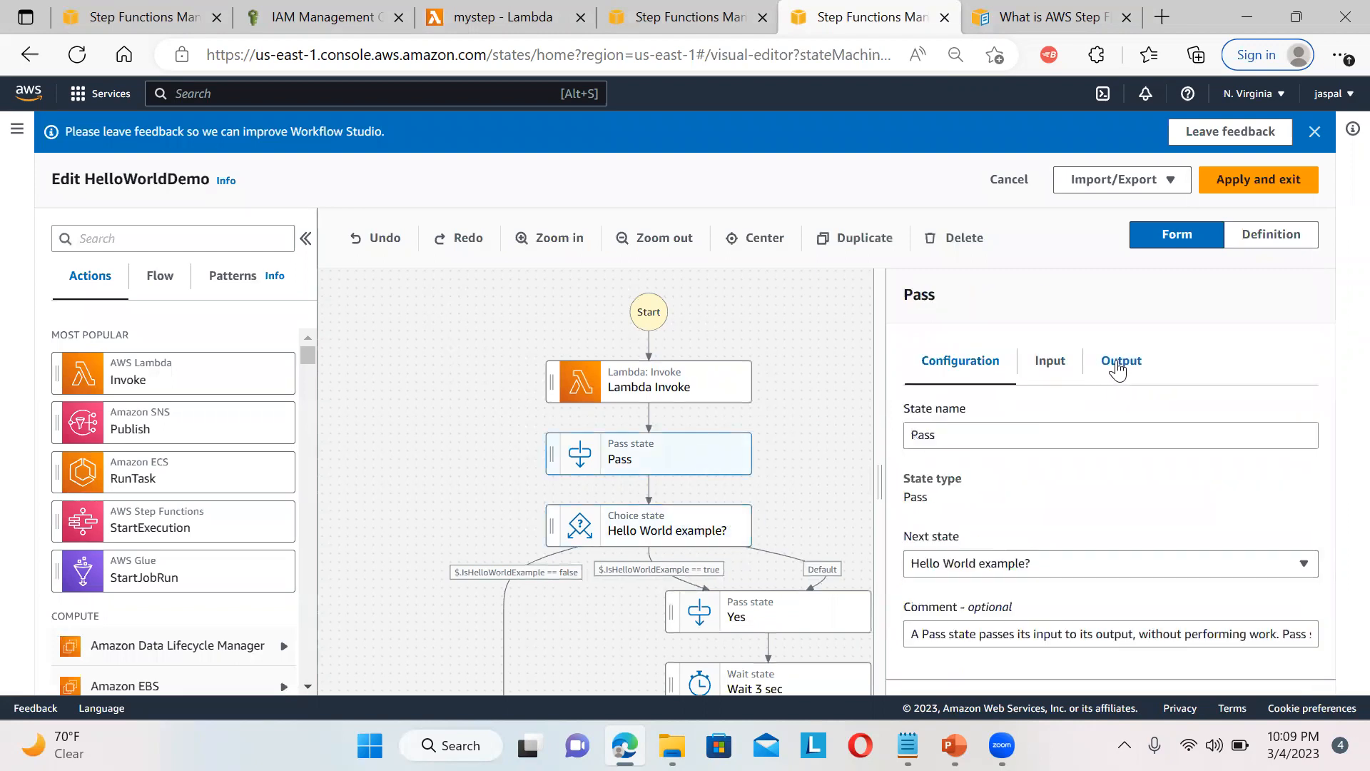
left_click(1119, 366)
double_click(1125, 535)
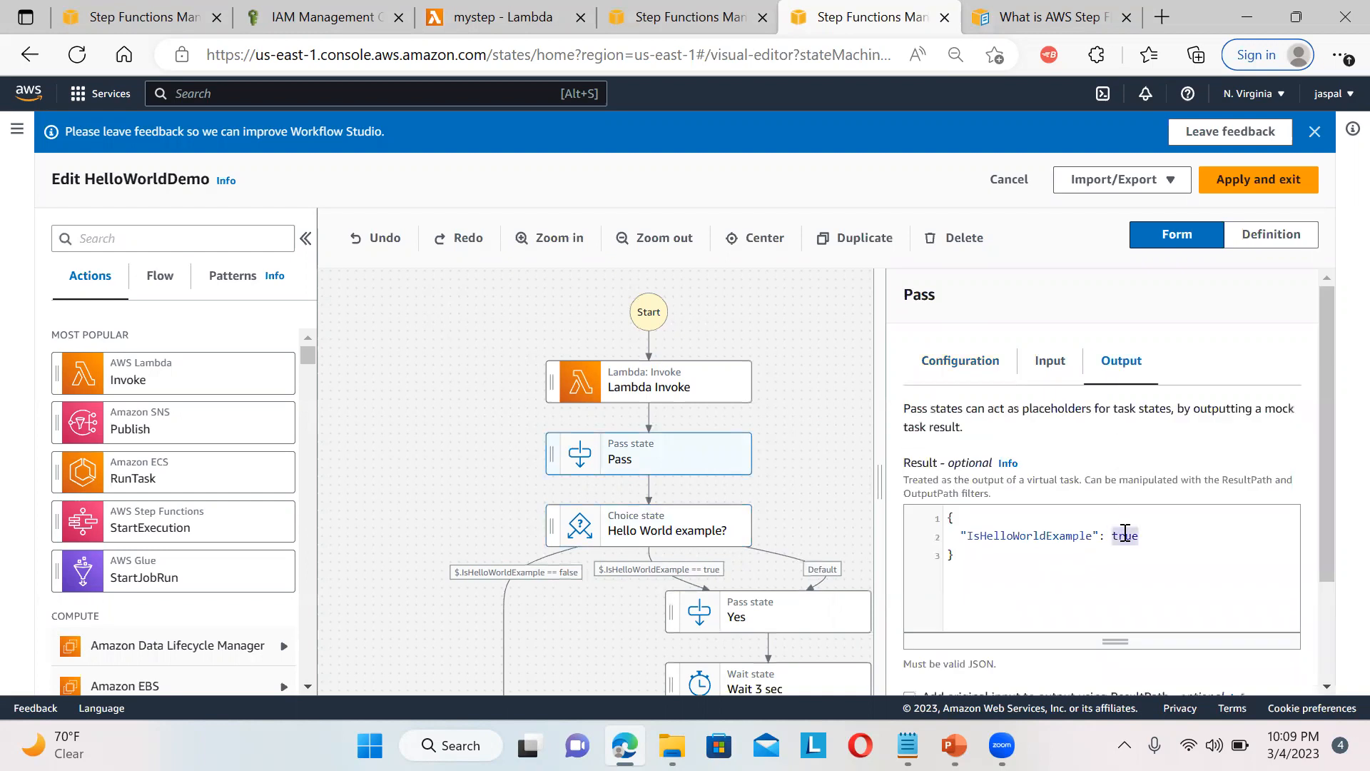
type("false")
left_click(1269, 192)
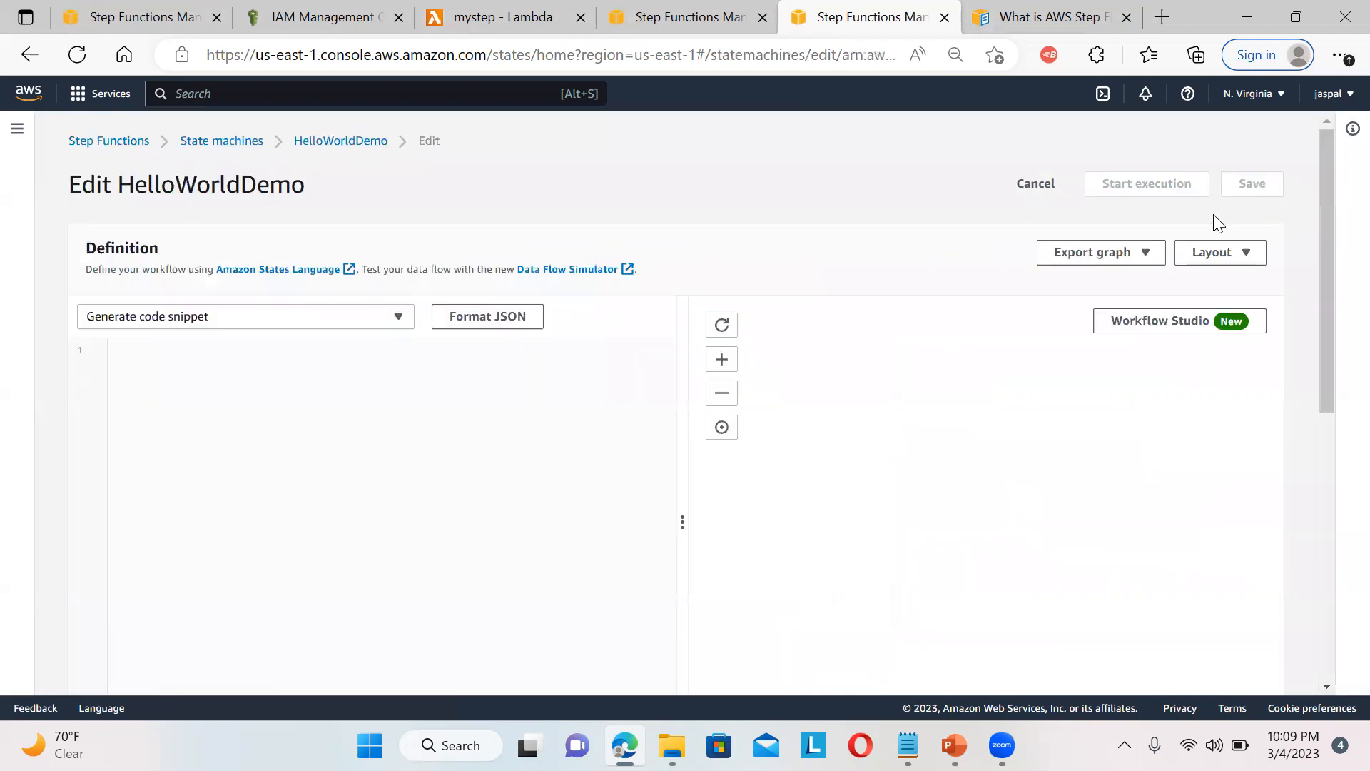
left_click(1276, 193)
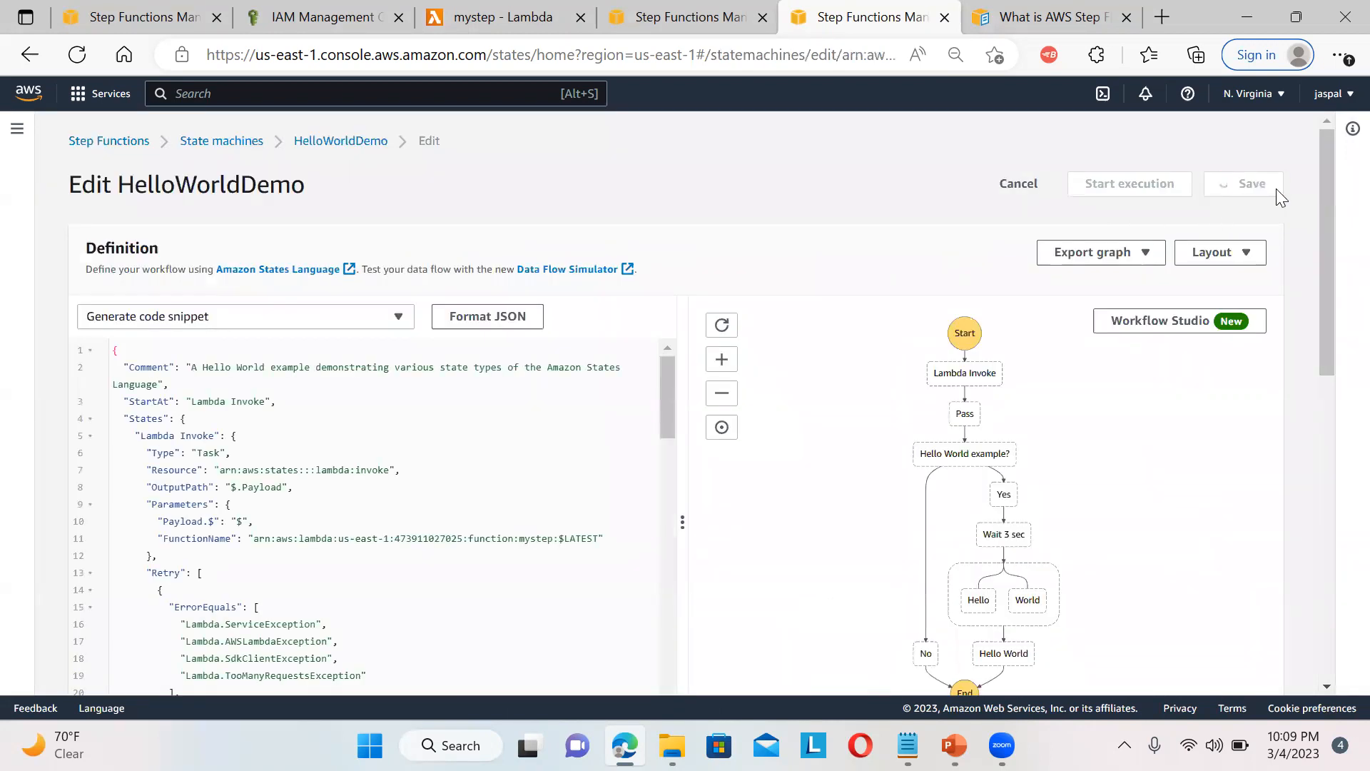
Start a new HelloWorldDemo execution with a JSON input whose "who" key holds the person's first name
left_click(1138, 231)
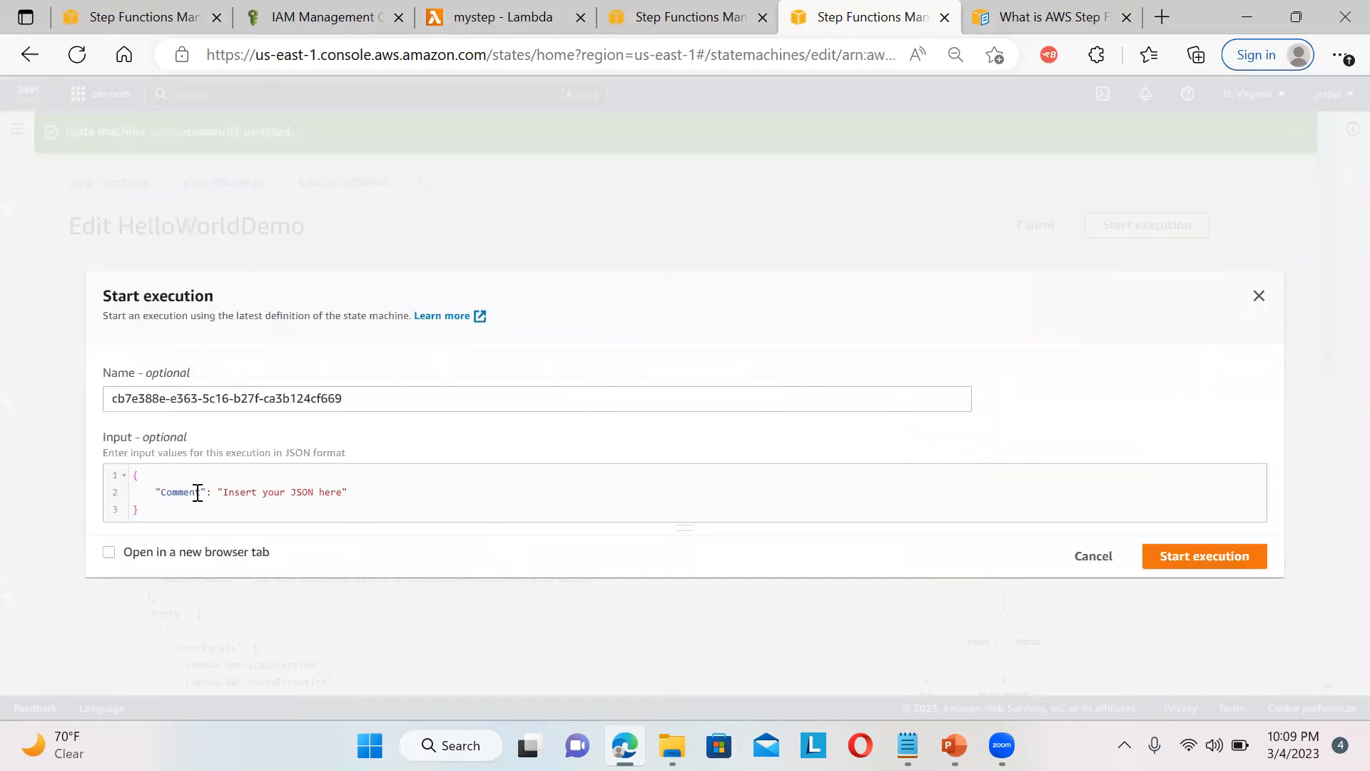
double_click(182, 491)
type("who")
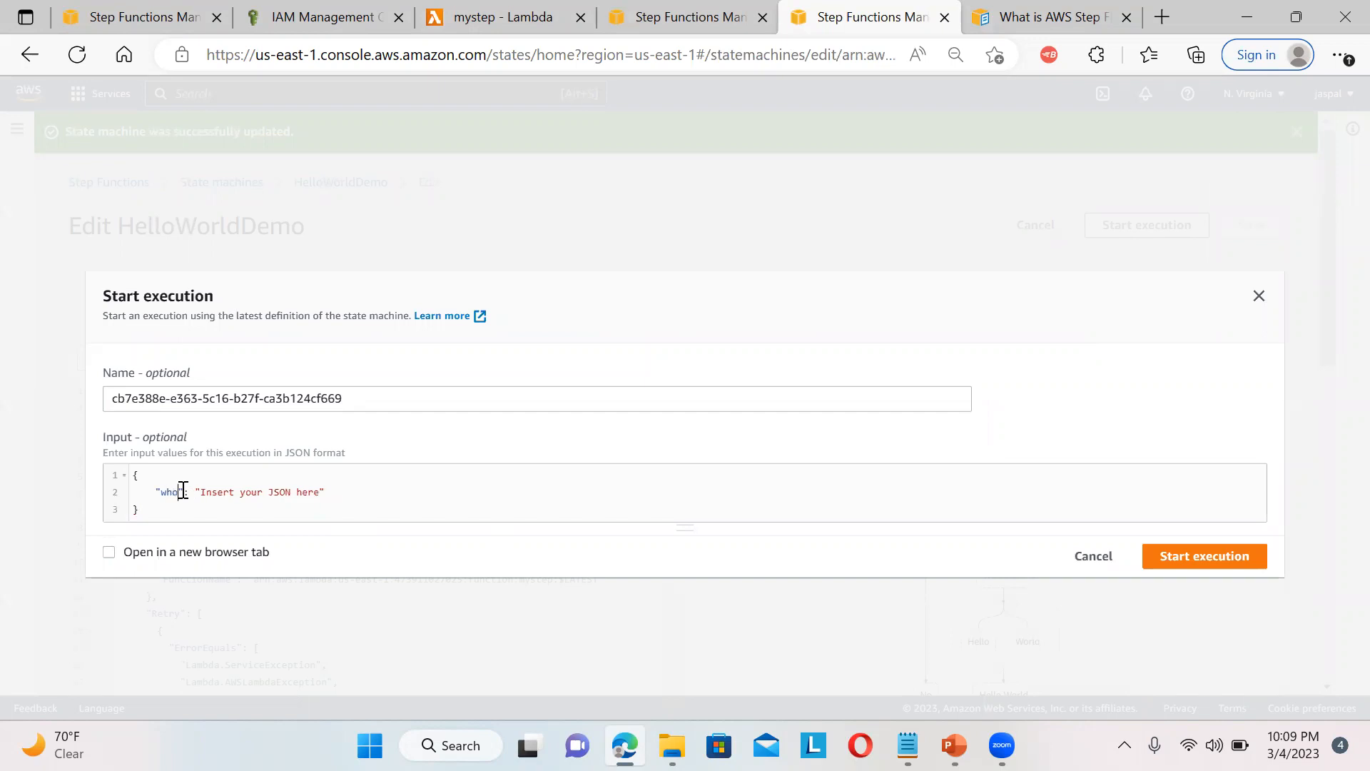
left_click_drag(320, 492, 206, 494)
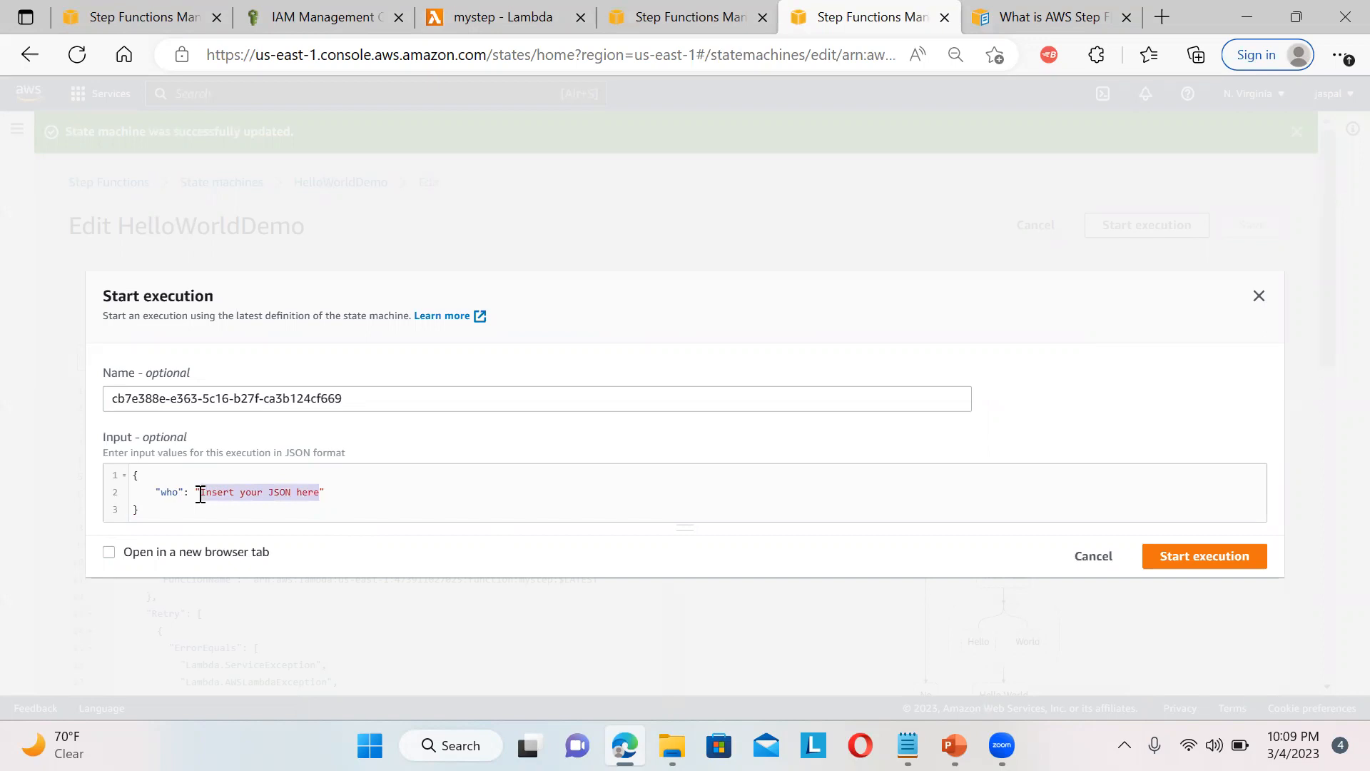
type("Jaspal")
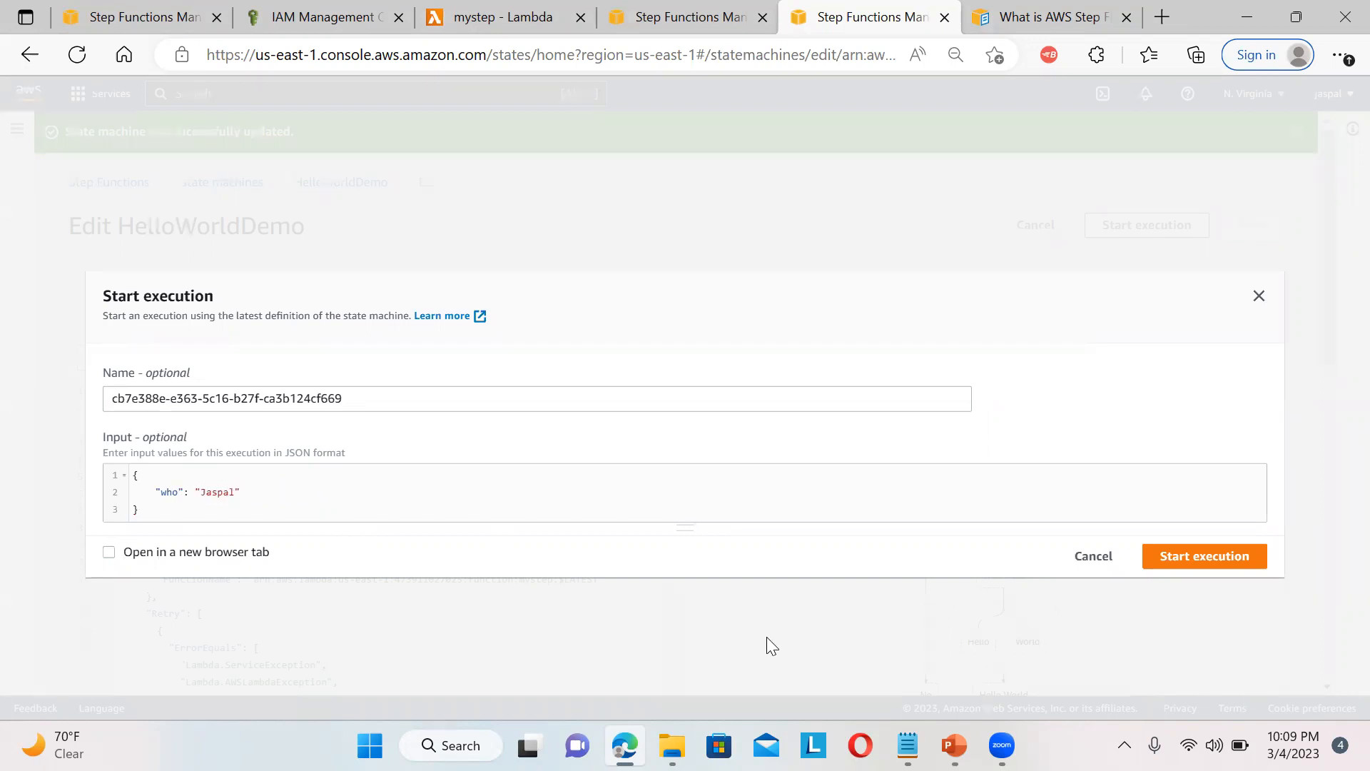
left_click(1185, 559)
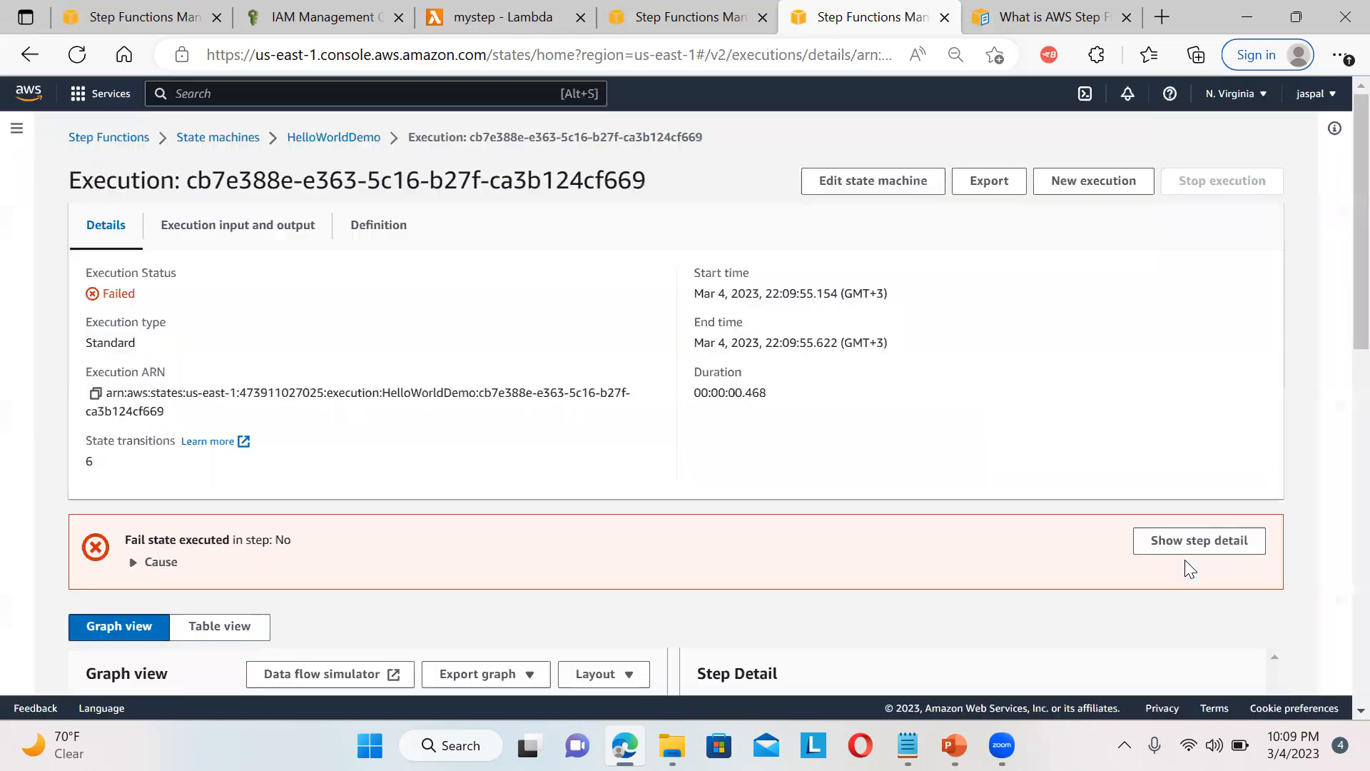
Examine the new execution's graph view and the input of the "Hello World example?" choice state
scroll(1340, 411, "down", 3)
scroll(1340, 411, "down", 2)
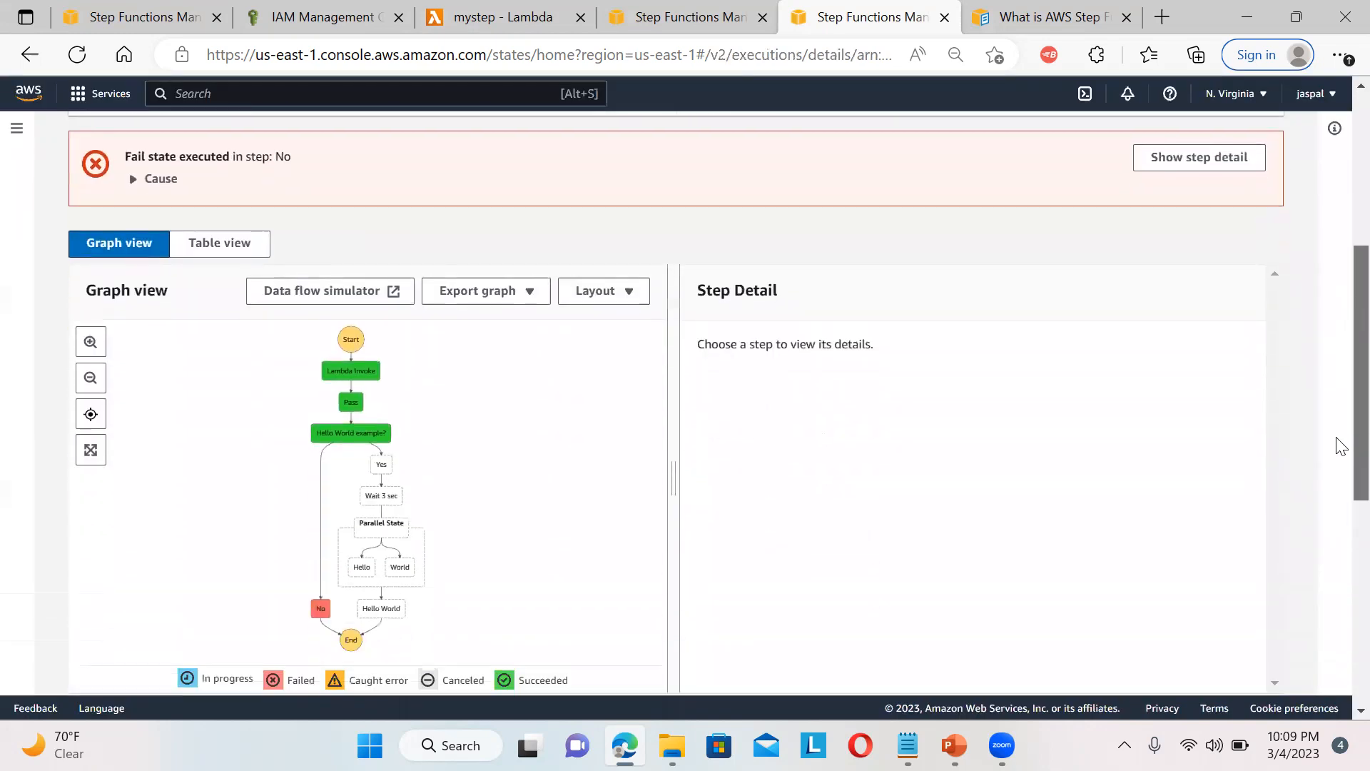
left_click(374, 437)
left_click(727, 368)
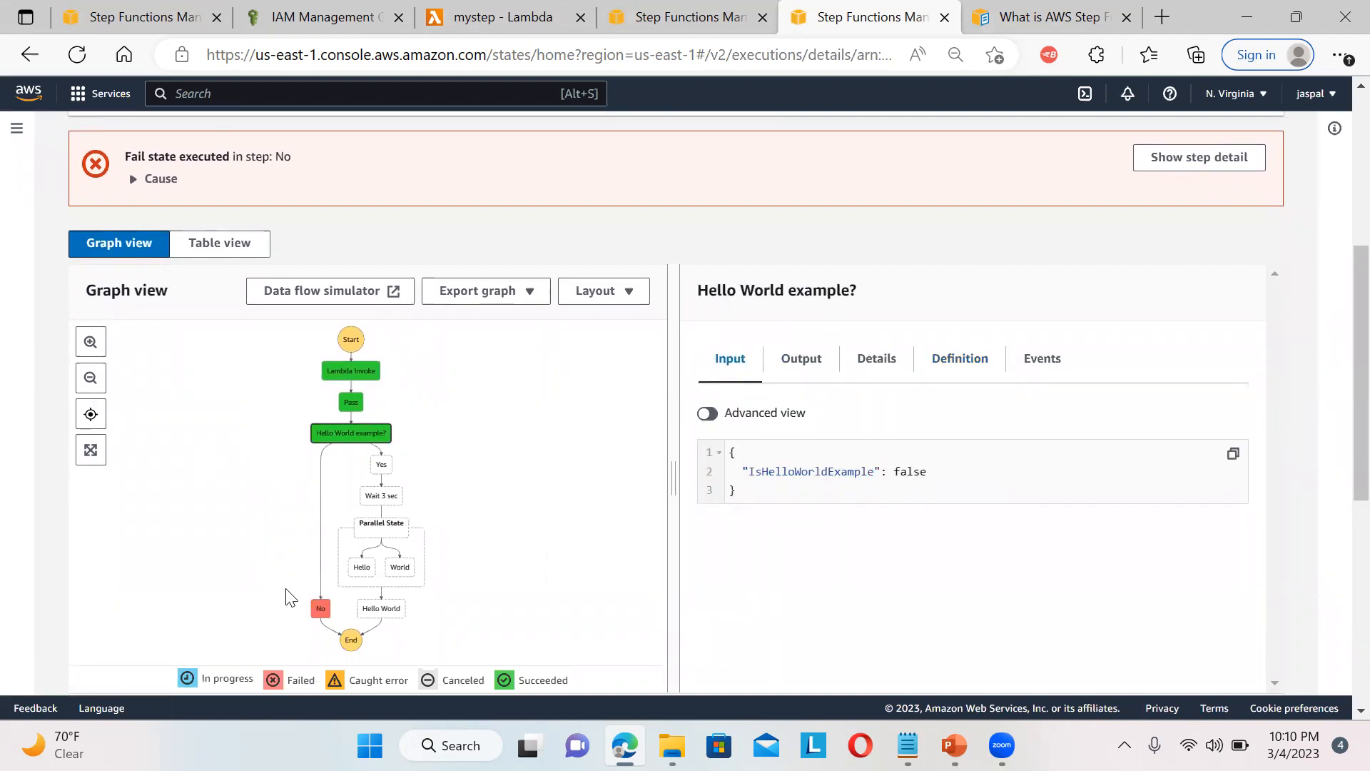
Check the Lambda Invoke state's output and input, and review the execution's events section and status summary
left_click(340, 378)
left_click(813, 379)
left_click(747, 389)
left_click_drag(1344, 389, 1166, 436)
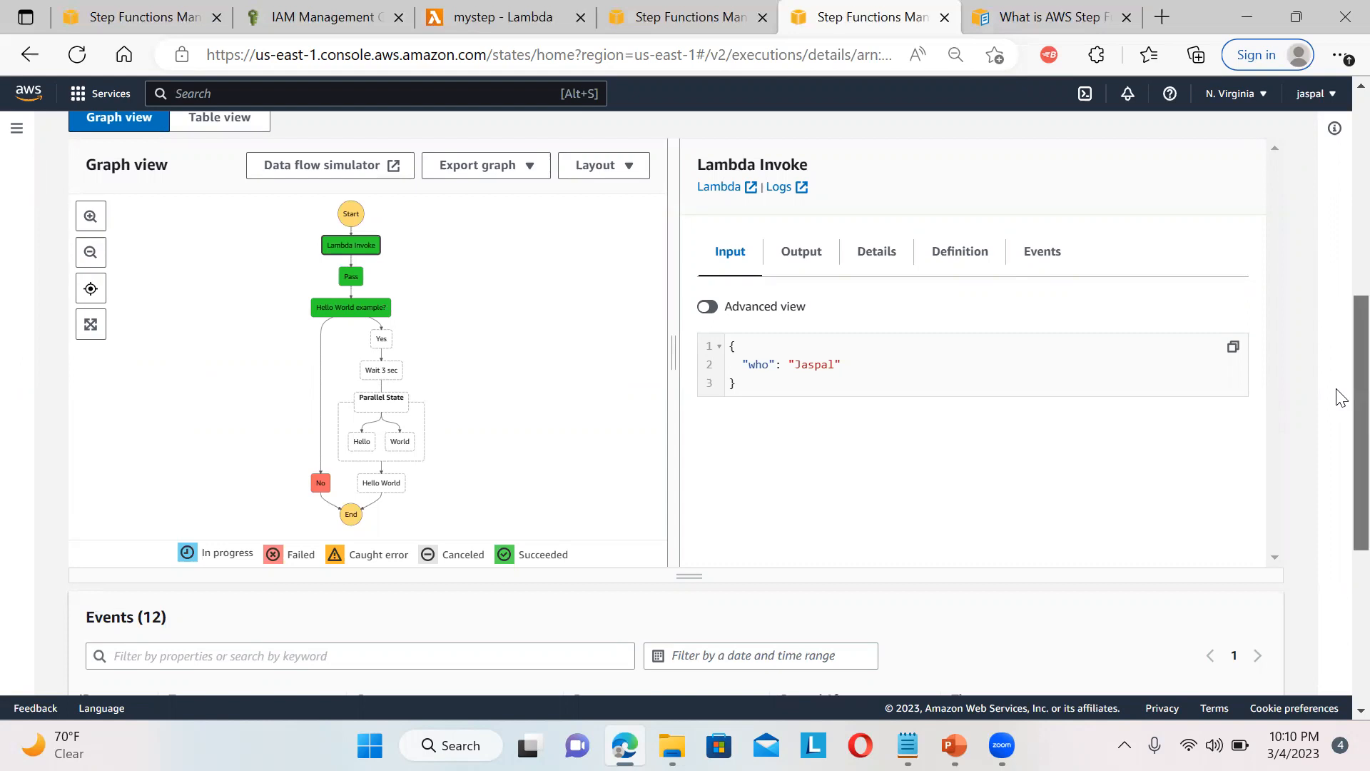
scroll(1339, 398, "up", 5)
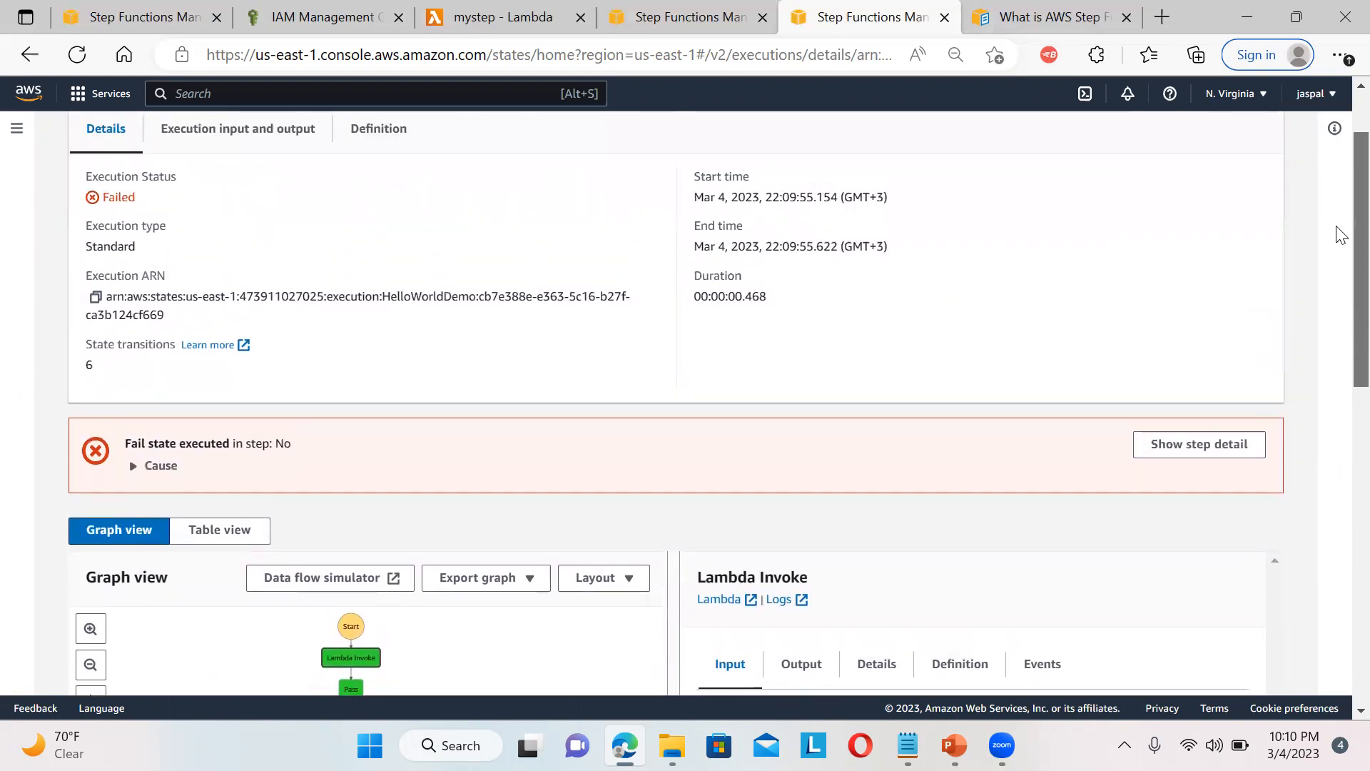
scroll(1340, 234, "up", 2)
scroll(1340, 285, "down", 4)
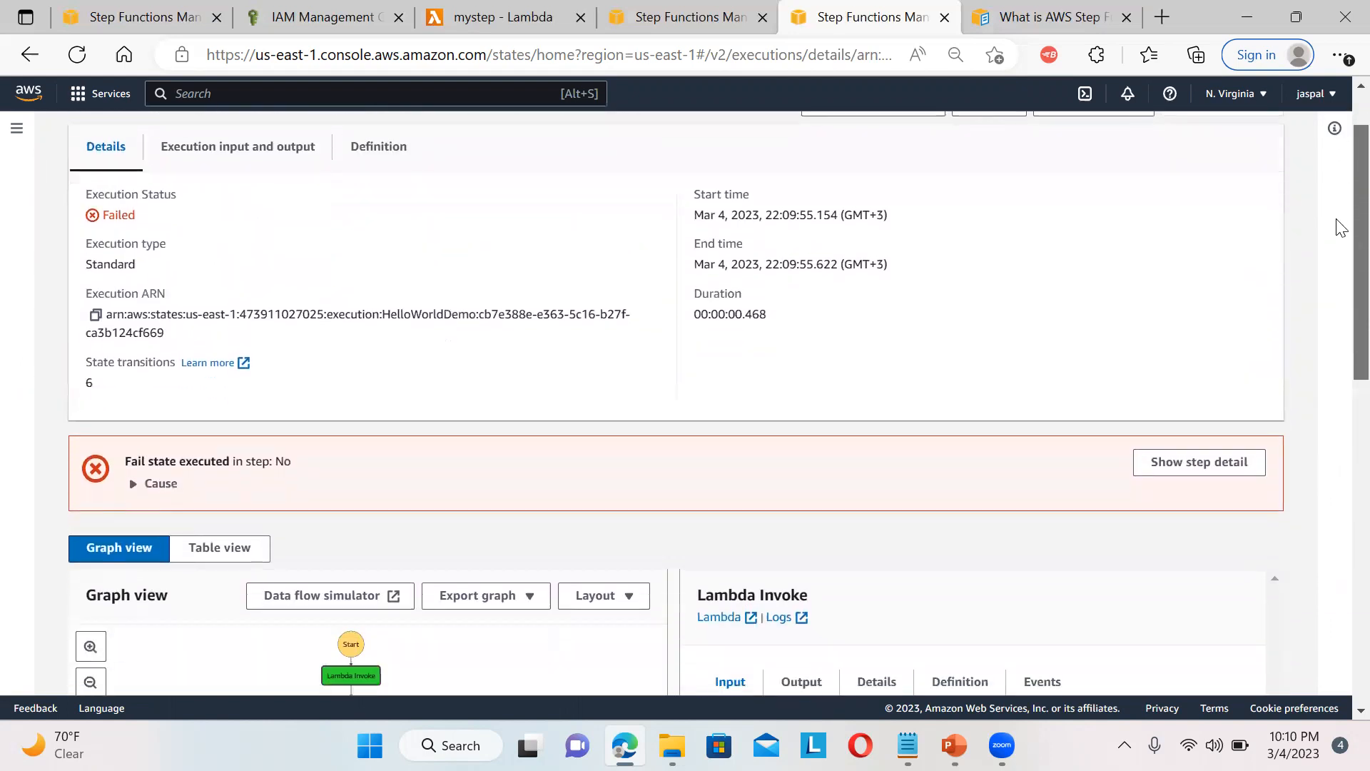
scroll(1340, 322, "up", 4)
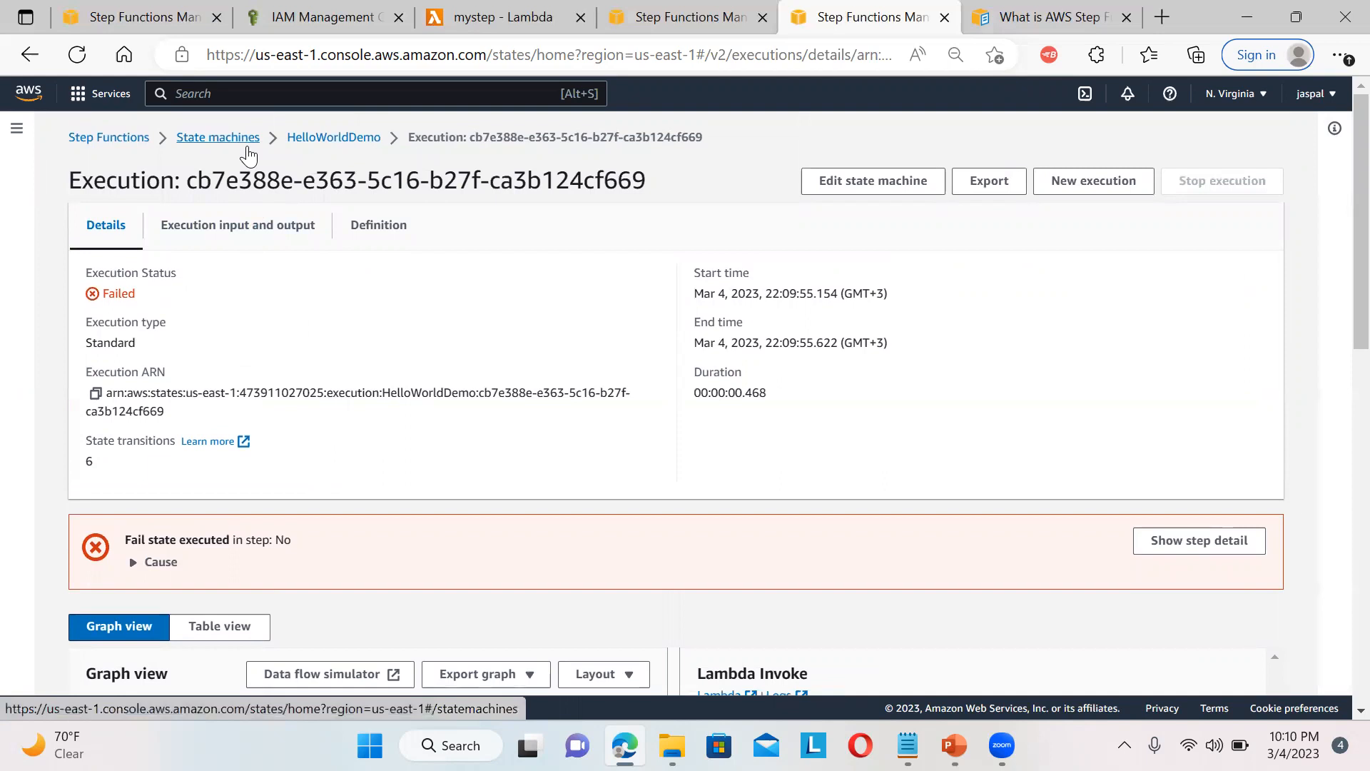
Open the HelloWorldDemo state machine in Workflow Studio and look through the available Amazon EC2 actions
left_click(874, 195)
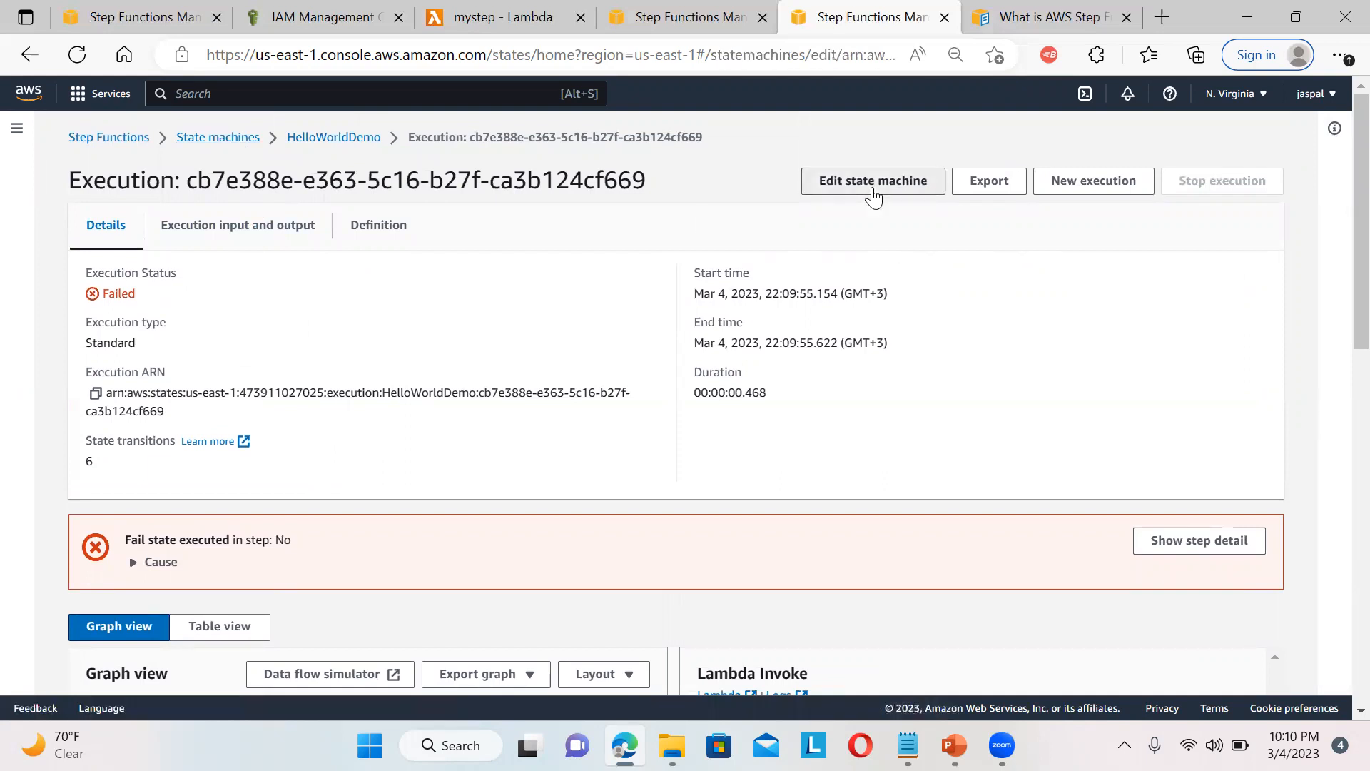
left_click(1146, 328)
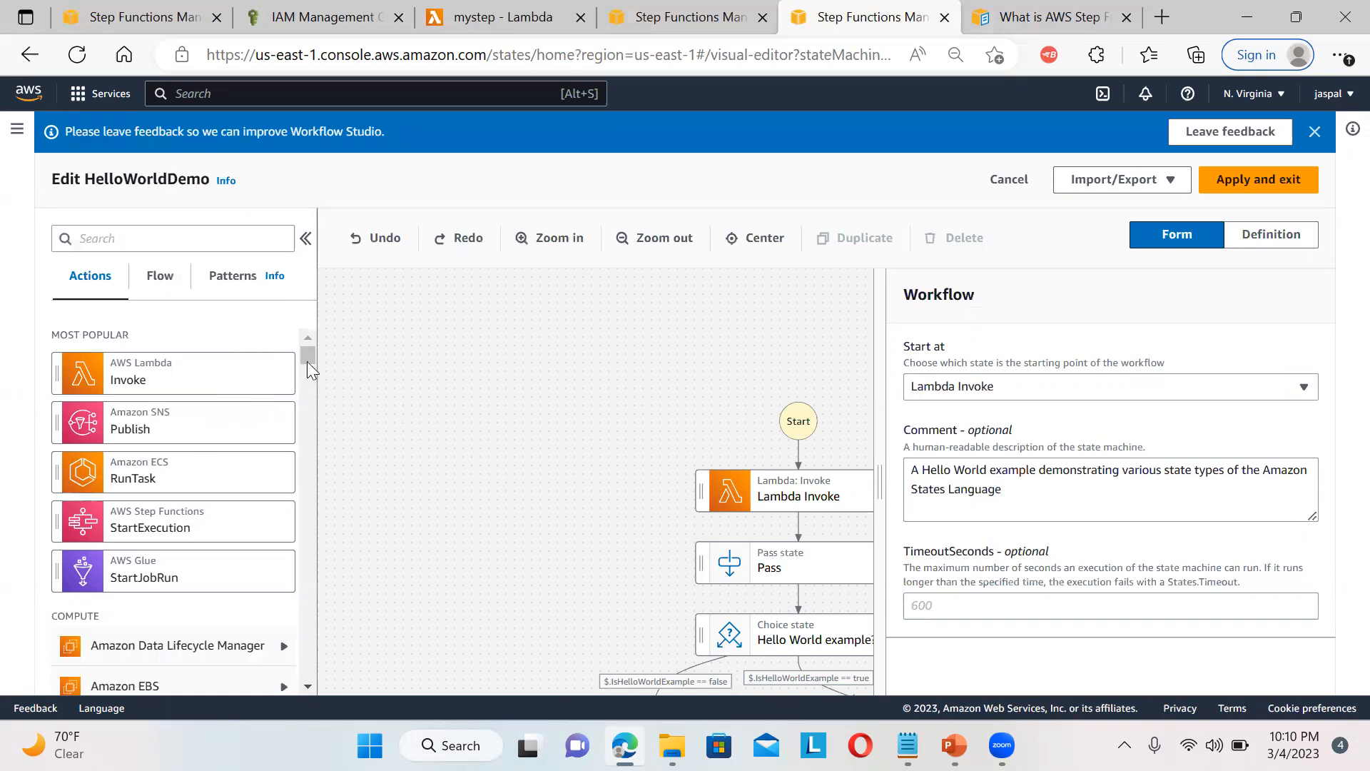
left_click_drag(307, 359, 307, 350)
scroll(300, 363, "down", 2)
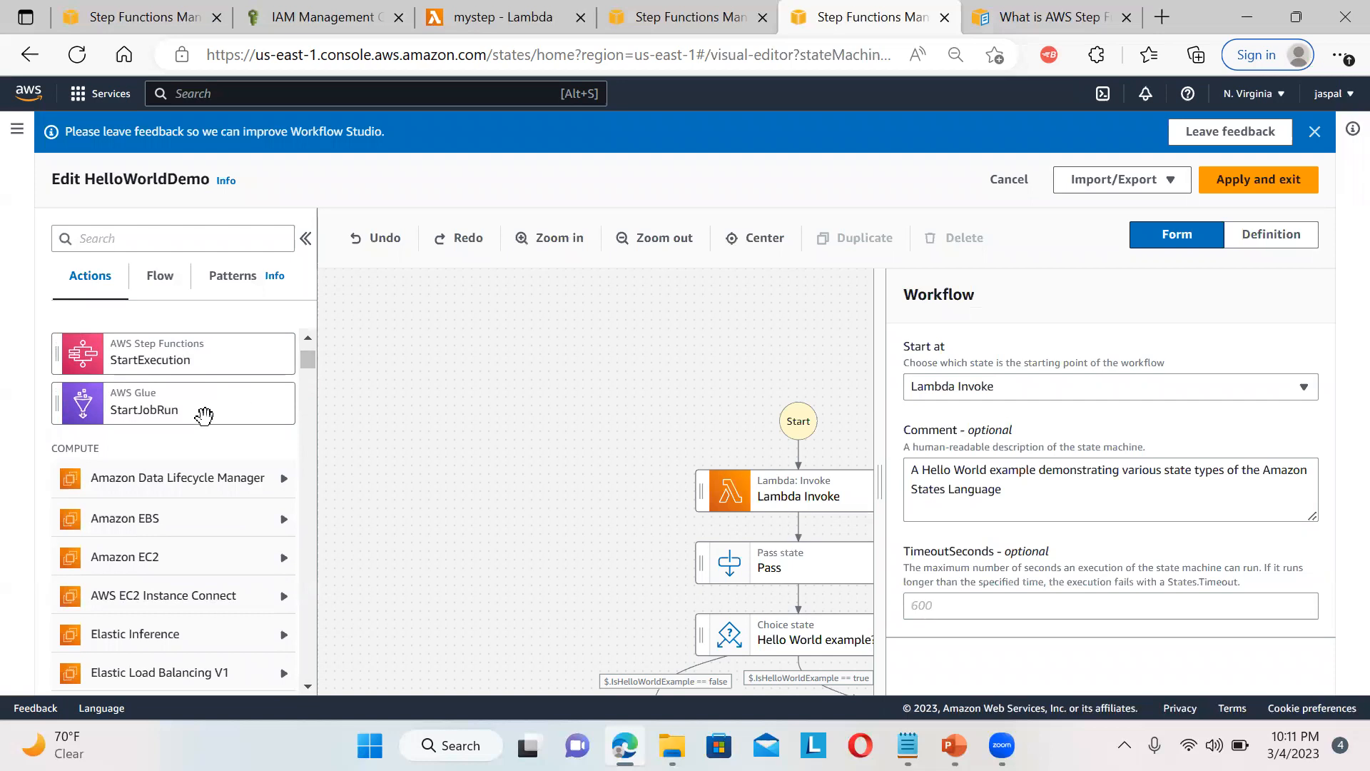
scroll(310, 364, "down", 2)
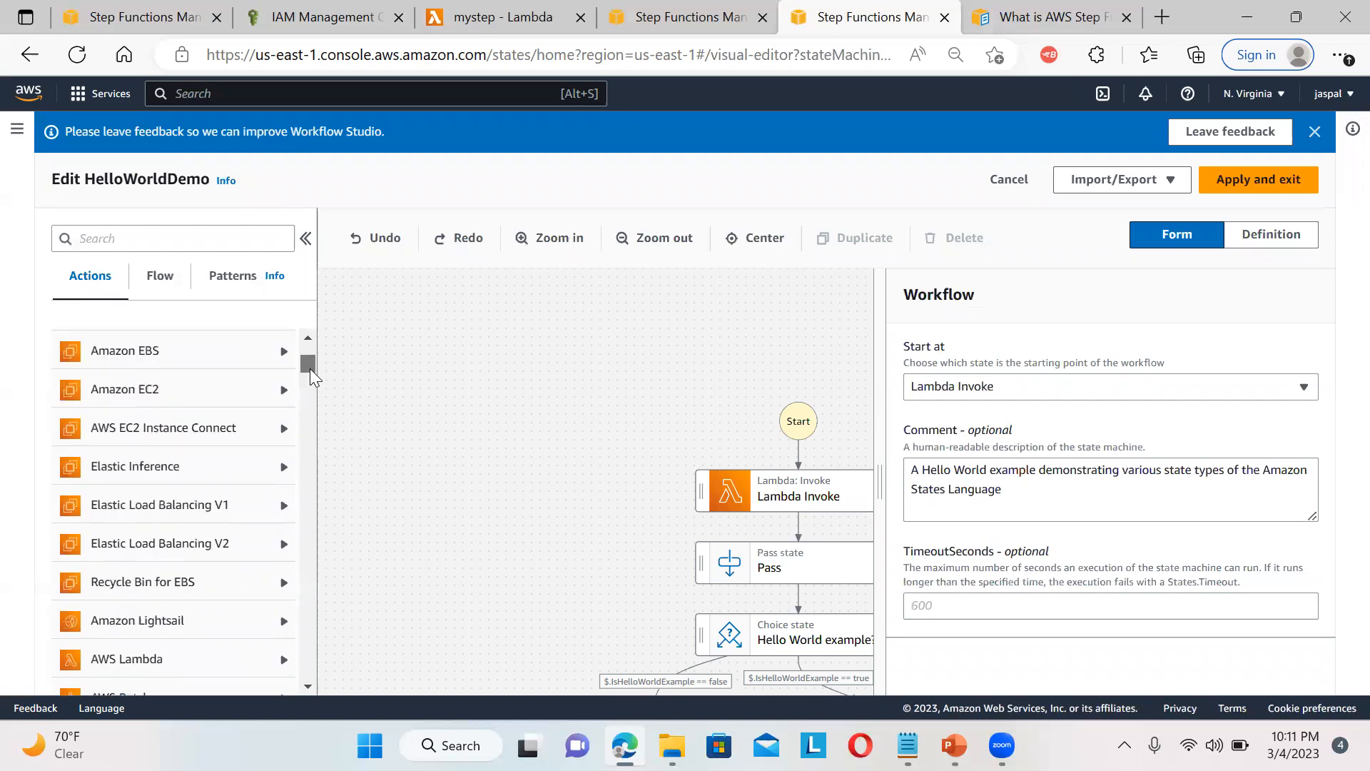
left_click(281, 398)
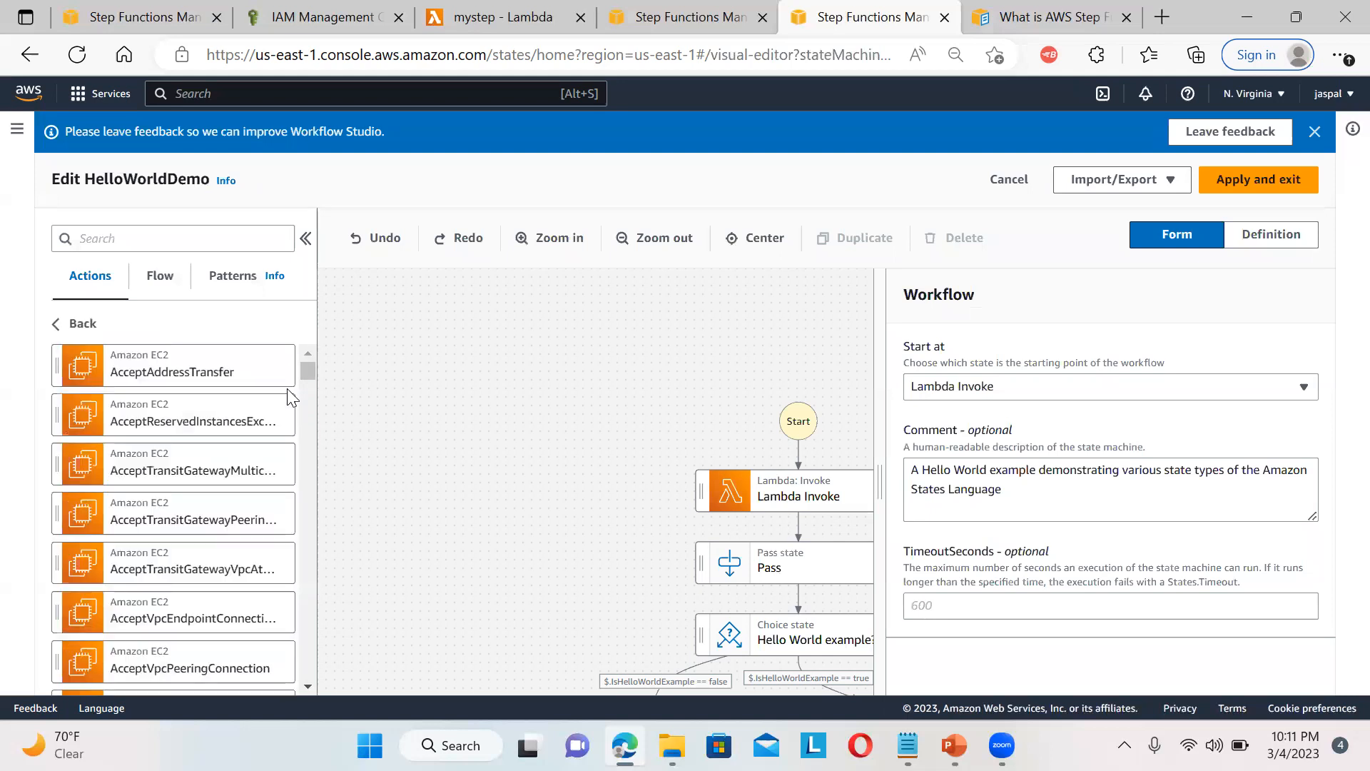
left_click_drag(310, 370, 311, 402)
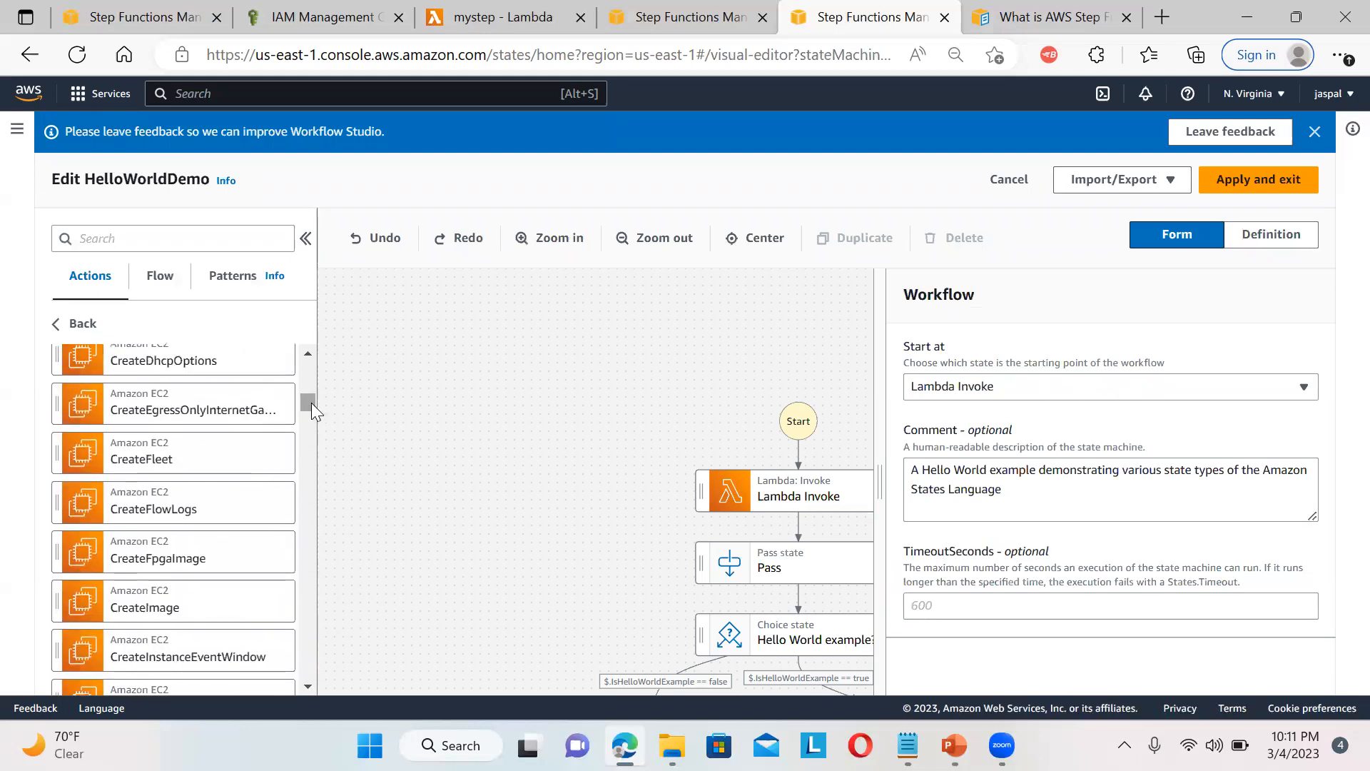
Return to the service list and look through the Amazon S3 actions in the Storage category
left_click(72, 325)
left_click_drag(308, 366, 308, 379)
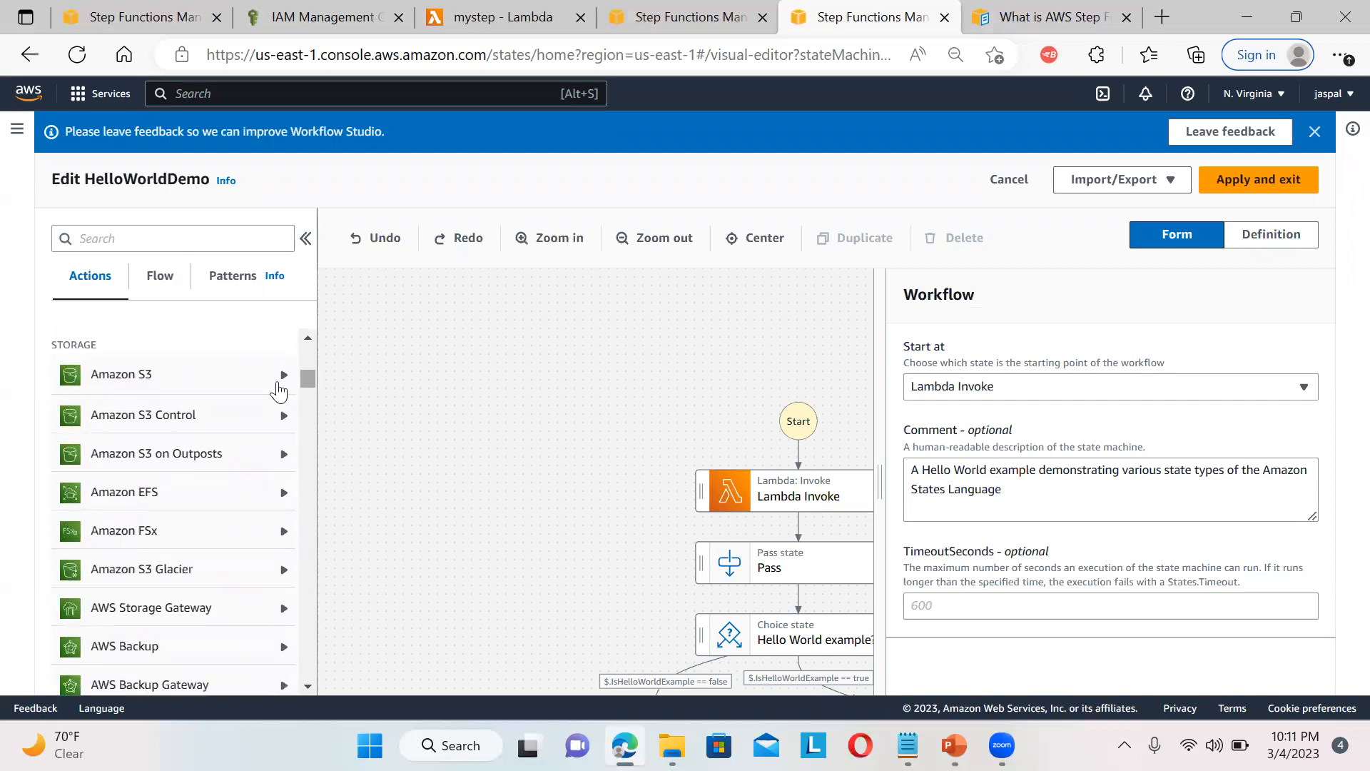
left_click(274, 377)
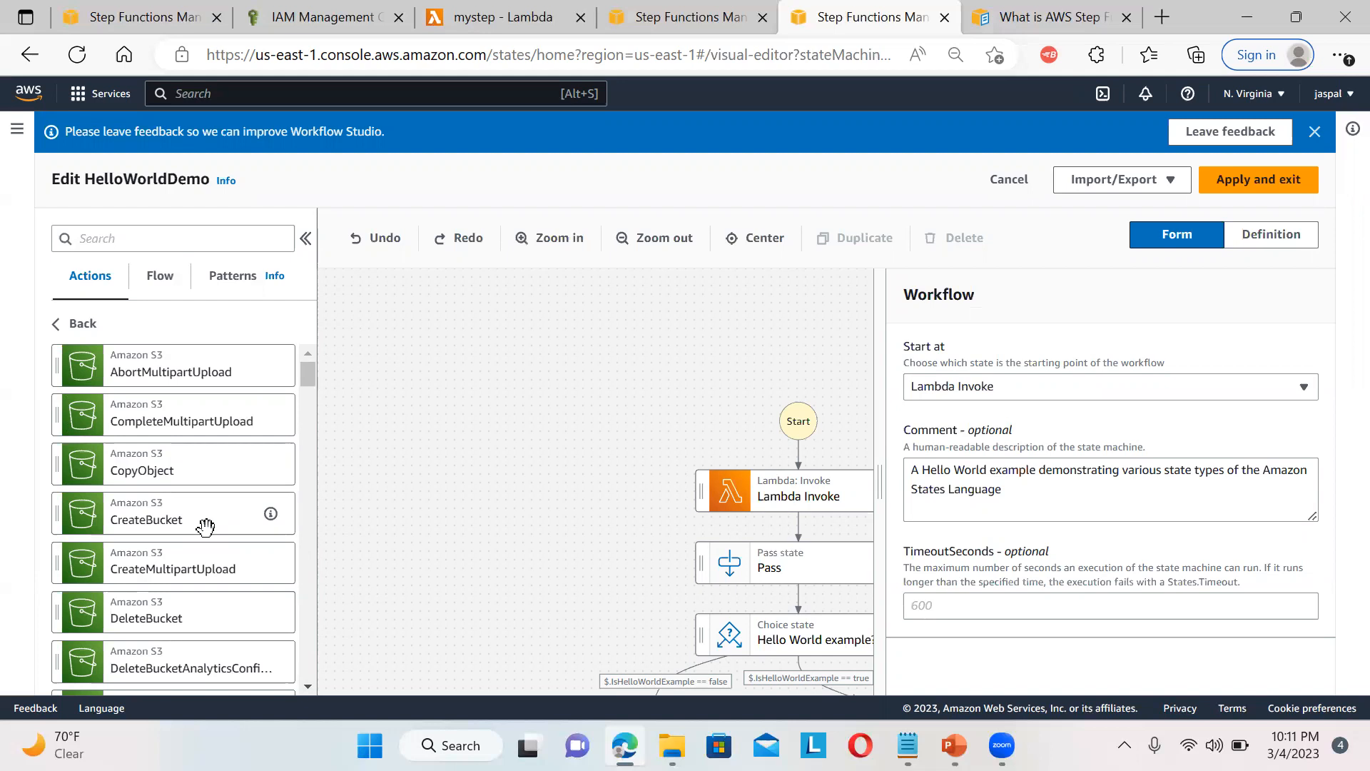
left_click_drag(309, 376, 311, 462)
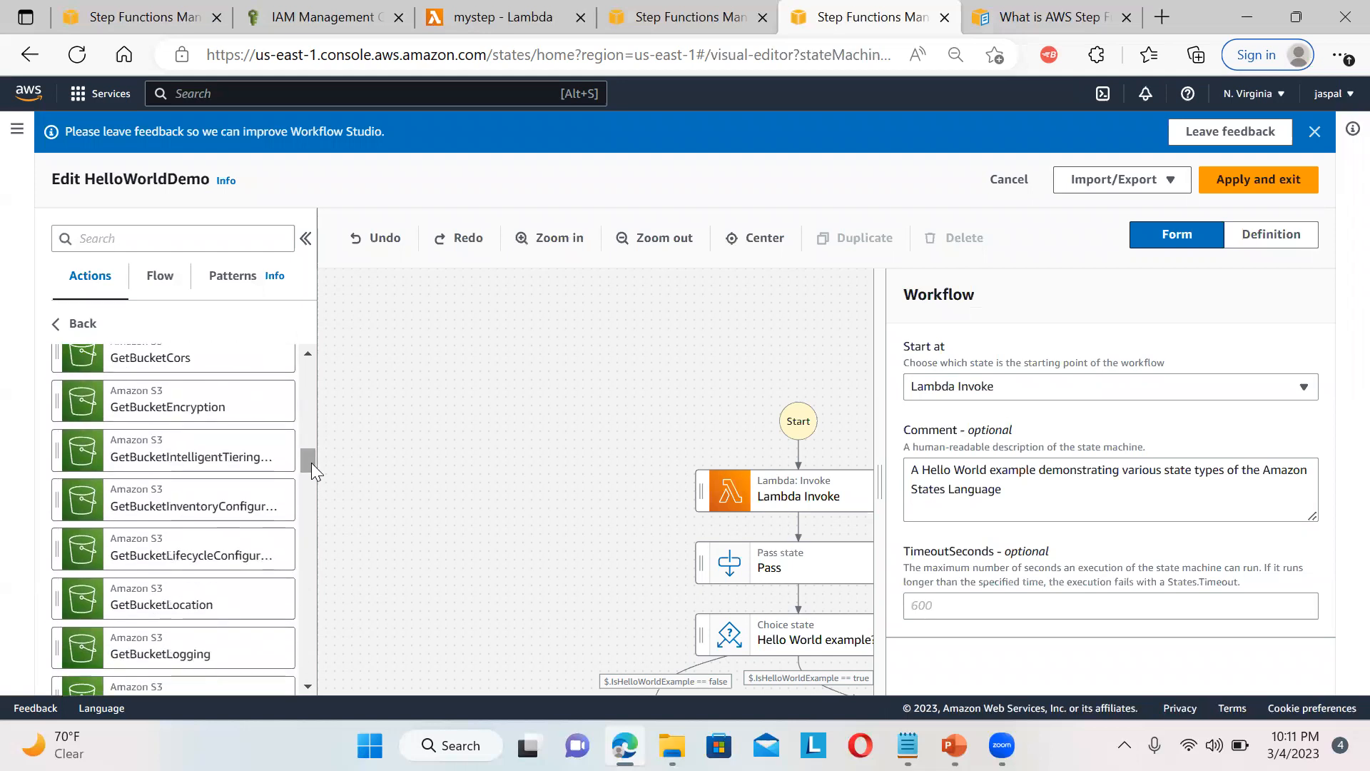
left_click_drag(311, 462, 304, 635)
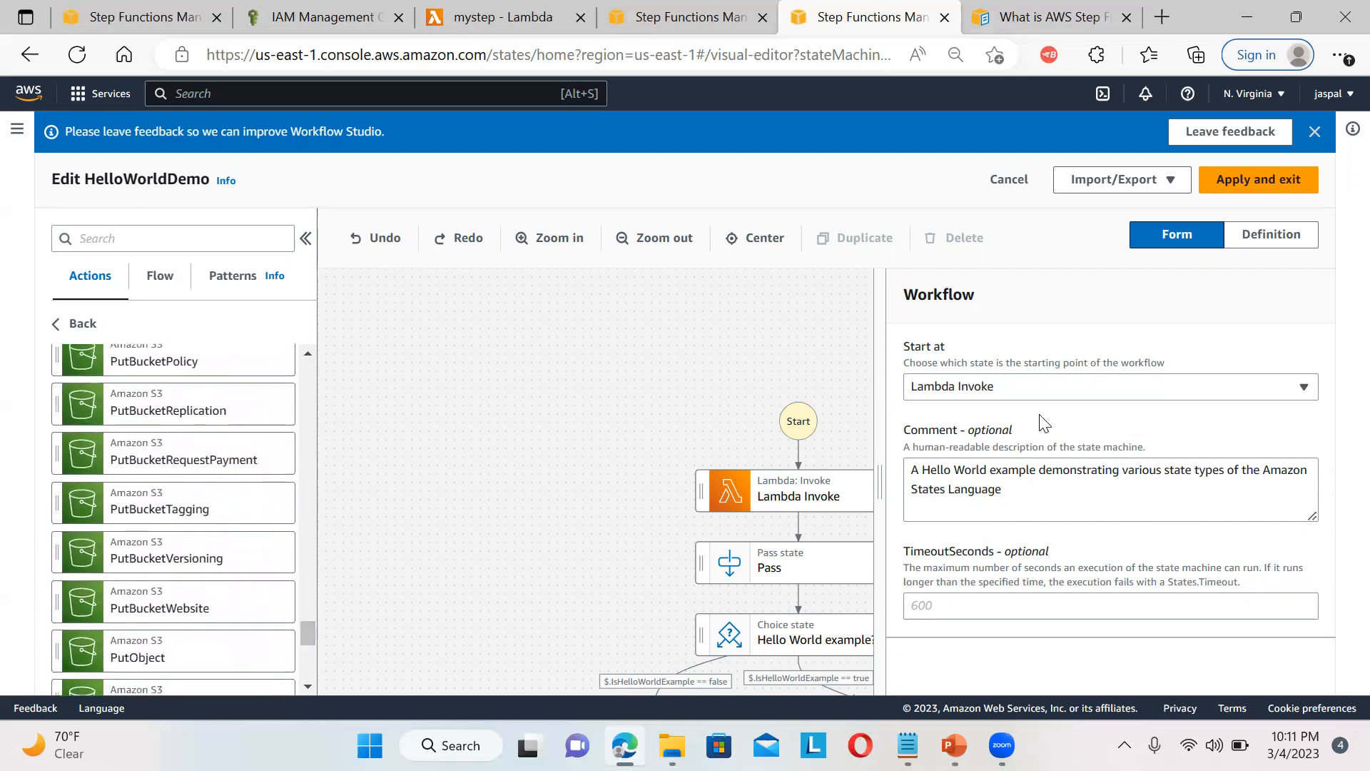
Dismiss the feedback banner and examine the workflow graph from the Start node through the choice branches
left_click(1315, 133)
left_click_drag(621, 409, 394, 262)
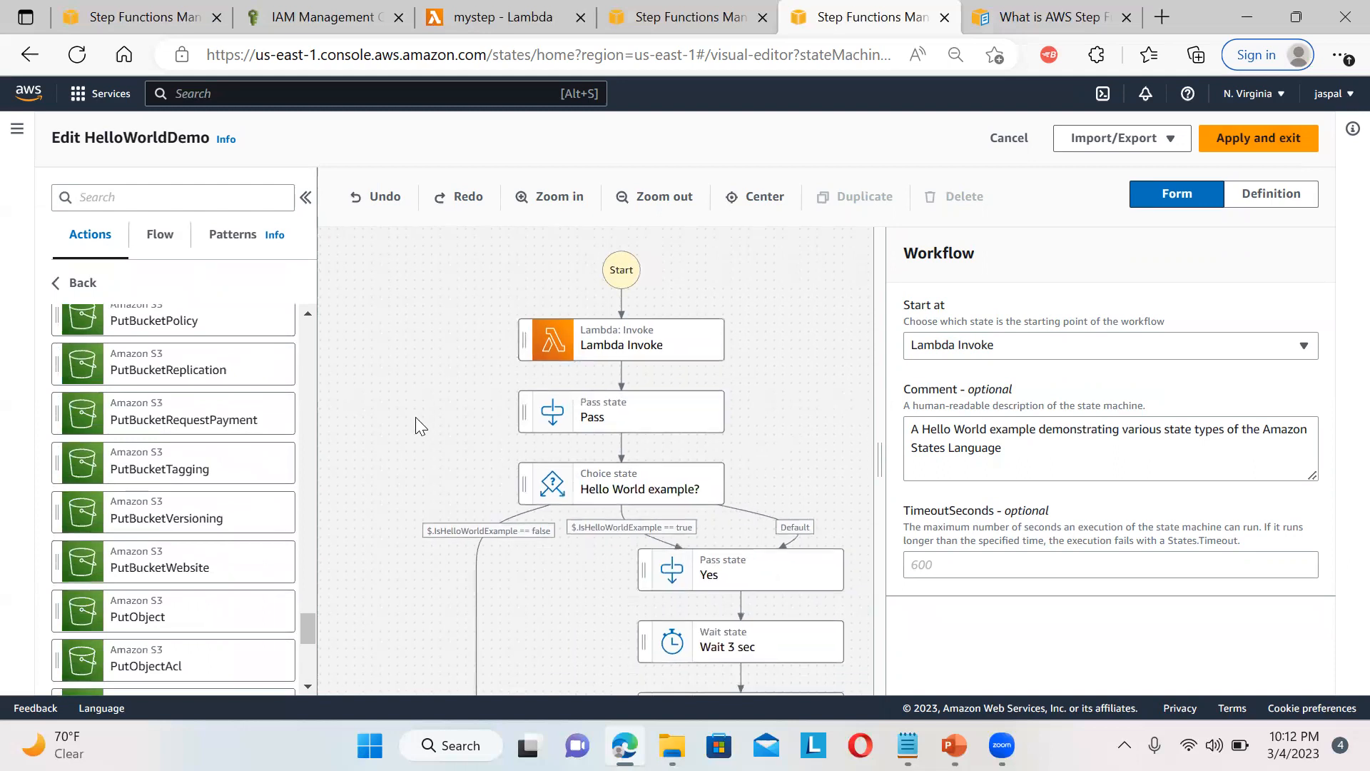
scroll(416, 397, "down", 1)
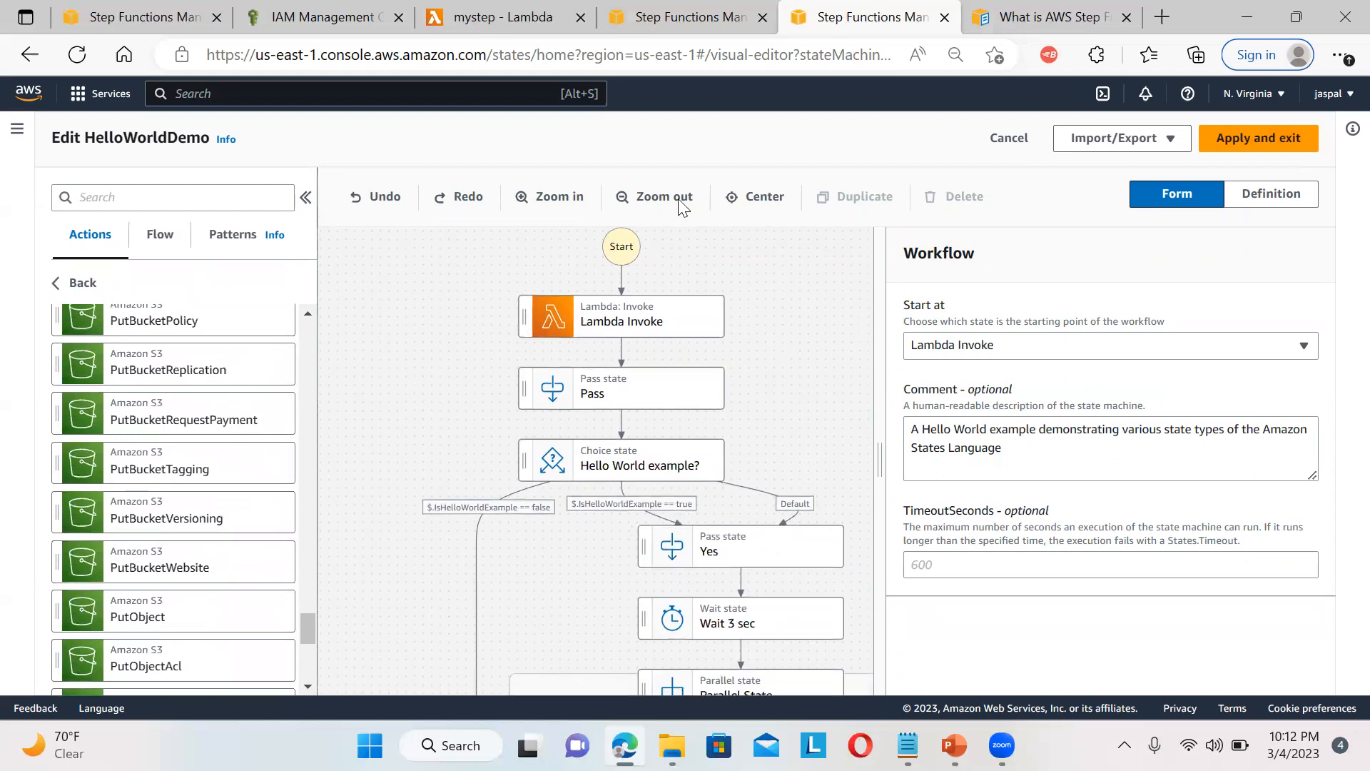
left_click_drag(829, 438, 771, 447)
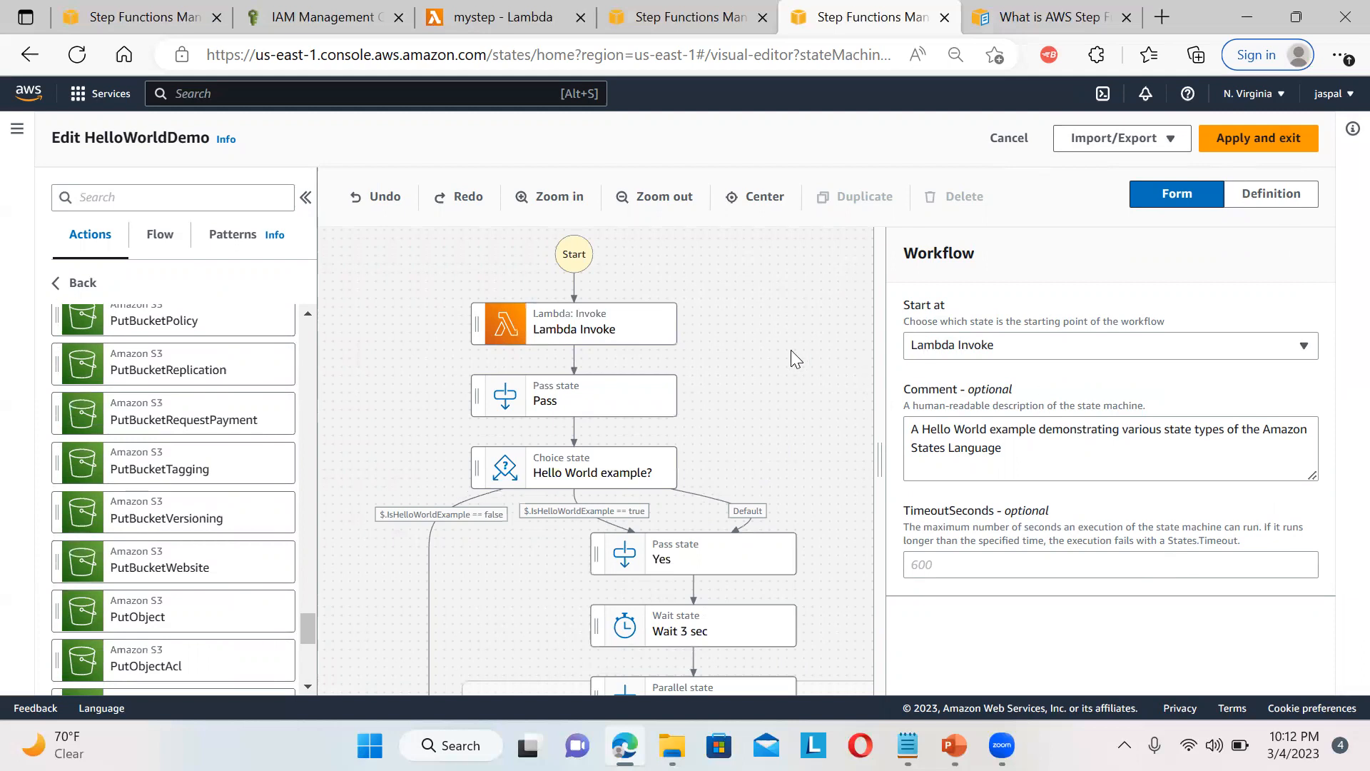
mouse_move(777, 339)
left_mouse_down()
mouse_move(762, 400)
mouse_move(780, 345)
left_mouse_up()
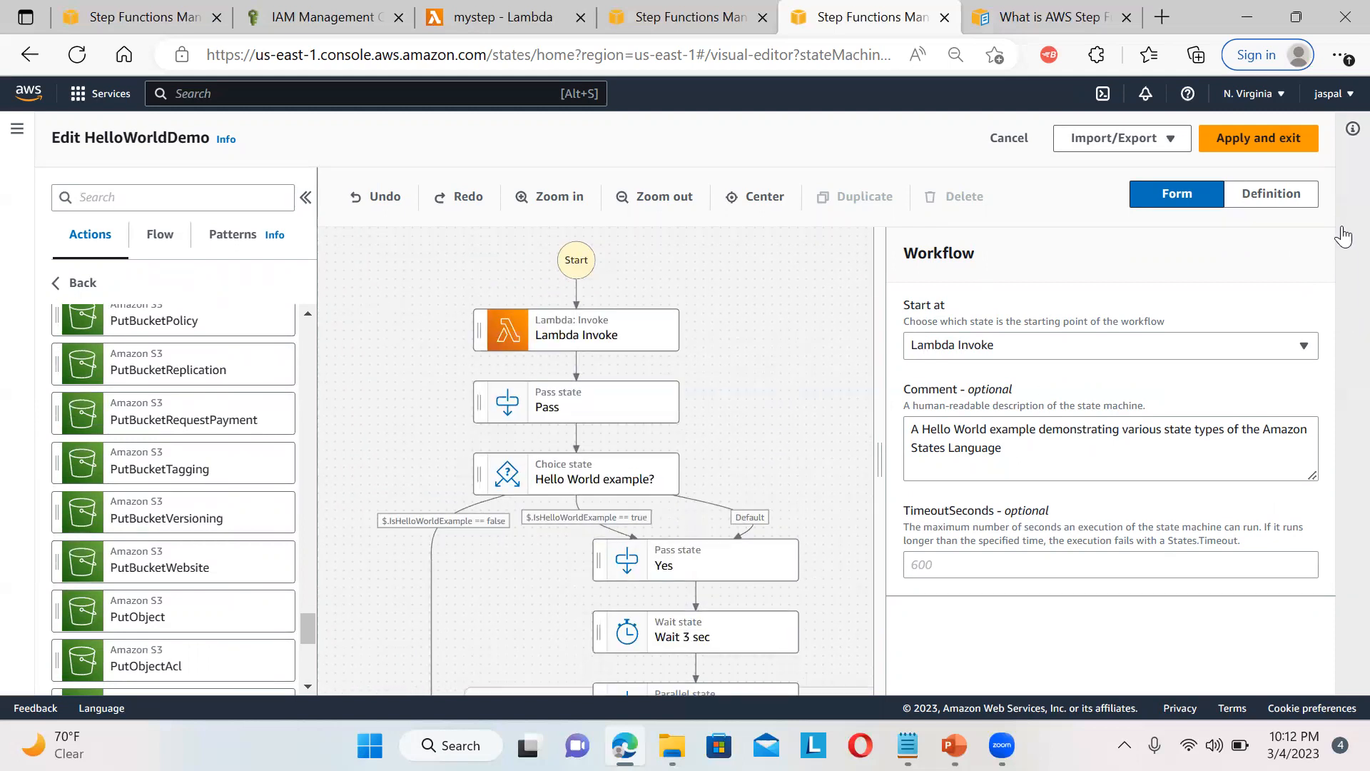